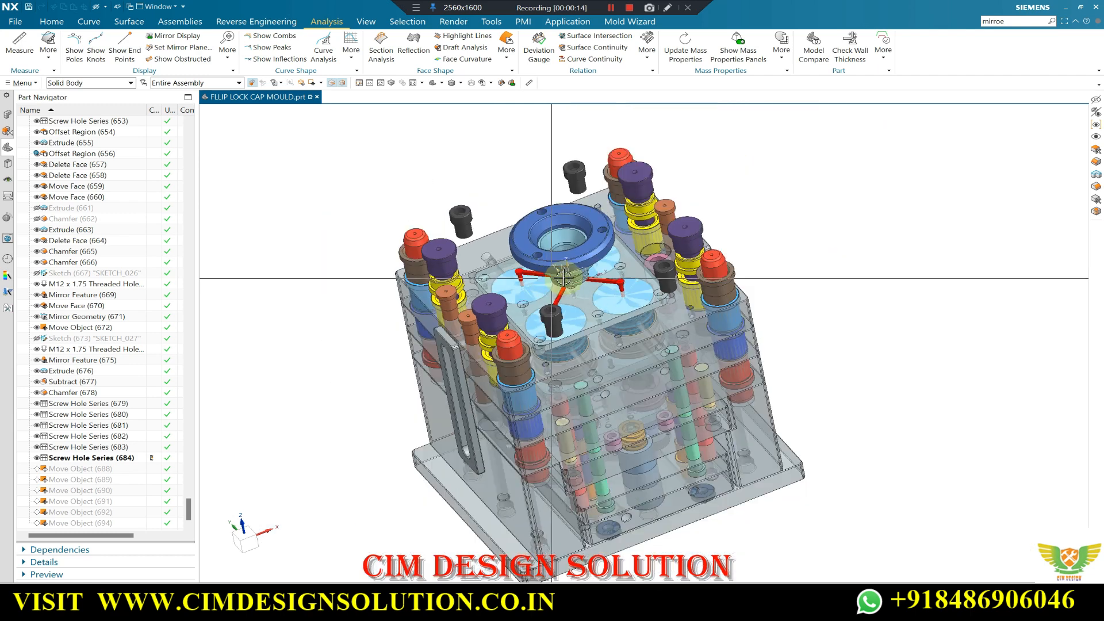
- Switch to the flip lock cap main drawing in AutoCAD and examine the mould assembly section and plate plan view
scroll(576, 286, "up", 3)
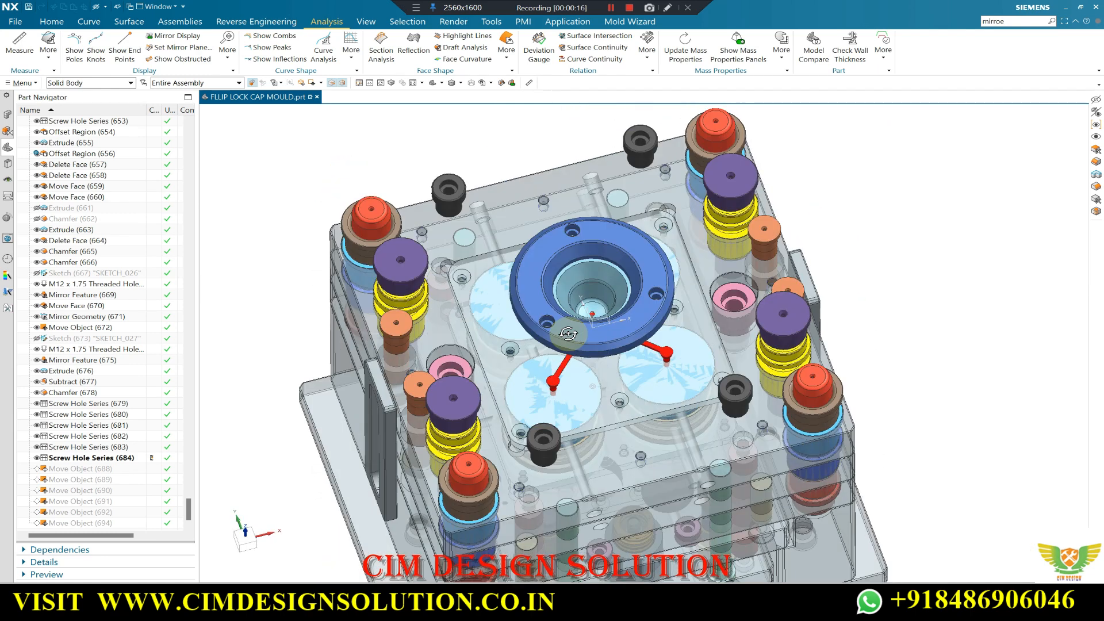
scroll(601, 330, "up", 1)
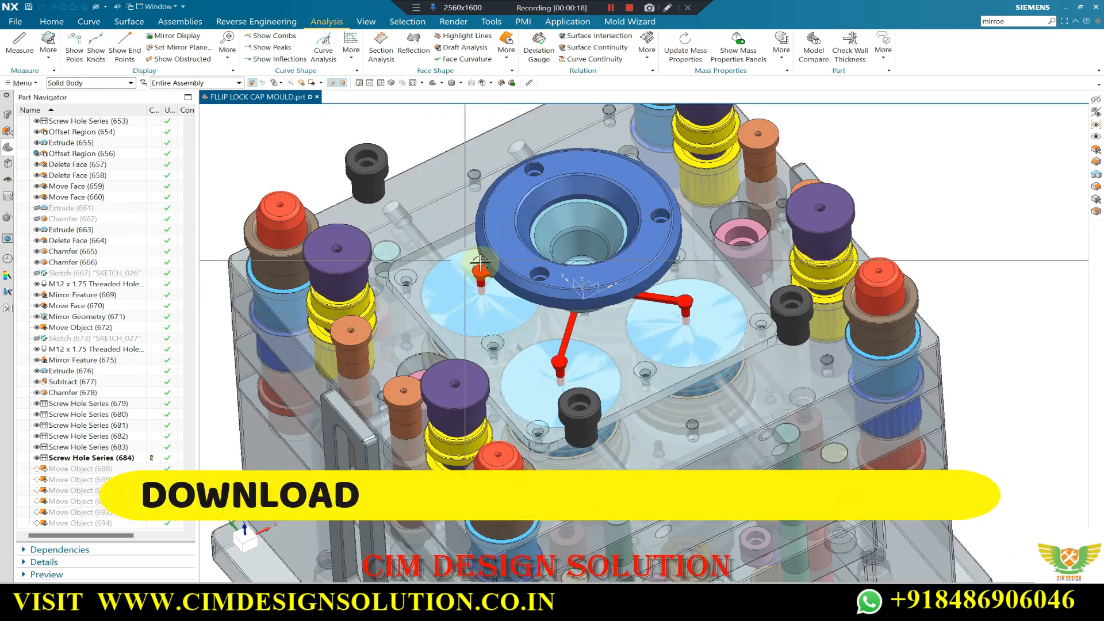
mouse_move(825, 601)
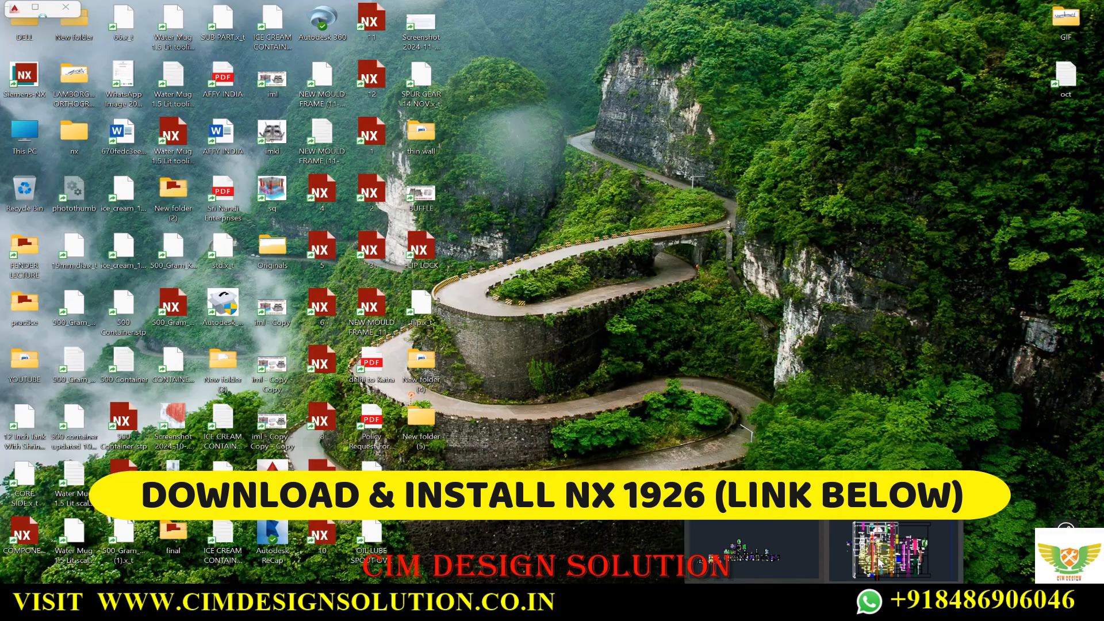
left_click(881, 546)
scroll(335, 201, "up", 2)
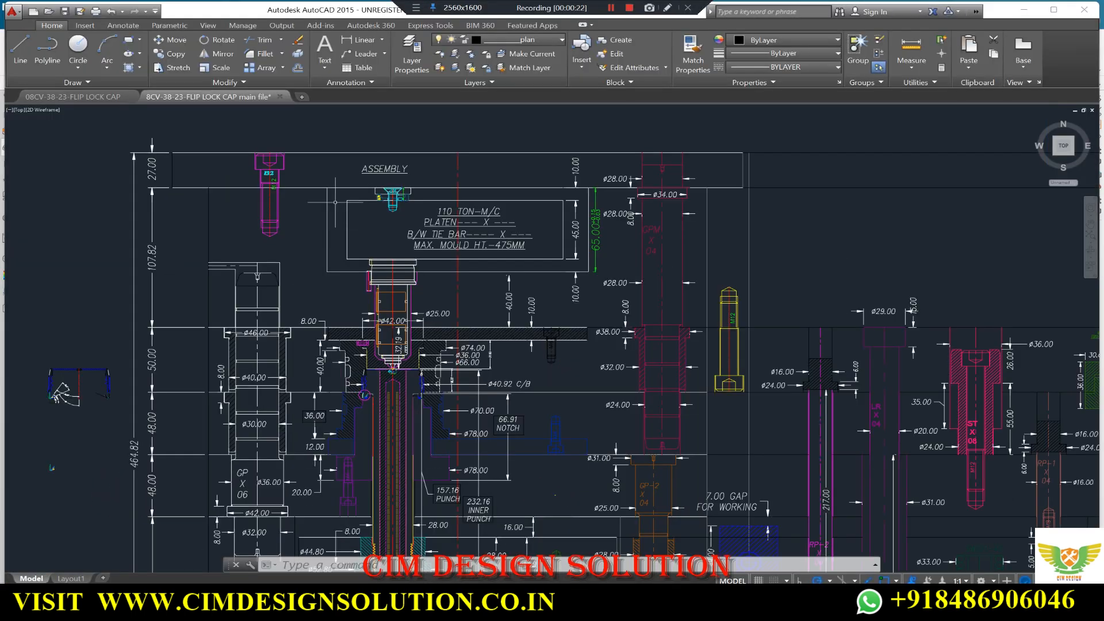
scroll(486, 256, "down", 8)
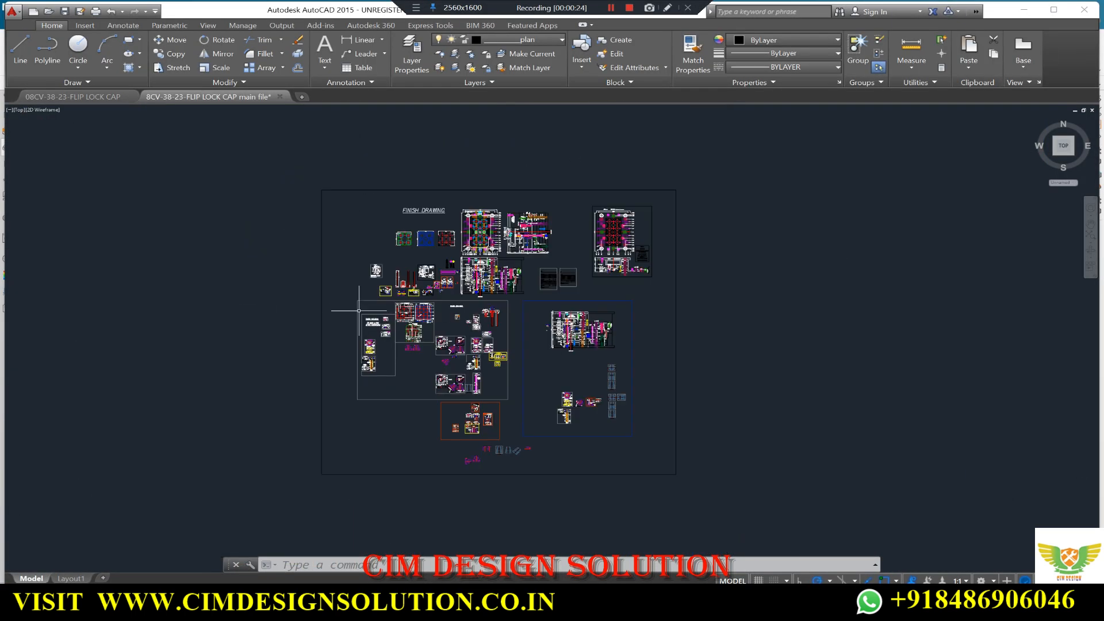
scroll(432, 293, "up", 2)
scroll(426, 309, "up", 10)
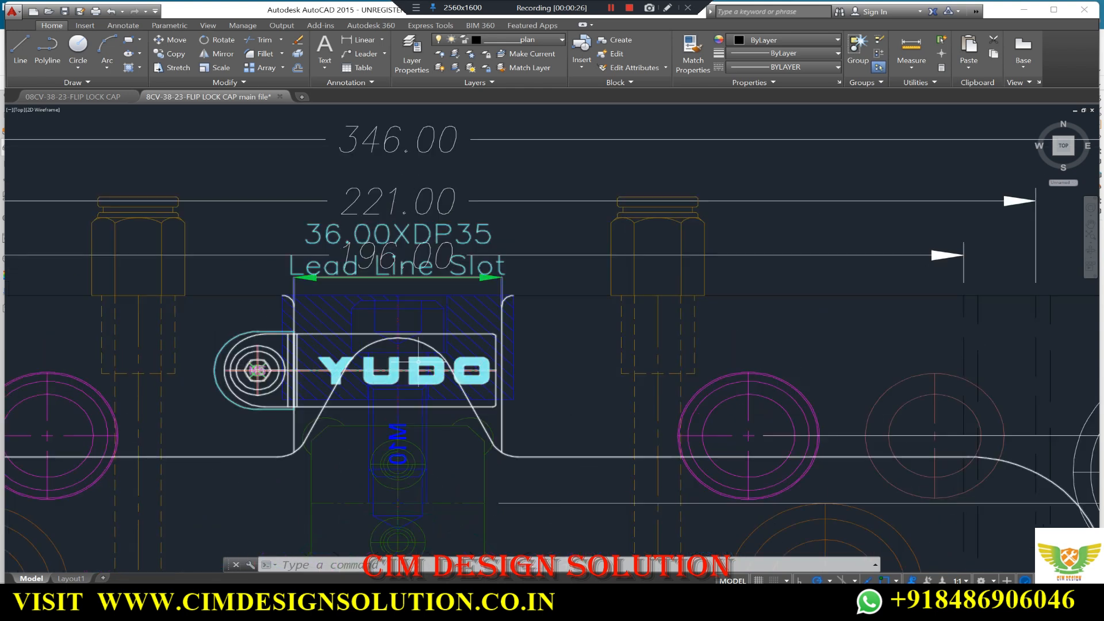
scroll(463, 313, "down", 10)
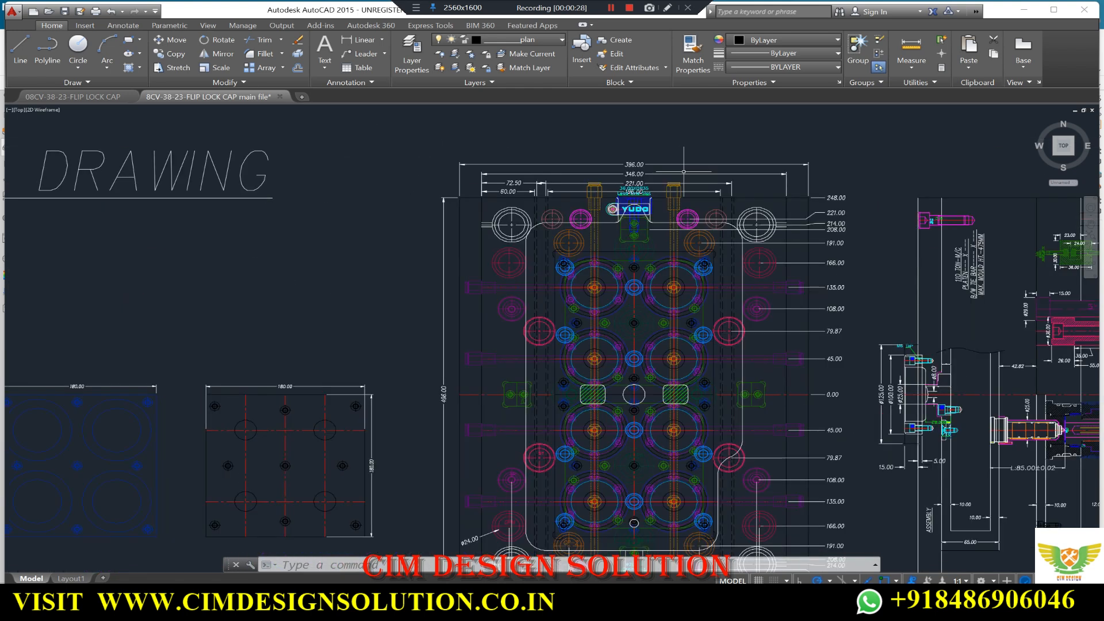
- Examine the finish drawings of the mould plates, inserts and punches in the main drawing file
scroll(956, 275, "up", 2)
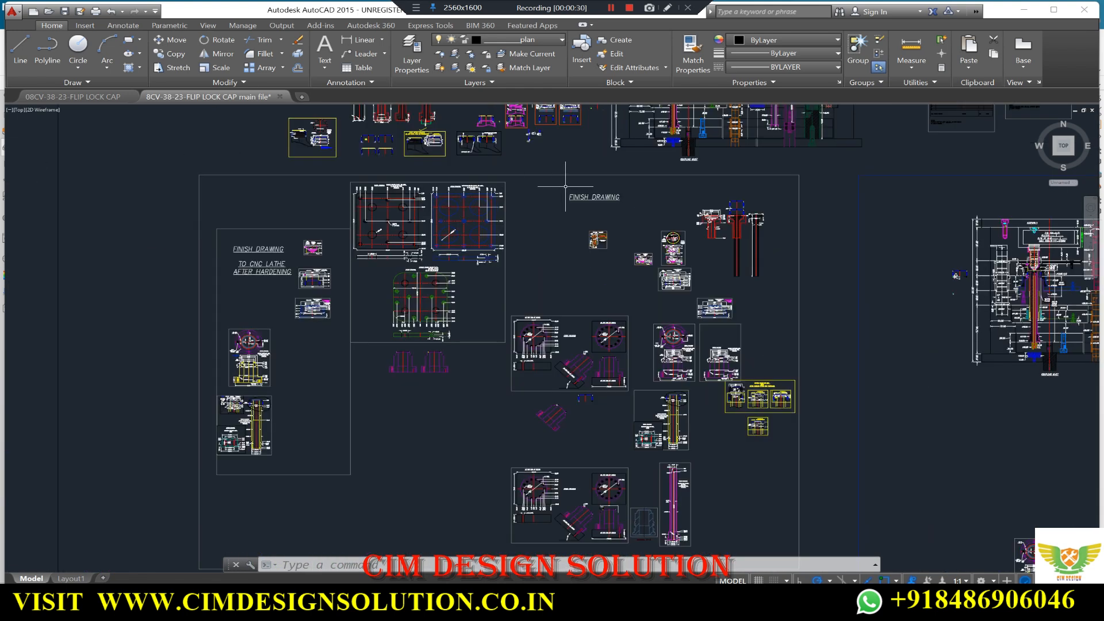
scroll(566, 187, "up", 2)
scroll(586, 262, "down", 4)
scroll(519, 331, "up", 7)
scroll(541, 316, "down", 3)
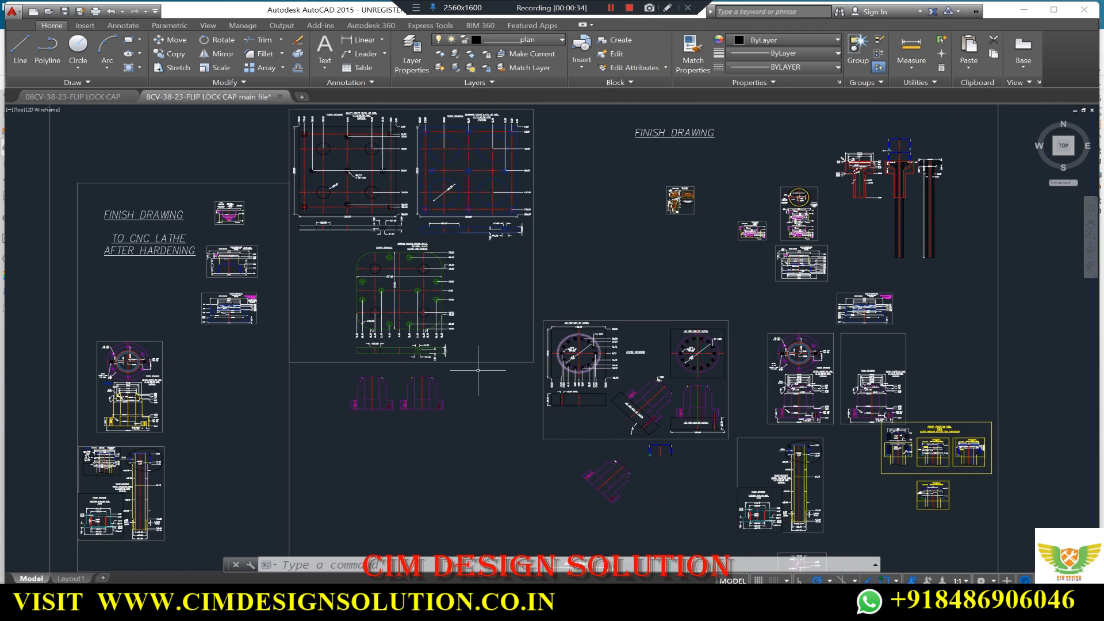
scroll(276, 338, "down", 2)
scroll(292, 284, "up", 4)
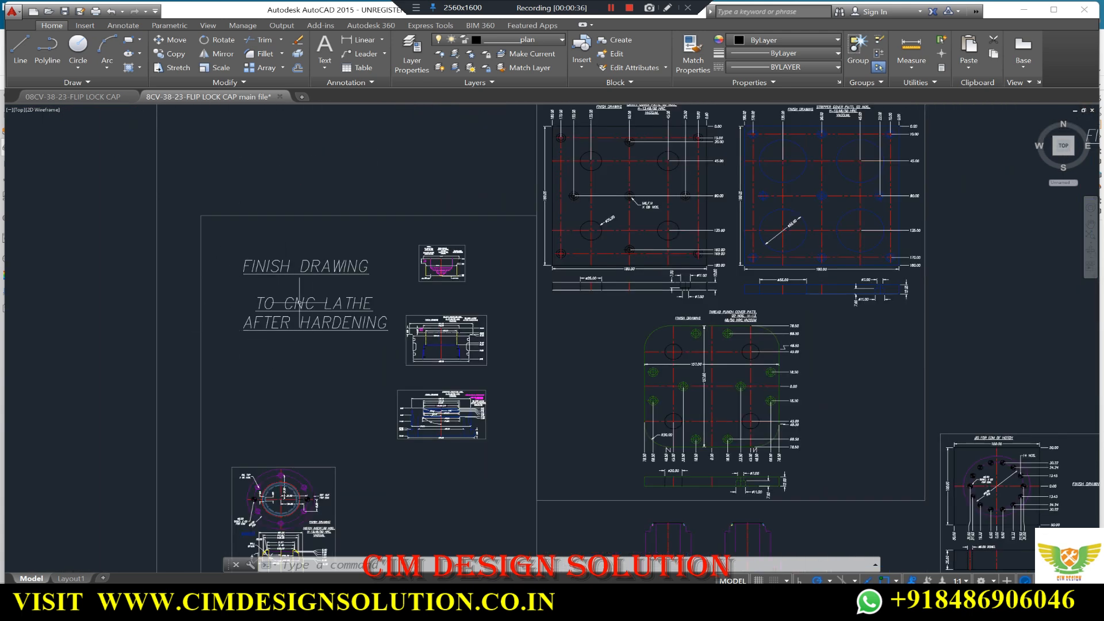
scroll(299, 305, "down", 6)
scroll(710, 308, "up", 2)
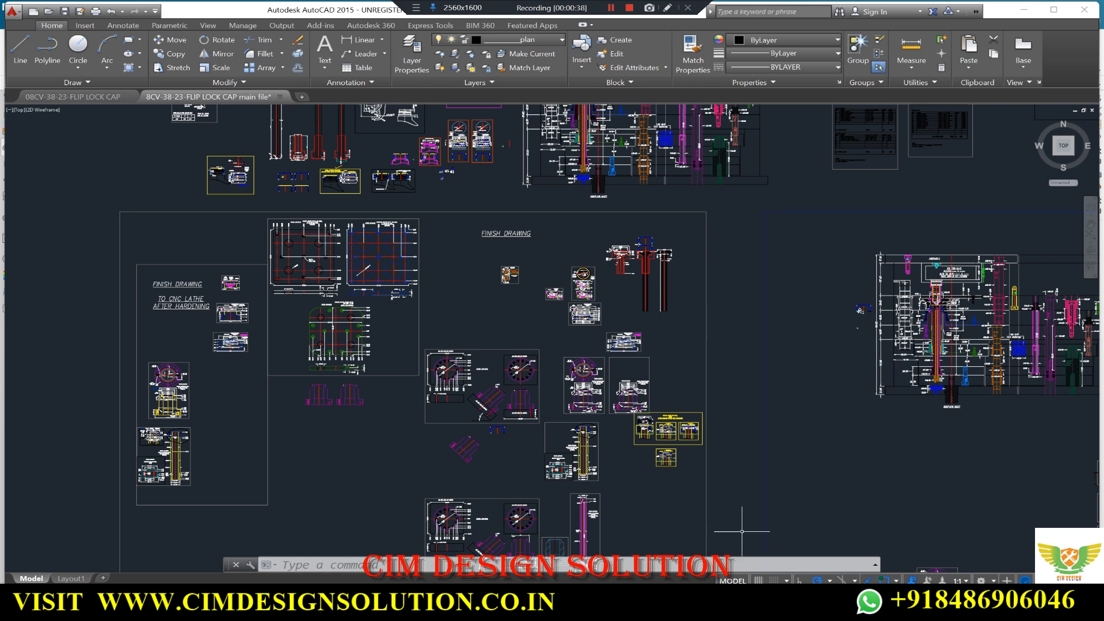
- Switch back to NX and examine the mould assembly from the front around the sprue bushing, runners and cavity plate
left_click(681, 598)
scroll(567, 283, "down", 5)
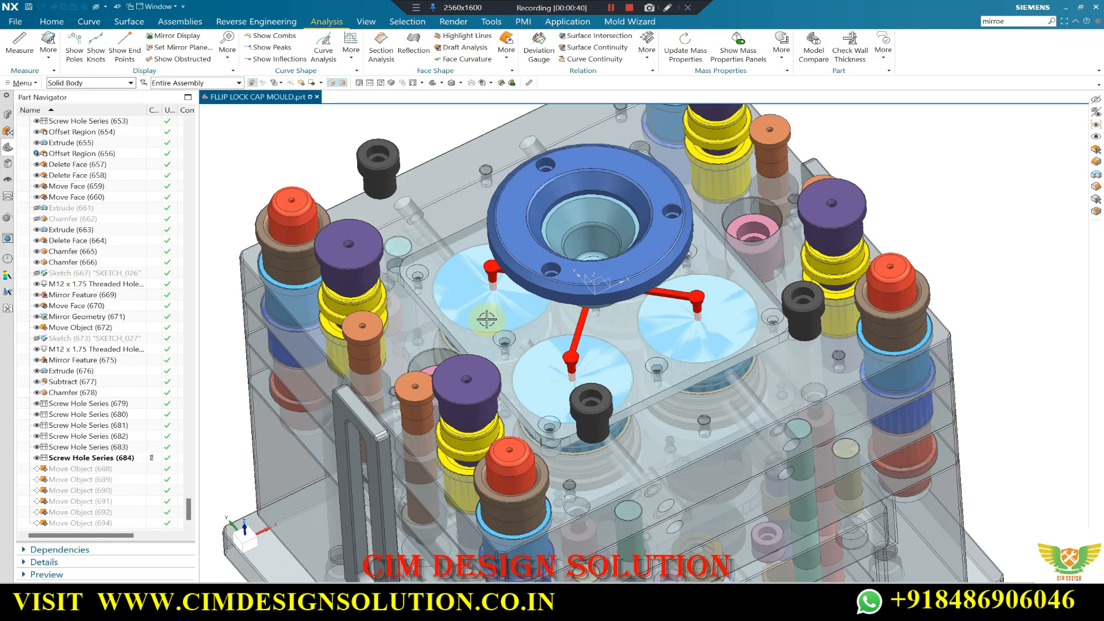
middle_click_drag(481, 269, 533, 304)
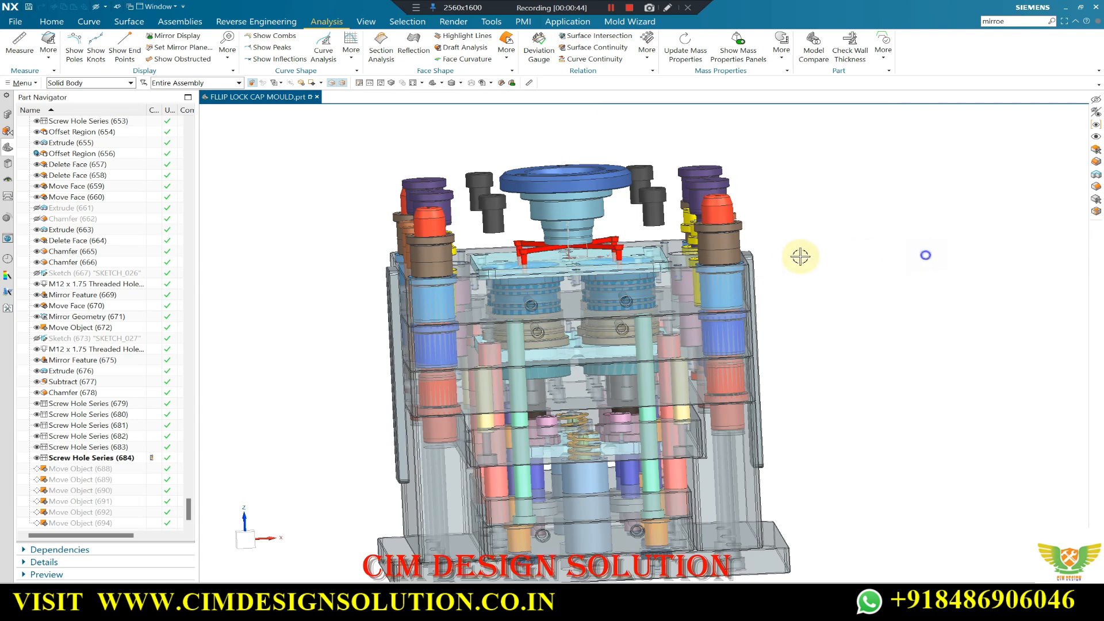
key("F8")
scroll(568, 279, "up", 4)
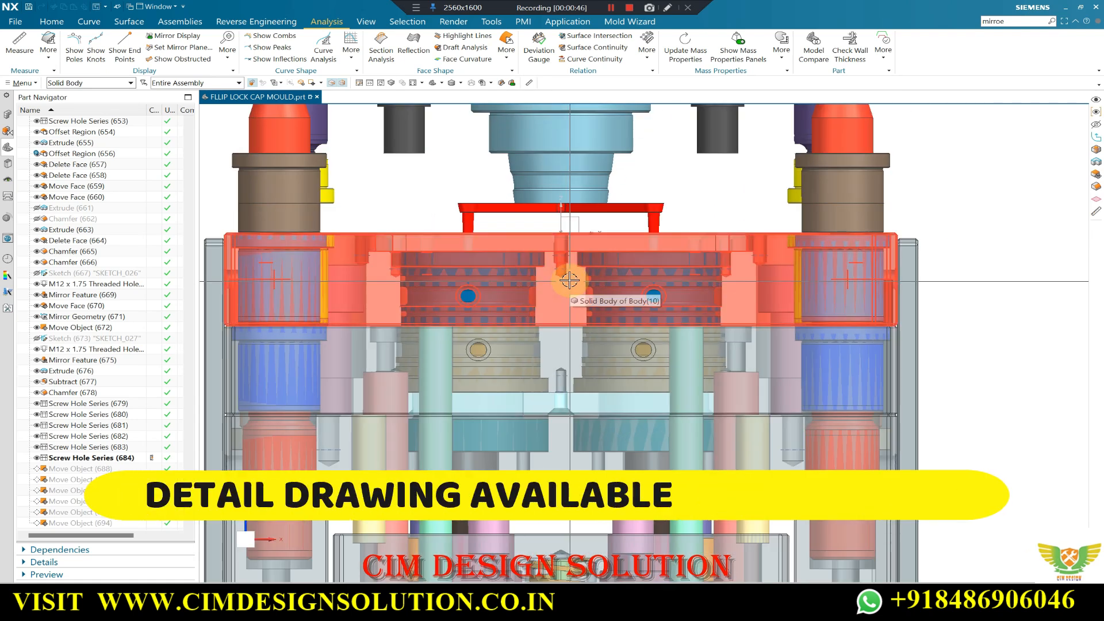
scroll(564, 256, "up", 2)
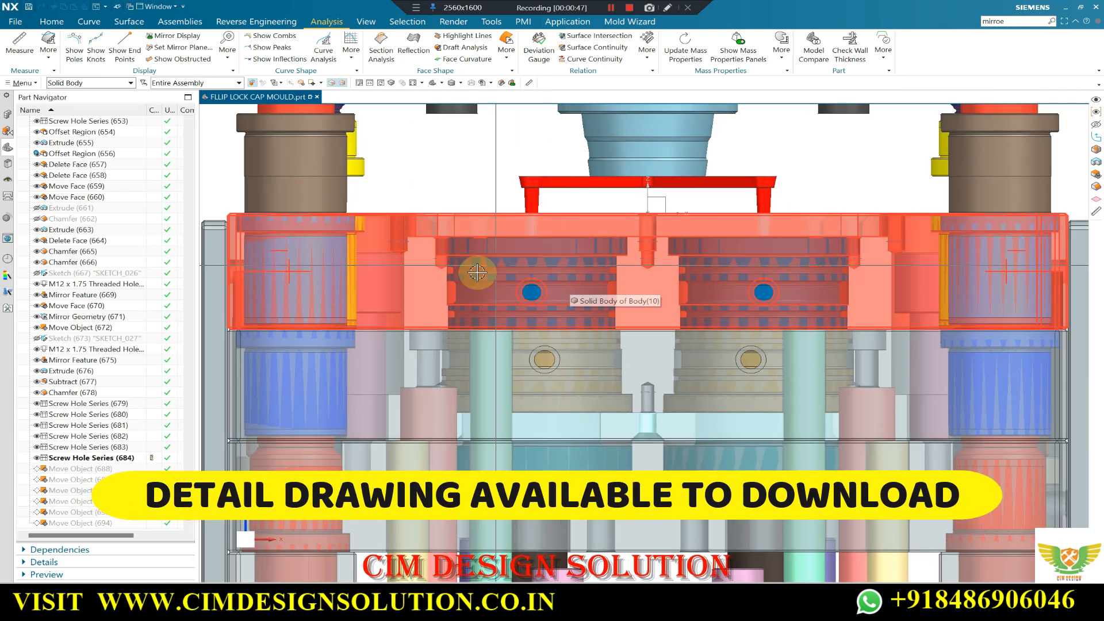
scroll(448, 267, "down", 2)
middle_click_drag(444, 267, 426, 282)
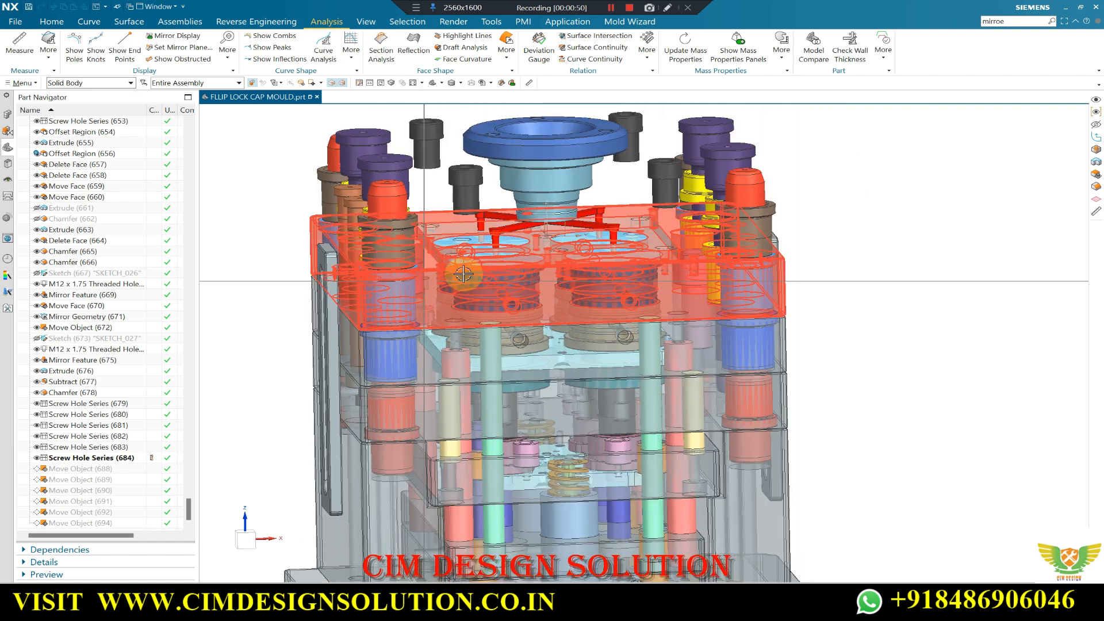
key("F8")
scroll(426, 228, "up", 4)
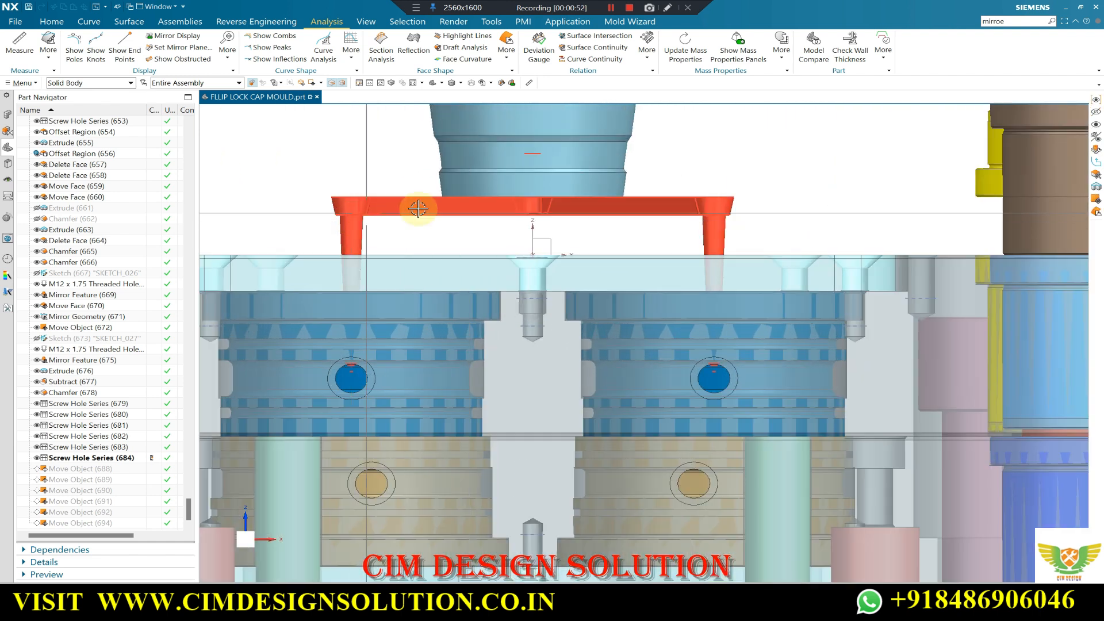
scroll(506, 239, "down", 3)
scroll(432, 247, "up", 3)
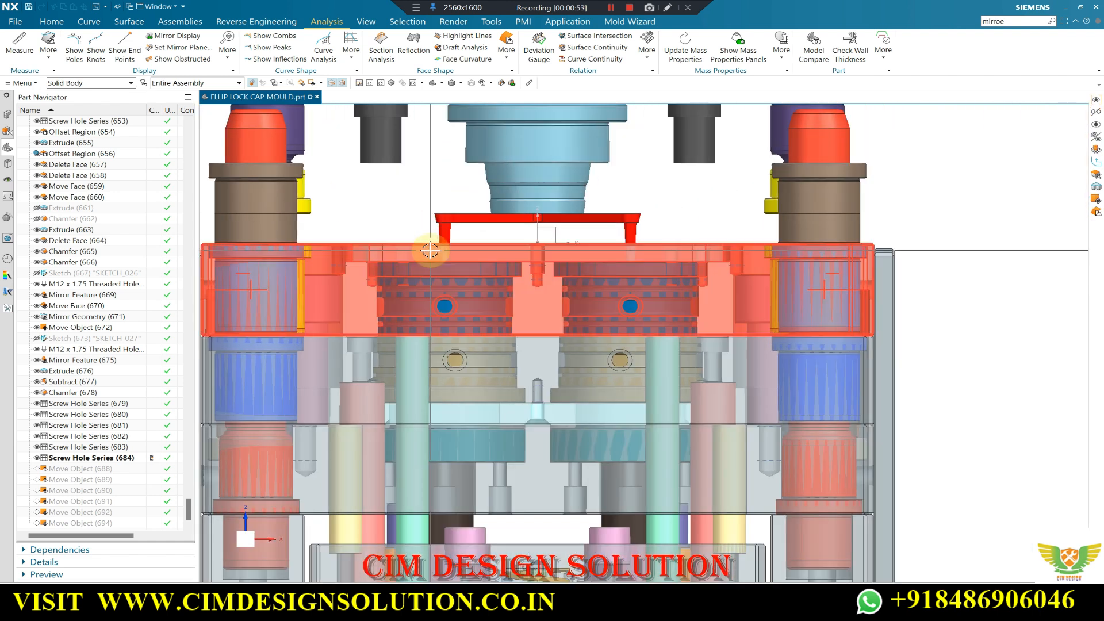
scroll(534, 236, "down", 3)
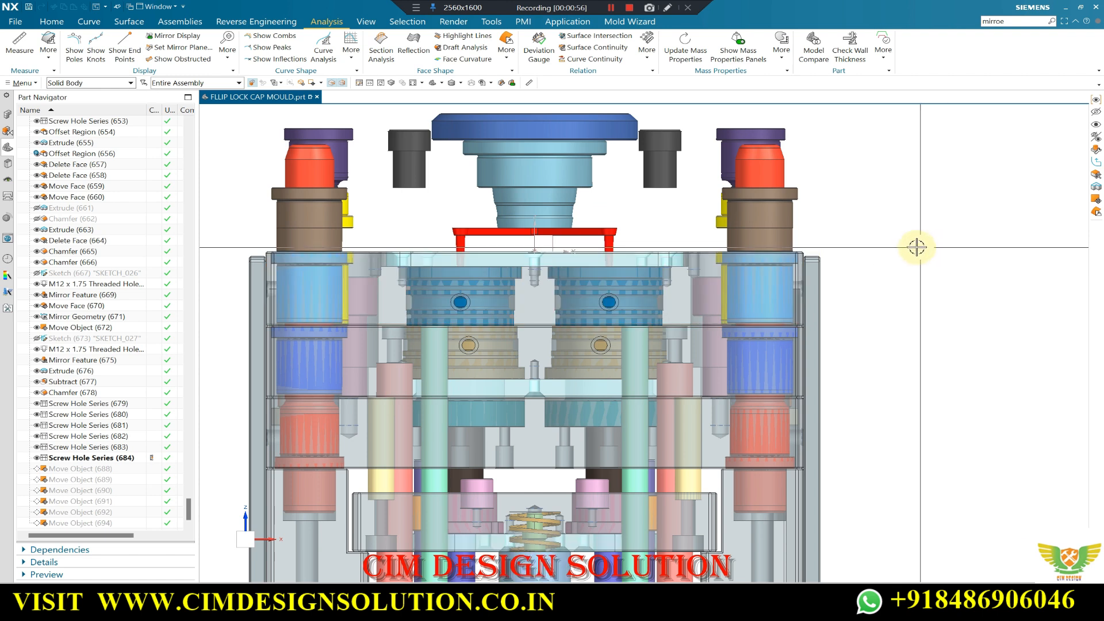
scroll(838, 249, "down", 2)
- Hide the cavity plate and one cavity insert to uncover the moulded cap inside
middle_click_drag(838, 249, 637, 282)
scroll(637, 282, "up", 3)
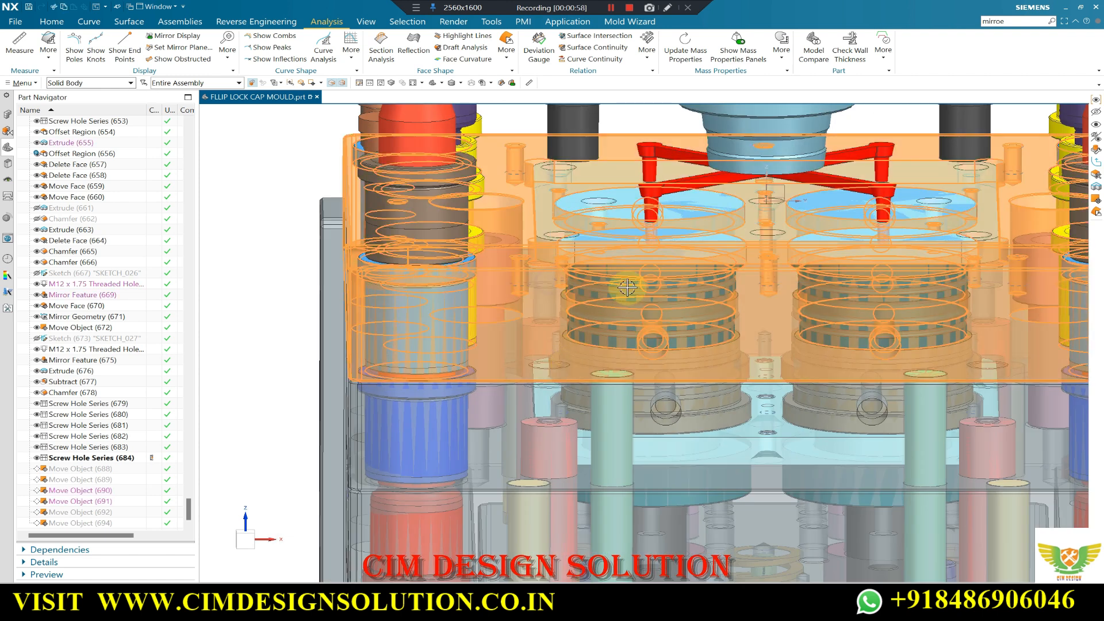
scroll(640, 326, "up", 2)
scroll(639, 283, "down", 2)
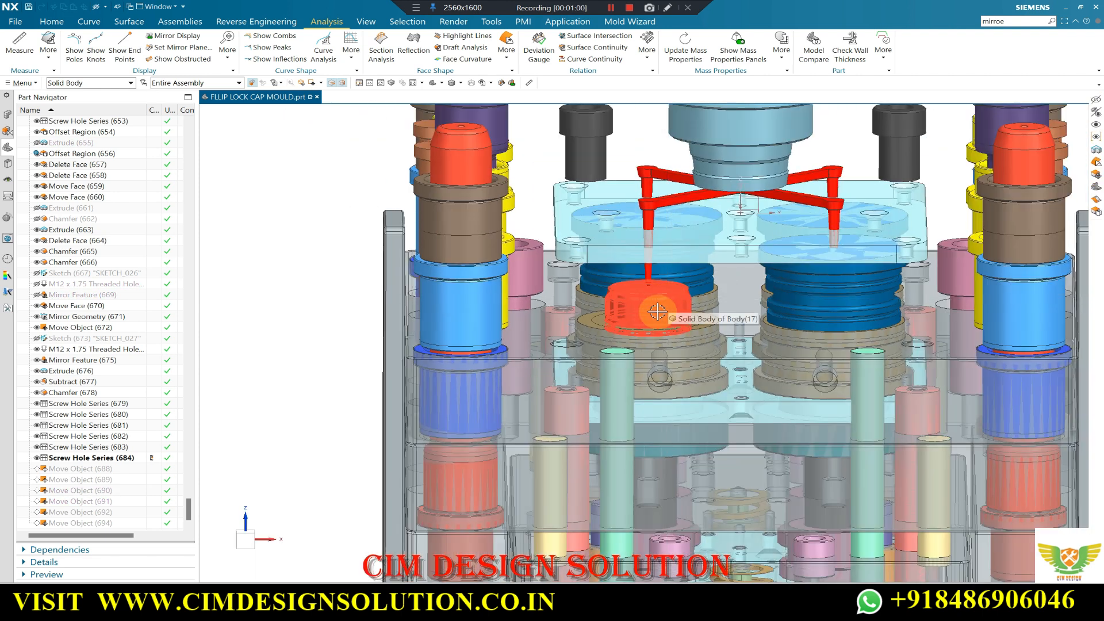
- Isolate the uncovered cap body by selecting it, inverting the selection and hiding all other bodies
key("ctrl+b")
key("ctrl+f")
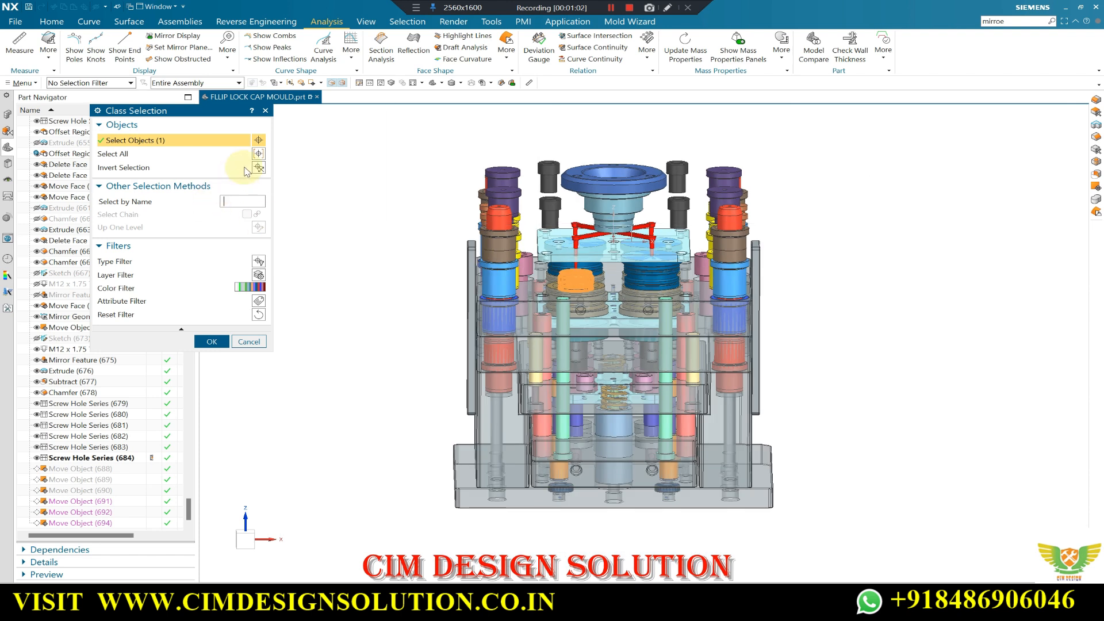
left_click(259, 166)
left_click(212, 341)
scroll(609, 282, "up", 4)
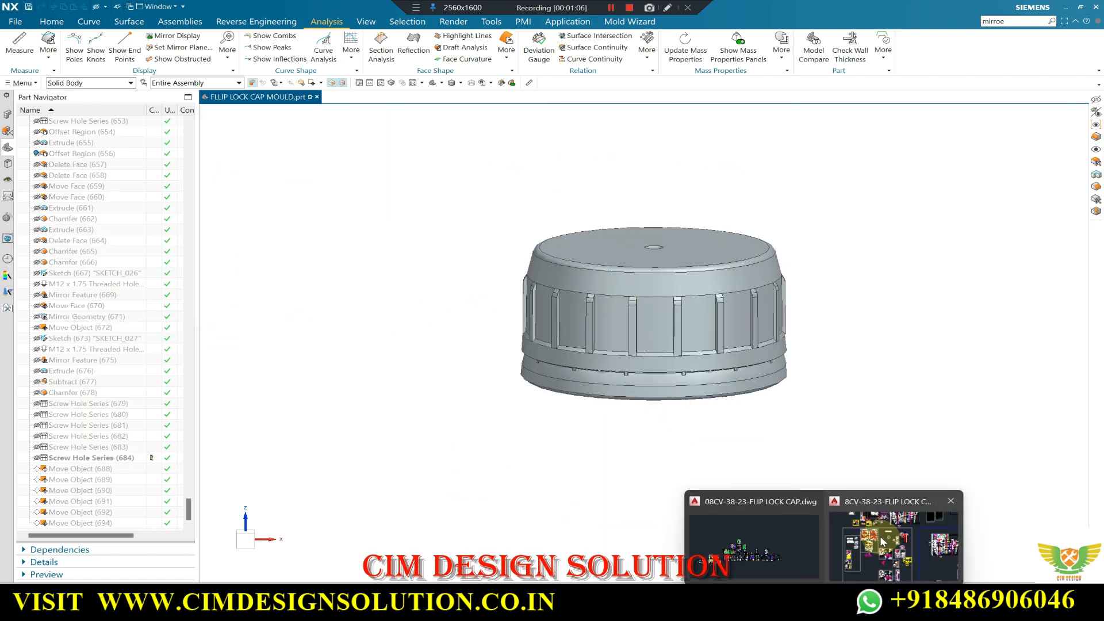
- Switch to the AutoCAD main drawing and read the mould specification notes on cavities, drops, part weight and resin
left_click(874, 538)
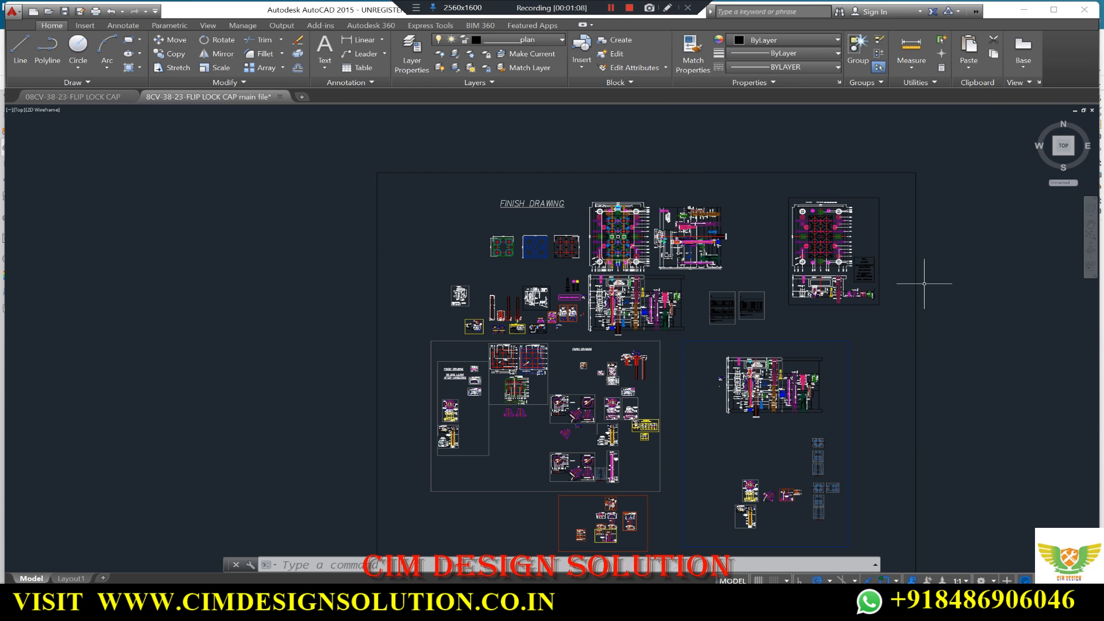
scroll(924, 283, "up", 10)
scroll(525, 333, "down", 3)
scroll(521, 215, "up", 4)
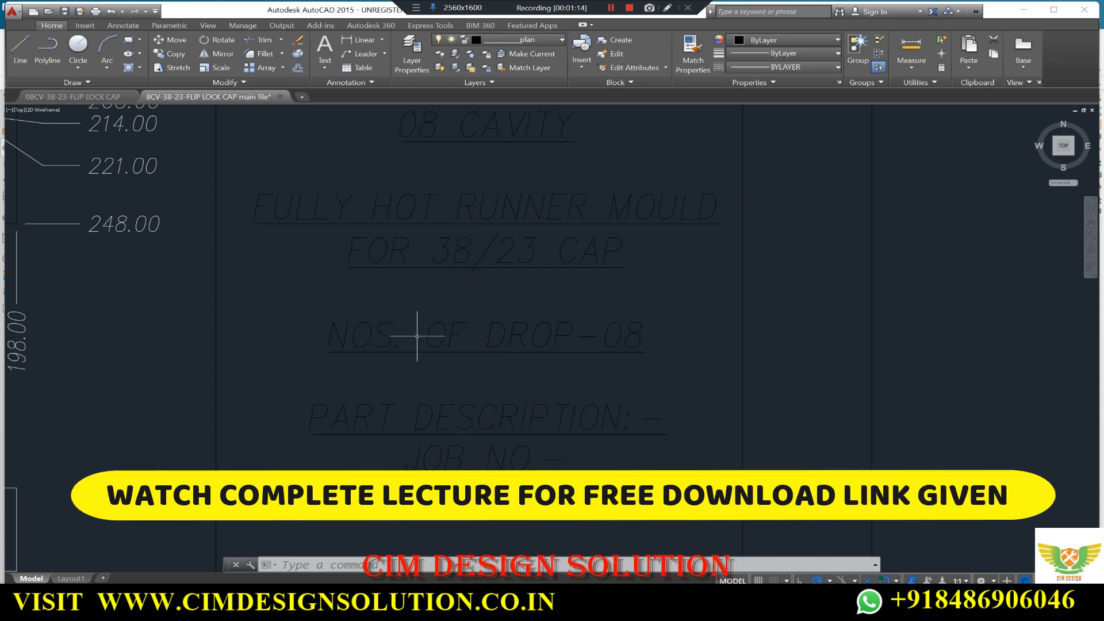
scroll(582, 337, "up", 2)
scroll(629, 290, "down", 2)
scroll(621, 343, "up", 2)
scroll(401, 339, "down", 3)
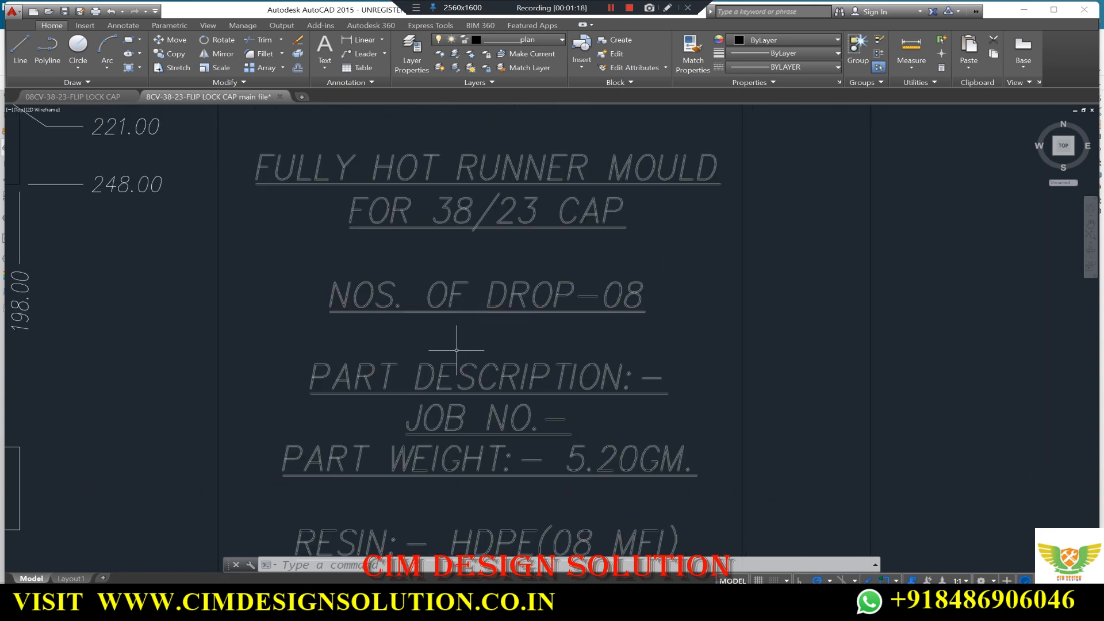
scroll(466, 396, "up", 3)
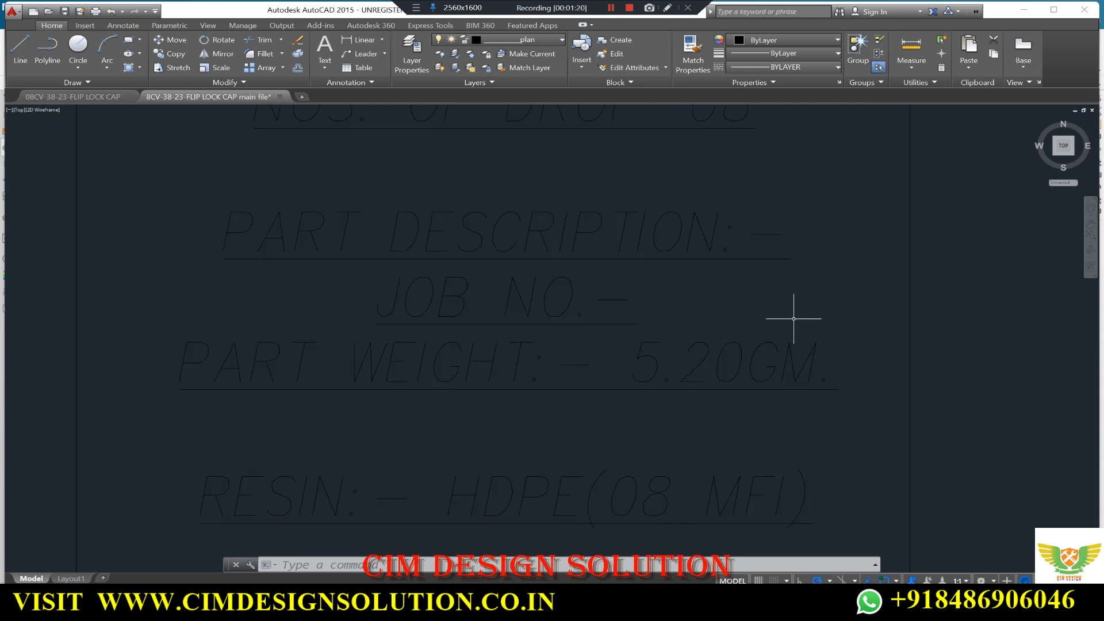
scroll(819, 357, "up", 2)
scroll(661, 291, "down", 4)
scroll(589, 406, "up", 2)
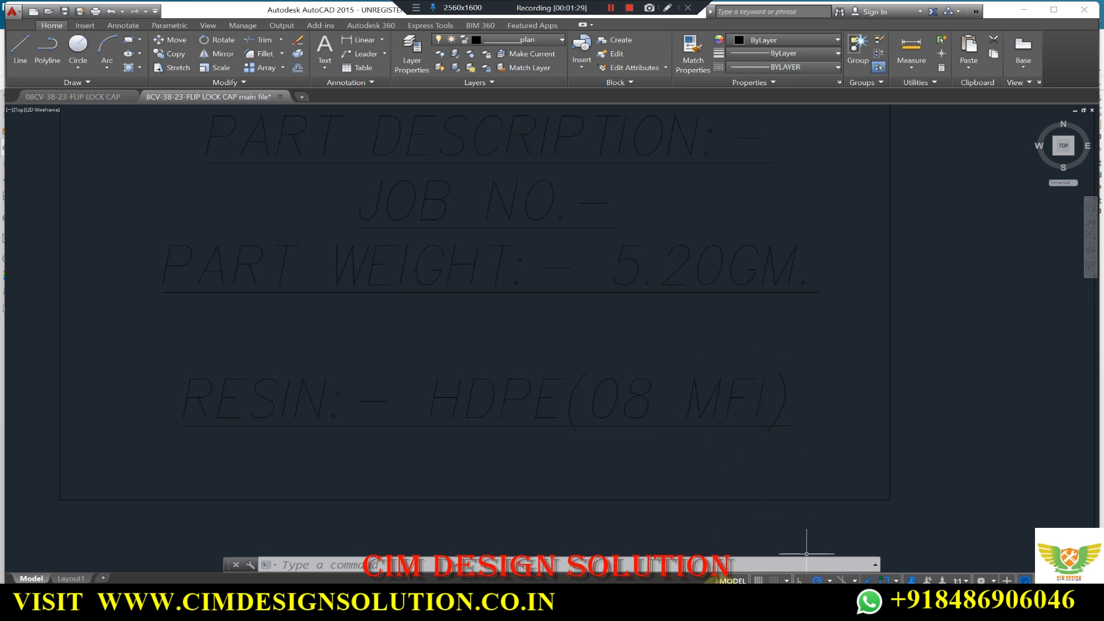
- Switch back to NX and examine the cap's inner face, locking teeth, tamper band and outer ribs
left_click(799, 604)
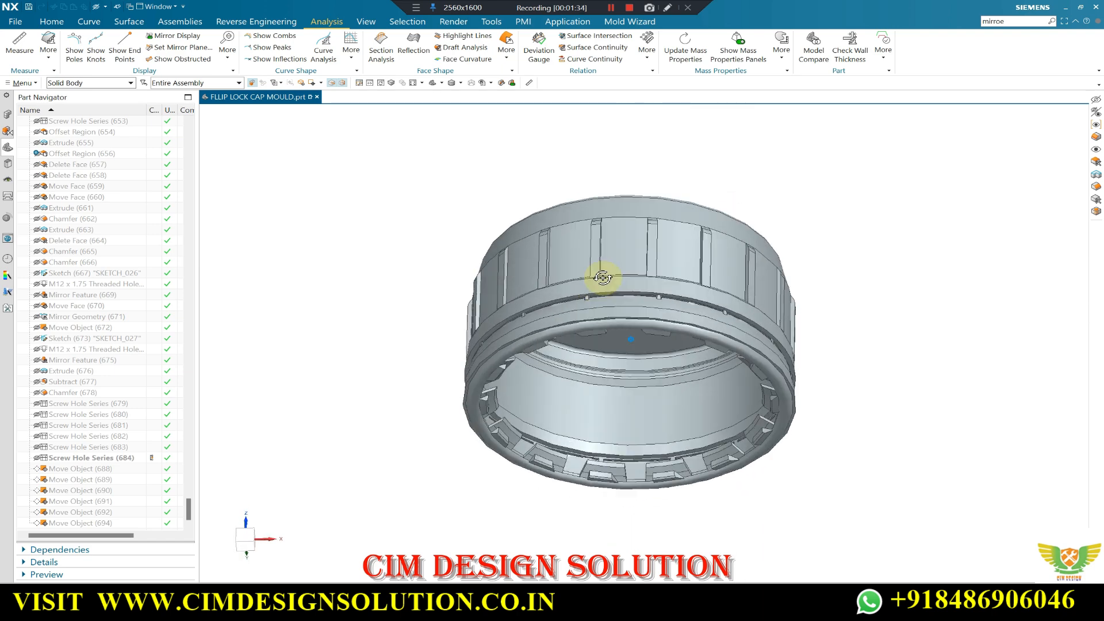
middle_click_drag(661, 470, 676, 320)
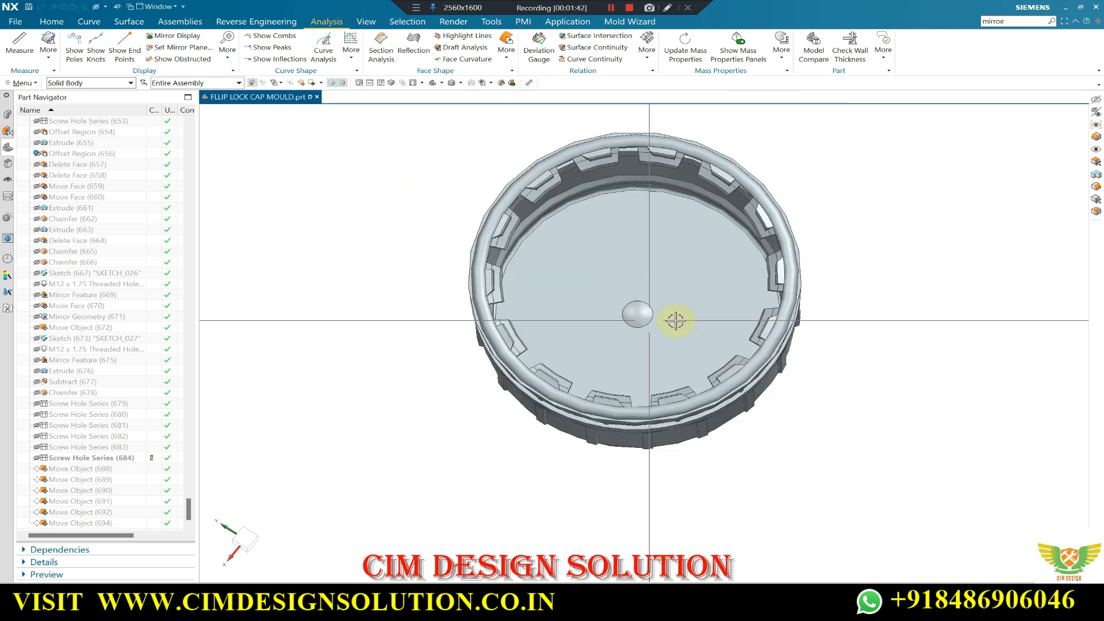
middle_click_drag(668, 419, 636, 377)
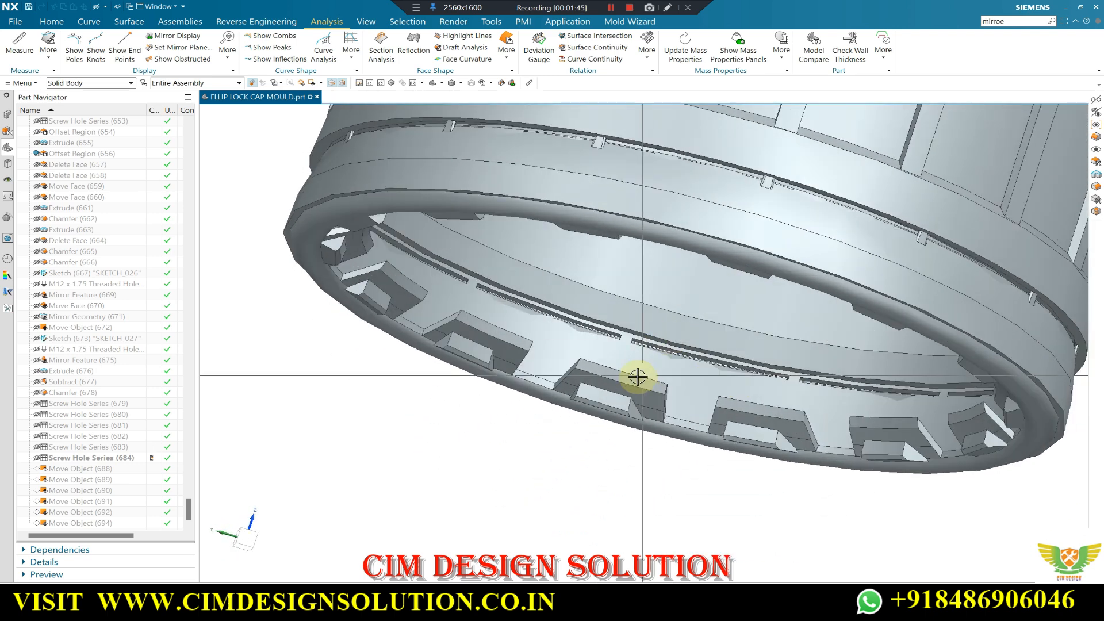
scroll(603, 329, "up", 3)
scroll(603, 329, "down", 5)
middle_click_drag(631, 308, 535, 410)
scroll(754, 371, "up", 2)
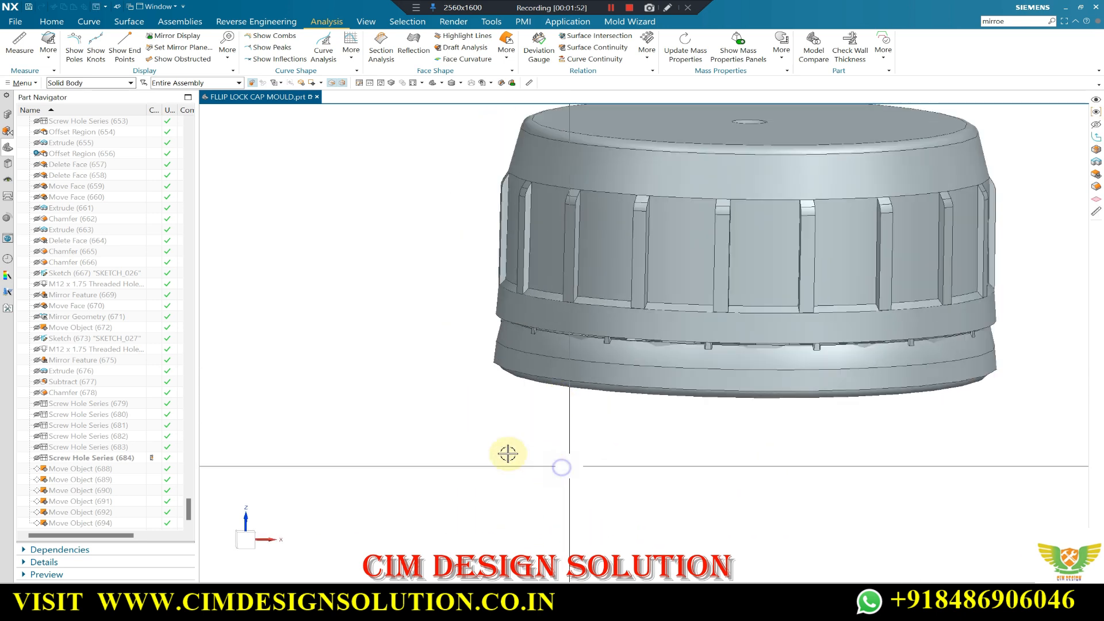
- Section the isolated cap along the absolute Y plane and examine its full wall profile
middle_click_drag(508, 454, 509, 446)
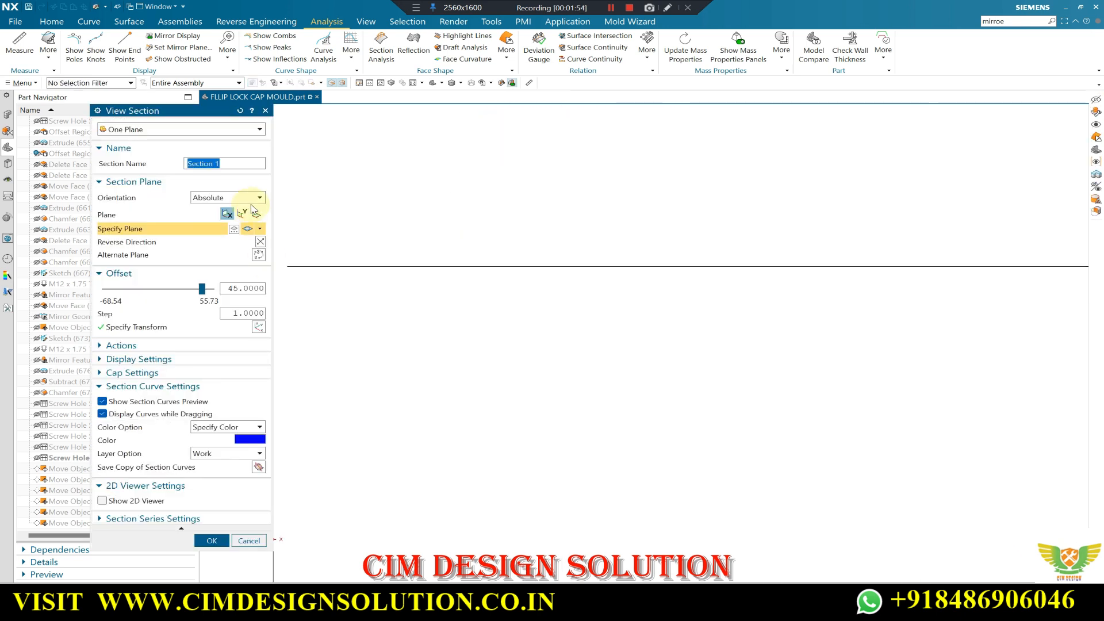
left_click(237, 212)
scroll(562, 353, "up", 3)
scroll(523, 276, "down", 3)
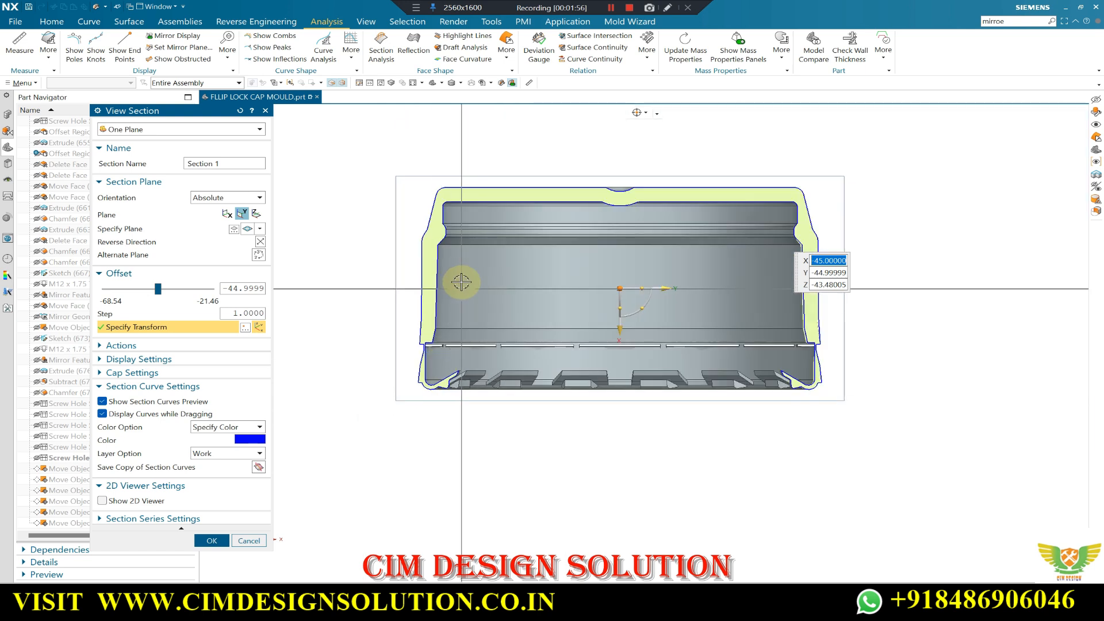
scroll(429, 437, "up", 5)
scroll(429, 437, "down", 3)
scroll(454, 314, "up", 4)
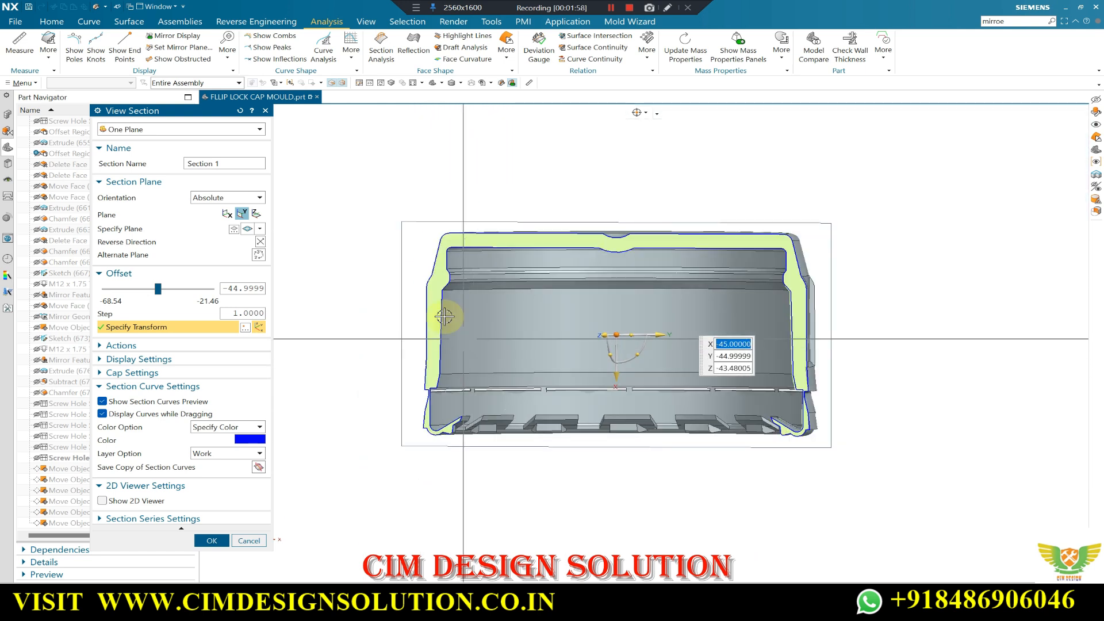
scroll(506, 296, "down", 2)
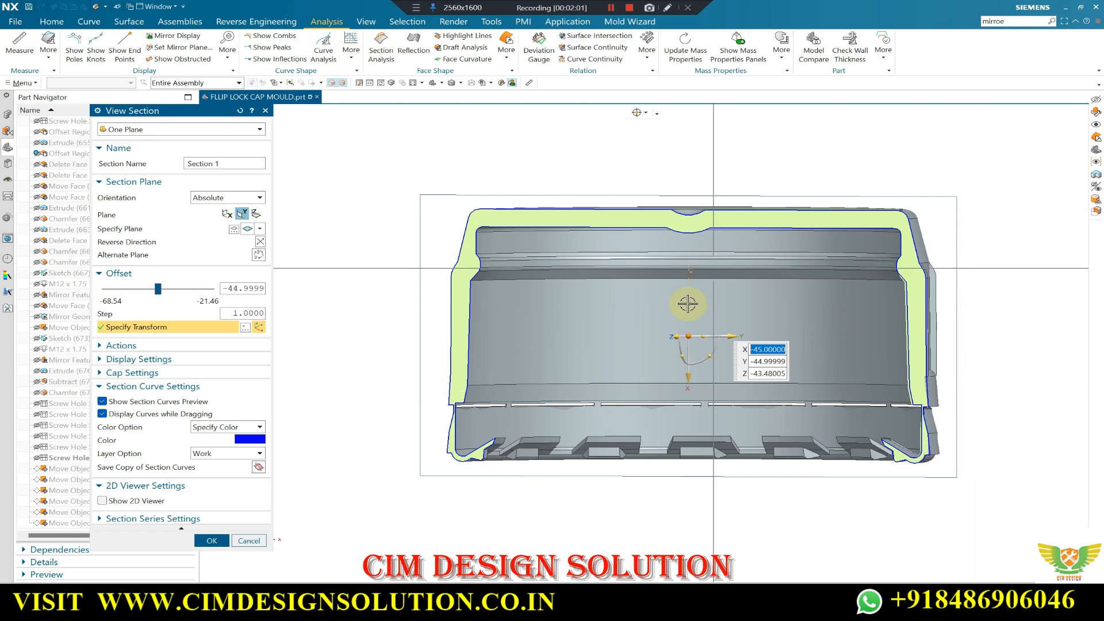
- Examine the sectioned tamper band, bridge slots and folded locking teeth on both sides of the cap, and exit the section view
scroll(572, 454, "up", 2)
middle_click_drag(480, 454, 458, 469)
scroll(399, 398, "up", 3)
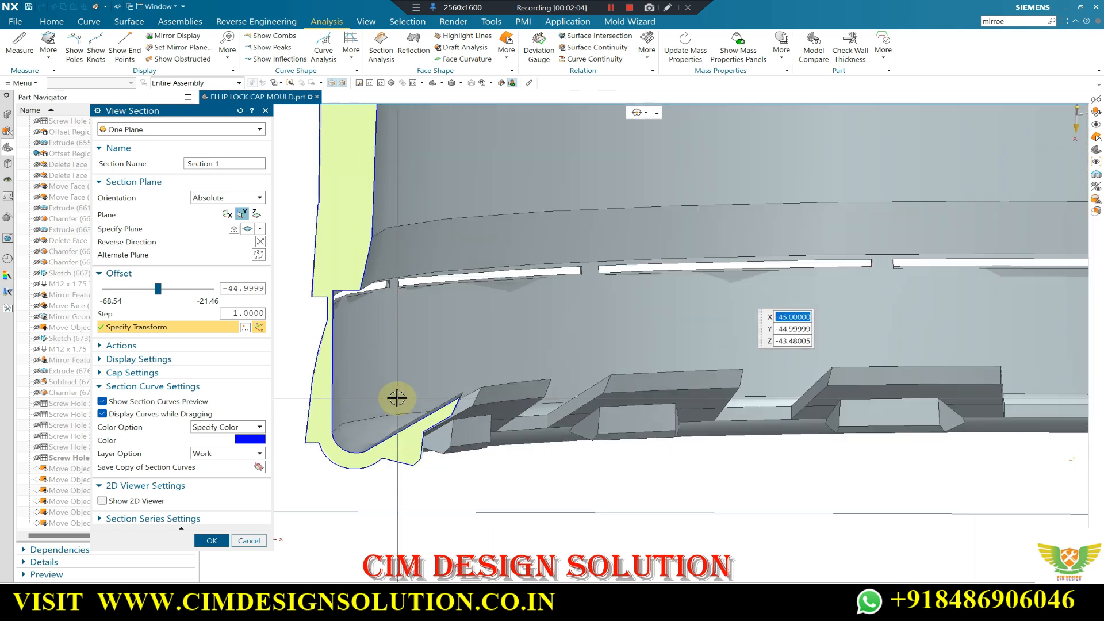
scroll(433, 403, "down", 2)
scroll(432, 406, "down", 3)
scroll(967, 406, "up", 3)
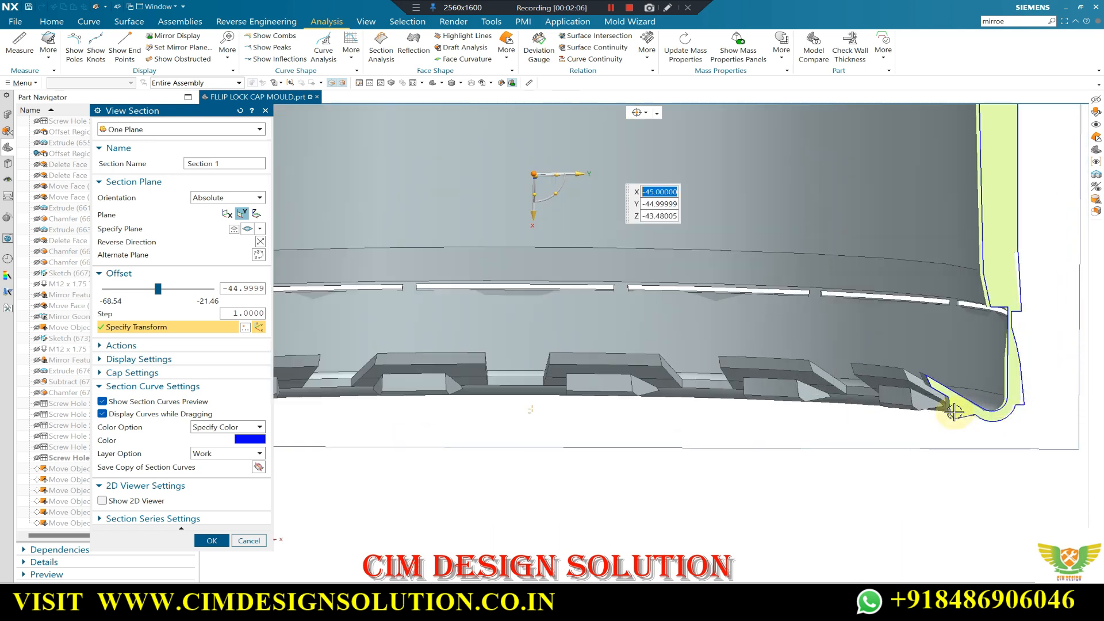
scroll(978, 402, "up", 4)
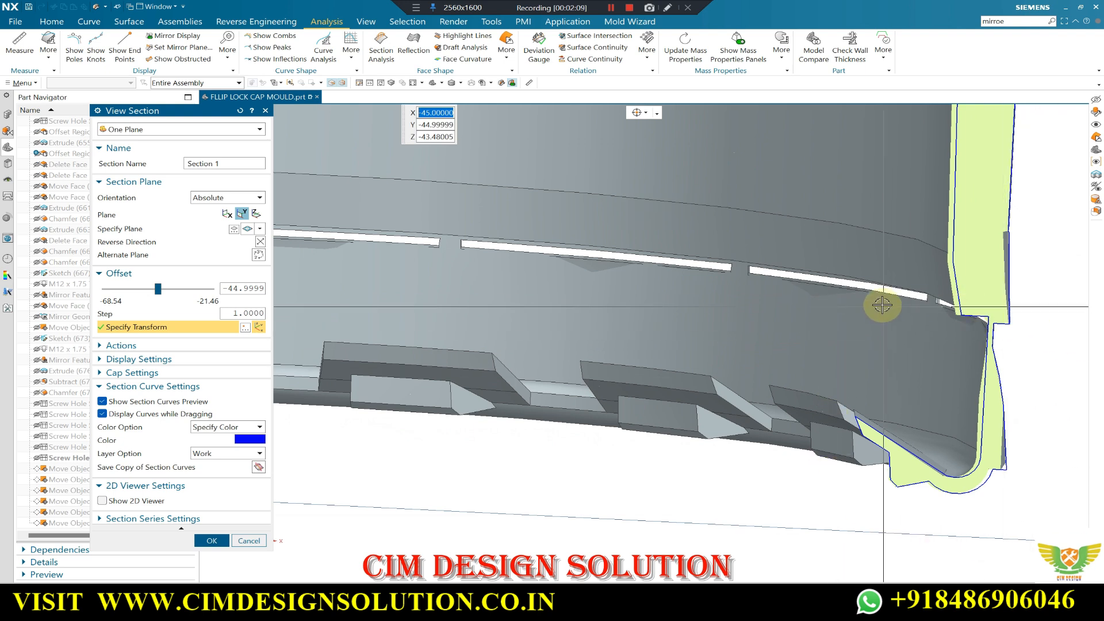
scroll(986, 328, "down", 1)
scroll(978, 374, "down", 3)
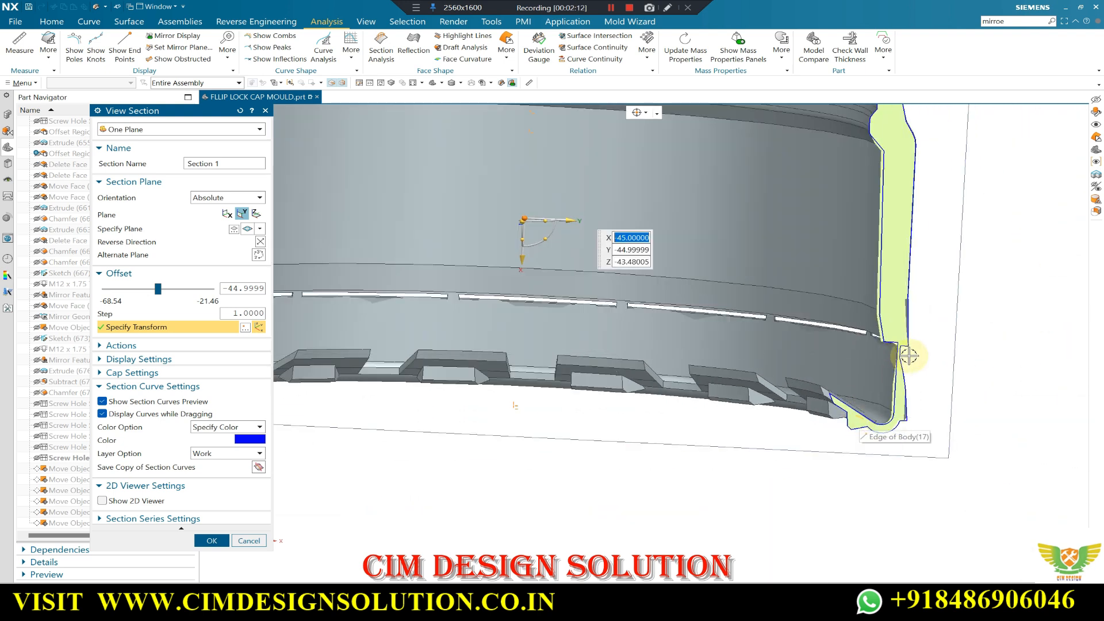
scroll(909, 357, "up", 2)
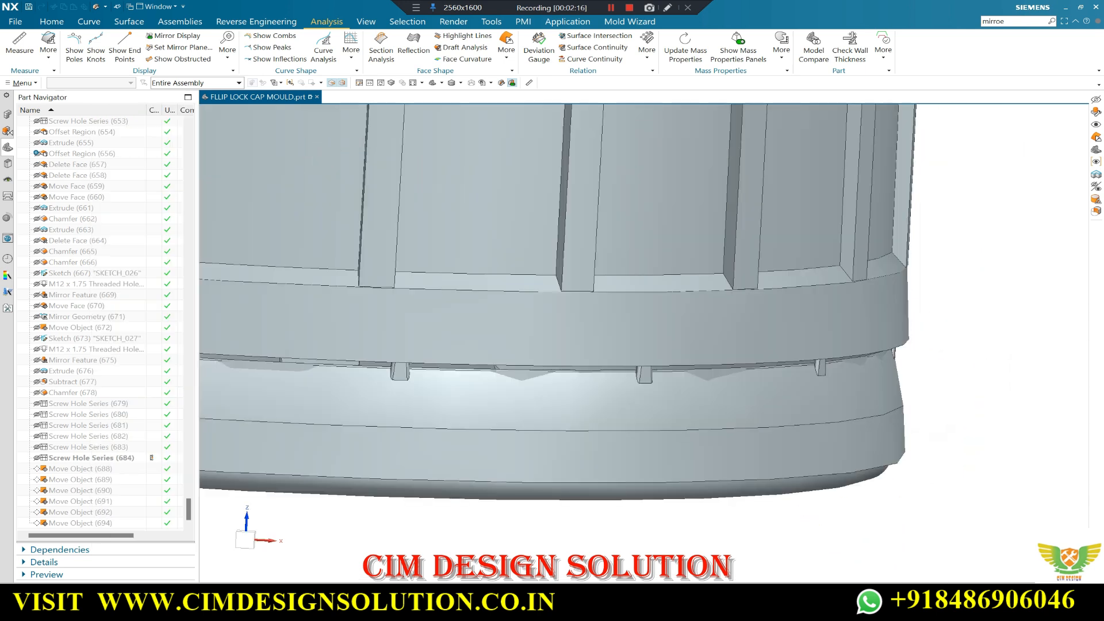
- Switch to the AutoCAD main drawing file and survey the mould assembly, plate and finish drawing layouts
mouse_move(825, 610)
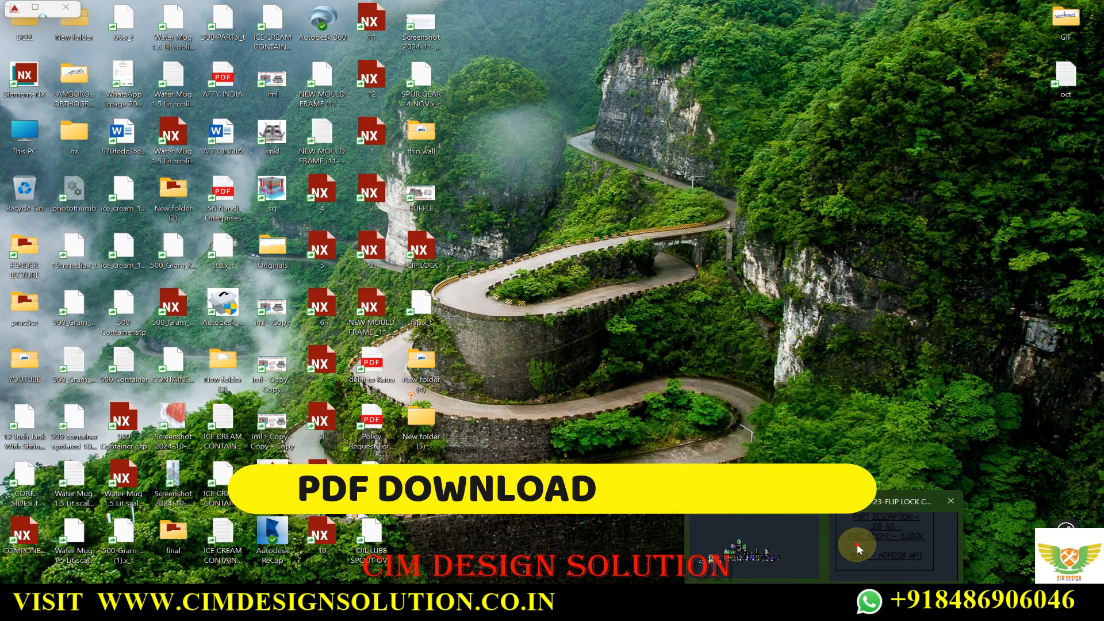
left_click(857, 549)
scroll(716, 364, "down", 6)
scroll(549, 413, "up", 10)
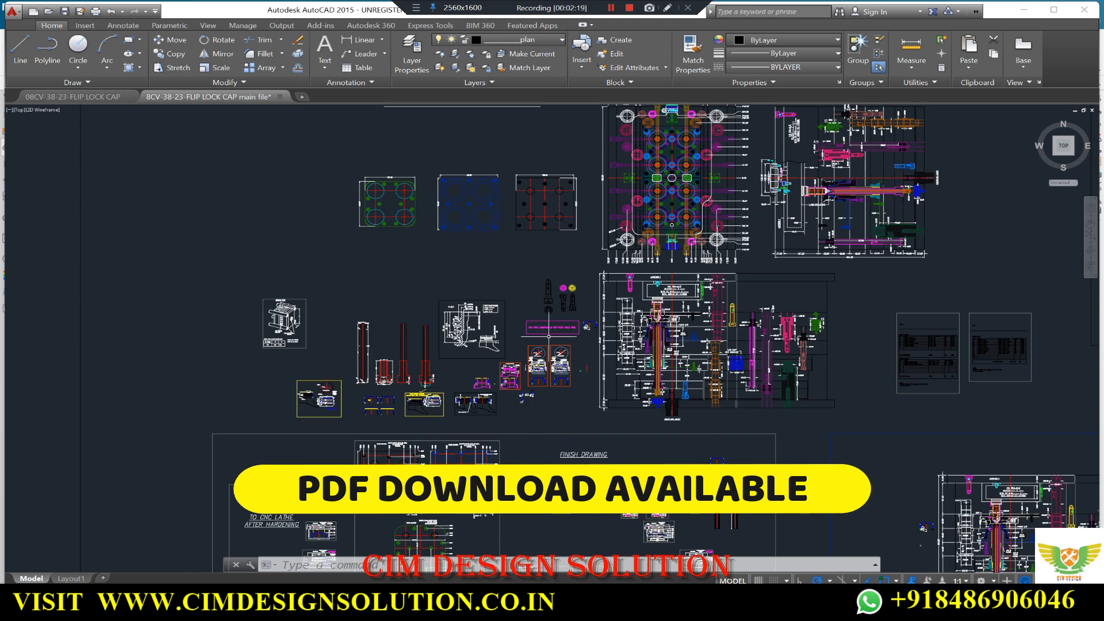
scroll(638, 316, "down", 3)
scroll(661, 449, "up", 3)
scroll(672, 385, "down", 4)
scroll(663, 385, "down", 3)
scroll(521, 387, "up", 3)
scroll(471, 373, "down", 2)
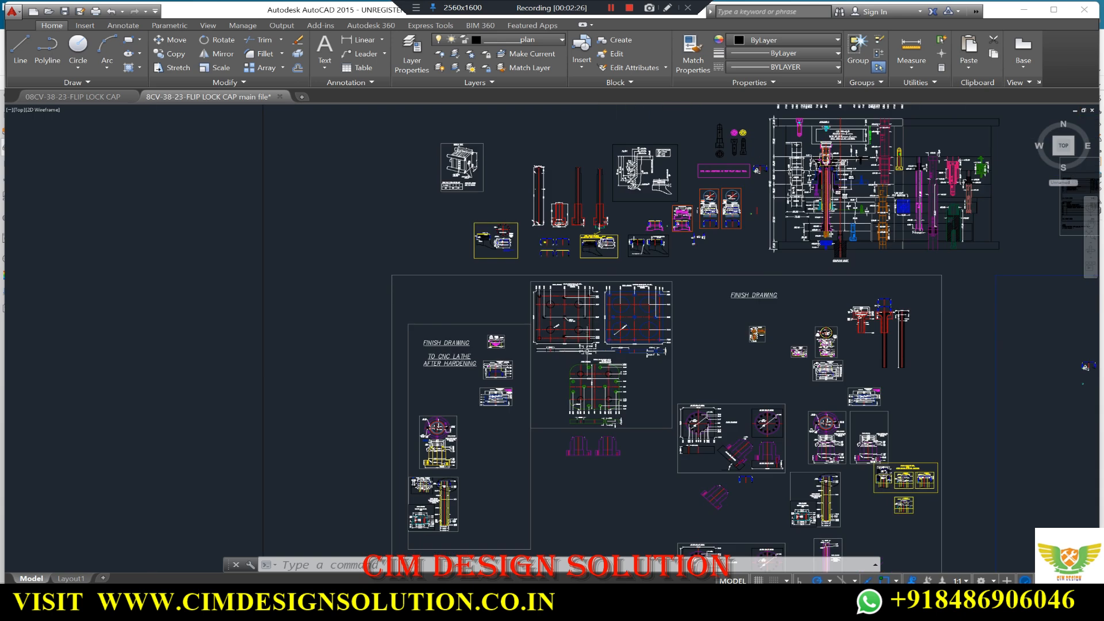
- Read the M 5:1 neck thread detail drawing, including its diameters, radii and thread notes
scroll(638, 152, "up", 8)
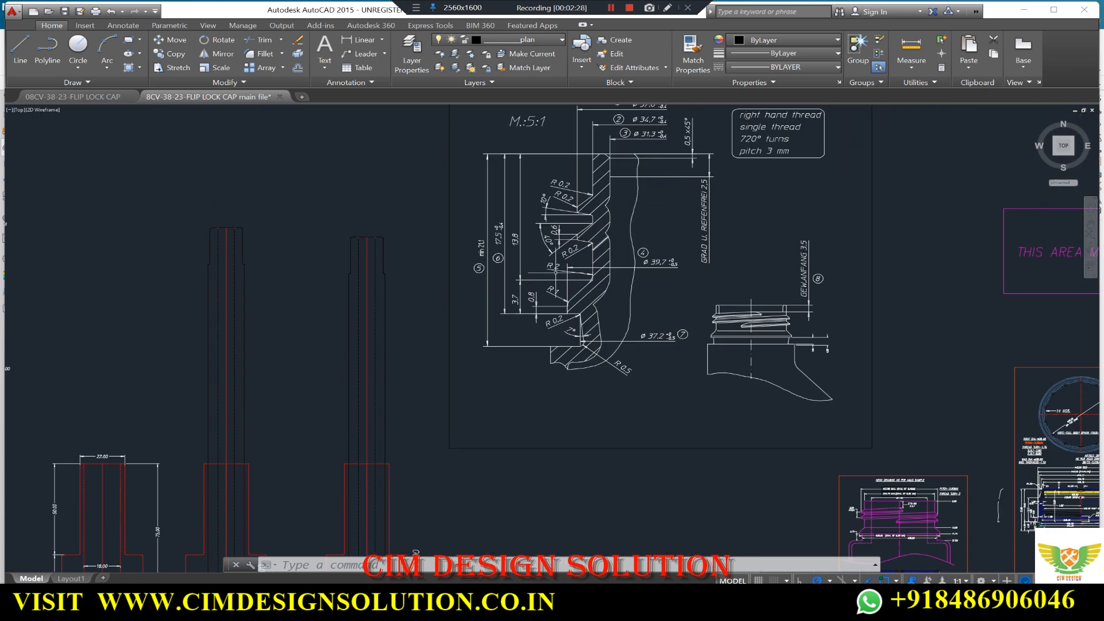
scroll(556, 272, "down", 3)
scroll(600, 211, "up", 3)
scroll(481, 248, "down", 2)
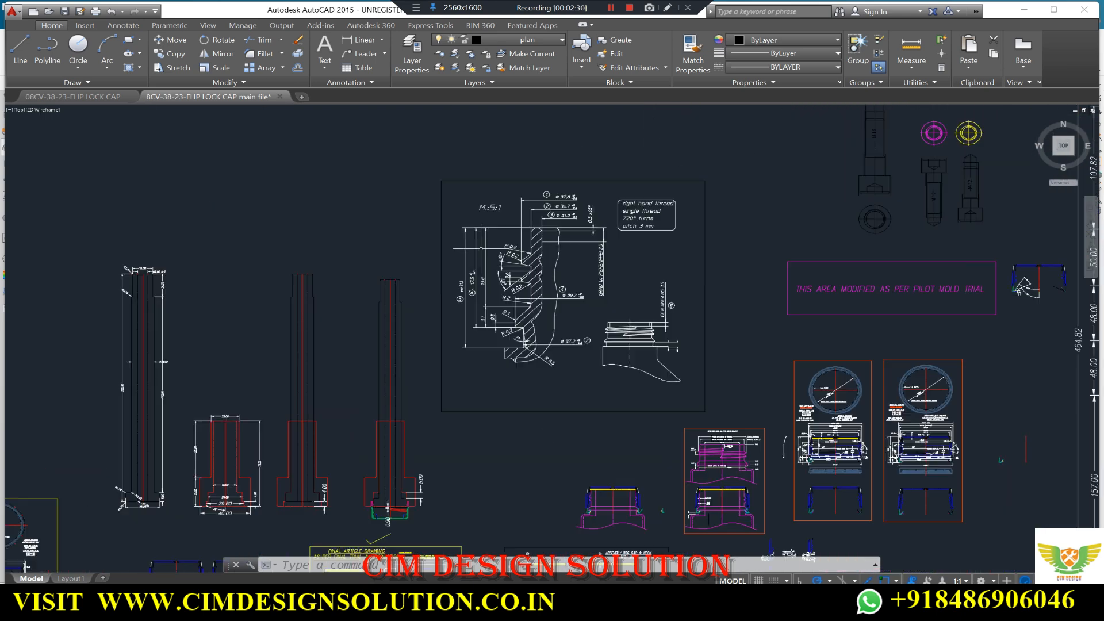
scroll(522, 213, "down", 3)
- Examine the cap's article drawing, shrinkage drawing and matching neck drawing for thread, wad and diameter dimensions
scroll(800, 296, "up", 5)
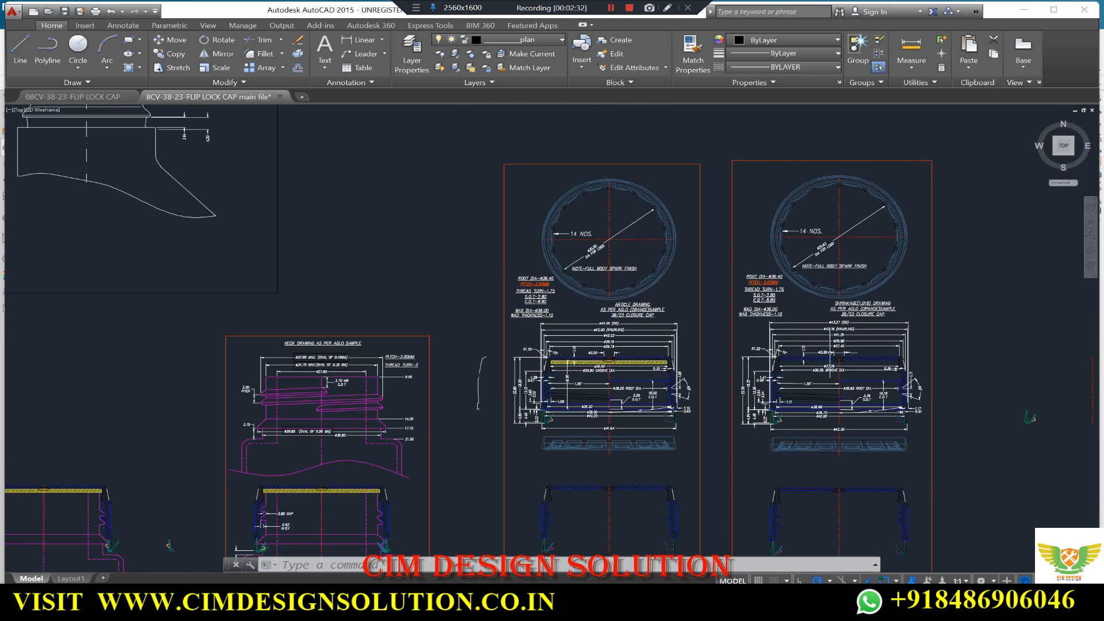
scroll(663, 295, "up", 2)
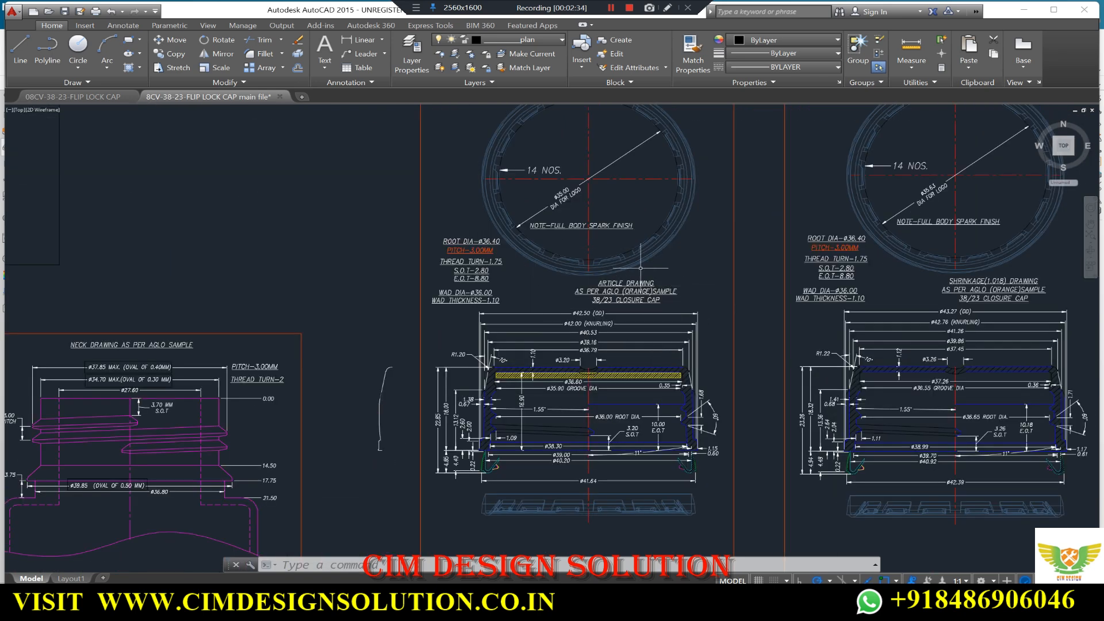
scroll(673, 313, "up", 5)
scroll(473, 274, "down", 5)
scroll(577, 271, "down", 2)
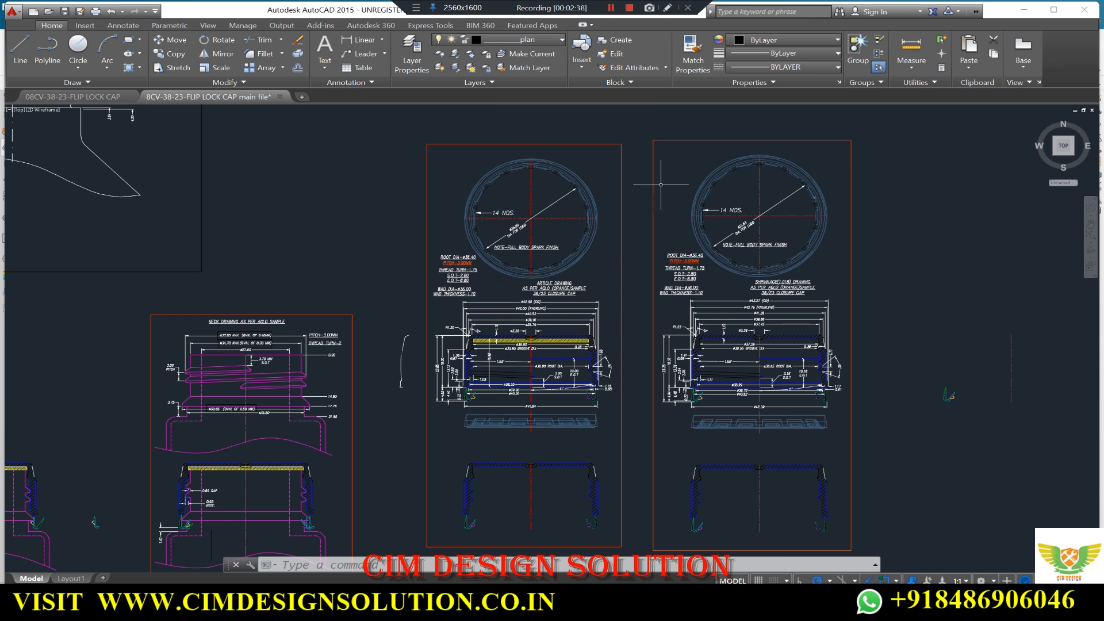
scroll(662, 287, "down", 2)
scroll(478, 345, "up", 4)
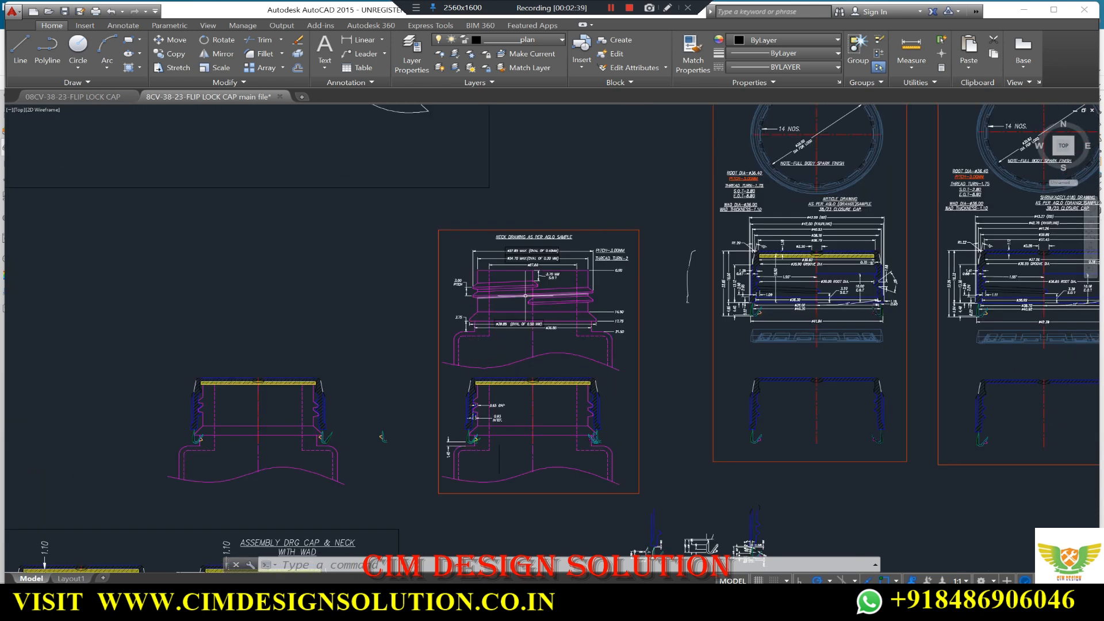
scroll(450, 285, "down", 4)
- Switch back to NX and examine the isolated cap's locking teeth, tamper band and outer ribs from several angles
left_click(633, 601)
scroll(598, 395, "down", 5)
scroll(484, 338, "up", 2)
middle_click_drag(485, 339, 565, 376)
scroll(565, 376, "down", 2)
middle_click_drag(564, 313, 562, 398)
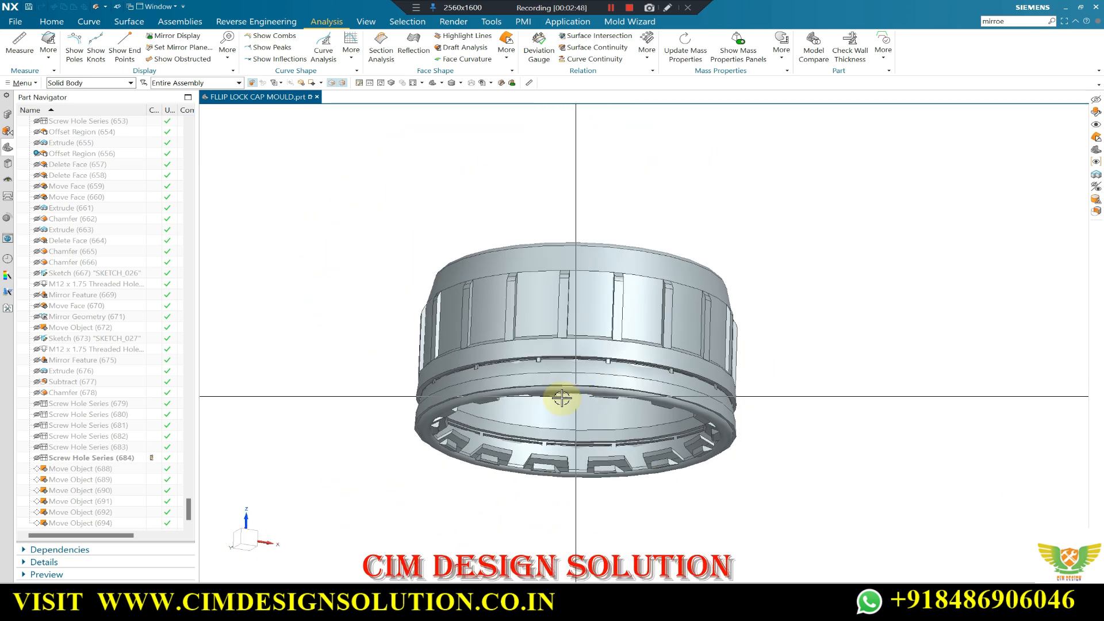
middle_click_drag(593, 477, 547, 310)
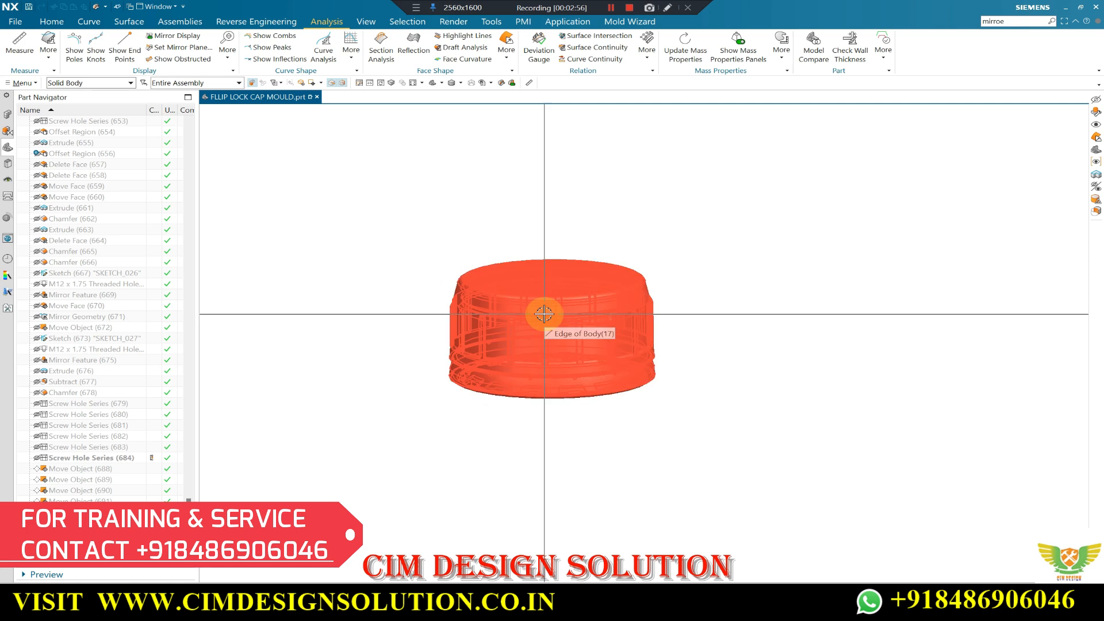
- Show all hidden mould bodies again and view the complete assembly from the front
key("ctrl+shift+u")
scroll(552, 280, "down", 8)
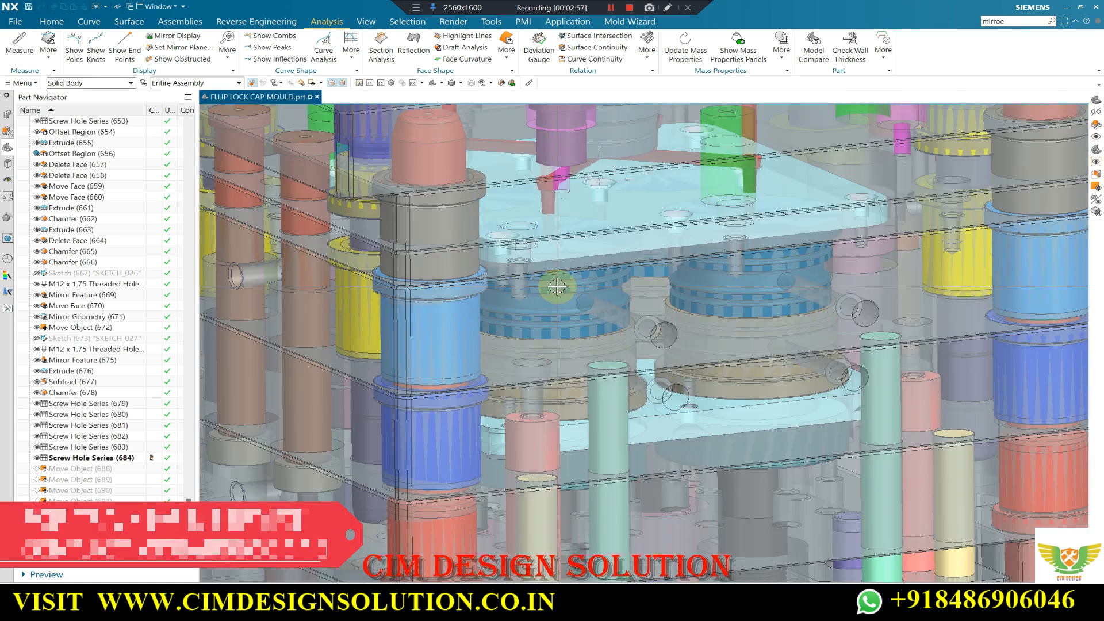
middle_click_drag(538, 298, 513, 301)
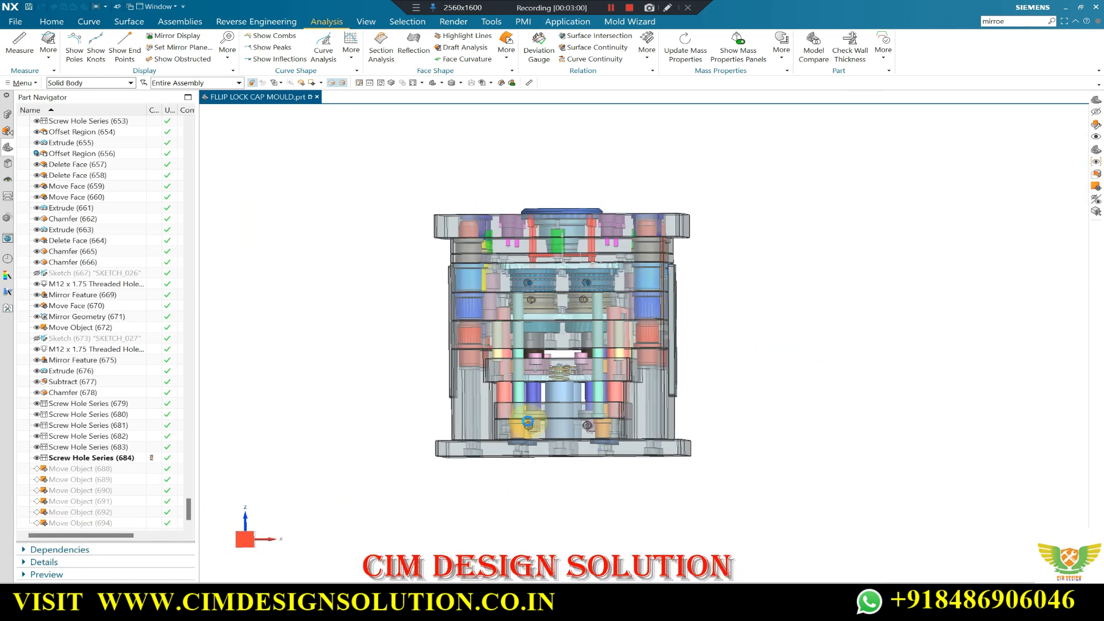
scroll(527, 423, "up", 4)
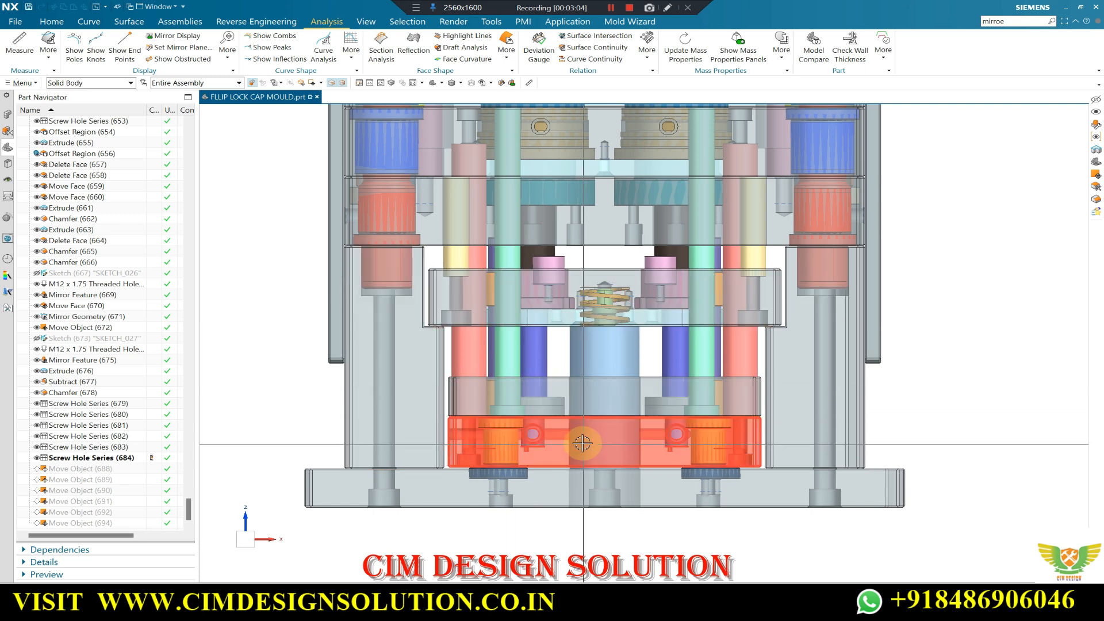
- Section the full mould on the absolute X plane at offset 45, examine the cavity and core stack, and cancel the section
key("ctrl+h")
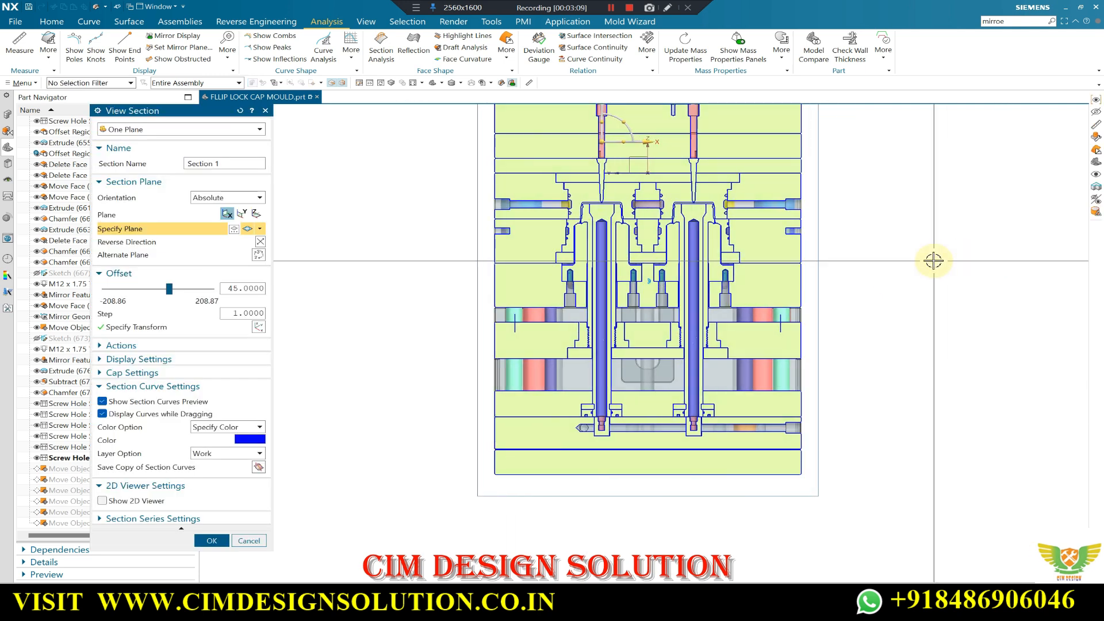
scroll(678, 190, "up", 4)
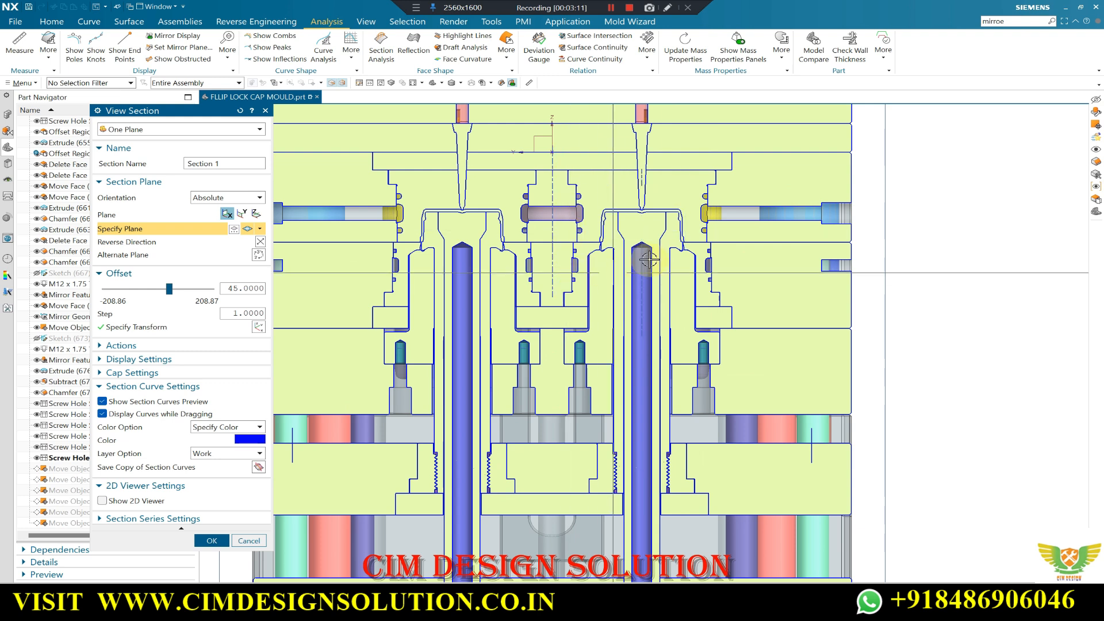
scroll(650, 260, "down", 1)
scroll(717, 333, "down", 2)
scroll(639, 464, "up", 2)
scroll(528, 206, "down", 1)
scroll(520, 190, "up", 1)
scroll(537, 265, "up", 1)
scroll(698, 275, "down", 1)
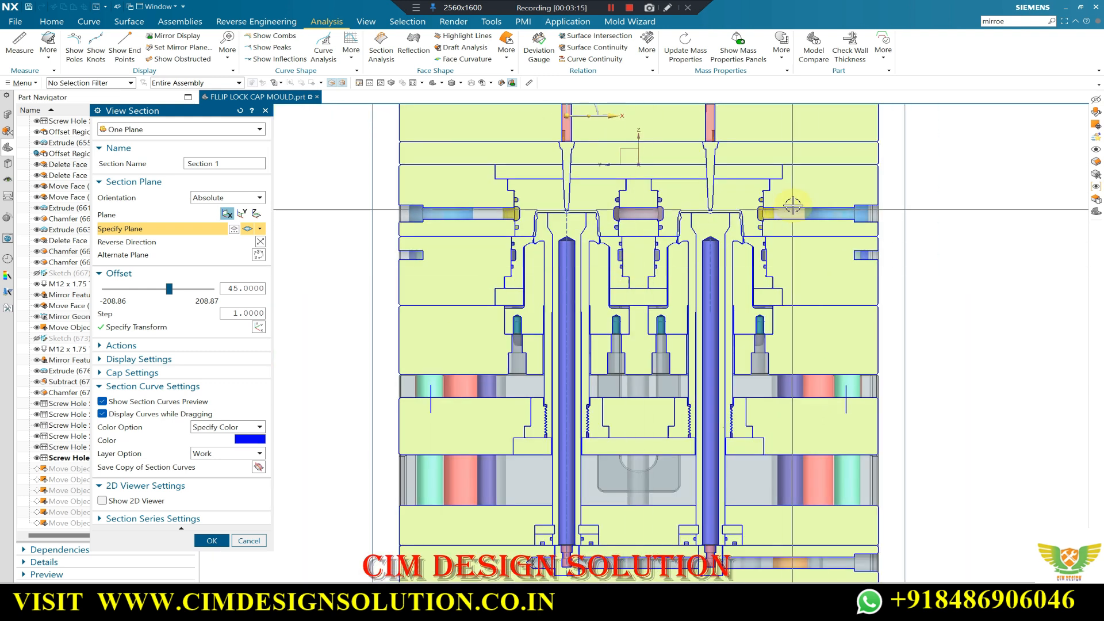
left_click(253, 540)
- Examine the top clamping plate, locating ring and surrounding fasteners from angled and front views
middle_click_drag(567, 321, 434, 289)
scroll(508, 204, "down", 1)
scroll(487, 163, "up", 2)
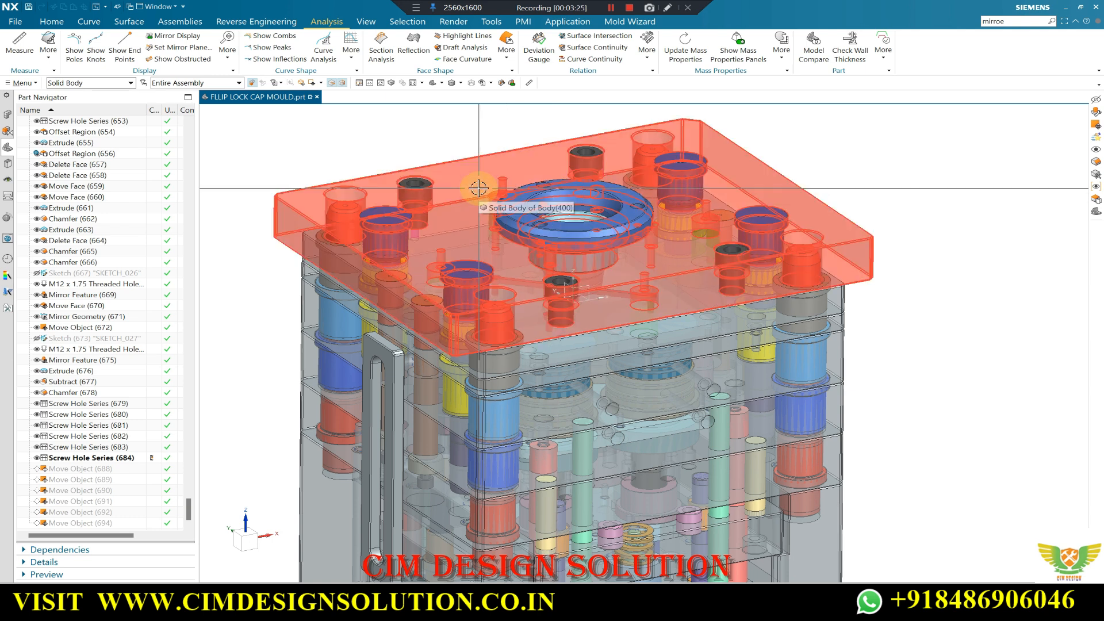
middle_click_drag(504, 188, 485, 147)
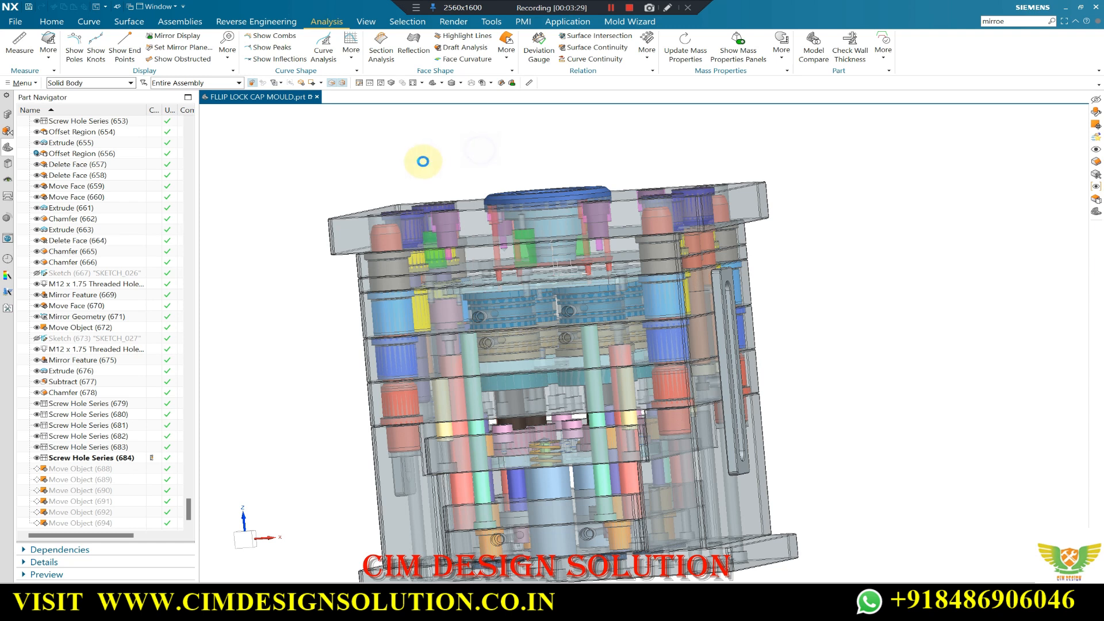
key("F8")
scroll(466, 214, "up", 3)
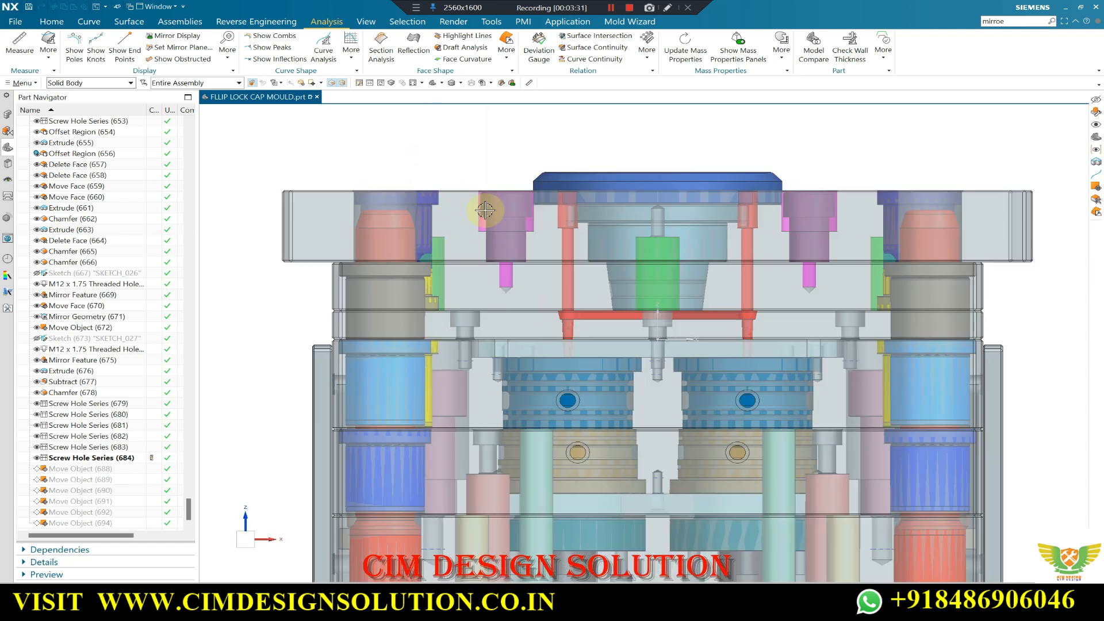
middle_click_drag(495, 184, 476, 248)
scroll(472, 213, "up", 3)
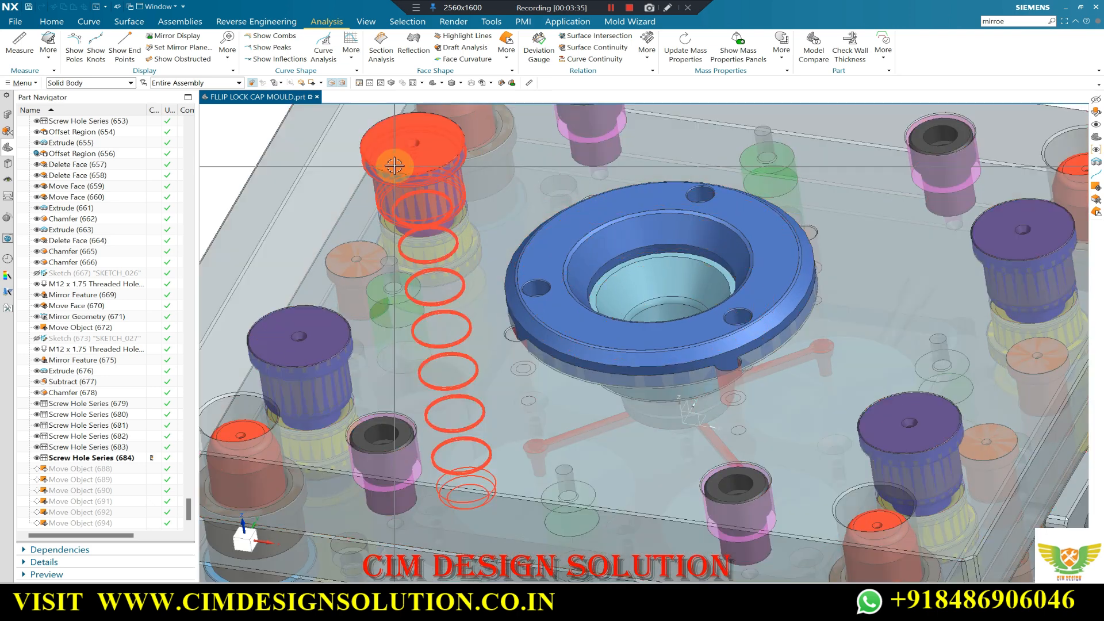
- Examine the mould's plate stack, guide components and side bar, and inspect the spring-loaded purple fasteners in the top plate
scroll(443, 224, "down", 3)
scroll(442, 191, "down", 2)
middle_click_drag(442, 191, 464, 148)
middle_click_drag(409, 199, 451, 211)
scroll(468, 348, "down", 2)
scroll(445, 244, "up", 4)
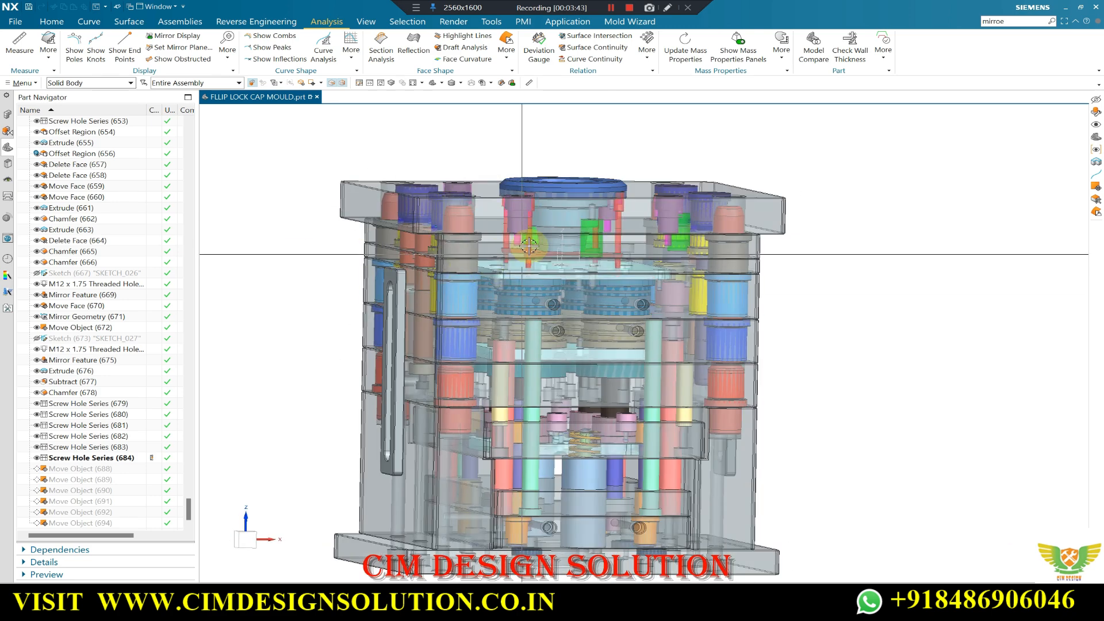
scroll(457, 242, "up", 2)
scroll(552, 267, "down", 1)
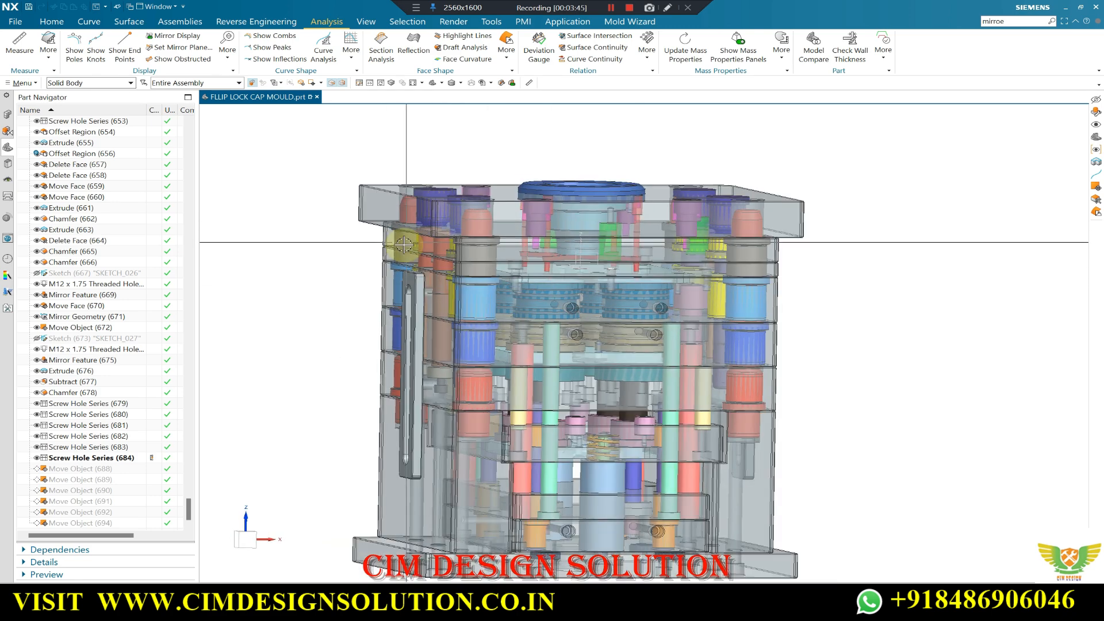
scroll(520, 221, "up", 1)
middle_click_drag(435, 251, 460, 252)
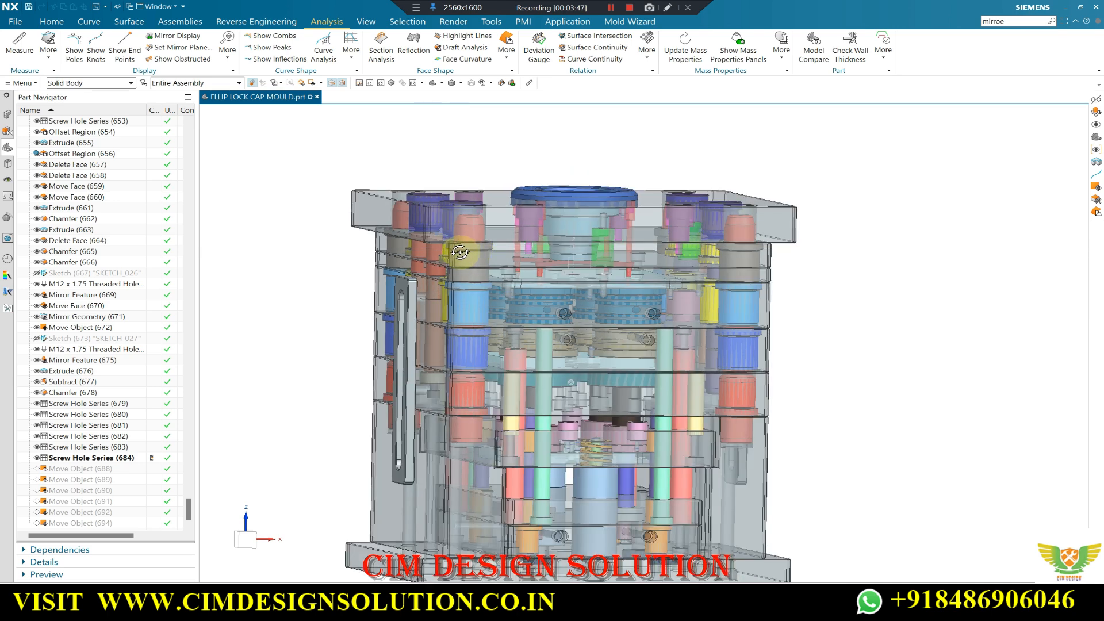
scroll(484, 276, "up", 3)
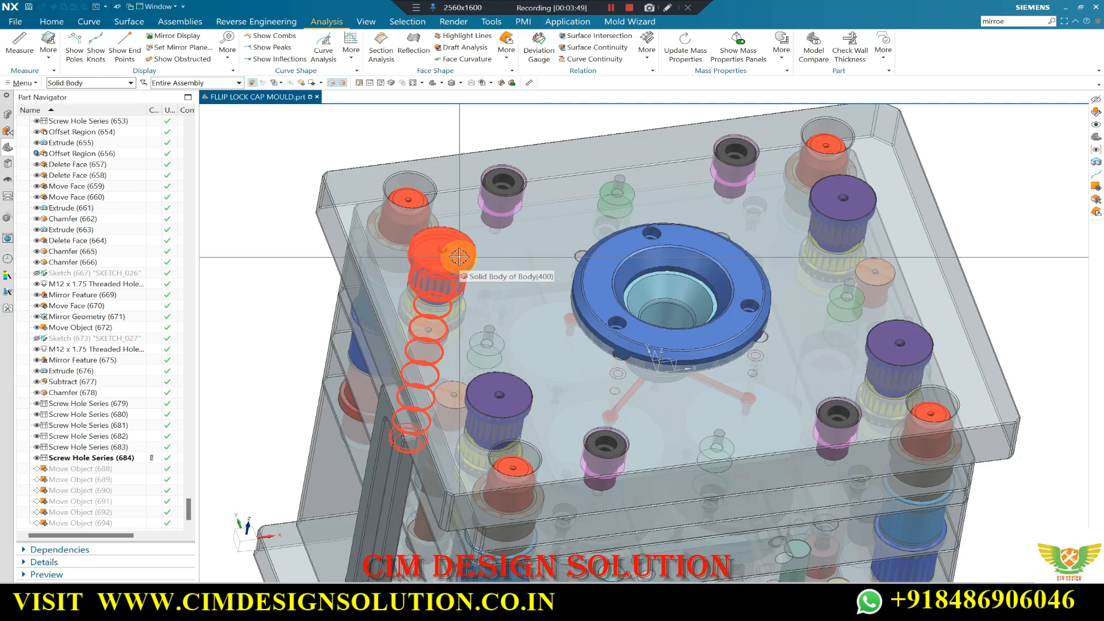
scroll(445, 240, "down", 2)
scroll(451, 243, "up", 2)
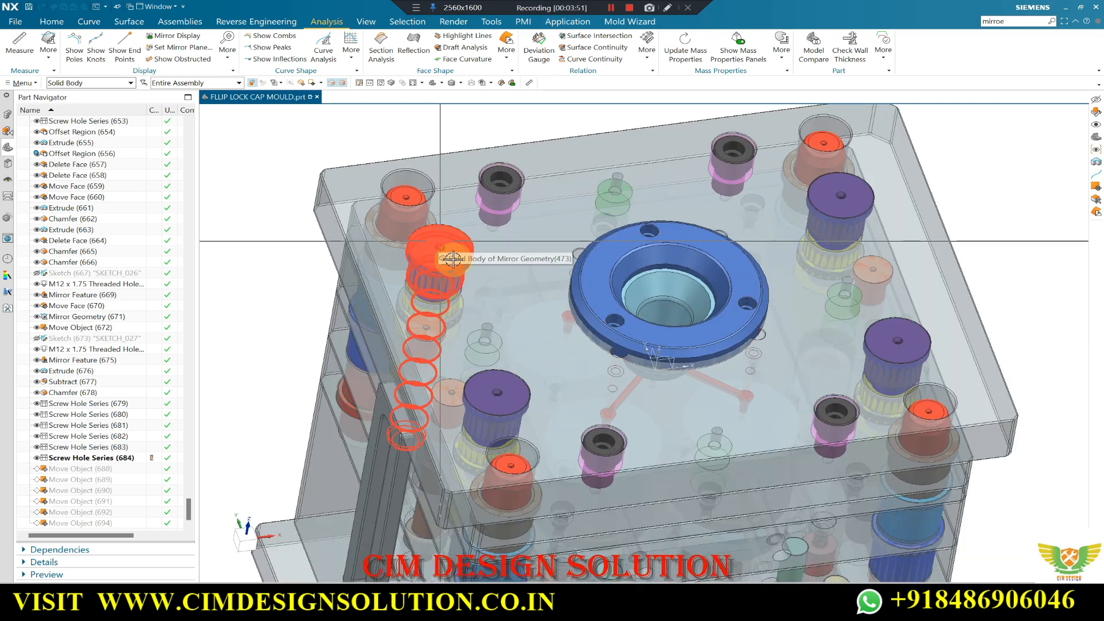
- Examine the purple fasteners and the black socket-head screws seated in the top clamping plate from close range
scroll(410, 207, "up", 2)
scroll(410, 208, "down", 4)
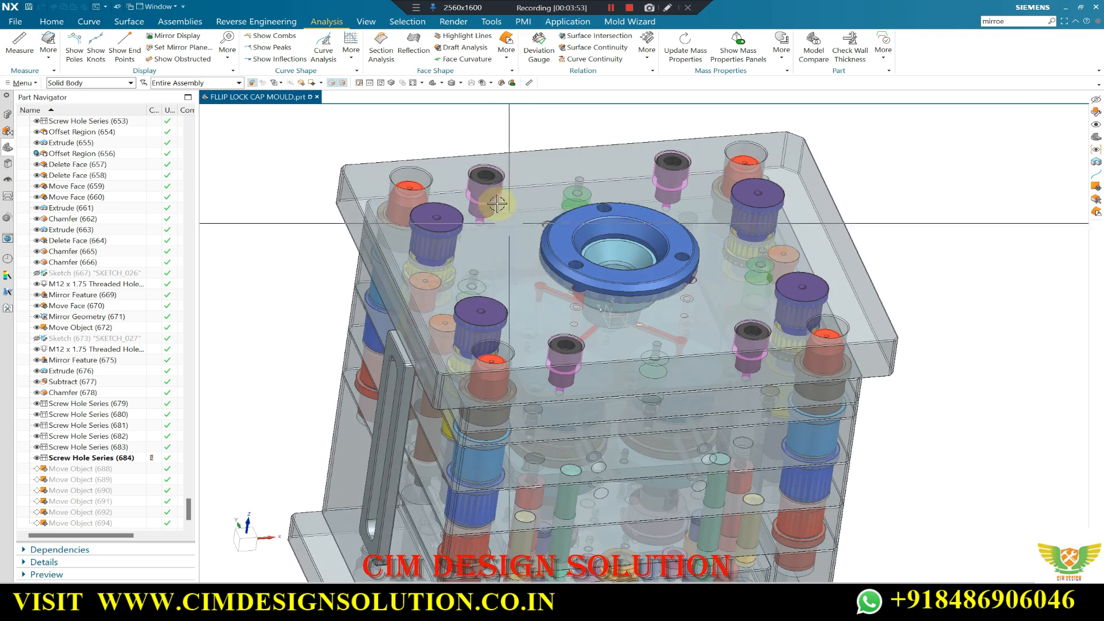
scroll(443, 213, "up", 8)
scroll(446, 214, "down", 4)
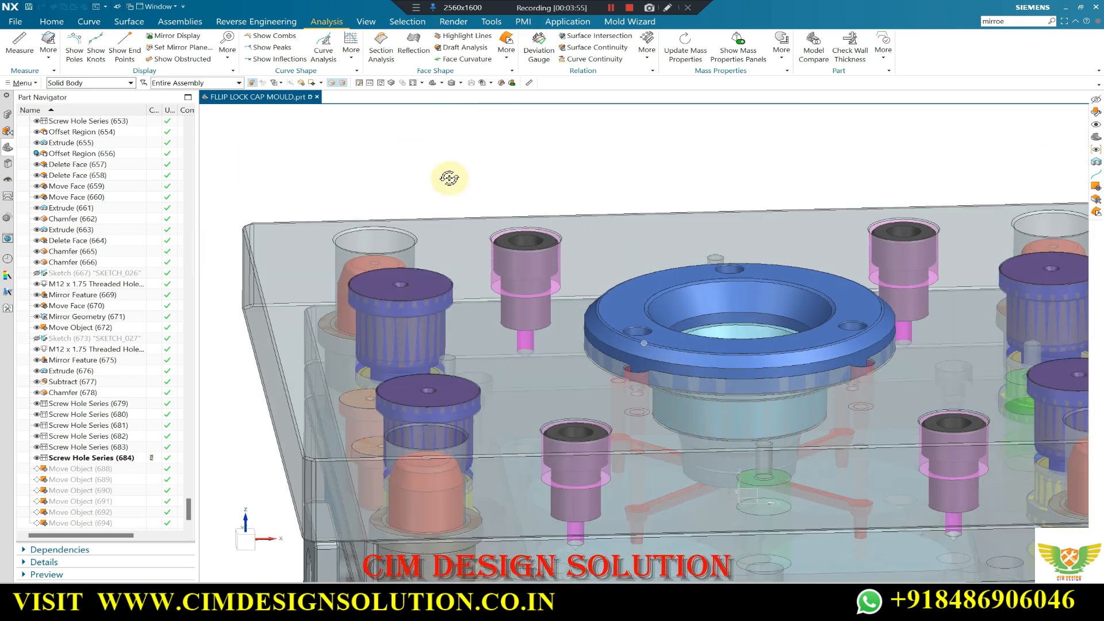
scroll(454, 185, "up", 8)
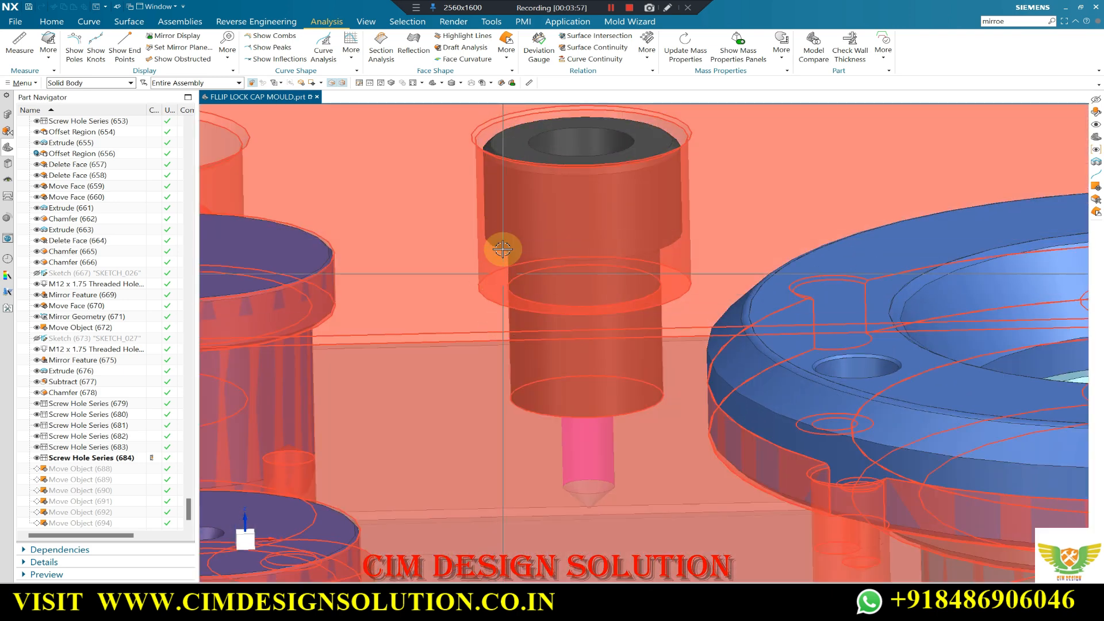
scroll(502, 248, "down", 3)
scroll(501, 288, "up", 2)
scroll(505, 244, "down", 3)
middle_click_drag(507, 221, 527, 253)
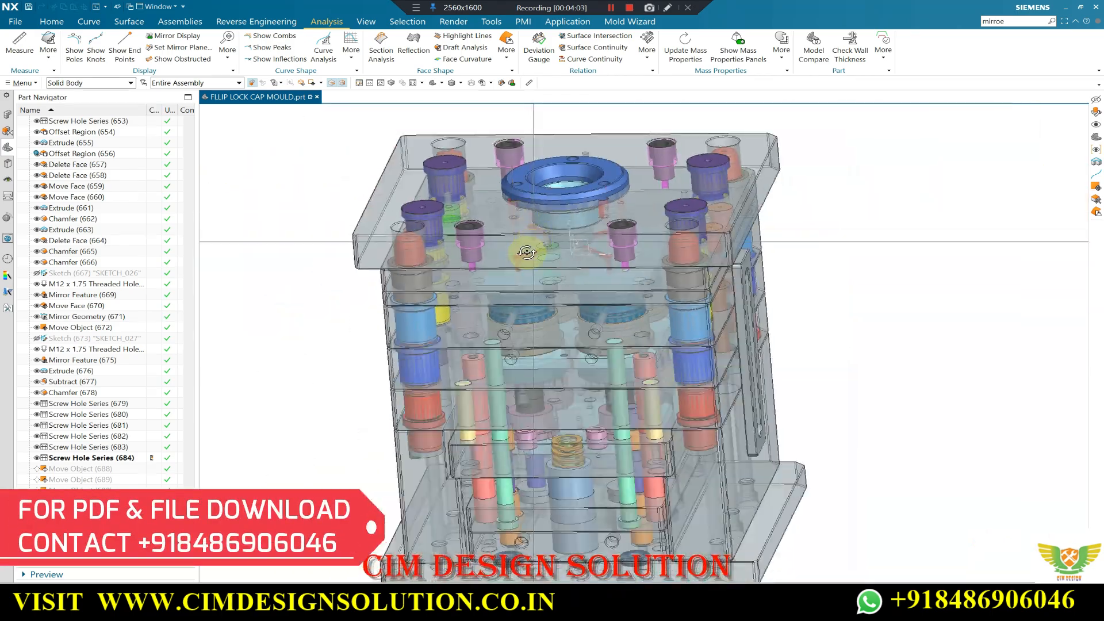
- Examine the top plate layout around the blue locating ring from opposite angled views
scroll(443, 268, "up", 3)
scroll(587, 402, "down", 2)
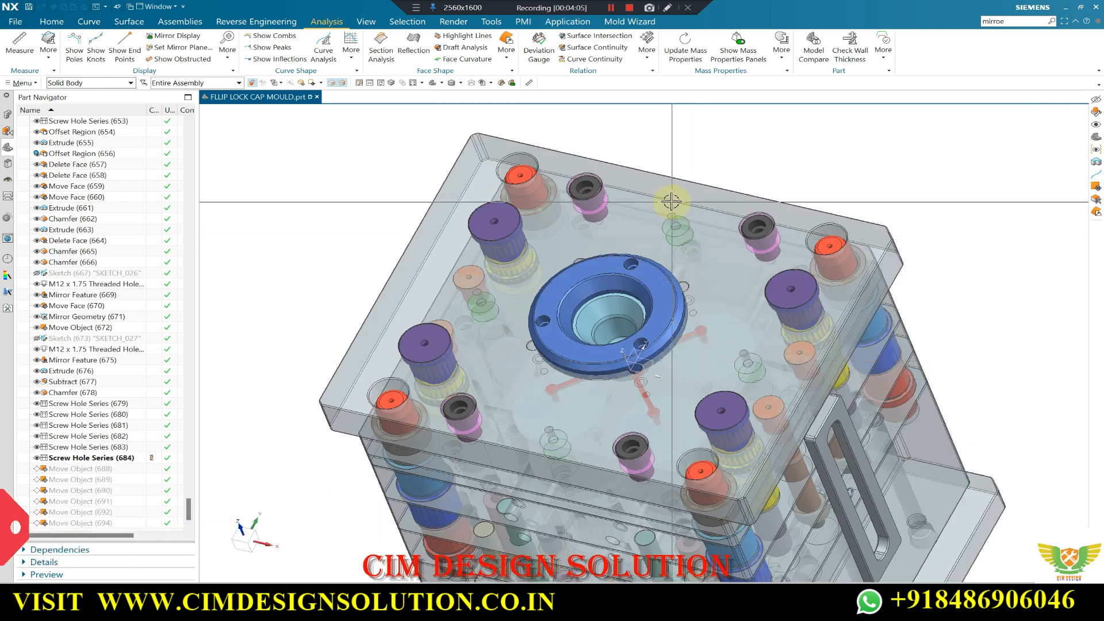
scroll(673, 204, "up", 2)
scroll(704, 273, "down", 2)
middle_click_drag(704, 273, 711, 283)
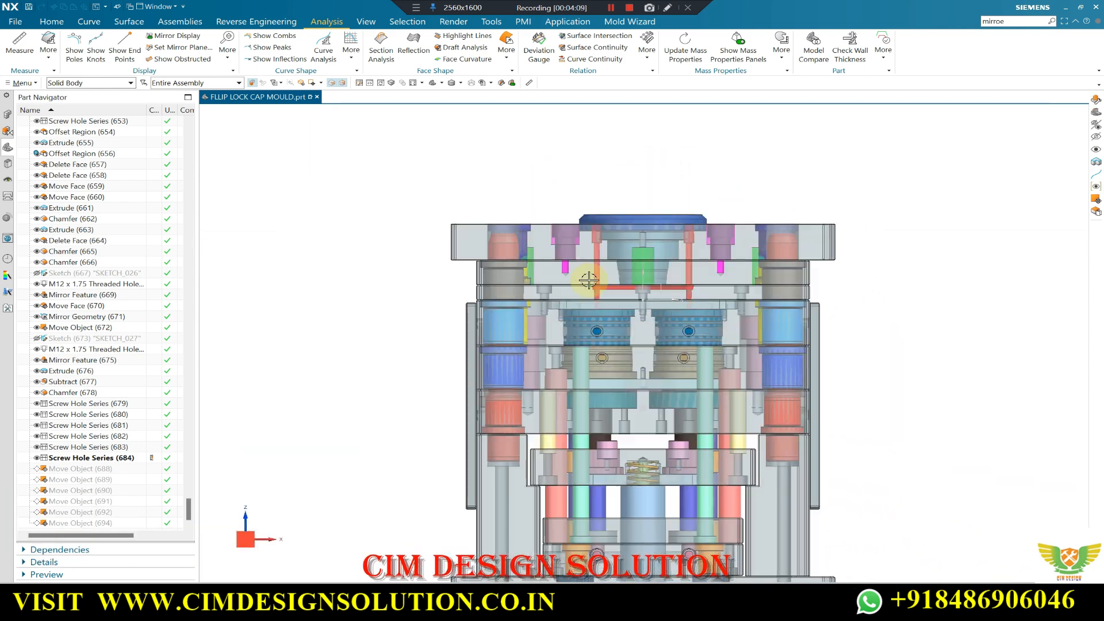
- Examine the upper plate stack, sprue bush and screw positions in the front view and from an angle
scroll(528, 282, "up", 2)
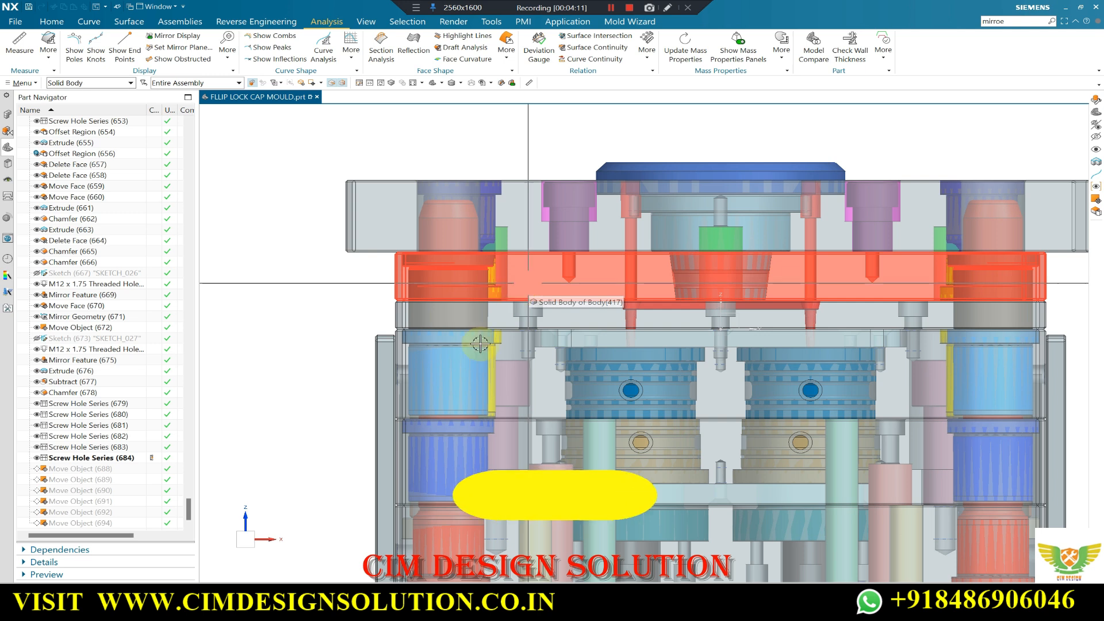
scroll(480, 343, "down", 2)
middle_click_drag(640, 317, 584, 312)
key("F8")
scroll(584, 241, "up", 2)
scroll(510, 235, "down", 2)
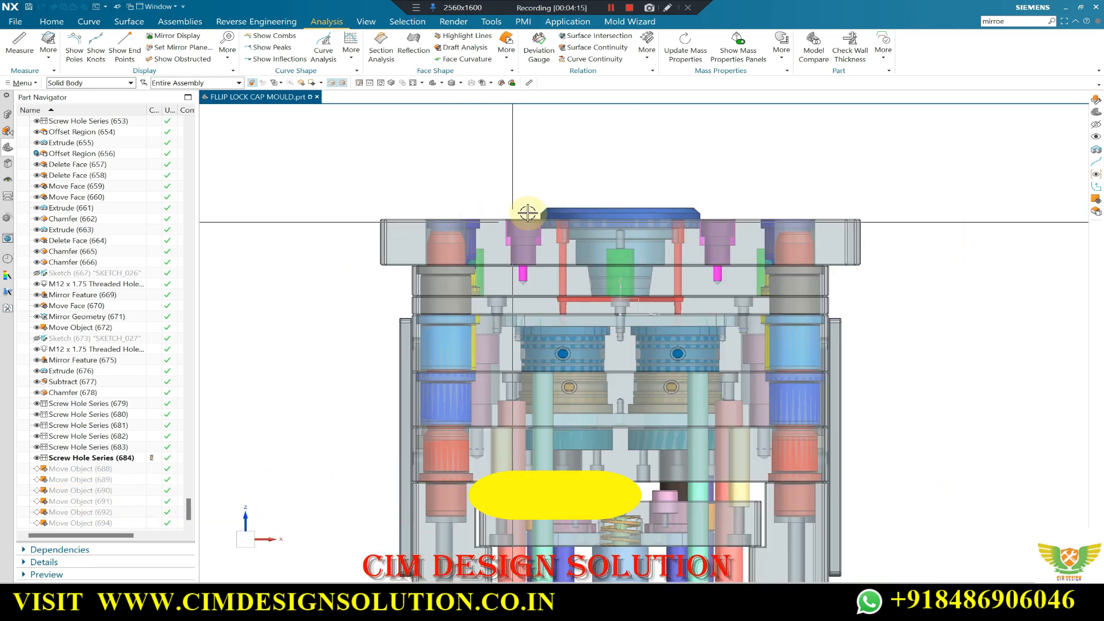
middle_click_drag(661, 297, 645, 316)
scroll(644, 318, "up", 4)
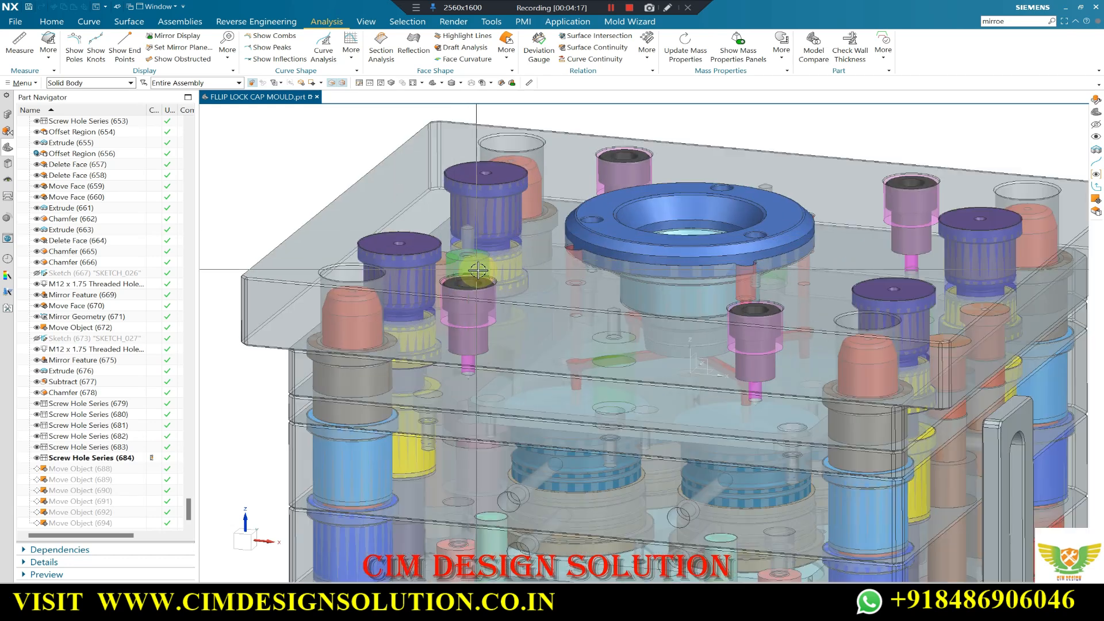
- Hide the top clamping plate and the blue locating ring to expose the fasteners and sprue bush underneath
scroll(644, 318, "down", 5)
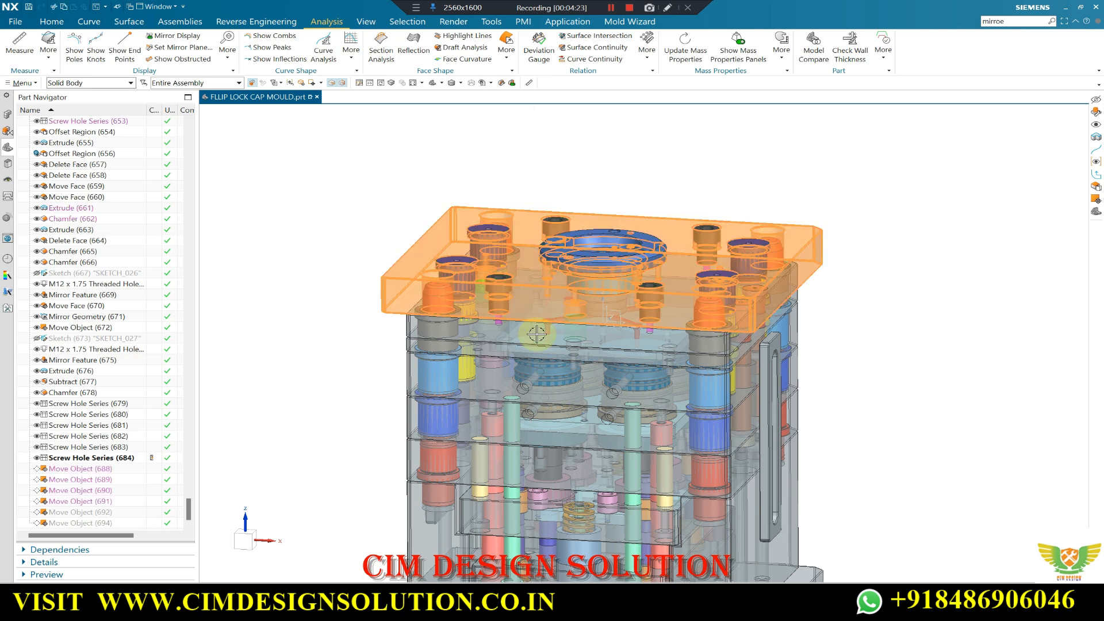
scroll(572, 292, "up", 6)
middle_click_drag(516, 287, 615, 309)
scroll(561, 306, "down", 5)
scroll(615, 309, "up", 5)
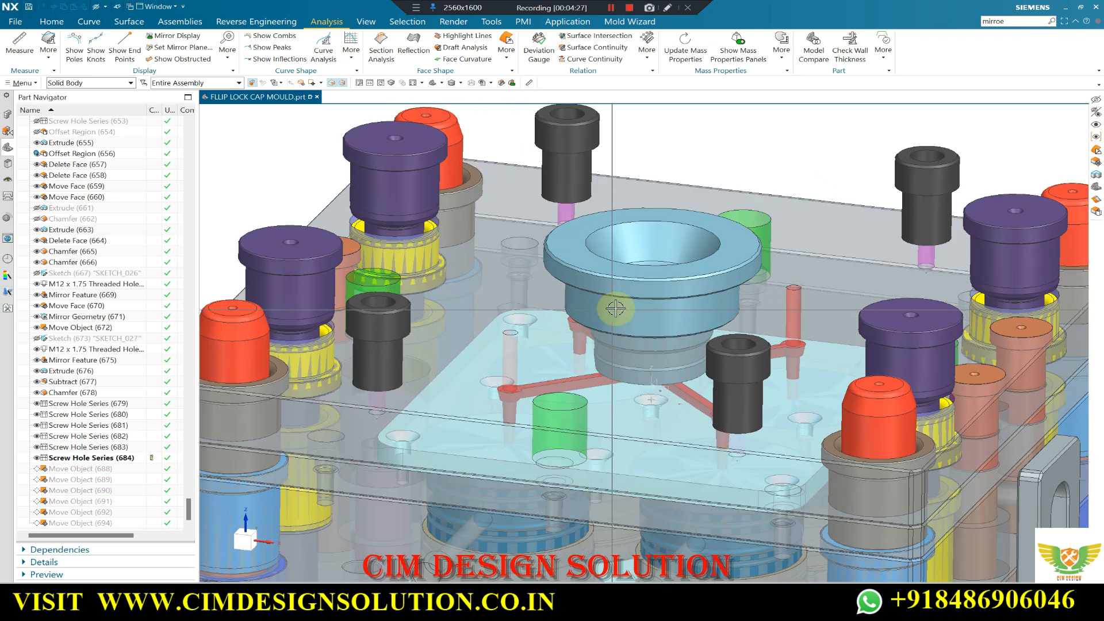
- Hide the light-blue sprue bush at the mould centre and inspect the red runner beneath it
mouse_move(588, 267)
middle_mouse_down()
mouse_move(593, 247)
mouse_move(586, 276)
middle_mouse_up()
scroll(586, 273, "up", 1)
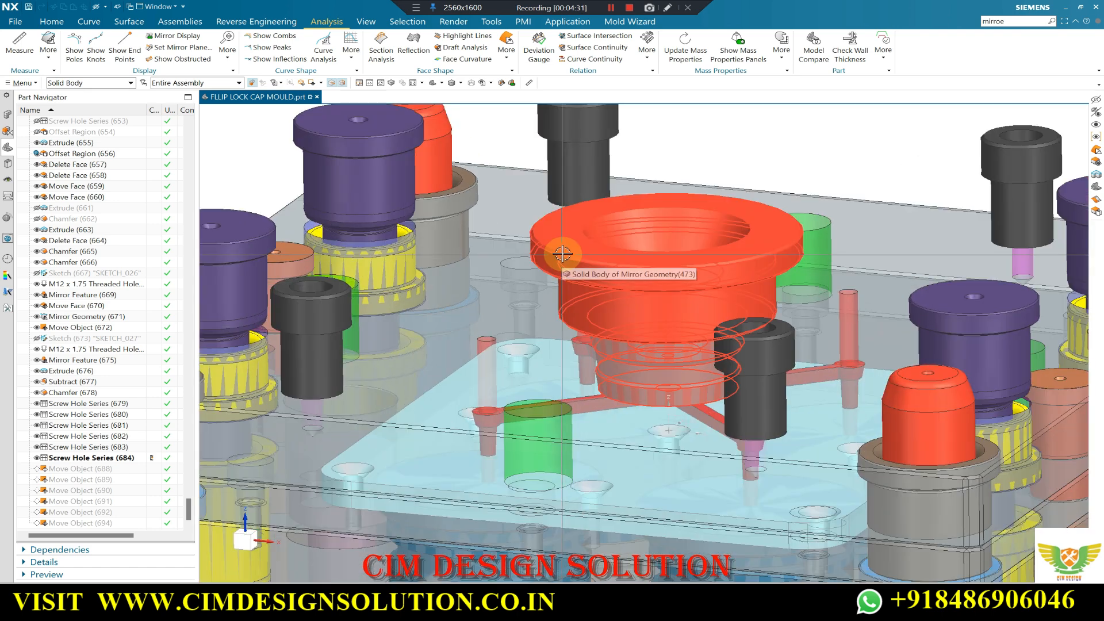
key("ctrl+b")
scroll(677, 206, "down", 5)
middle_click_drag(647, 239, 626, 361)
scroll(625, 363, "up", 6)
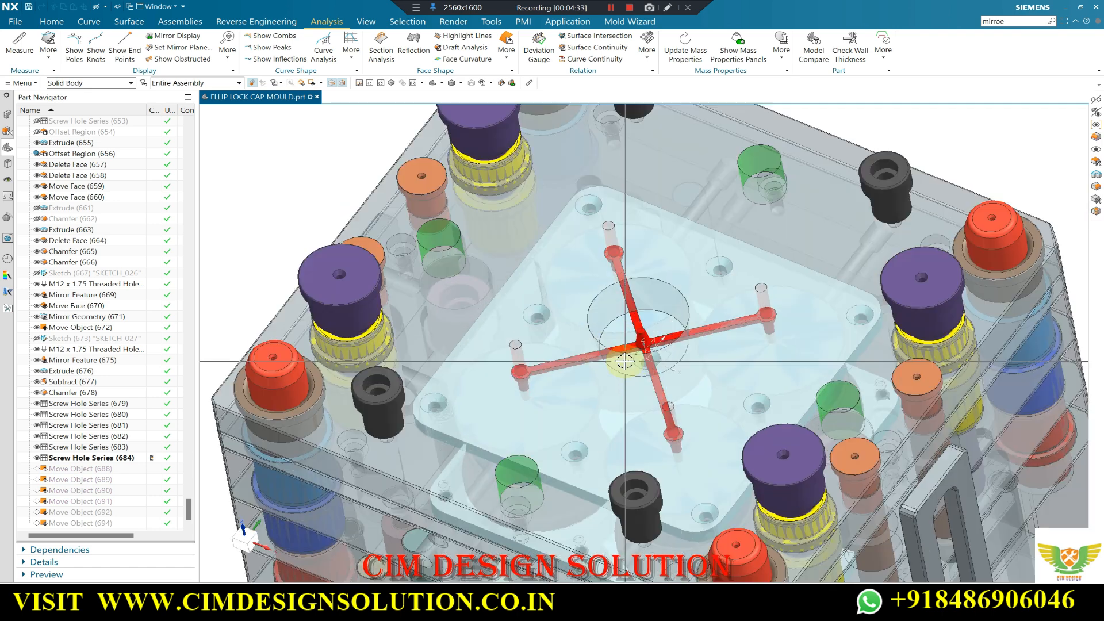
- Hide the transparent plate above the cross-shaped red runner
scroll(518, 368, "down", 1)
middle_click_drag(535, 399, 593, 340)
scroll(698, 239, "up", 1)
scroll(586, 268, "down", 1)
left_click(577, 338)
key("ctrl+b")
- Examine the cross-shaped red runner and its drops from close-up and wider angled views
scroll(612, 340, "down", 2)
scroll(607, 224, "up", 1)
scroll(661, 270, "up", 2)
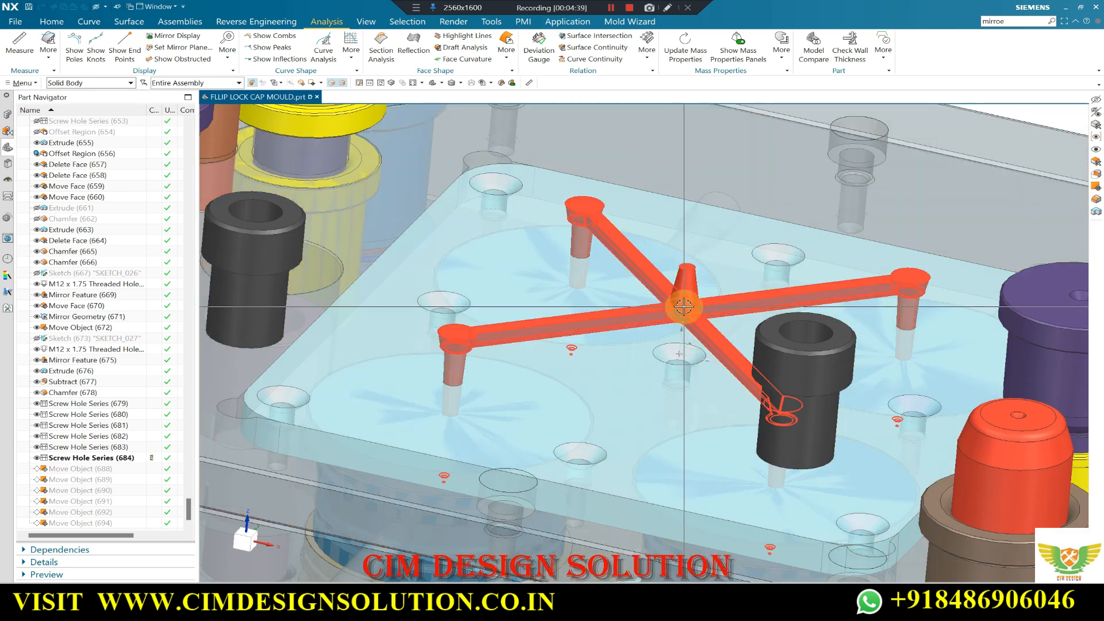
scroll(626, 300, "down", 4)
mouse_move(611, 290)
middle_mouse_down()
mouse_move(626, 352)
mouse_move(613, 311)
middle_mouse_up()
scroll(576, 311, "up", 2)
scroll(540, 313, "down", 2)
middle_click_drag(543, 308, 581, 293)
scroll(529, 302, "up", 2)
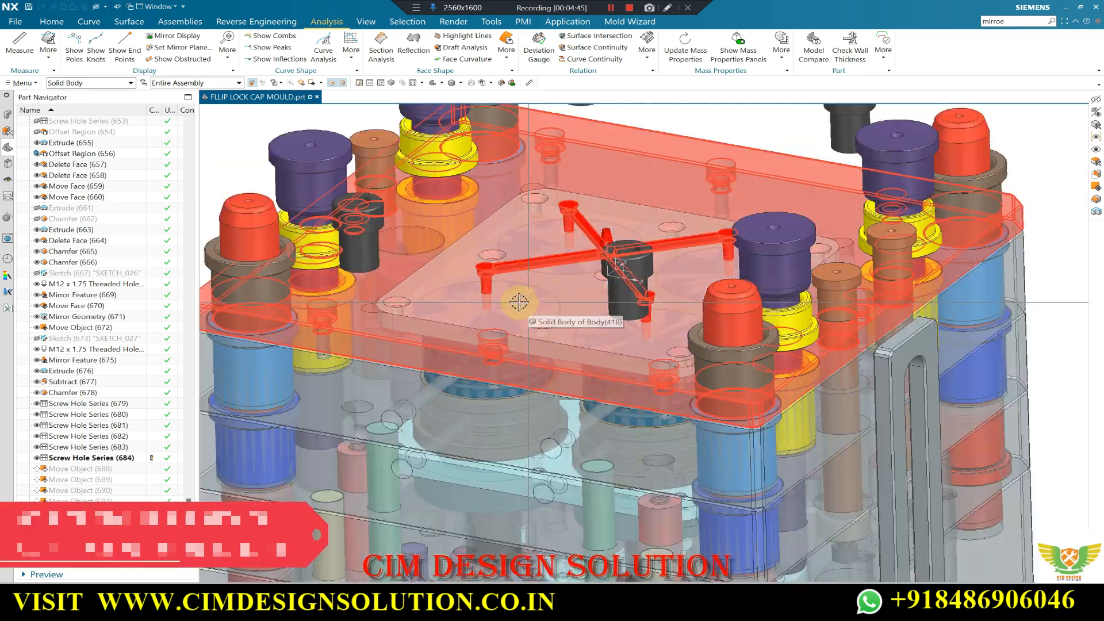
- Hide the transparent plate surrounding the red runner and examine the drops over the four inserts, including from the front
middle_click_drag(493, 293, 519, 281)
scroll(518, 281, "up", 4)
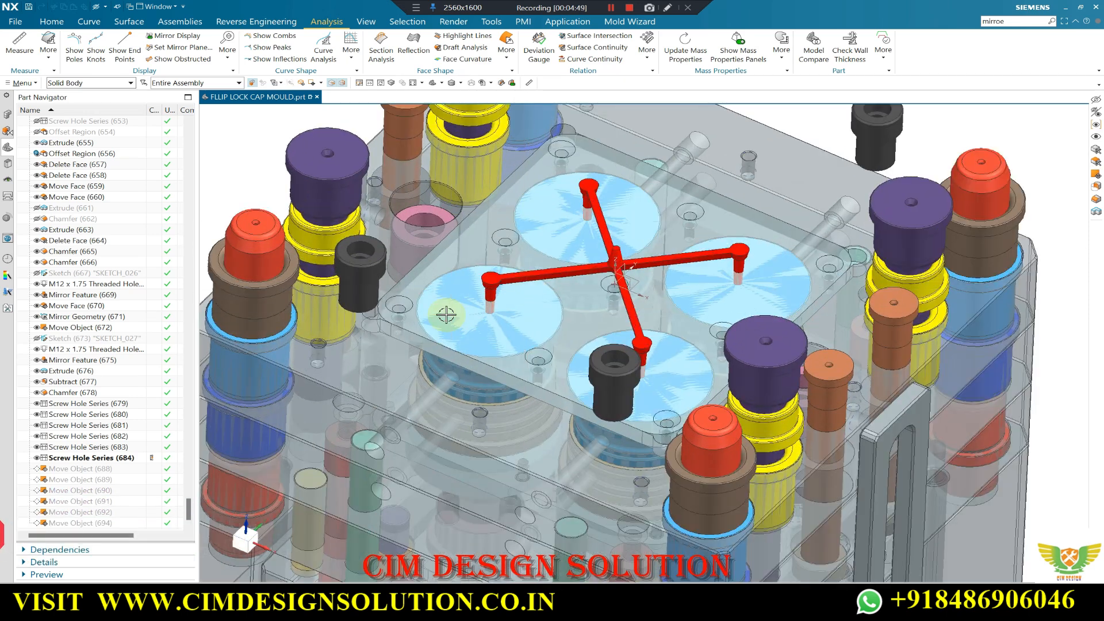
scroll(642, 260, "down", 2)
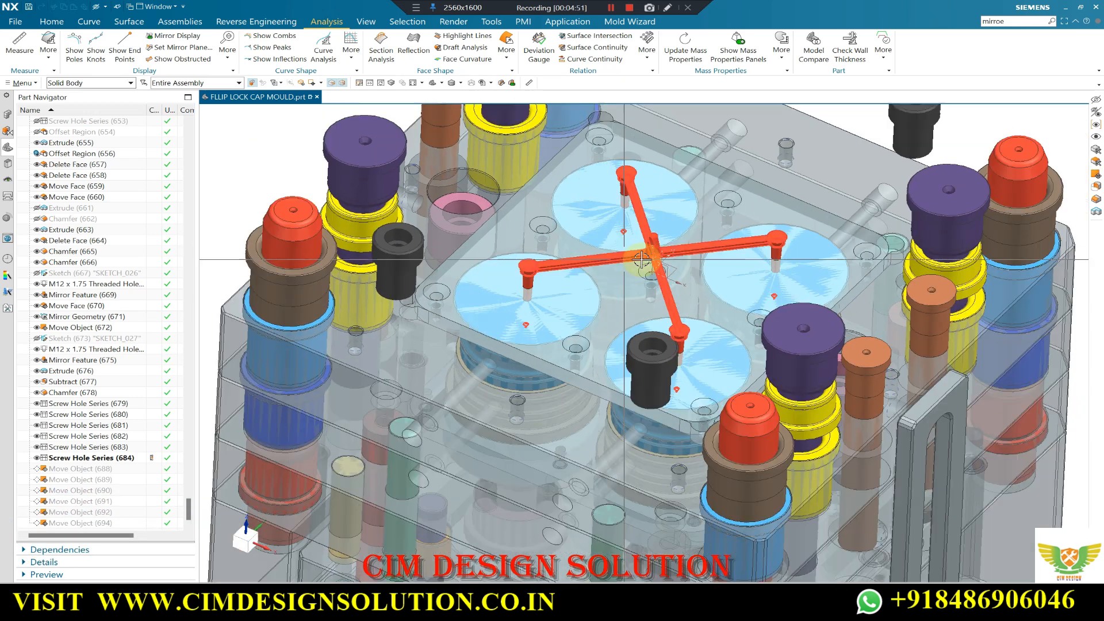
scroll(566, 242, "down", 3)
middle_click_drag(562, 242, 619, 209)
middle_click_drag(511, 131, 524, 153)
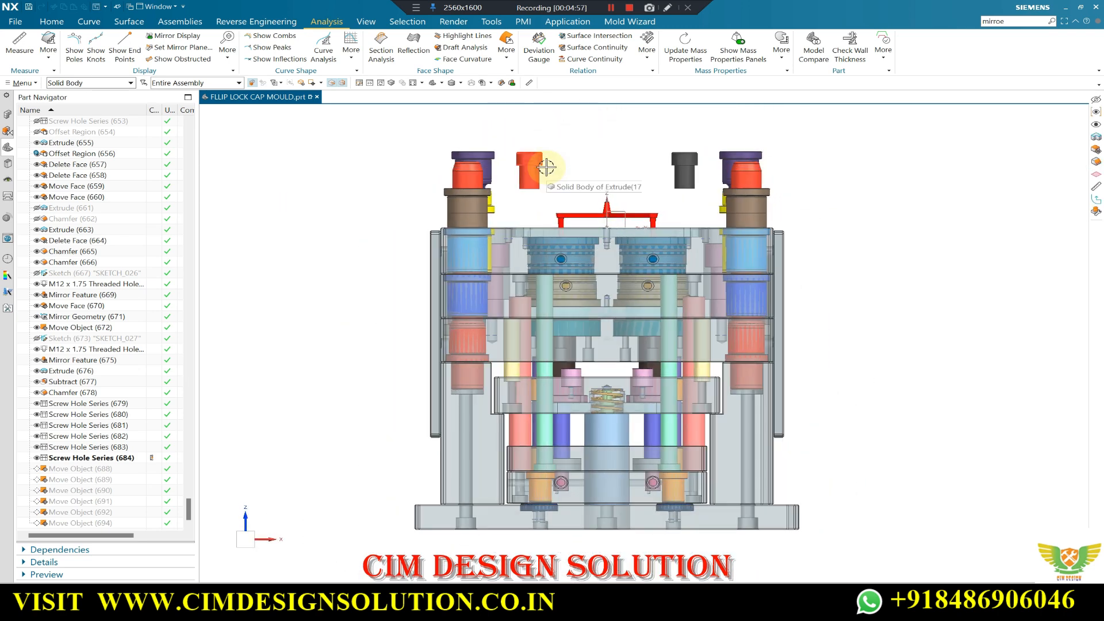
- Show all hidden mould bodies and examine the red pins beside the sprue bush in the front view
scroll(547, 167, "up", 5)
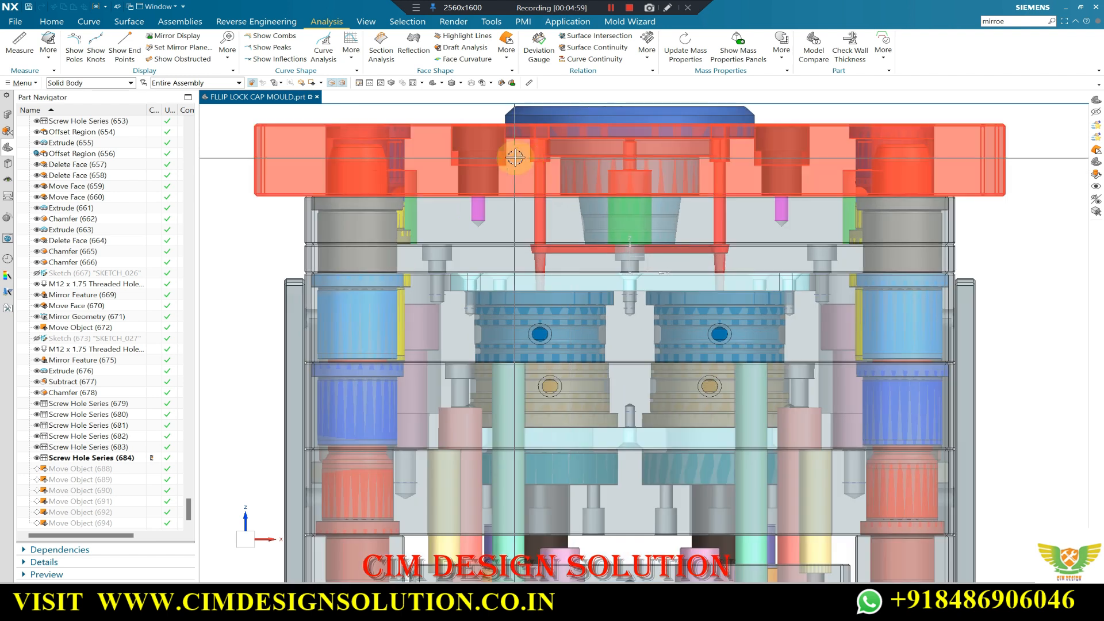
scroll(549, 253, "up", 3)
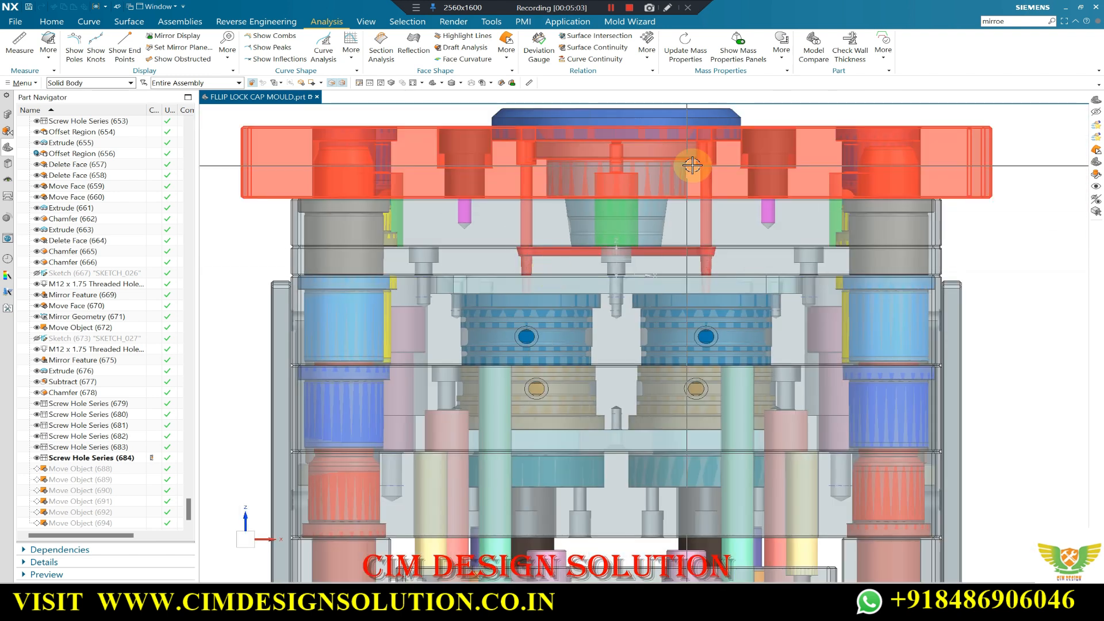
scroll(682, 210, "up", 2)
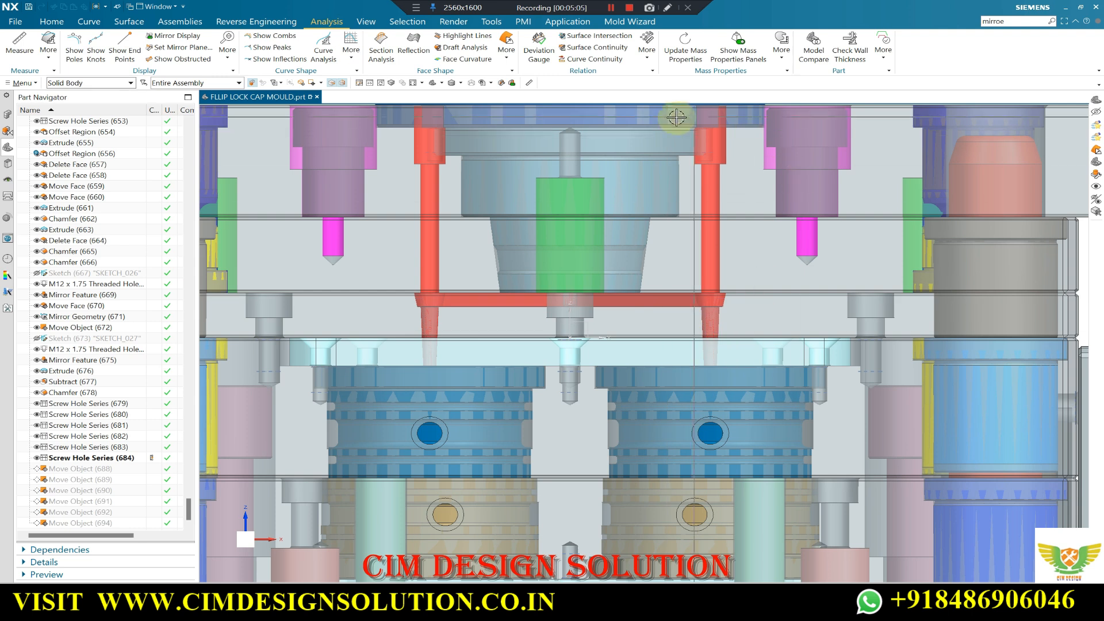
scroll(692, 294, "down", 2)
scroll(718, 243, "up", 3)
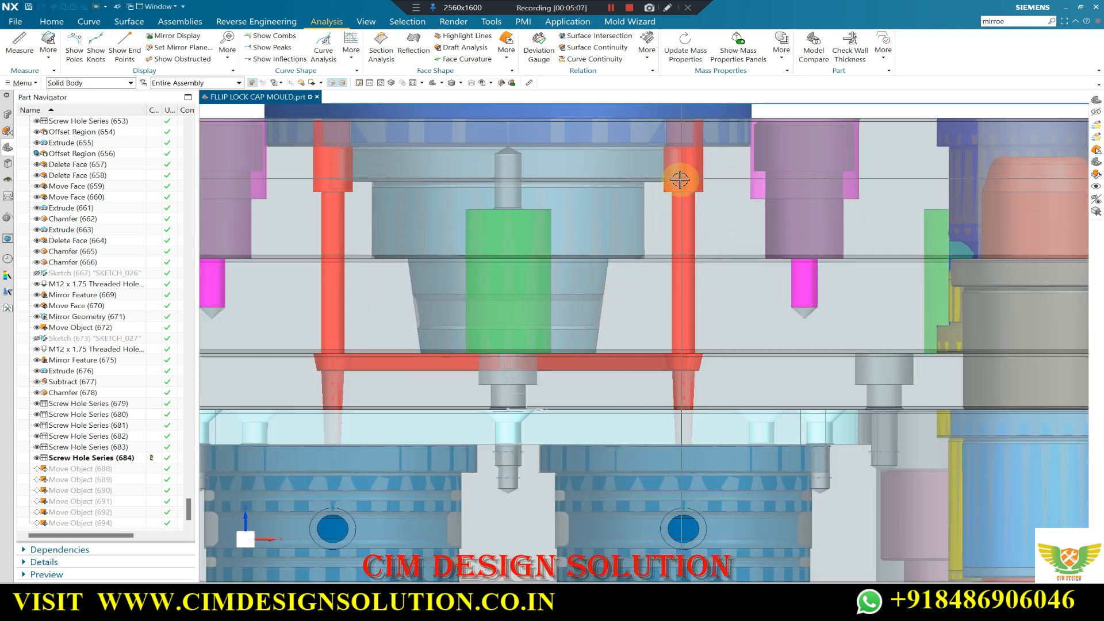
- Switch to AutoCAD to view the 8CV-38-23-FLIP LOCK CAP main file drawing, and return to NX
left_click(776, 572)
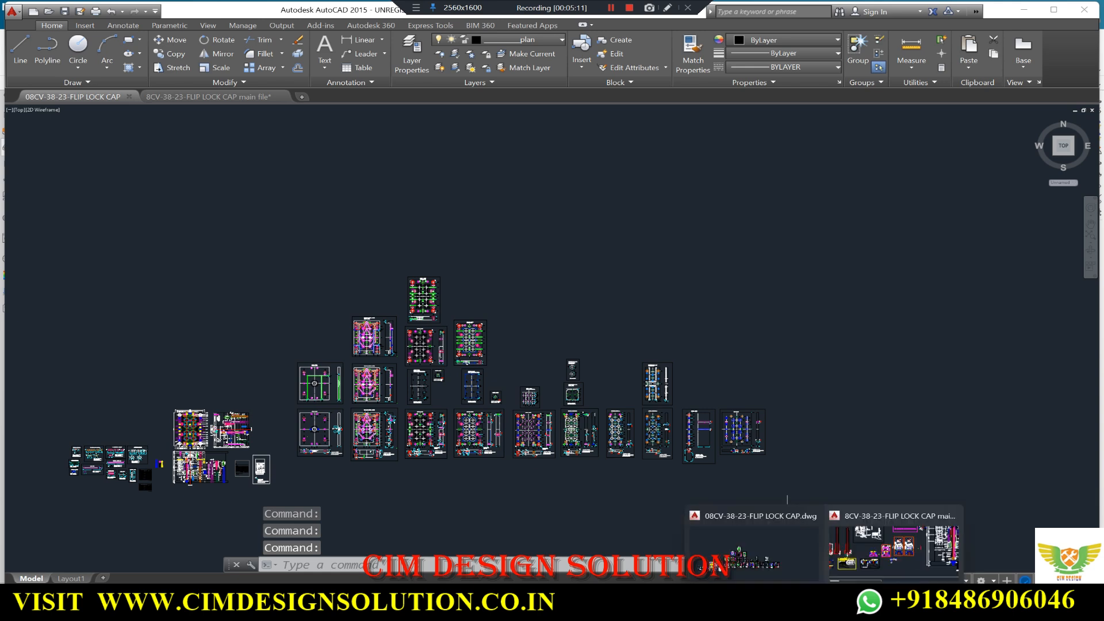
left_click(861, 531)
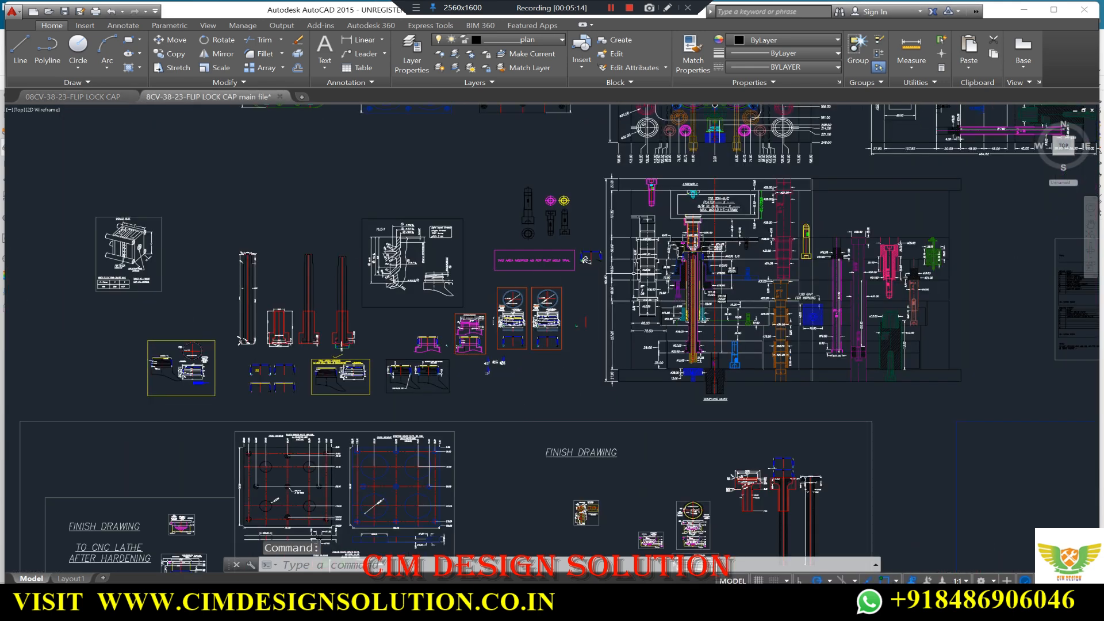
left_click(1024, 14)
- Examine the ejector plates, central spring and pillars in the lower half of the mould from the front
scroll(570, 244, "down", 5)
scroll(550, 319, "up", 1)
scroll(543, 249, "down", 2)
scroll(571, 474, "up", 2)
scroll(573, 449, "up", 2)
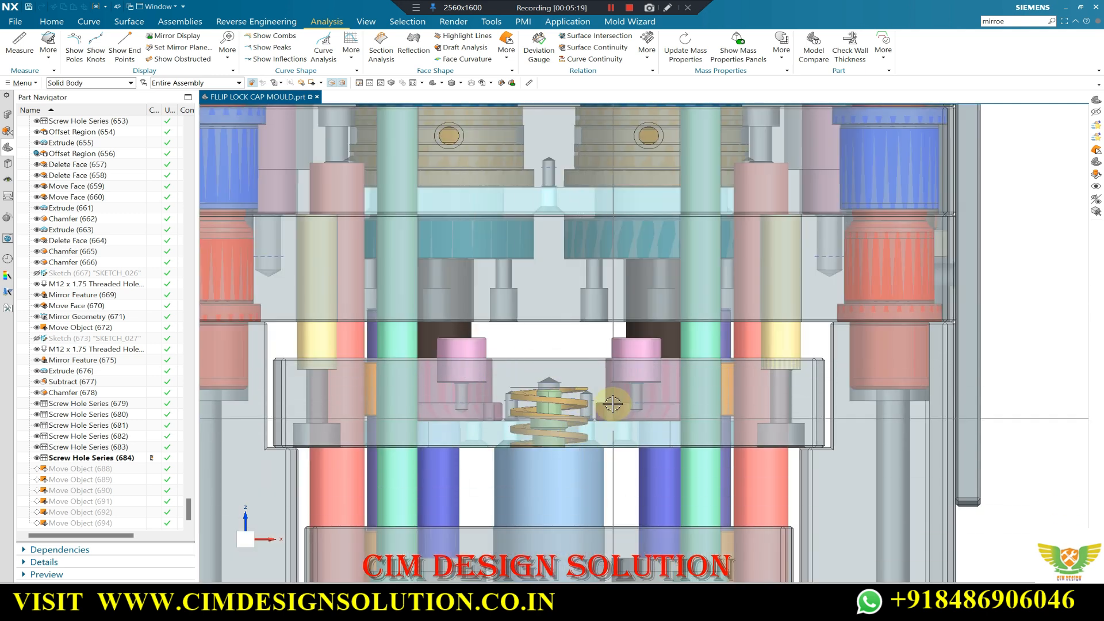
- Switch to the AutoCAD 8CV-38-23-FLIP LOCK CAP main file and examine the hatched 43 mm diameter part in the assembly section
mouse_move(823, 603)
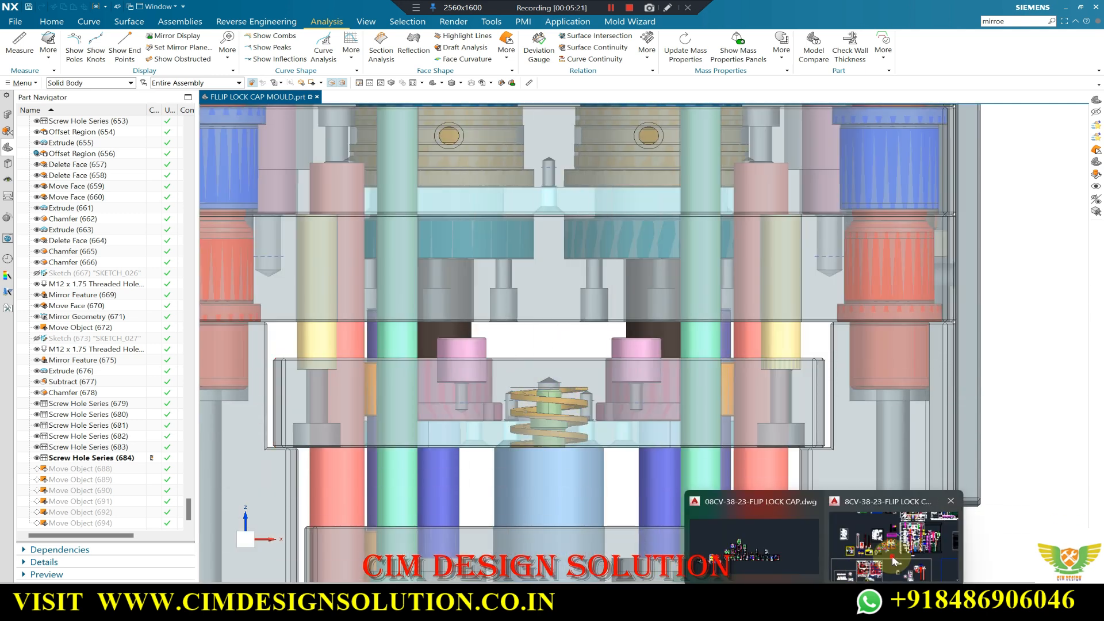
left_click(894, 555)
scroll(941, 396, "up", 5)
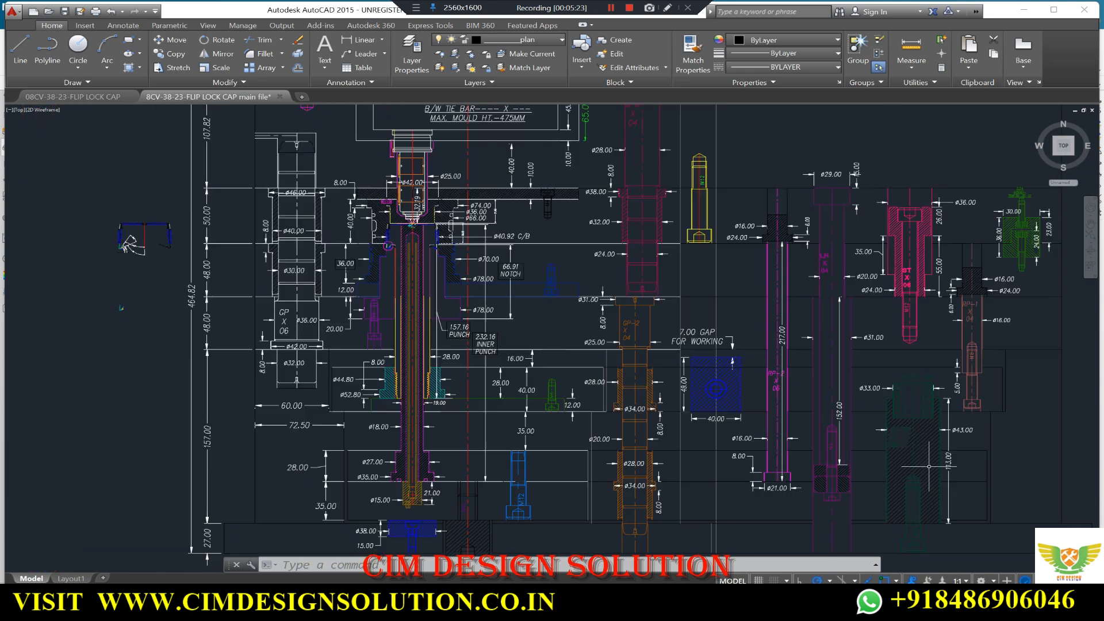
scroll(941, 395, "up", 3)
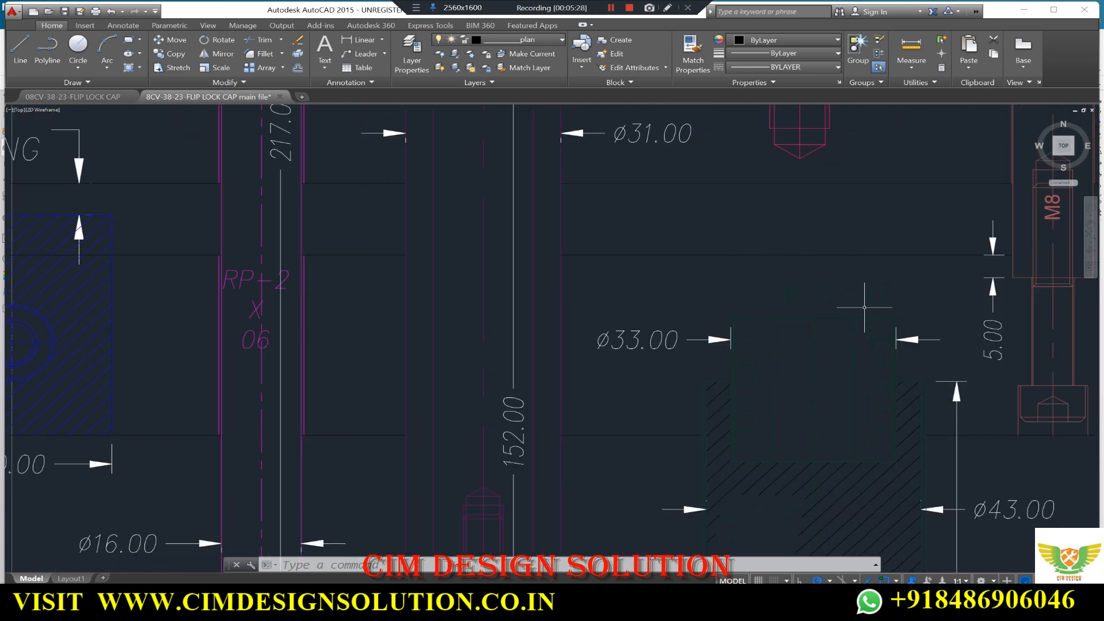
scroll(865, 307, "down", 2)
scroll(828, 345, "up", 2)
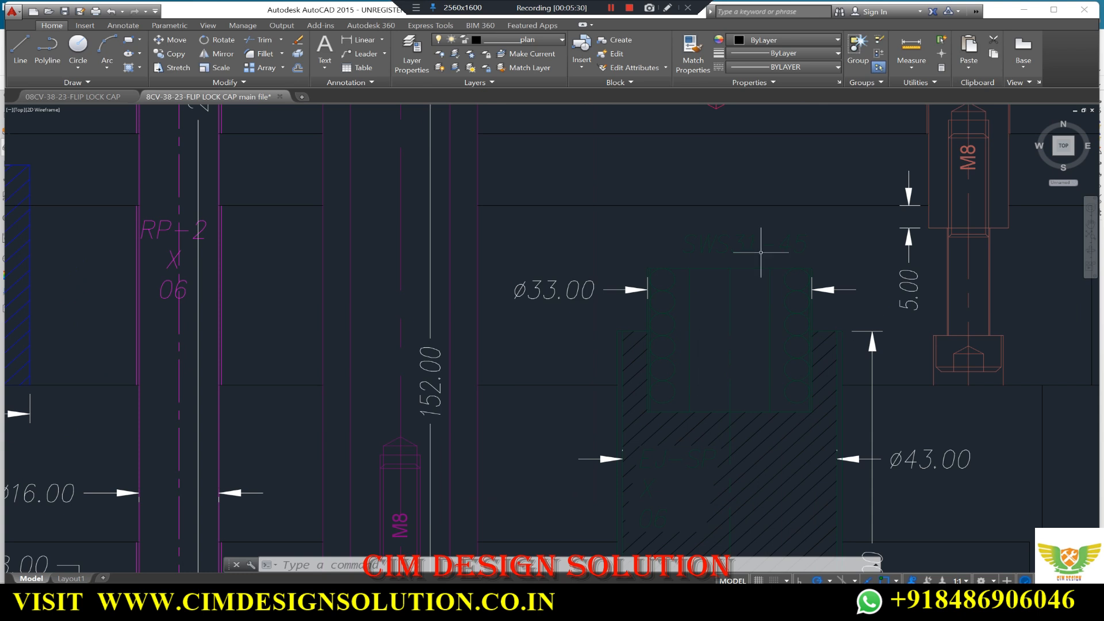
- Return to the NX mould model and examine the complete closed assembly from the front
mouse_move(666, 604)
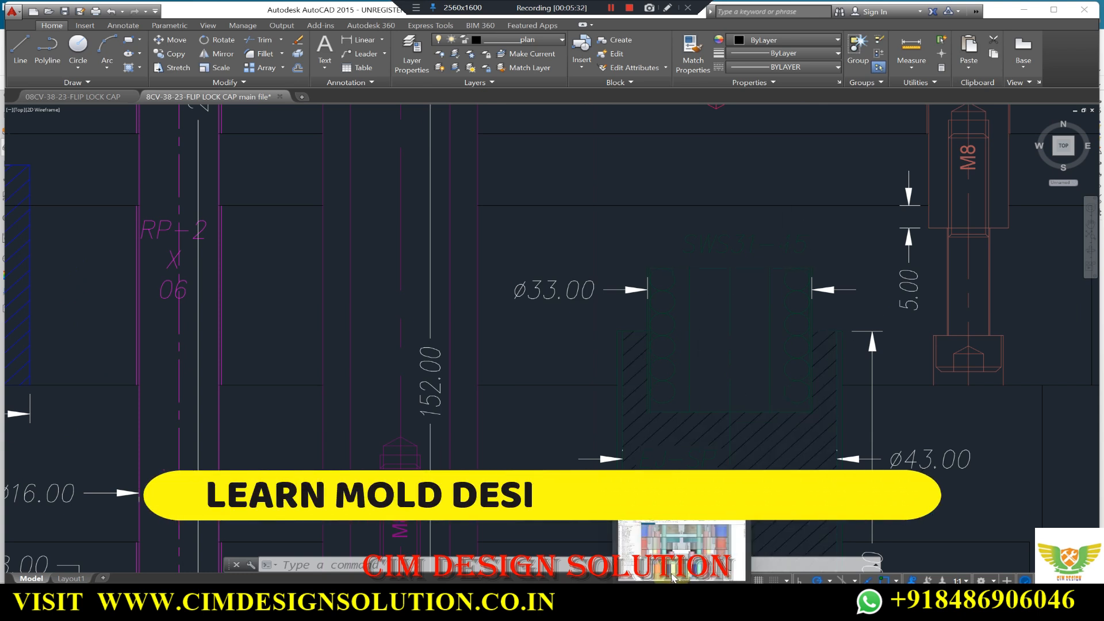
left_click(667, 528)
scroll(506, 233, "down", 6)
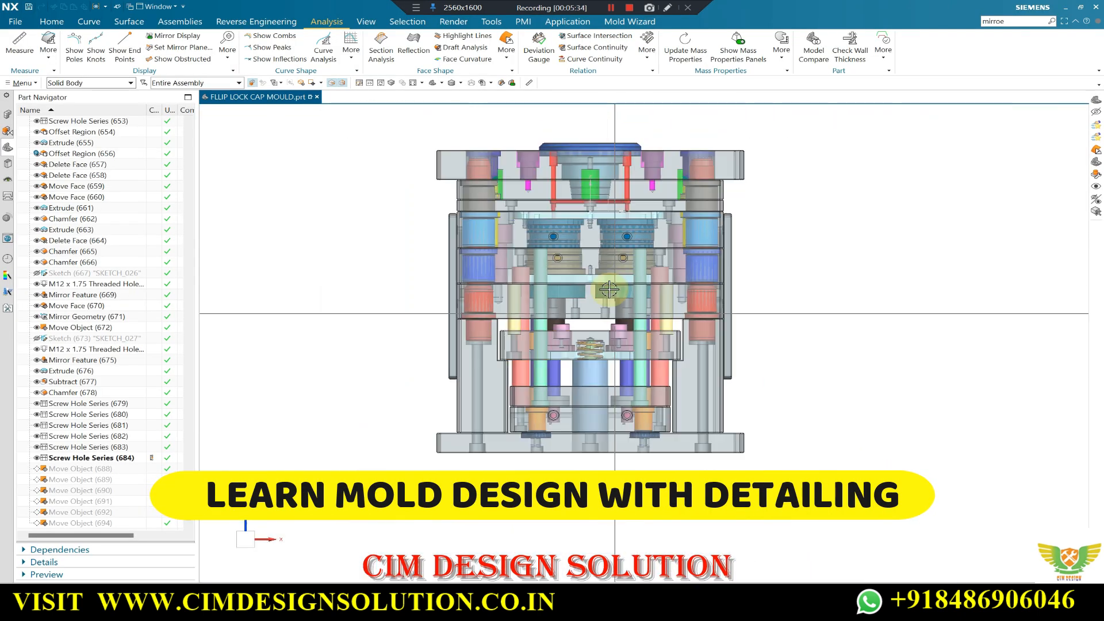
scroll(601, 134, "up", 4)
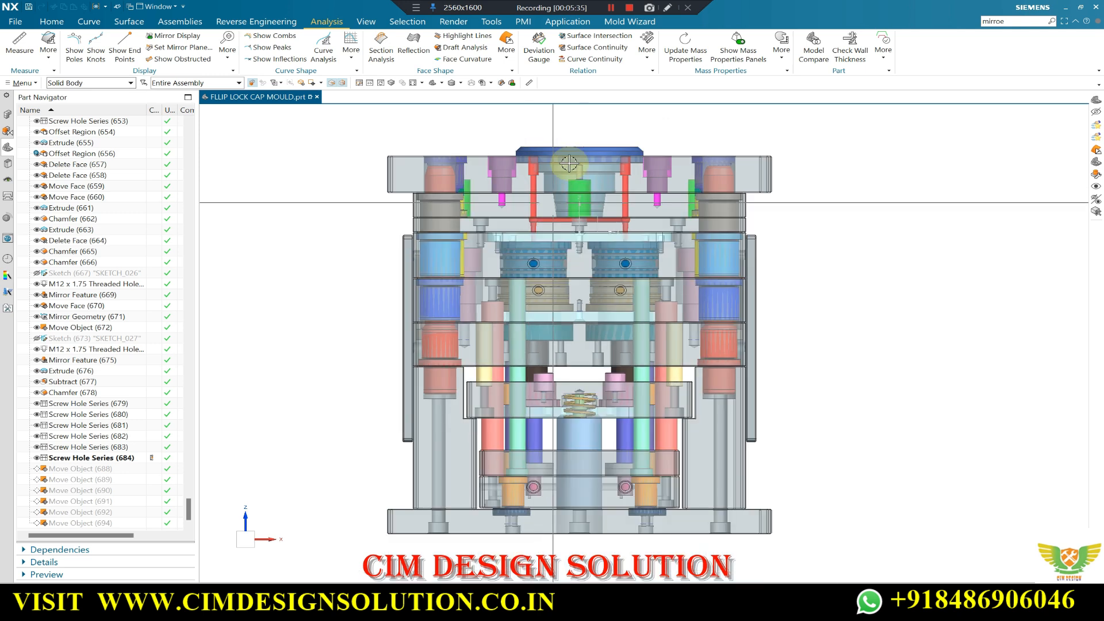
scroll(601, 135, "down", 2)
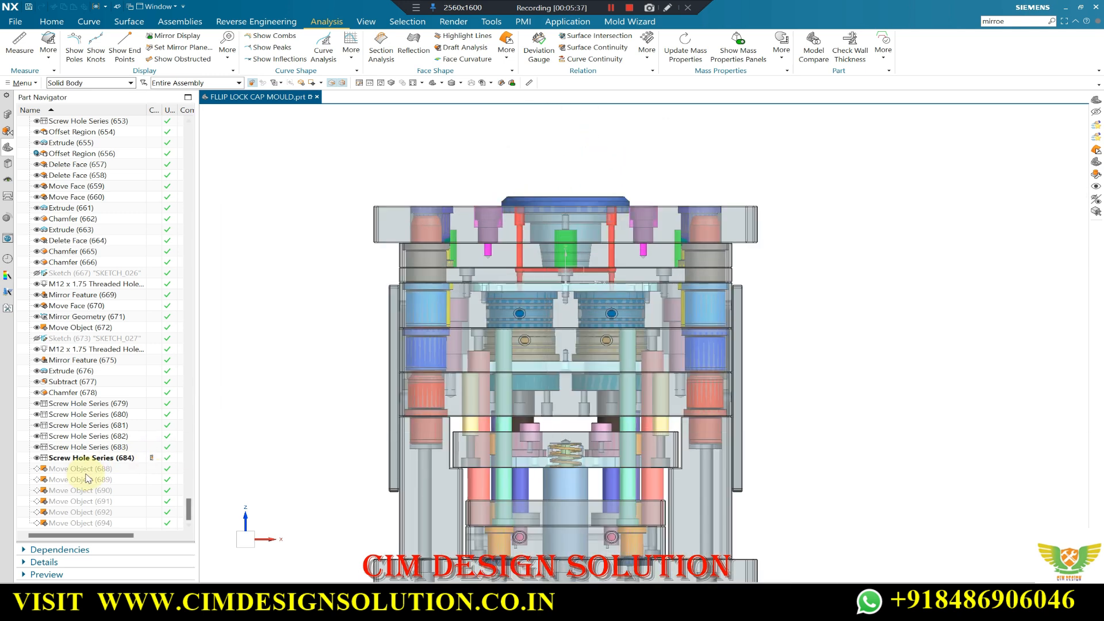
- Make Move Object (688) the current feature and view the first mould opening from an angle
right_click(85, 471)
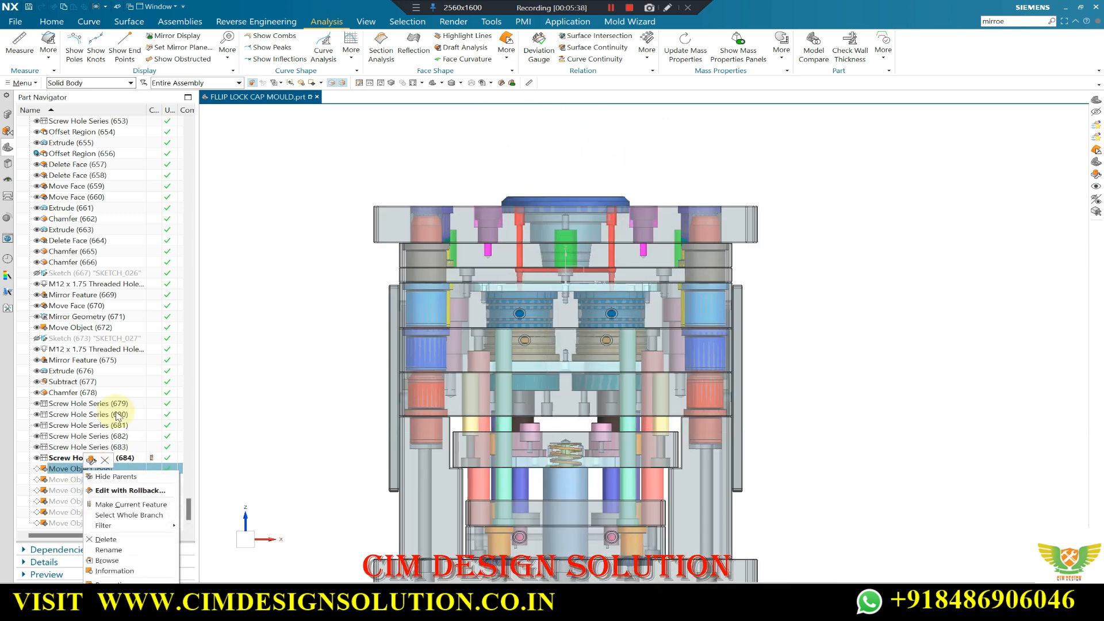
left_click(123, 505)
scroll(586, 227, "up", 4)
middle_click_drag(586, 227, 542, 151)
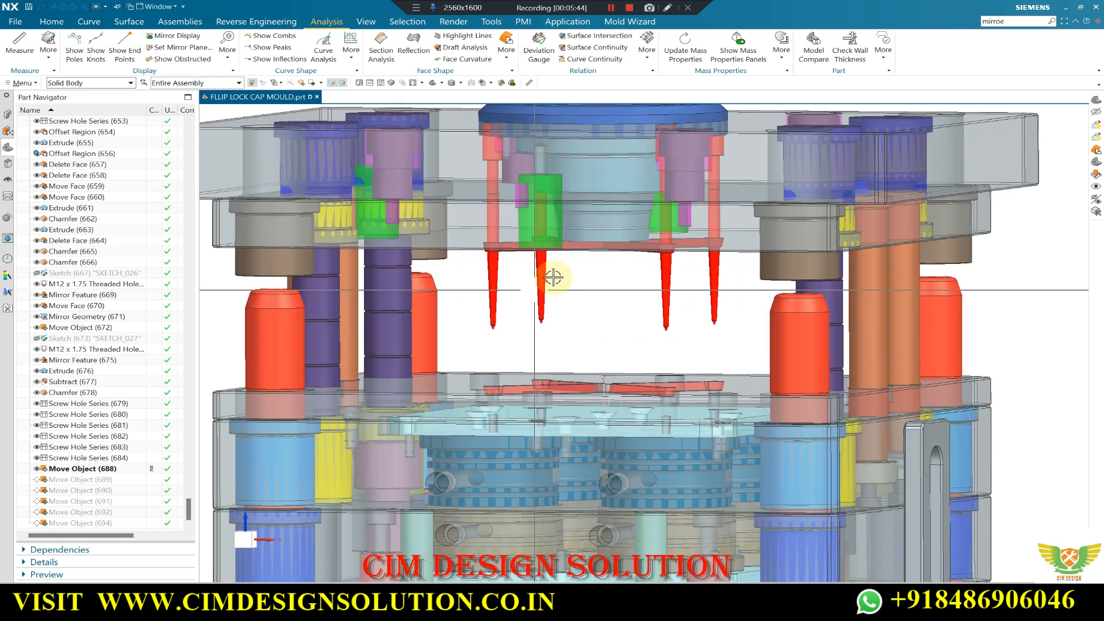
- Examine the first opening between the upper plates and the plate stack below, from the front and at an angle
scroll(550, 284, "down", 1)
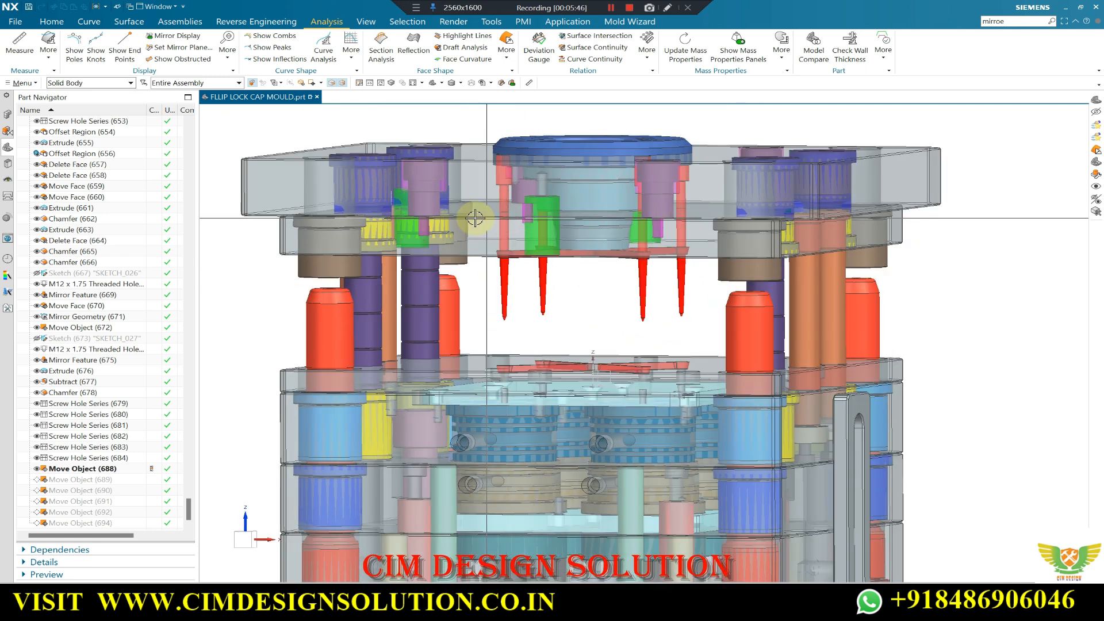
scroll(471, 217, "up", 1)
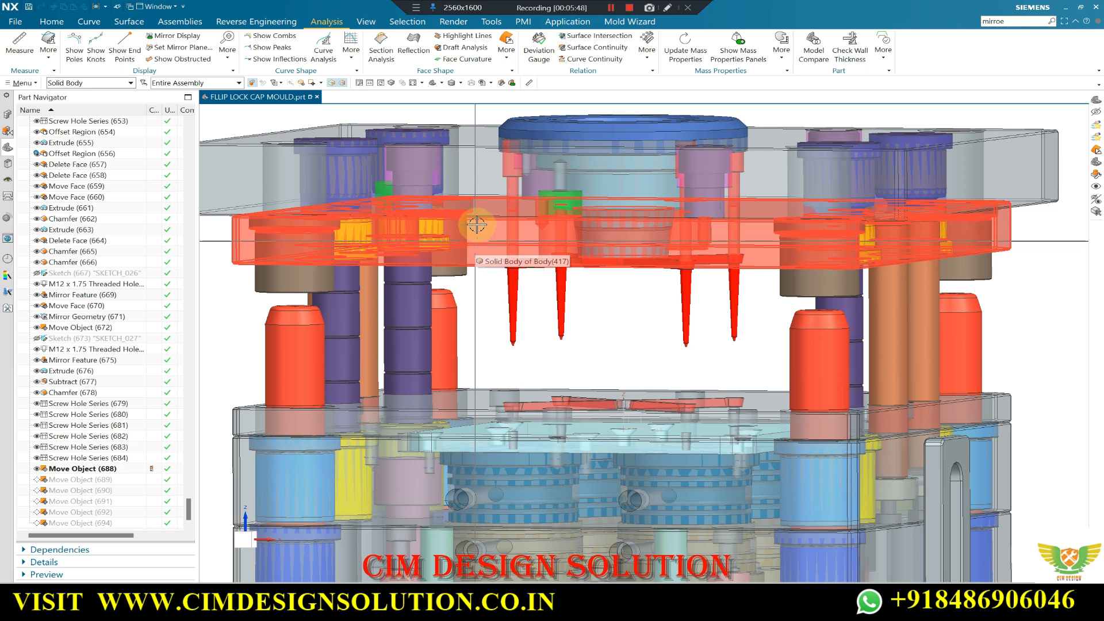
scroll(477, 224, "down", 1)
key("F8")
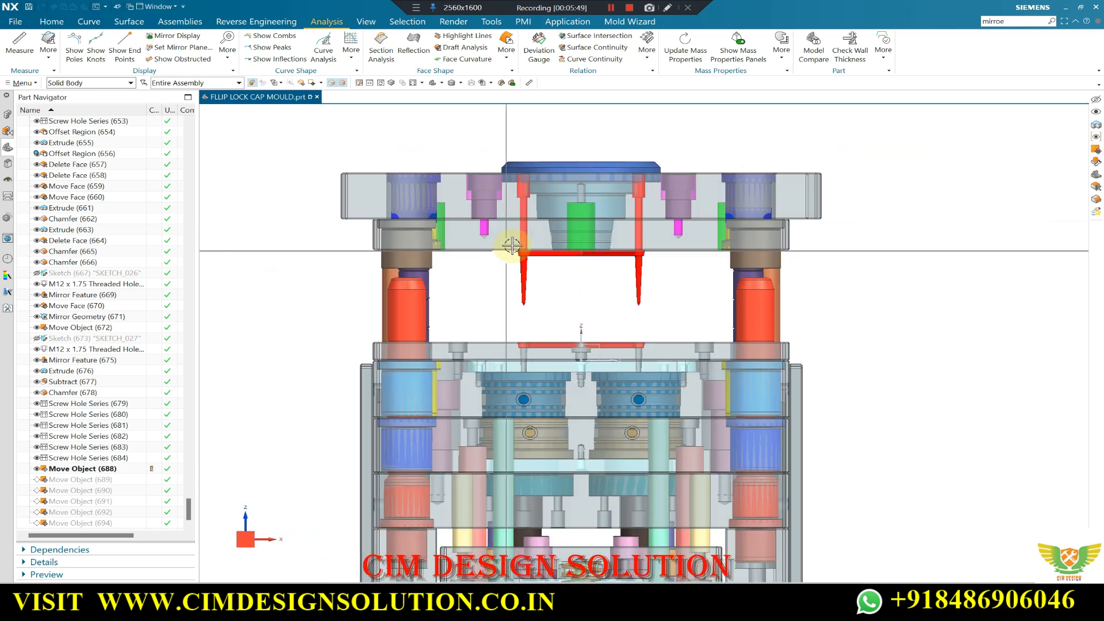
scroll(512, 245, "up", 2)
middle_click_drag(496, 234, 416, 349)
scroll(475, 232, "up", 2)
scroll(410, 304, "down", 2)
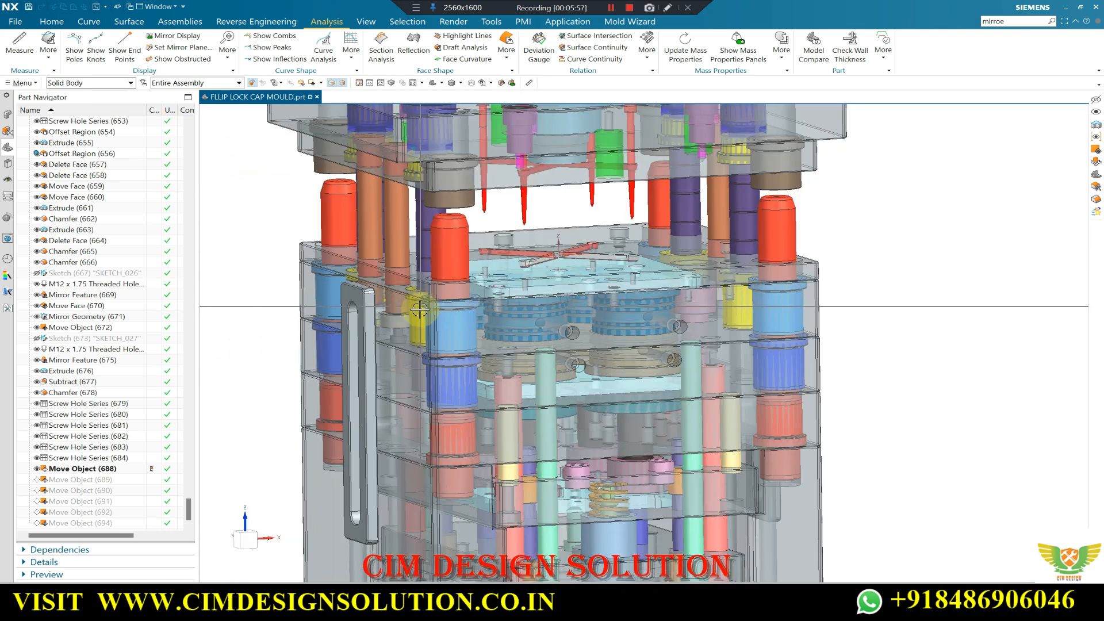
- Preview a view section on the Y plane at about 29.8 mm offset, inspect the outer pillars and their bolts, and discard the section
key("ctrl+h")
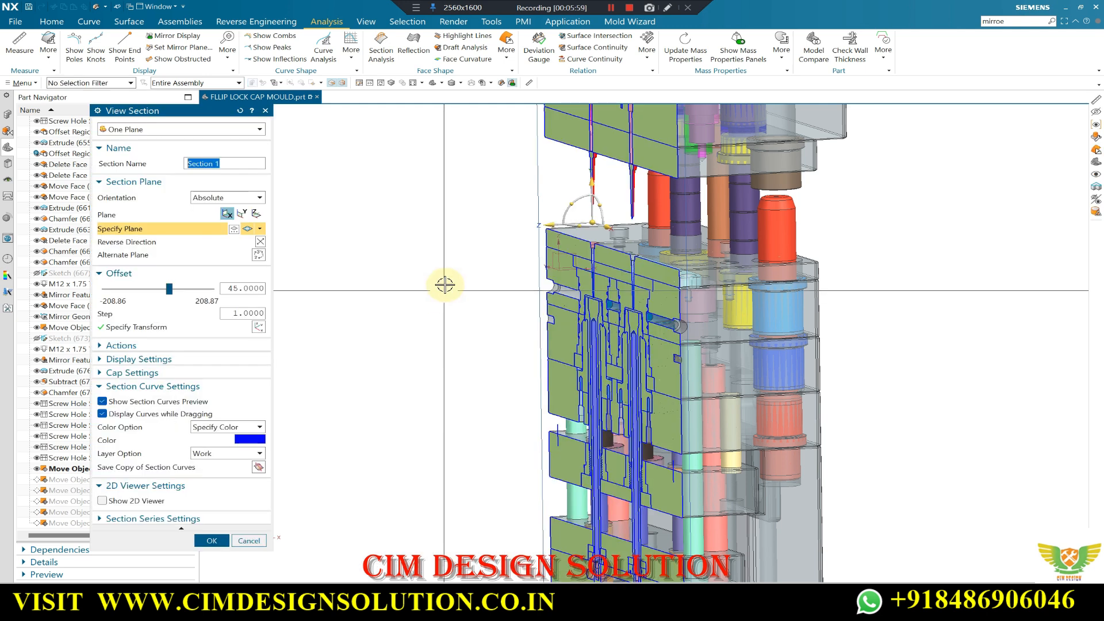
left_click(242, 213)
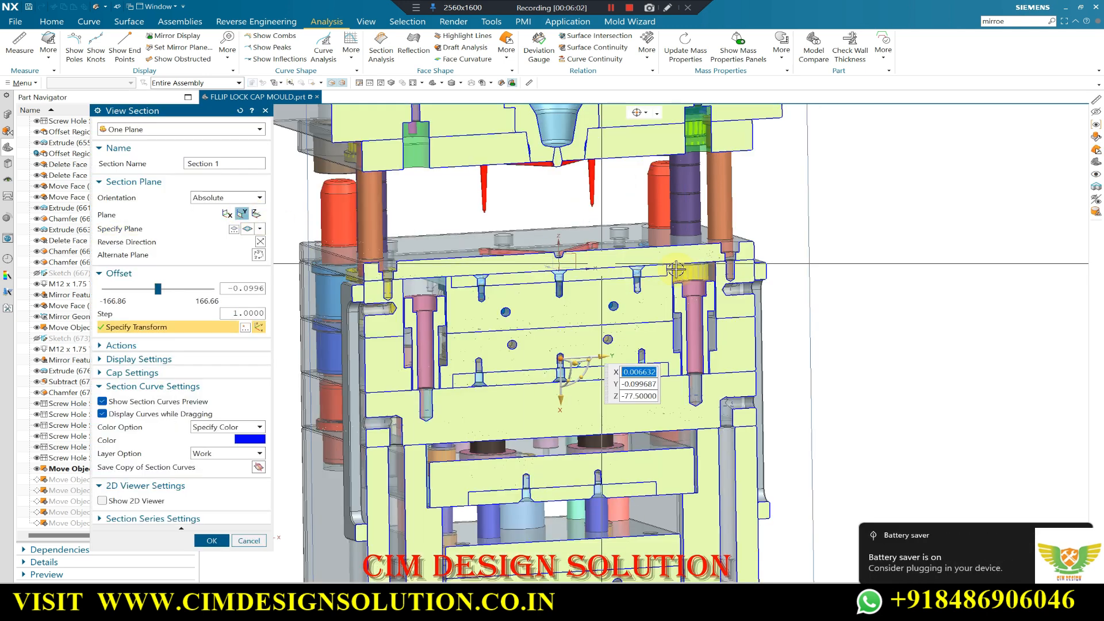
scroll(720, 222, "up", 5)
left_click(717, 220)
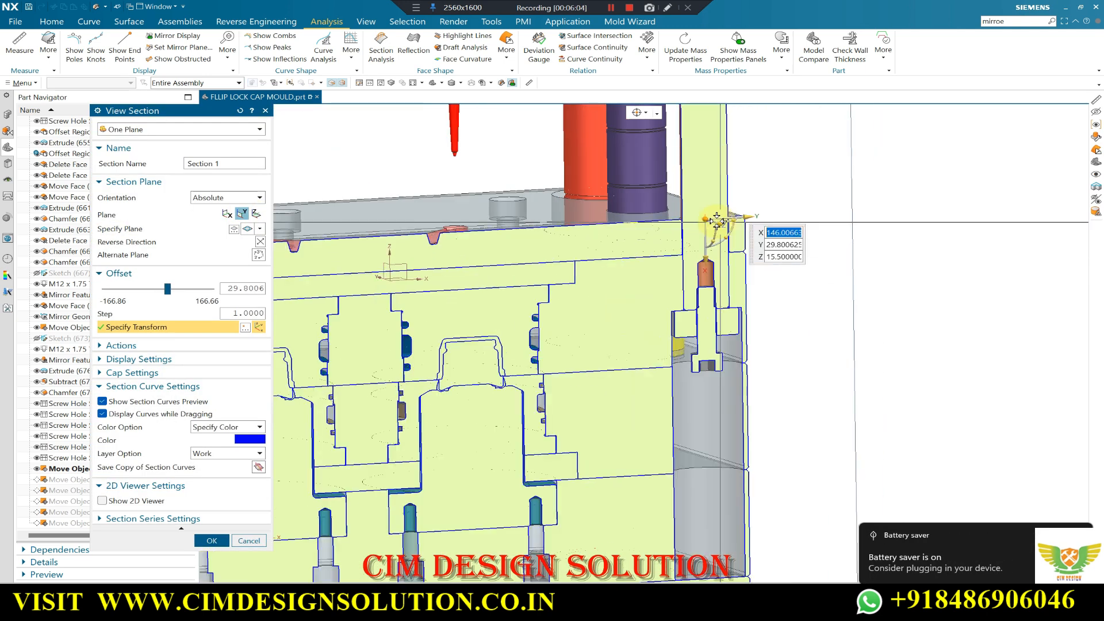
scroll(708, 295, "down", 4)
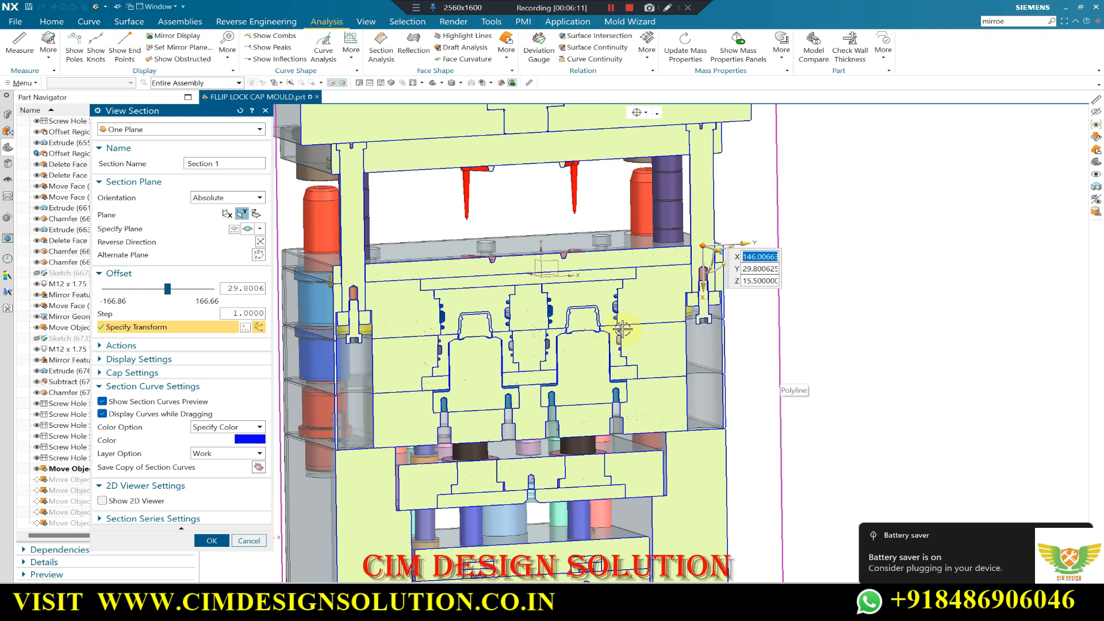
scroll(724, 336, "down", 2)
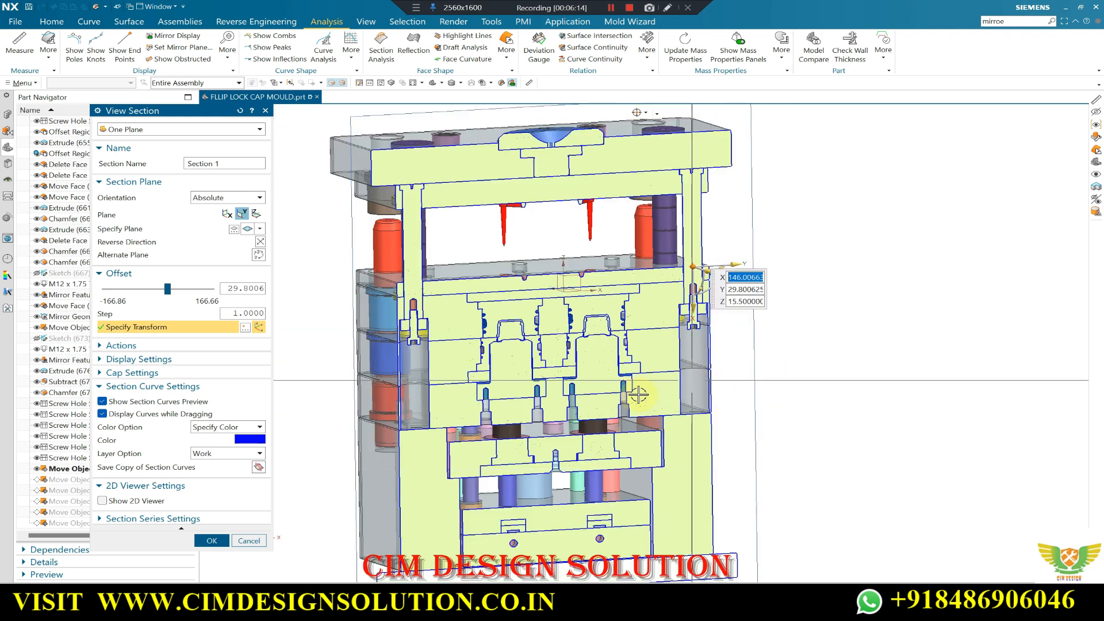
left_click(249, 541)
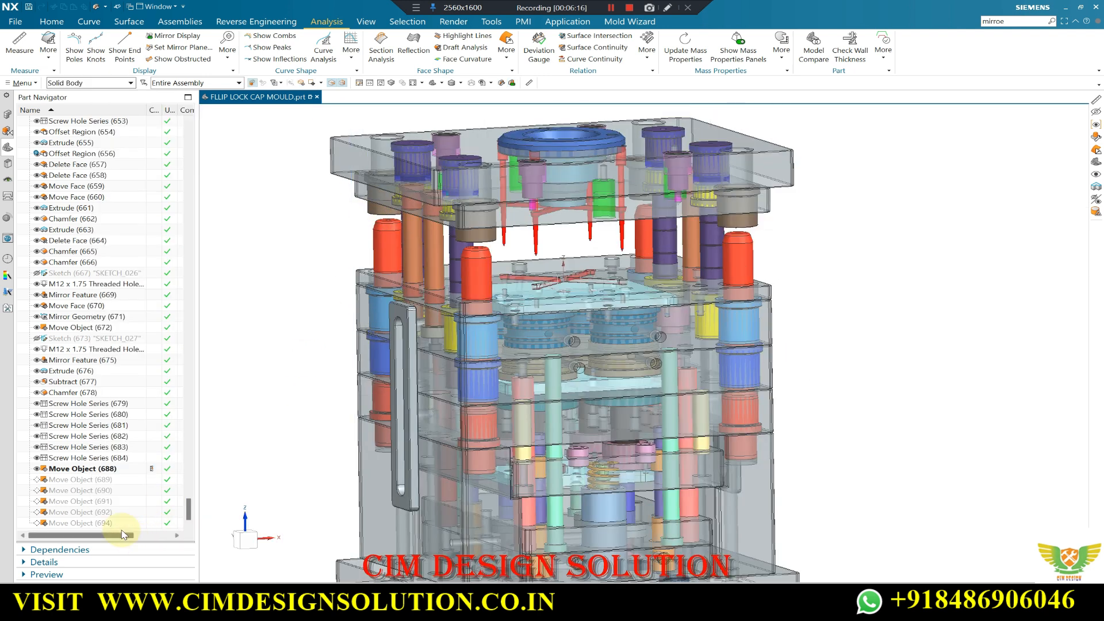
- Examine from the front the red runner hanging beneath the upper plates in the first opening
scroll(429, 278, "down", 1)
middle_click_drag(429, 278, 696, 292)
key("F8")
scroll(492, 259, "up", 3)
scroll(460, 252, "up", 3)
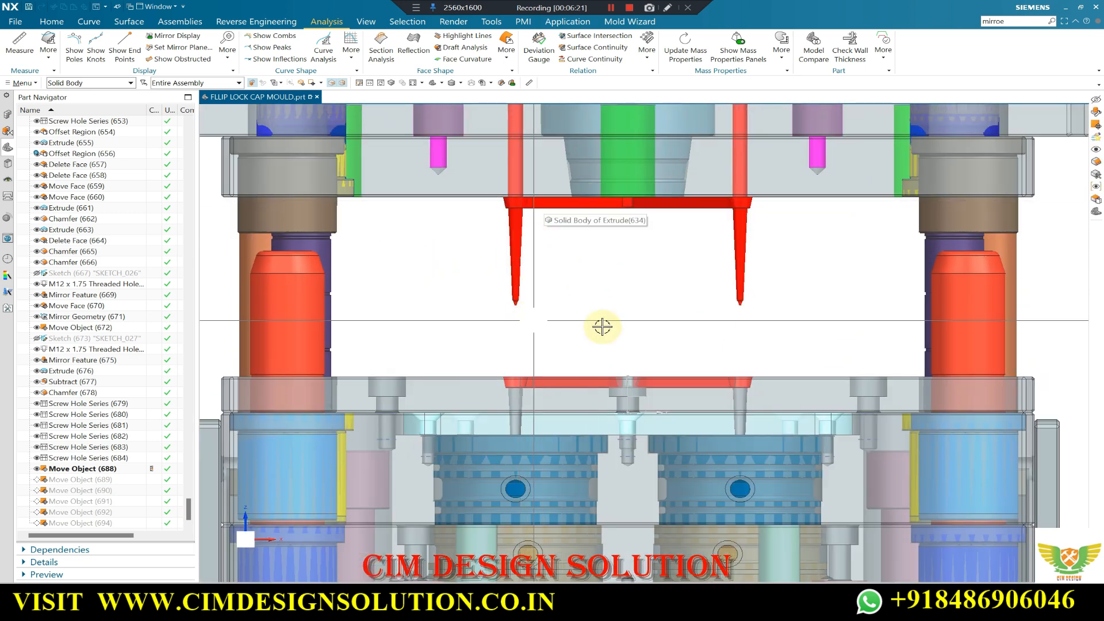
scroll(619, 236, "down", 3)
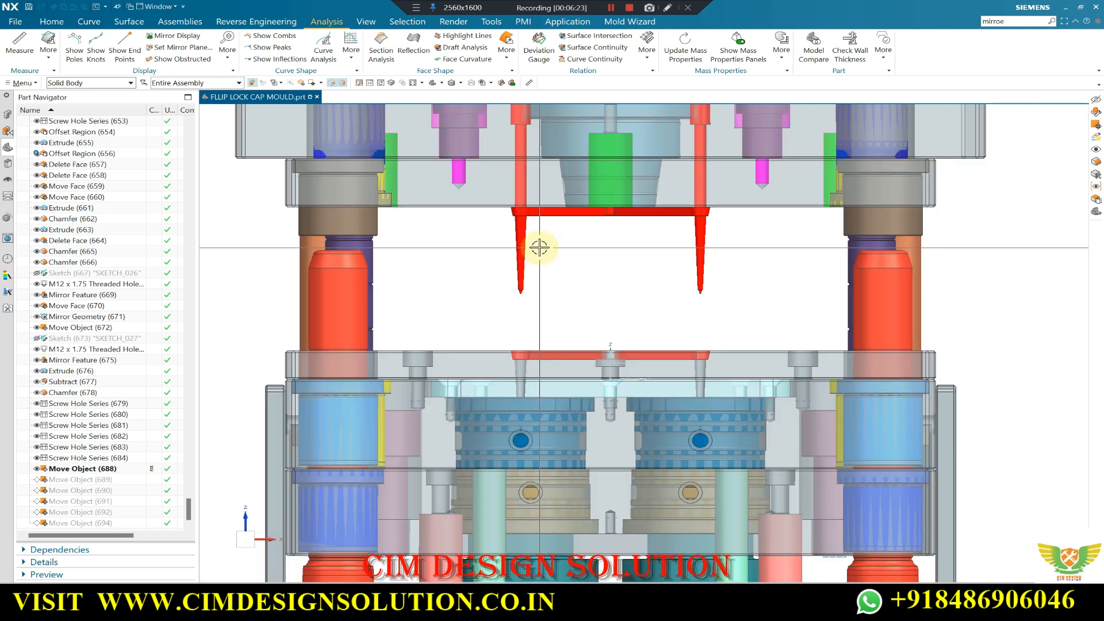
scroll(531, 219, "up", 1)
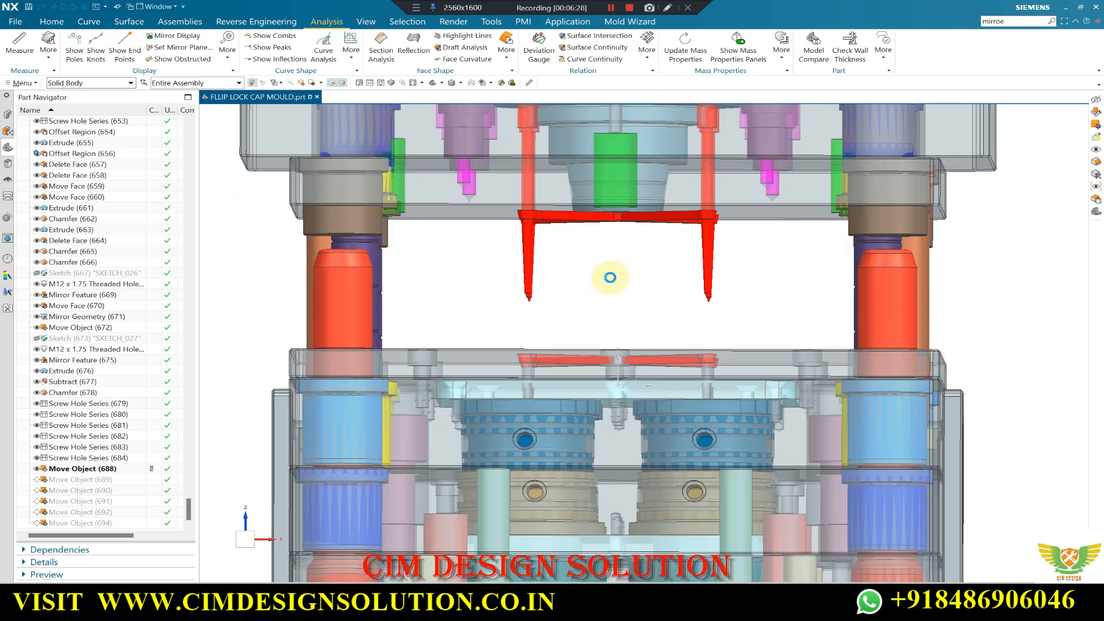
- Examine the cross-shaped runner from an angle and from below, including its centre junction under the sprue bush
scroll(521, 212, "up", 2)
middle_click_drag(505, 204, 475, 175)
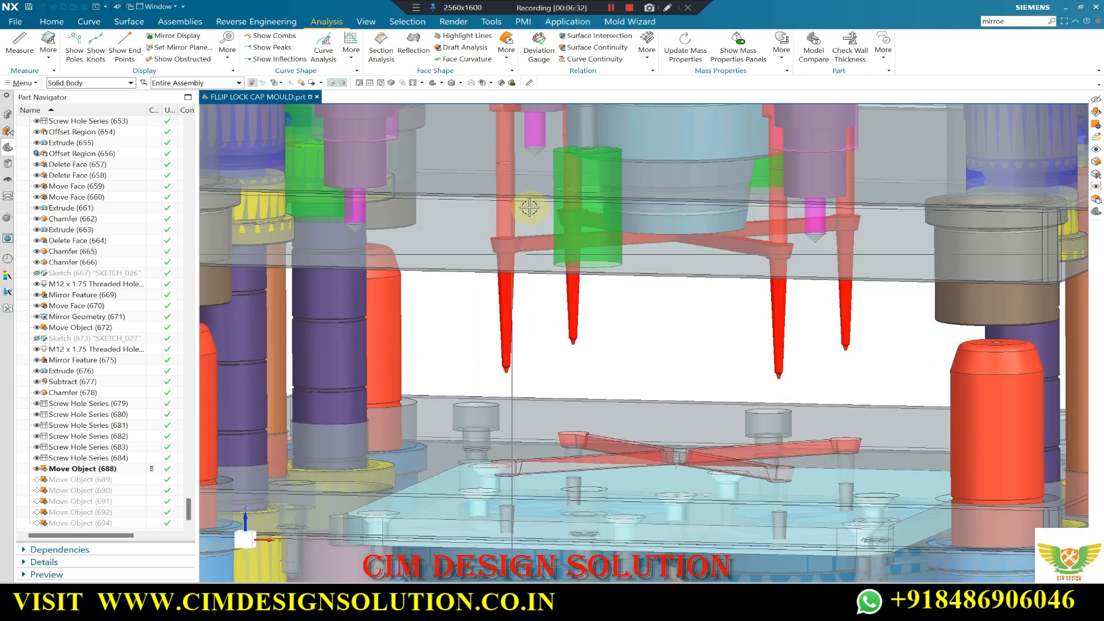
scroll(496, 262, "up", 1)
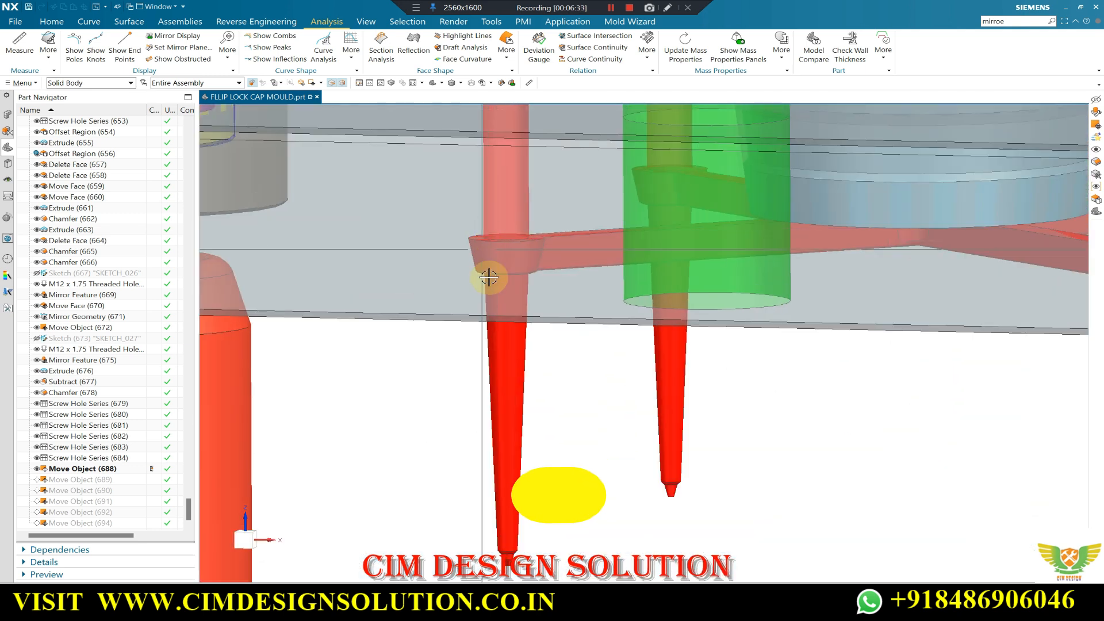
scroll(611, 323, "down", 4)
scroll(655, 268, "up", 6)
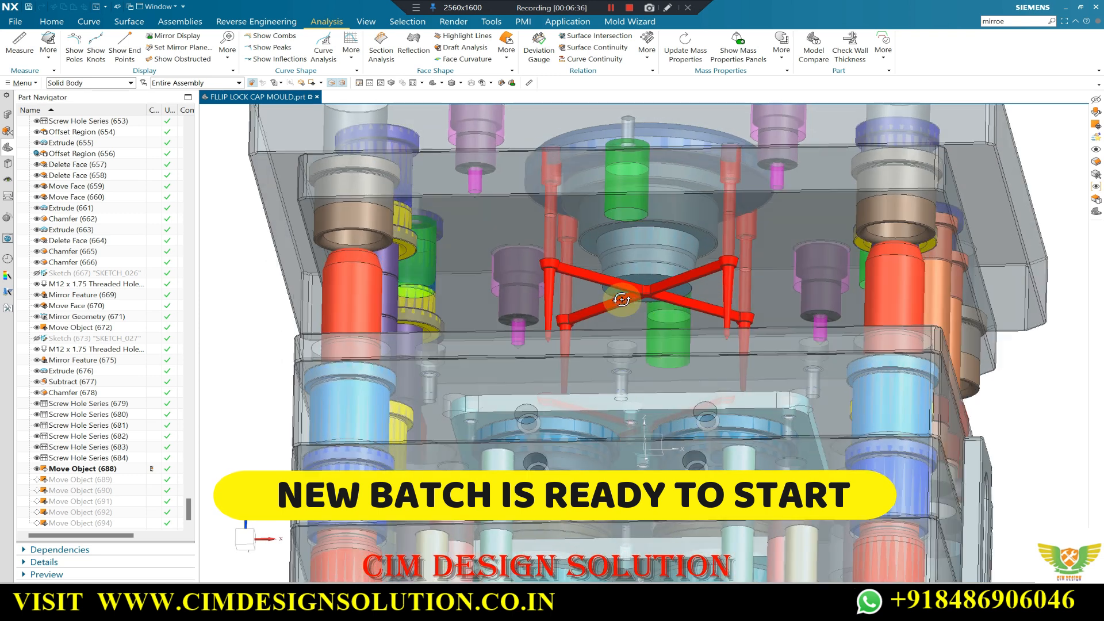
scroll(655, 267, "up", 1)
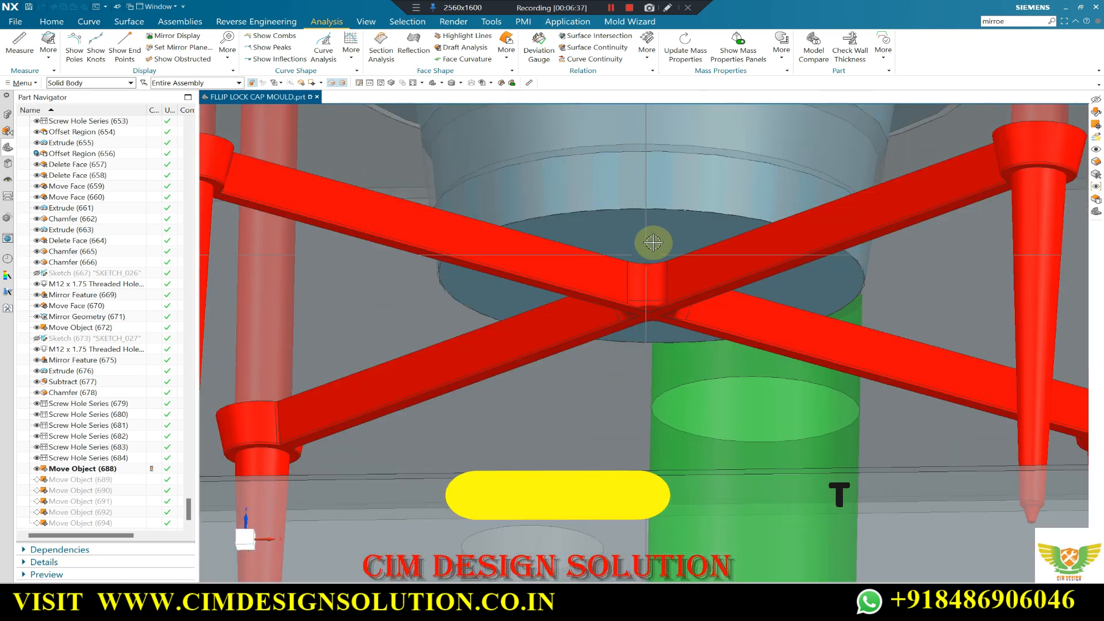
left_click(639, 241)
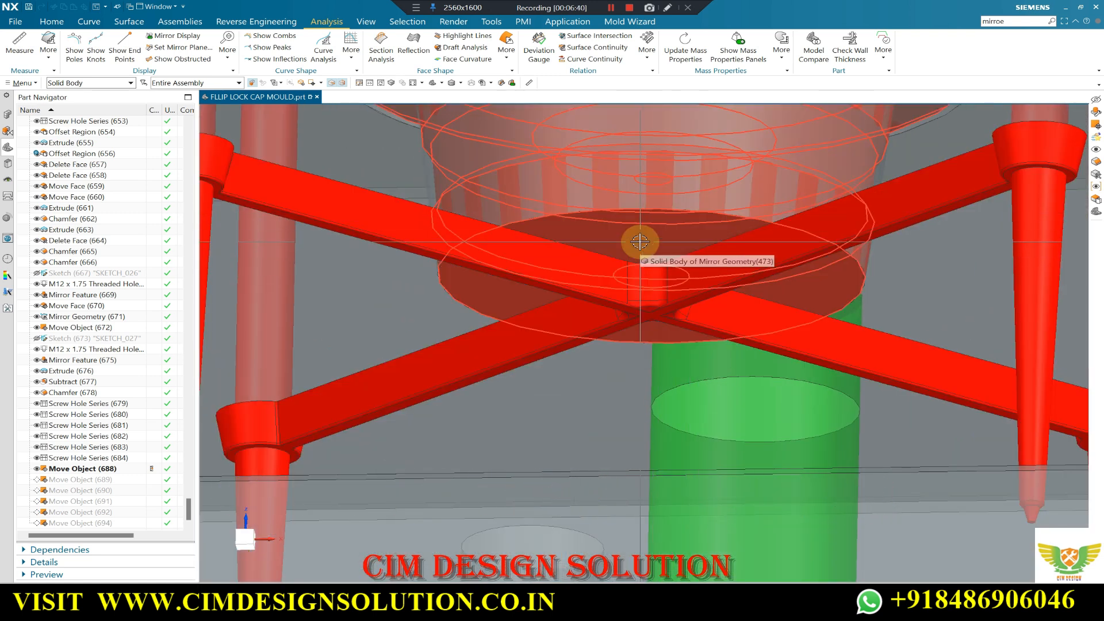
scroll(639, 242, "down", 5)
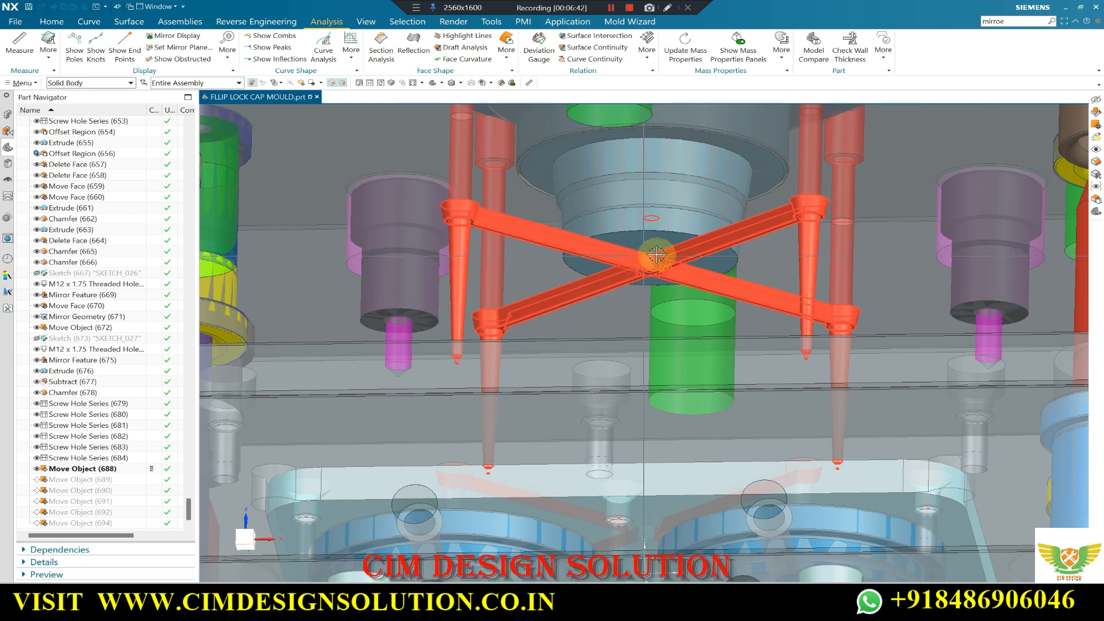
scroll(686, 246, "down", 2)
scroll(645, 243, "up", 2)
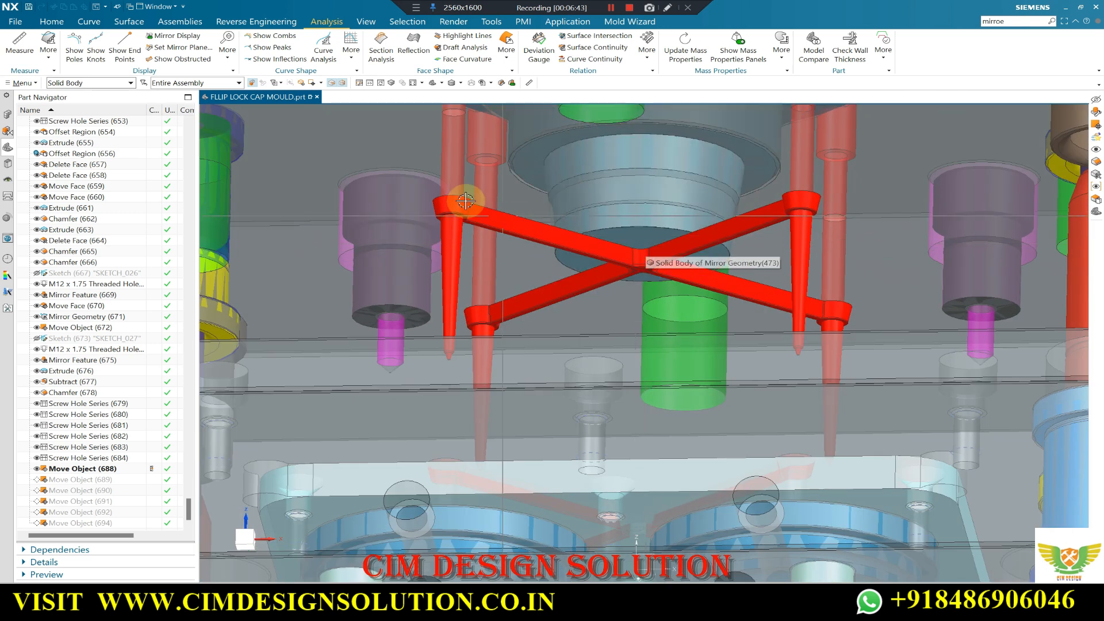
- Inspect the stepped, tapered gate tips at the lower ends of the runner drops up close
scroll(535, 210, "down", 6)
middle_click_drag(544, 223, 513, 202)
scroll(523, 320, "up", 3)
scroll(505, 192, "up", 5)
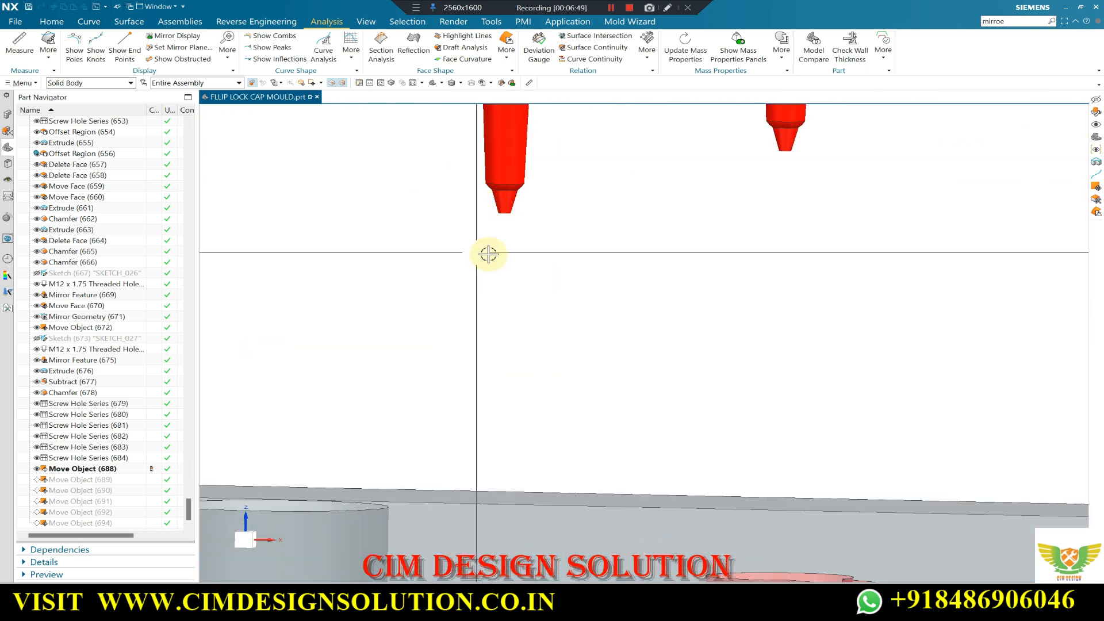
scroll(505, 216, "down", 4)
scroll(507, 218, "up", 2)
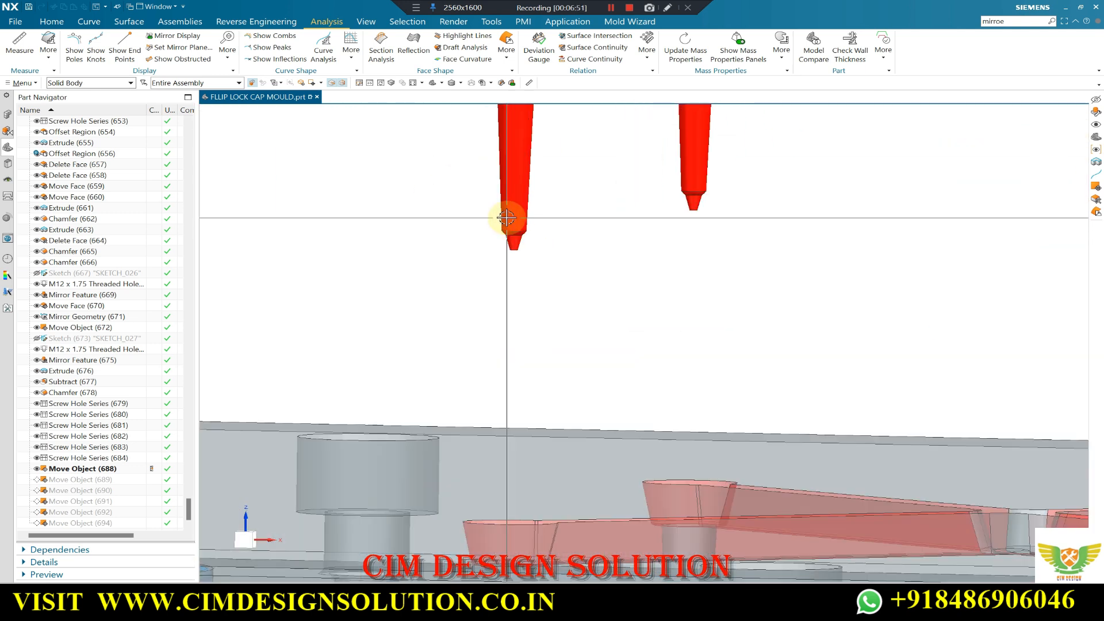
scroll(505, 247, "down", 2)
scroll(539, 210, "up", 3)
scroll(466, 302, "down", 1)
scroll(519, 236, "up", 3)
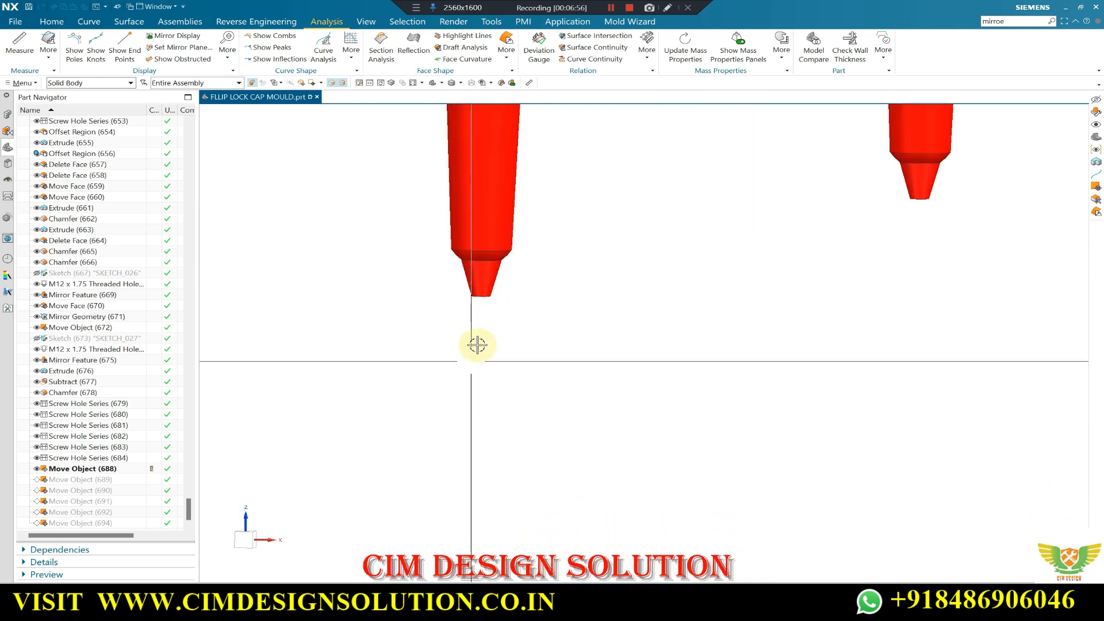
scroll(478, 345, "up", 3)
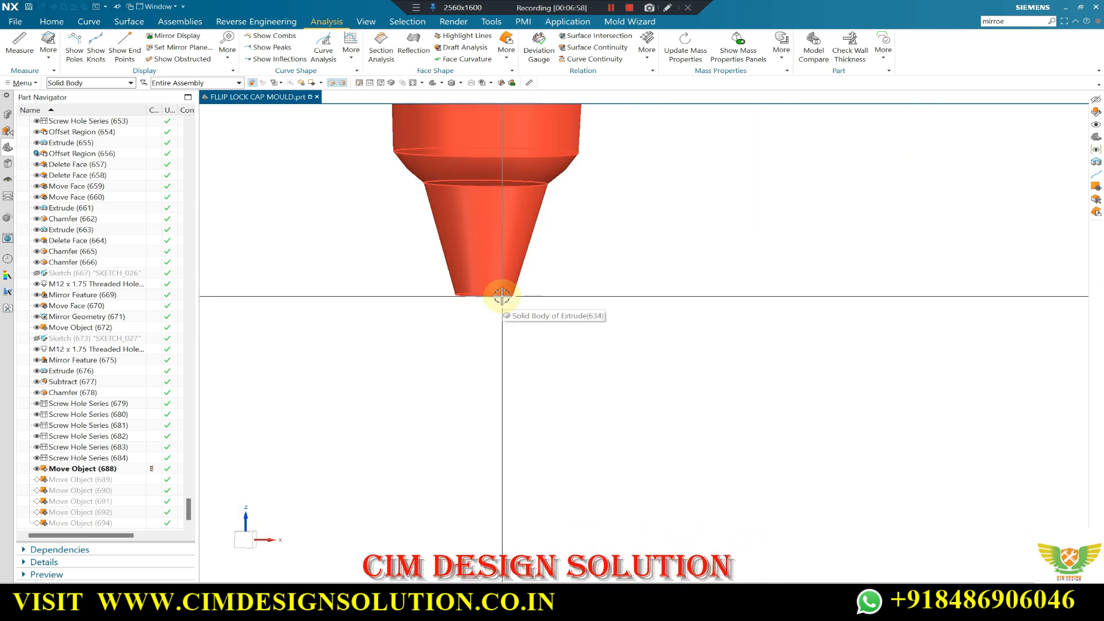
scroll(497, 300, "down", 5)
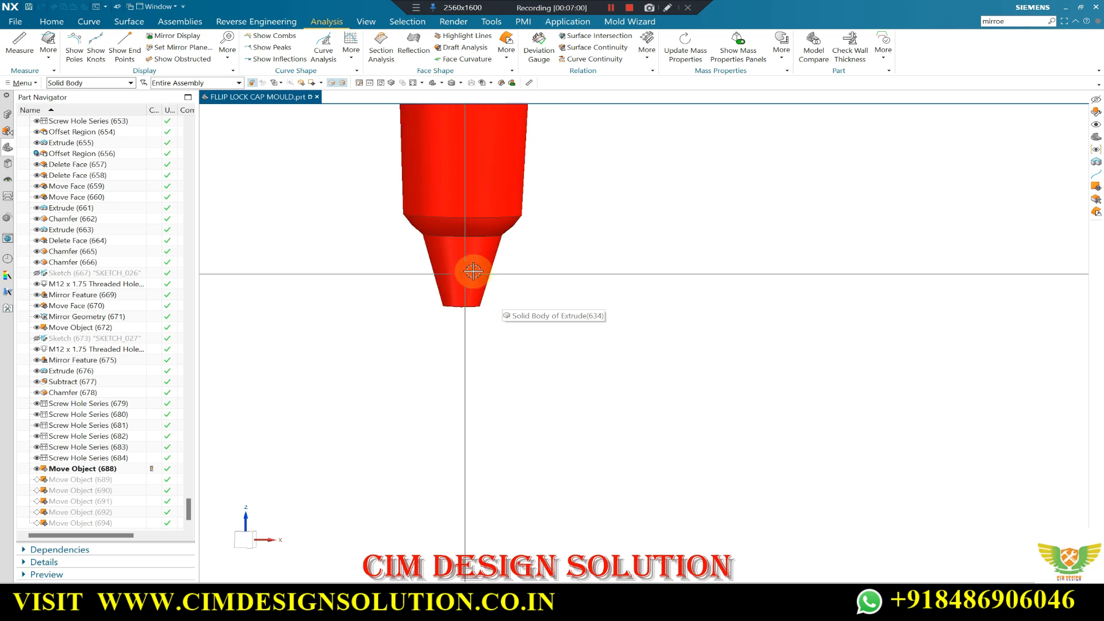
middle_click_drag(476, 300, 487, 261)
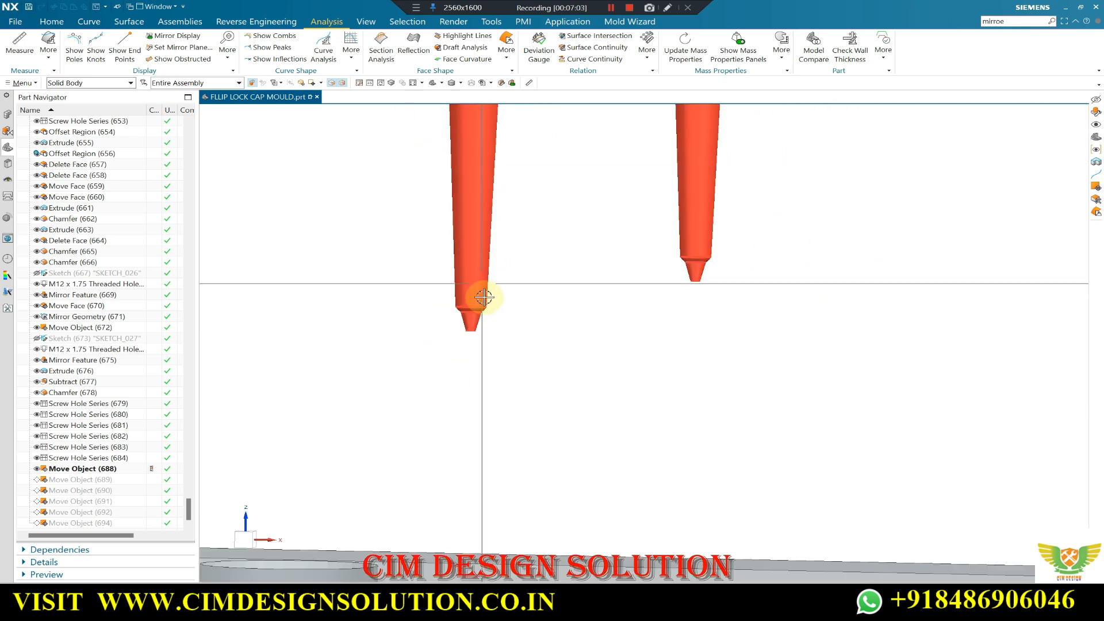
scroll(492, 310, "down", 5)
middle_click_drag(728, 327, 614, 321)
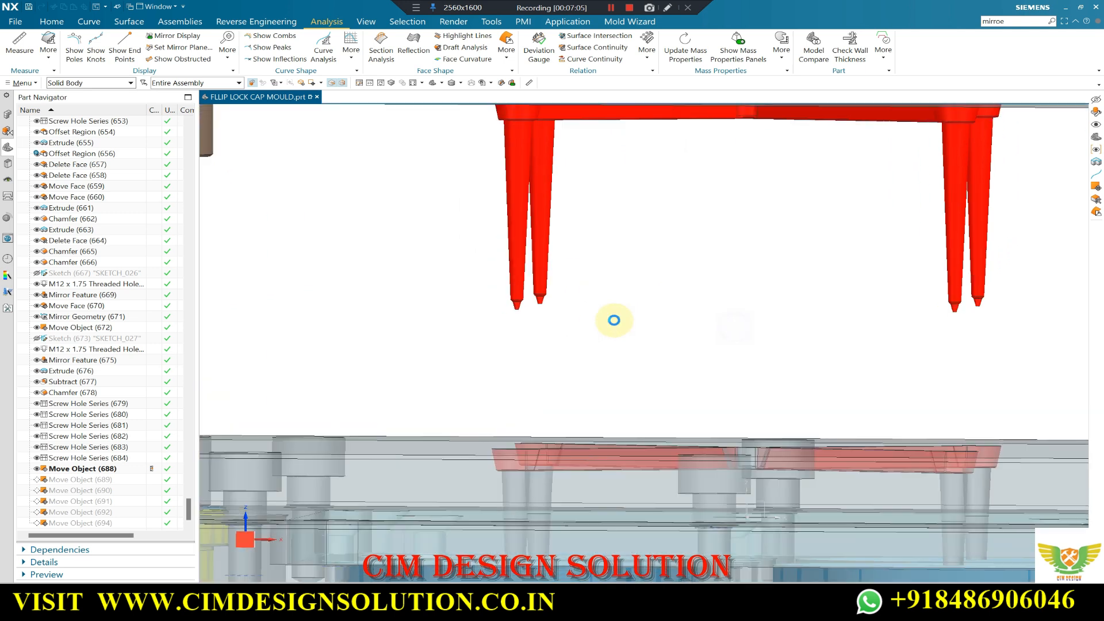
- Compare the length of the runner drops with the clear opening between the plates in the front view
key("F8")
scroll(499, 332, "down", 2)
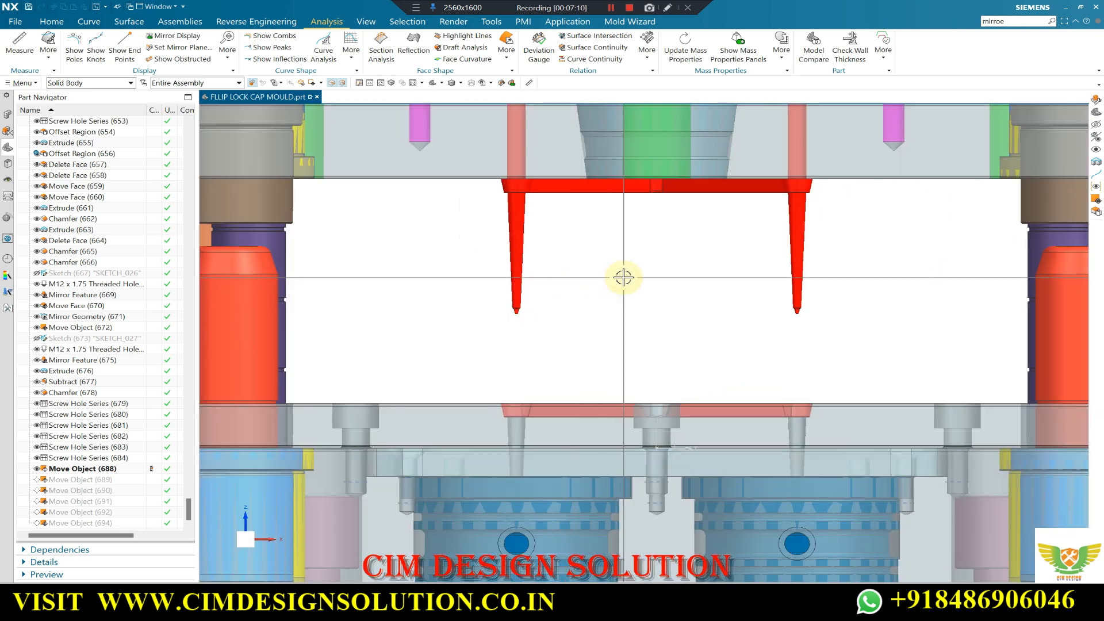
scroll(562, 265, "down", 3)
scroll(577, 266, "up", 3)
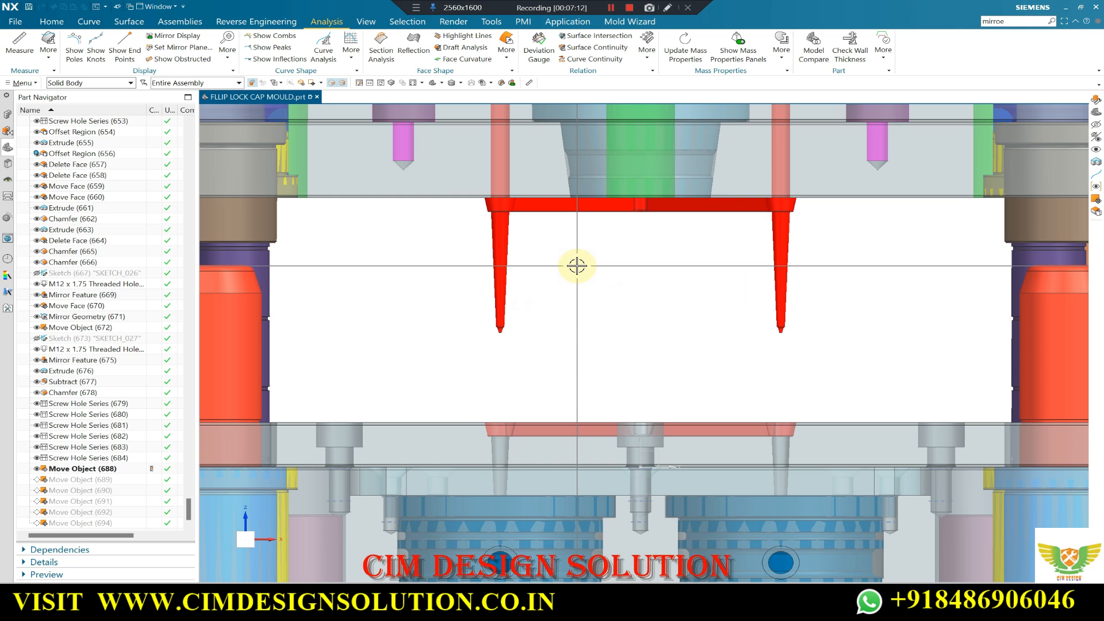
scroll(574, 266, "down", 4)
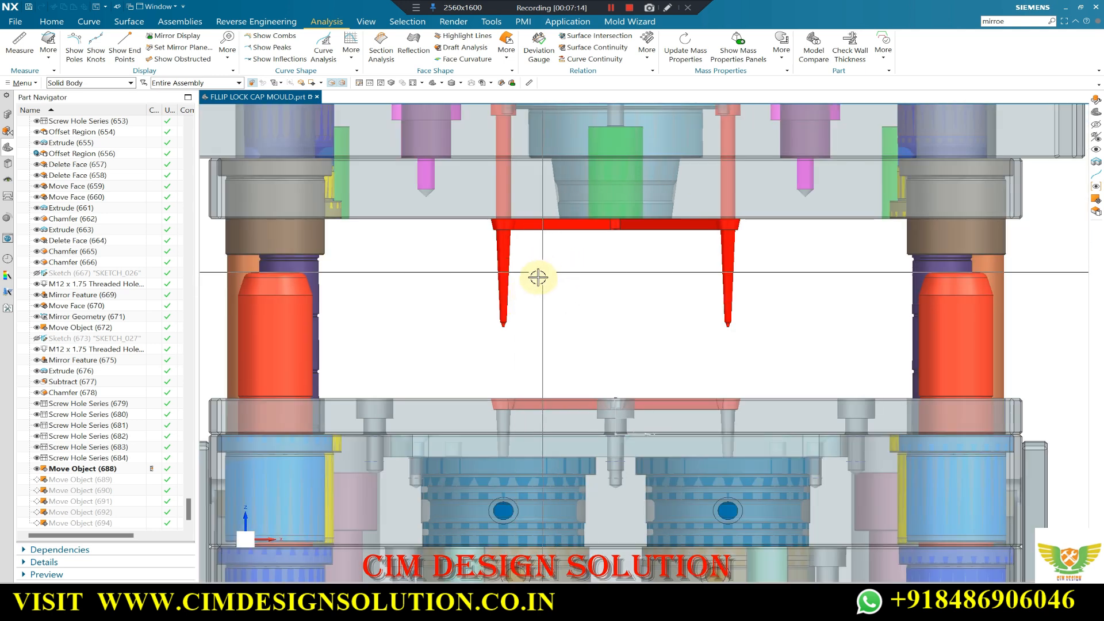
scroll(537, 276, "up", 5)
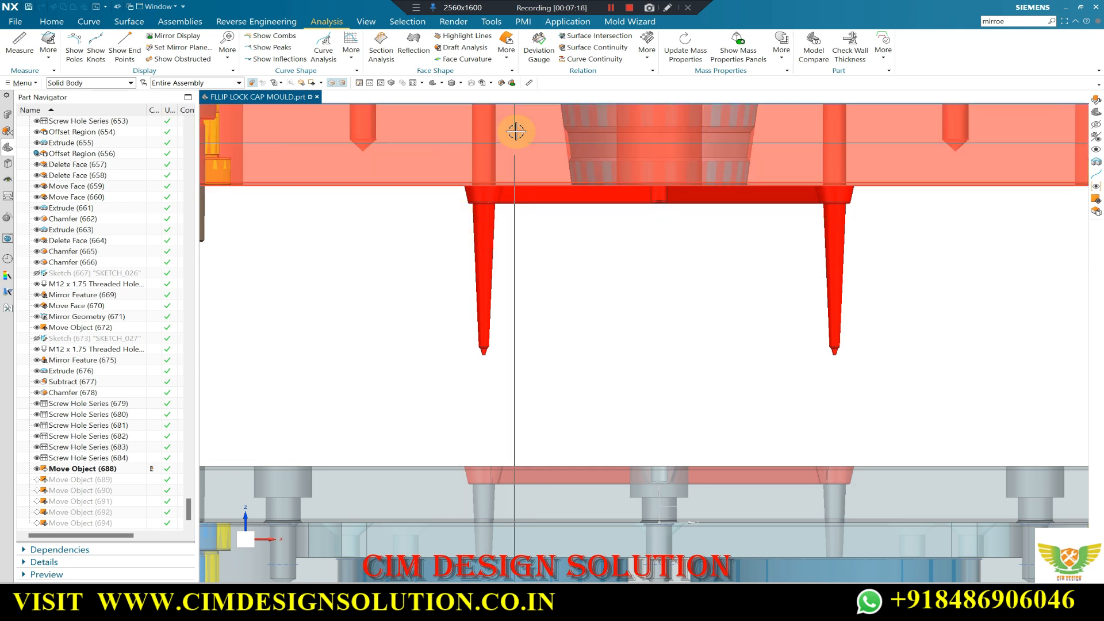
scroll(577, 283, "down", 4)
scroll(646, 297, "up", 1)
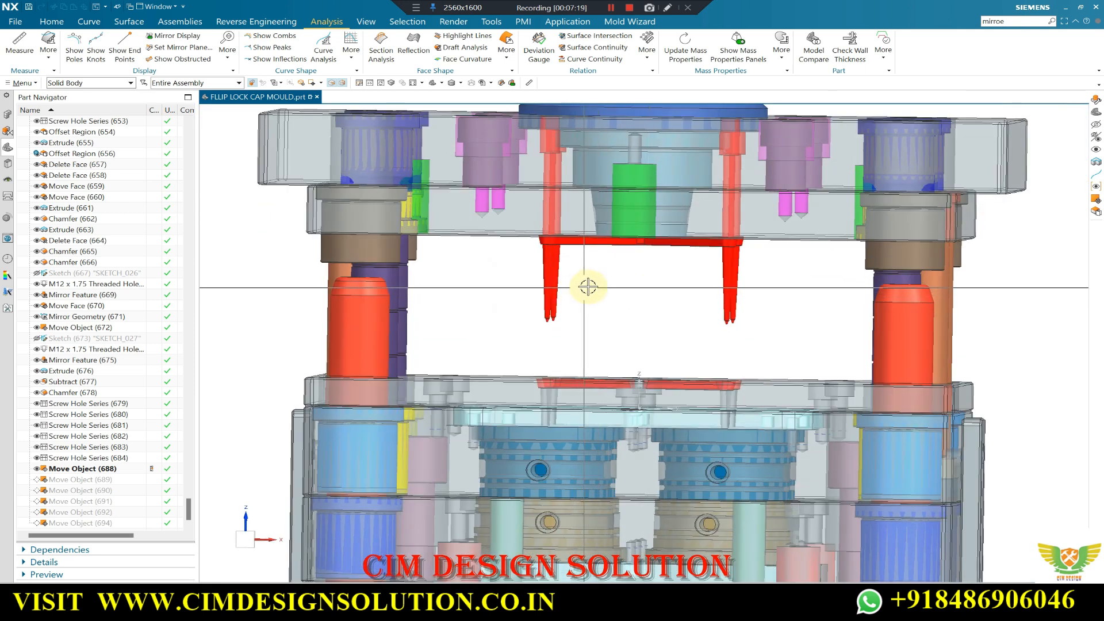
scroll(610, 288, "up", 1)
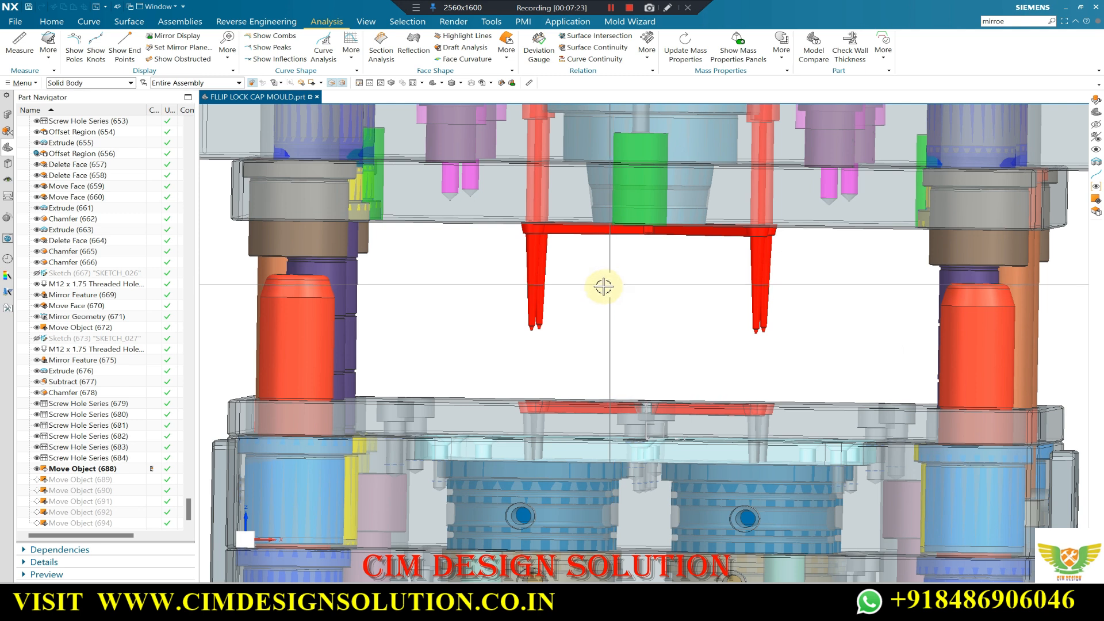
- Inspect the tapered runner drops and their gate tips up close in the front view
key("F8")
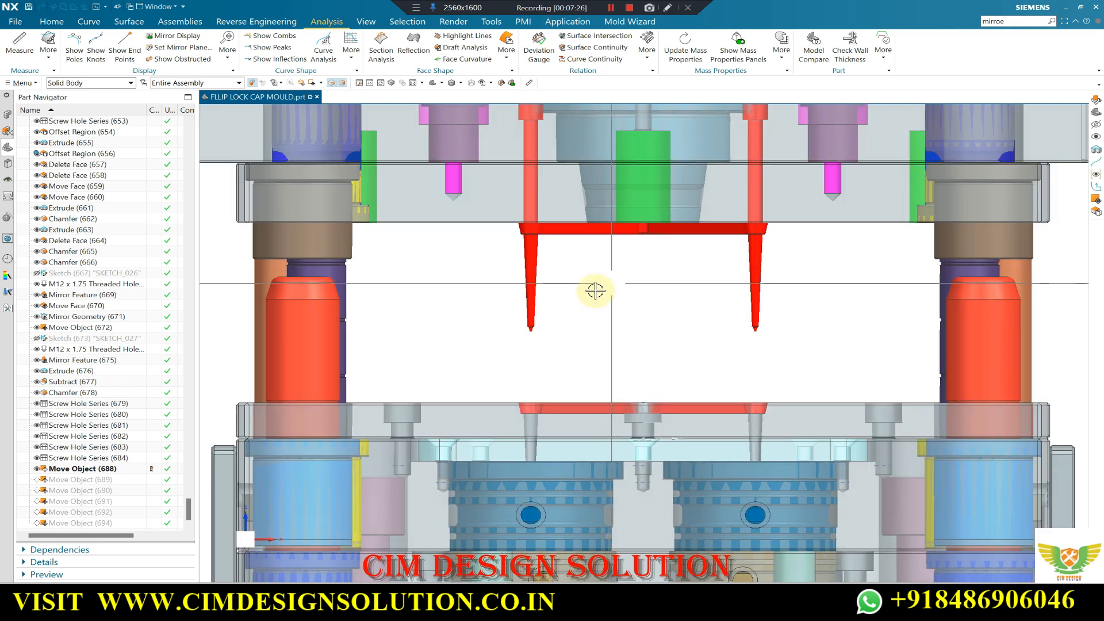
middle_click_drag(544, 333, 510, 338)
scroll(530, 330, "up", 5)
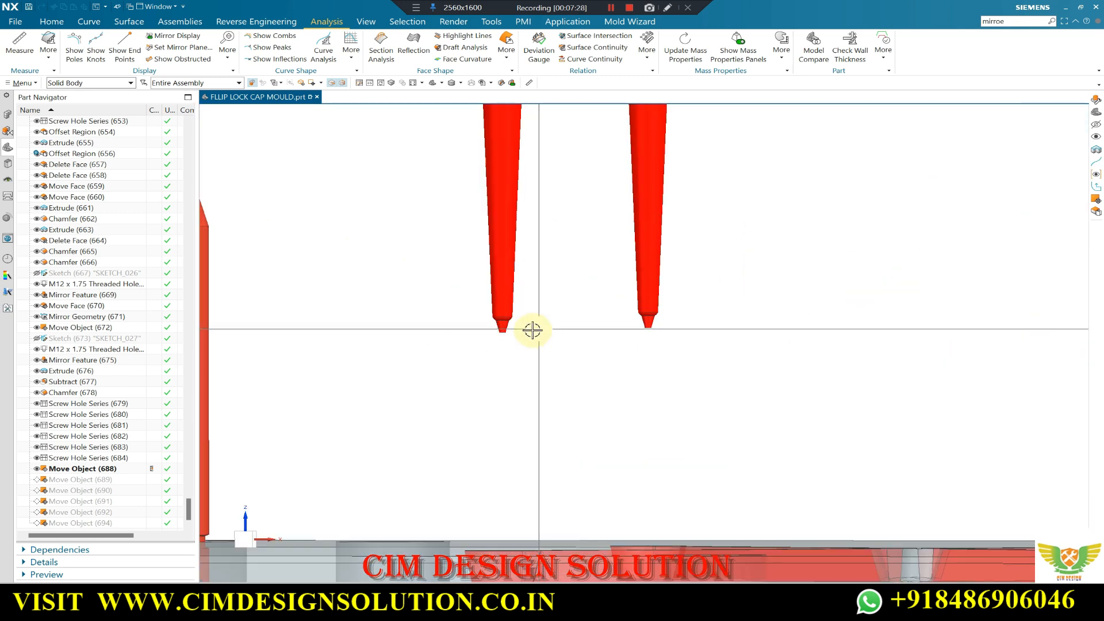
scroll(511, 344, "down", 4)
scroll(509, 314, "up", 4)
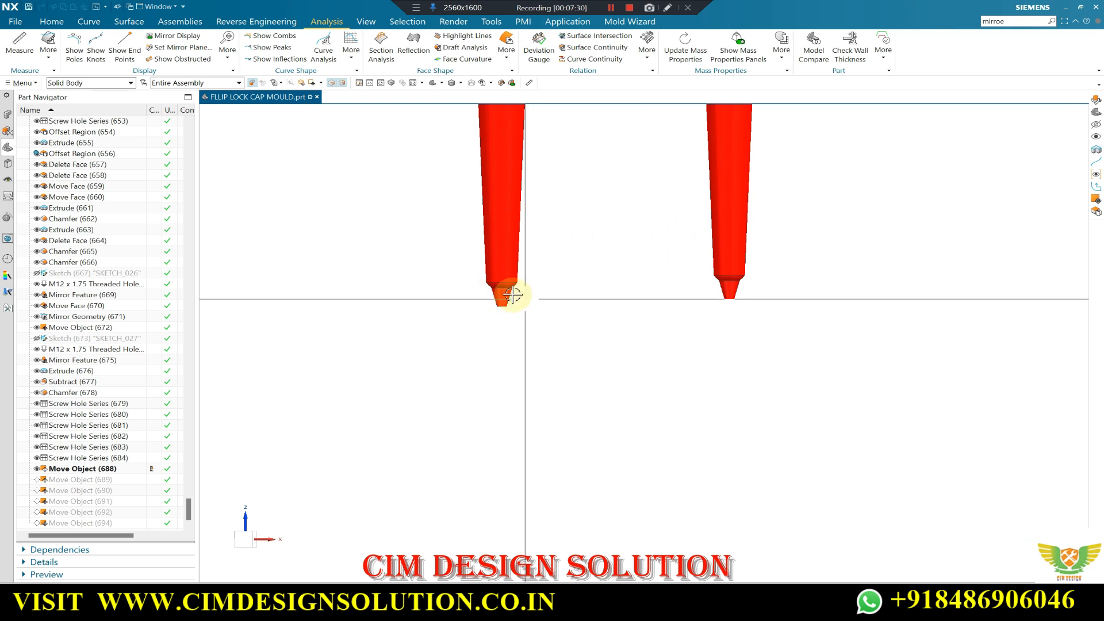
scroll(521, 322, "down", 5)
middle_click_drag(523, 323, 501, 443)
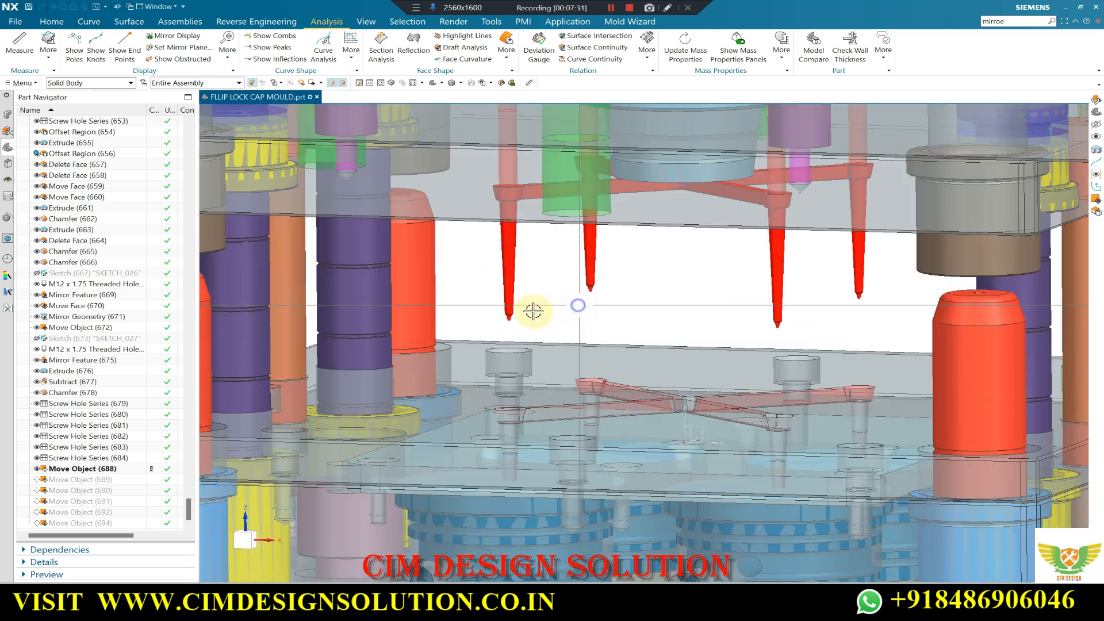
- Examine from an angle and from the front the space between the gate tips and the plate beneath them
key("F8")
scroll(559, 251, "down", 4)
middle_click_drag(597, 267, 535, 292)
key("F8")
scroll(519, 313, "up", 3)
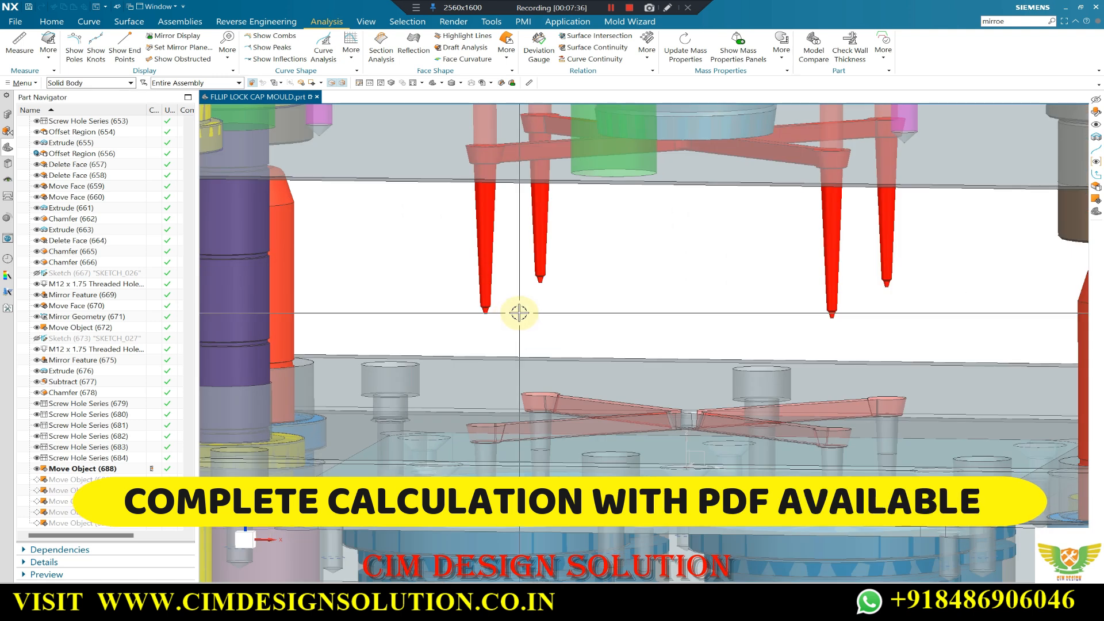
scroll(536, 316, "down", 1)
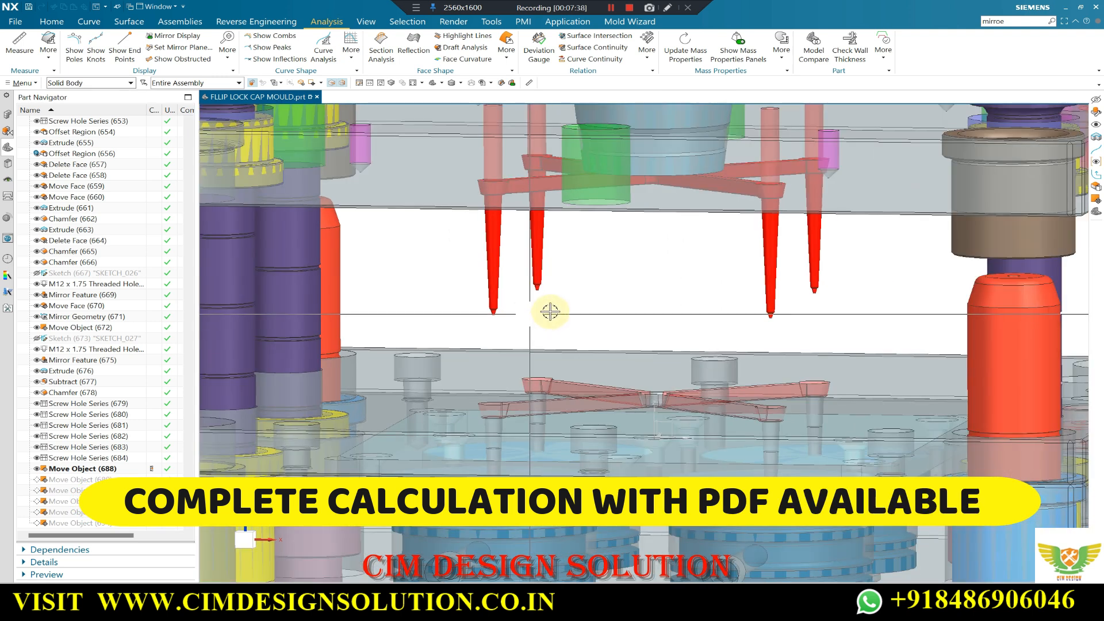
scroll(535, 316, "up", 1)
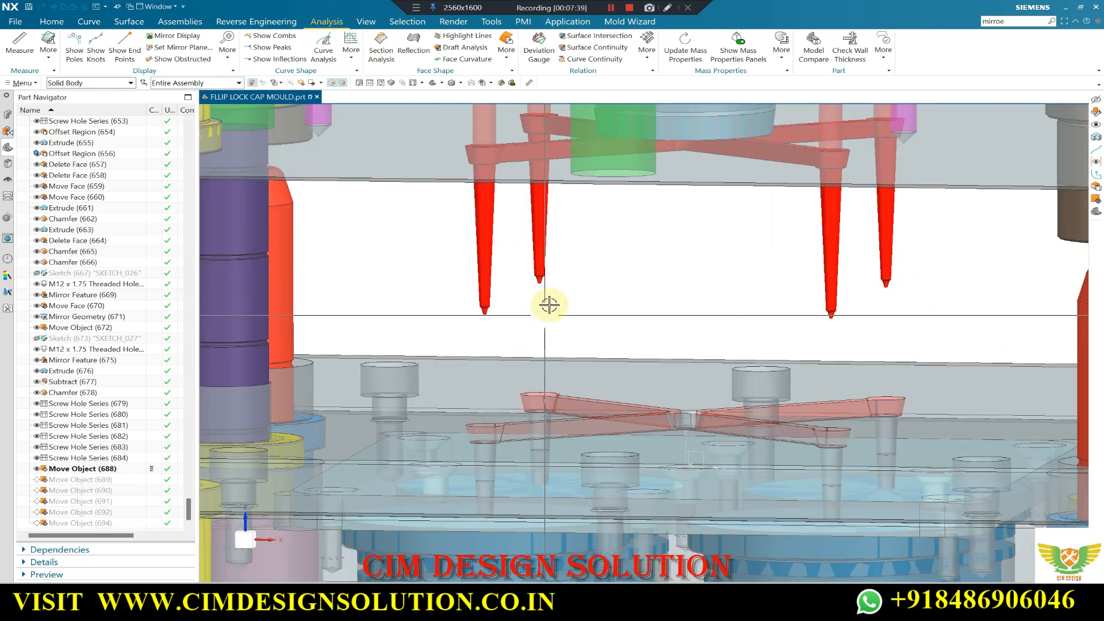
key("F8")
scroll(632, 264, "up", 2)
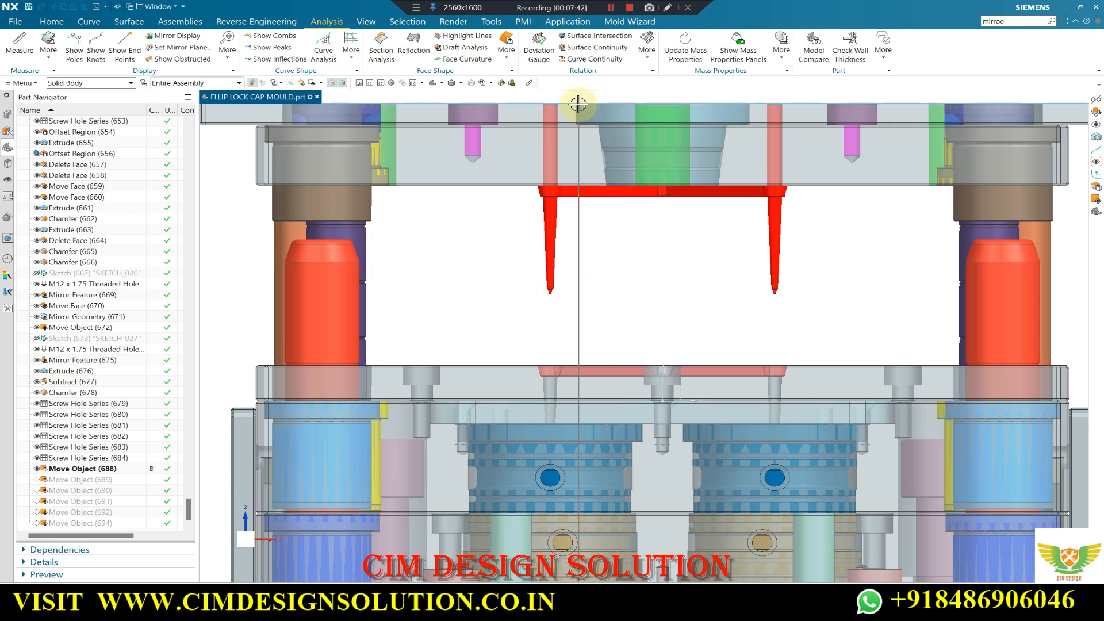
- Review the complete mould in its first opening from the front and in trimetric orientation
scroll(626, 236, "down", 5)
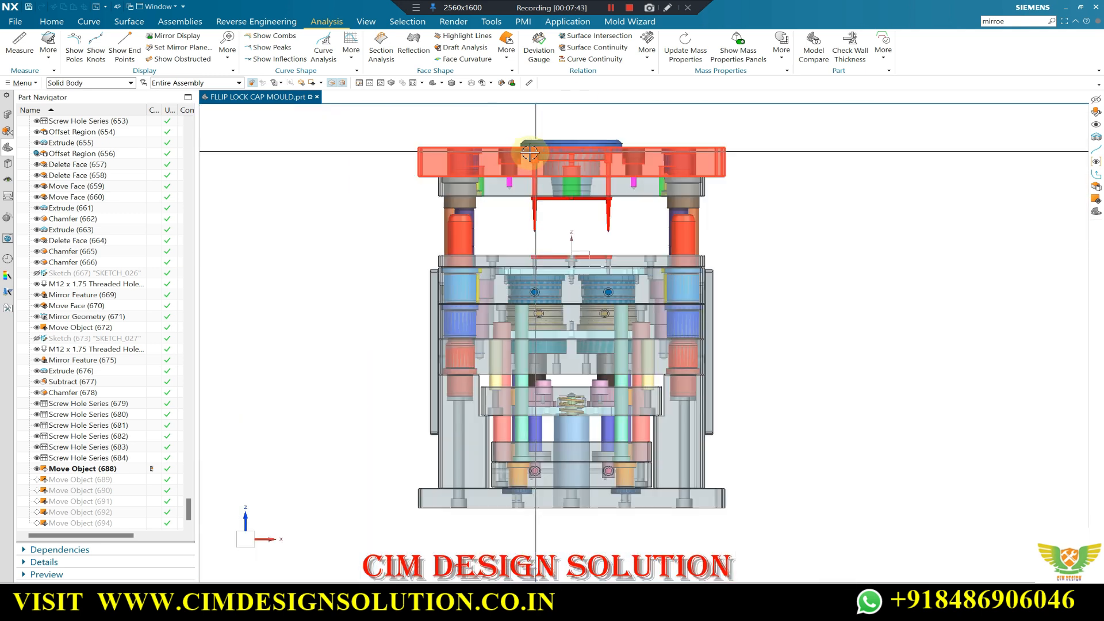
key("Home")
left_click(635, 22)
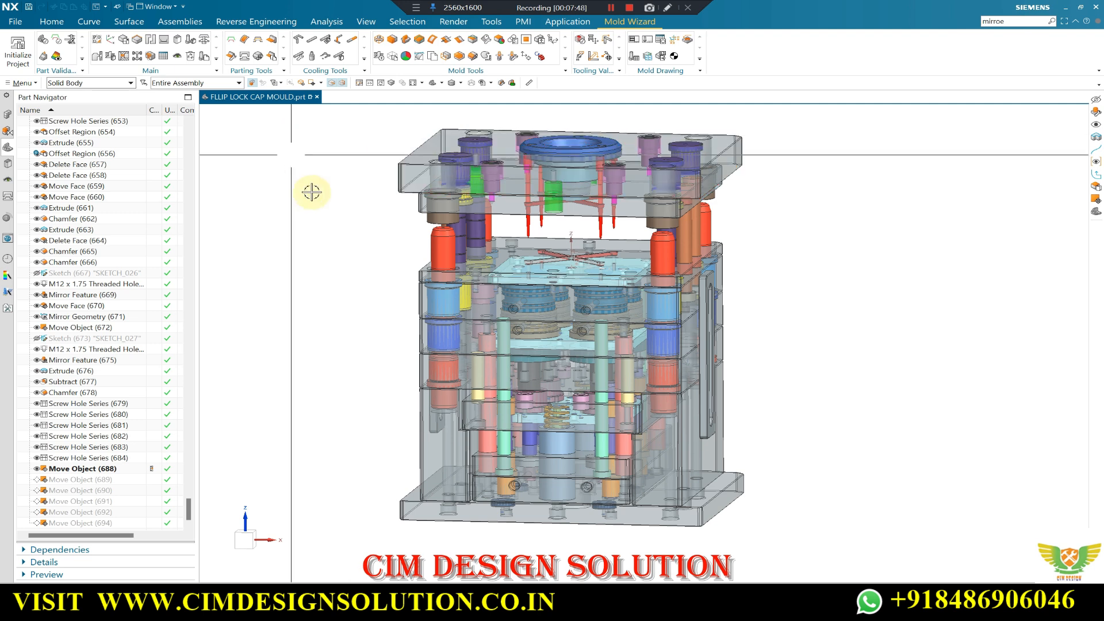
scroll(288, 230, "up", 4)
key("F8")
scroll(596, 206, "up", 3)
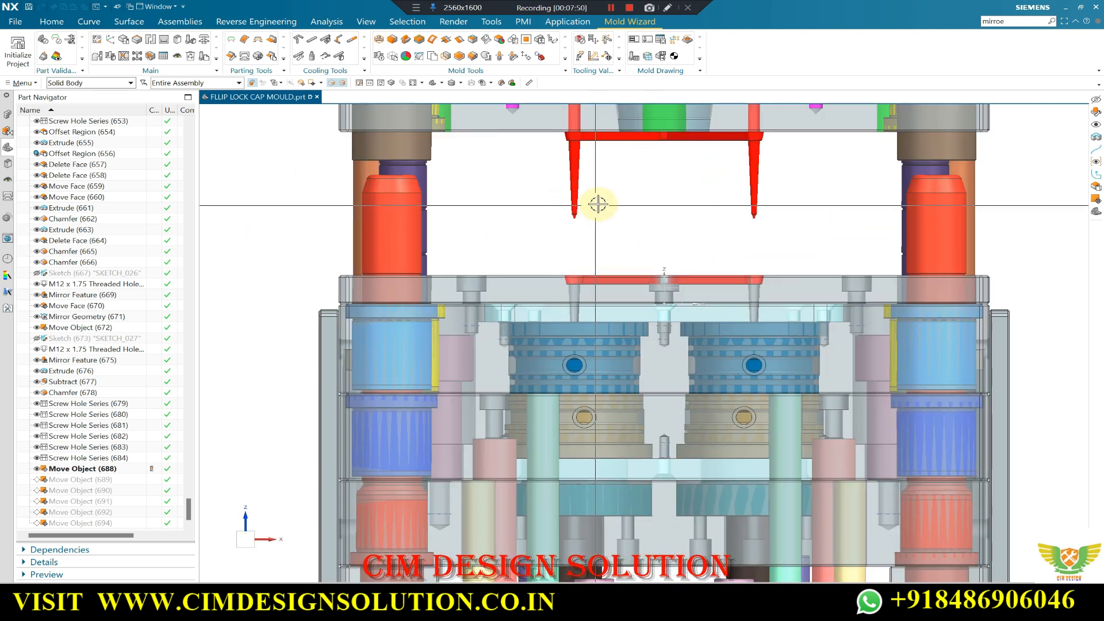
- Compare the hanging runner drops with the first opening gap in the front view at several magnifications
scroll(606, 226, "down", 1)
scroll(576, 214, "down", 1)
middle_click_drag(567, 216, 587, 226)
key("F8")
scroll(555, 247, "down", 1)
scroll(591, 180, "up", 1)
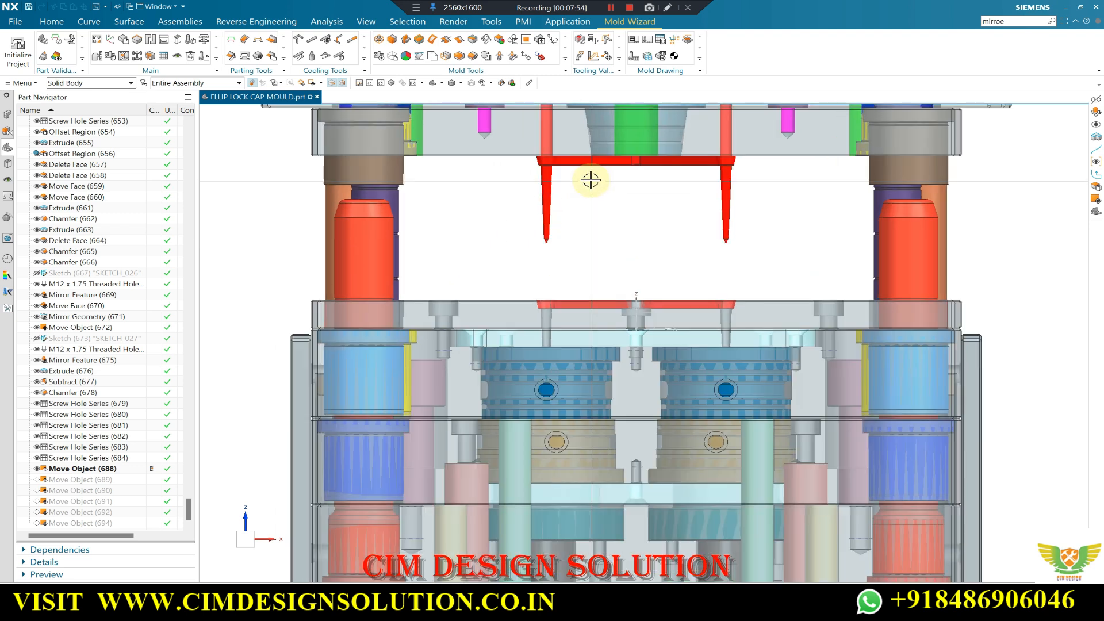
scroll(540, 291, "up", 2)
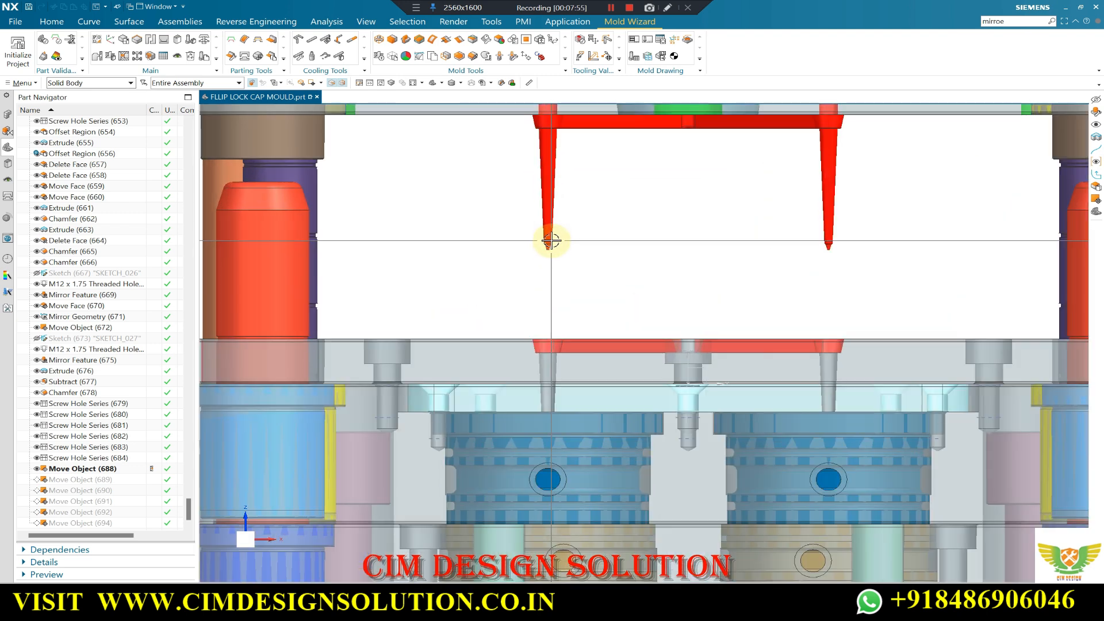
scroll(552, 258, "down", 4)
scroll(555, 220, "up", 2)
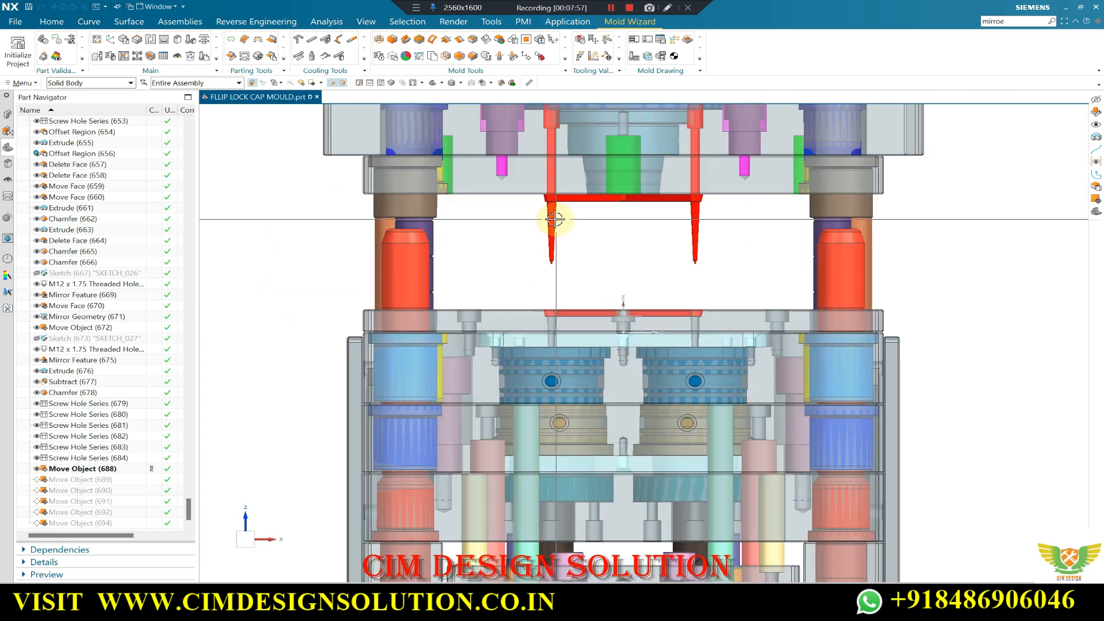
scroll(586, 247, "down", 1)
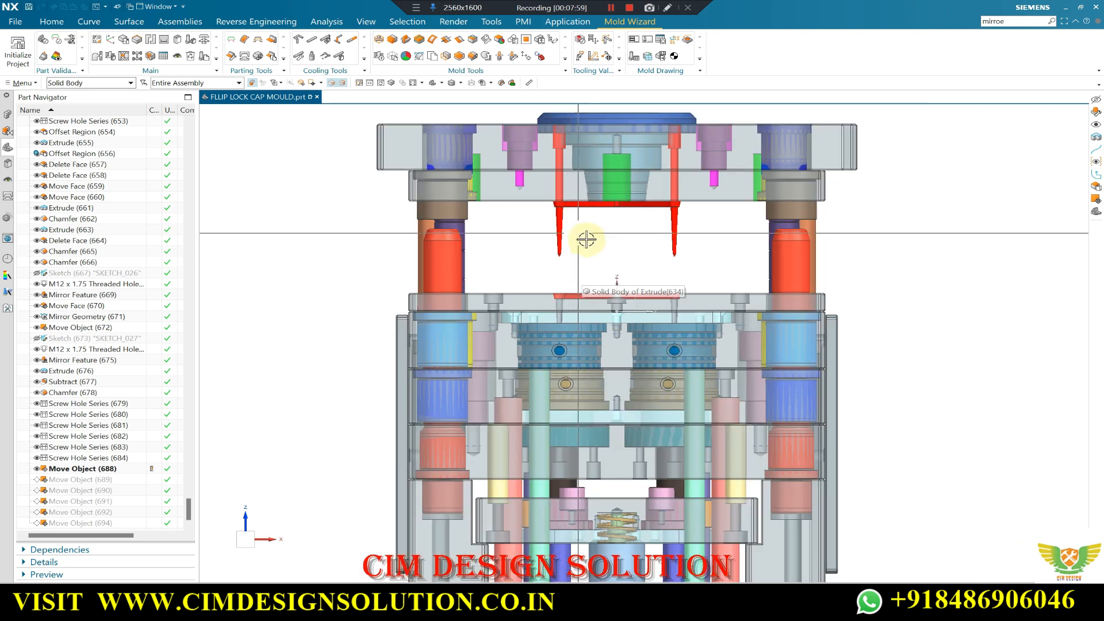
scroll(576, 250, "up", 1)
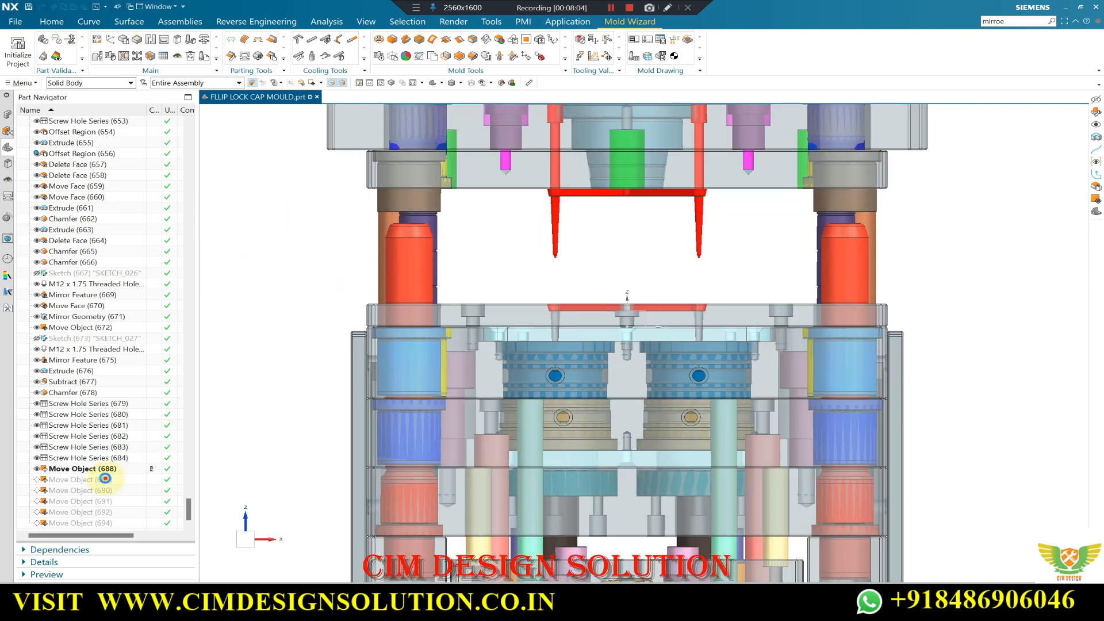
- Examine the slotted side strap and the orange rods reaching into the plates at the mould's side
middle_click_drag(452, 299, 408, 365)
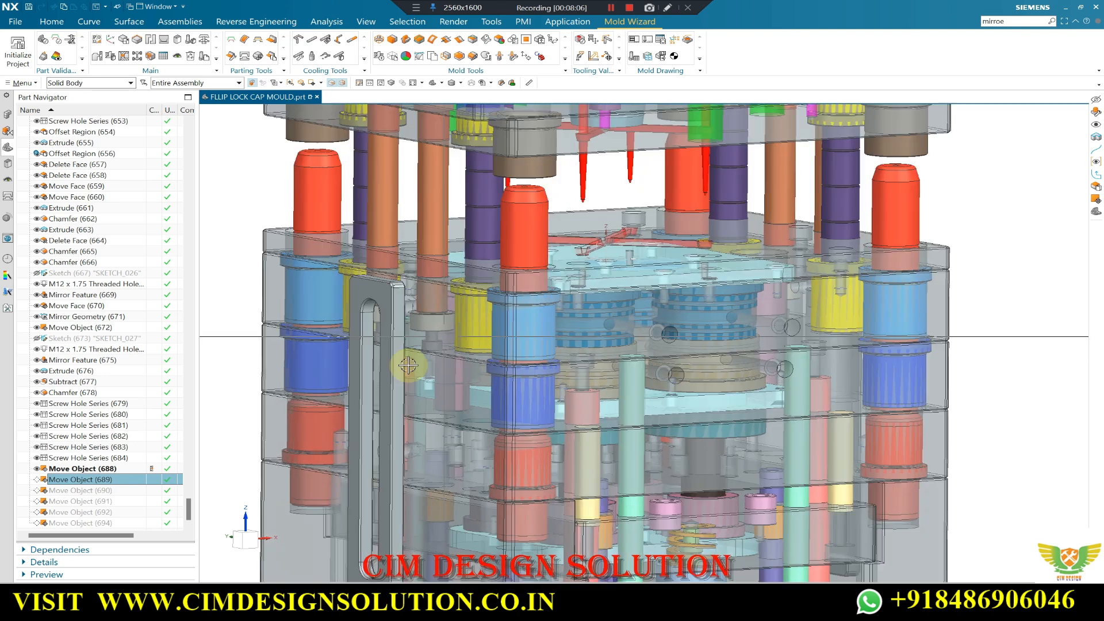
scroll(426, 312, "up", 6)
scroll(496, 290, "down", 9)
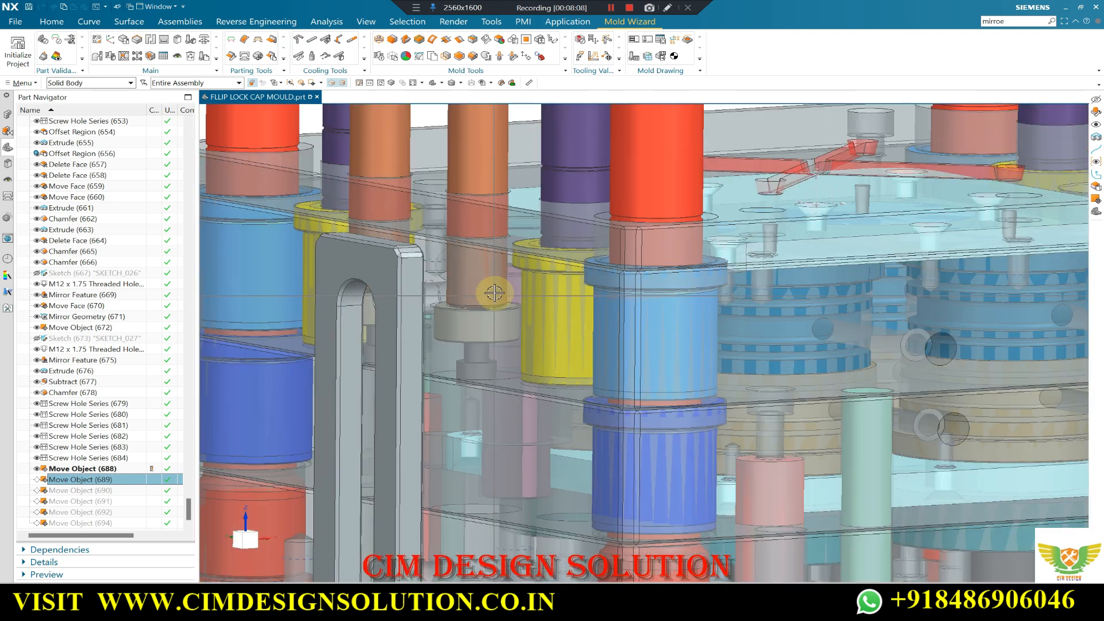
middle_click_drag(500, 287, 426, 270)
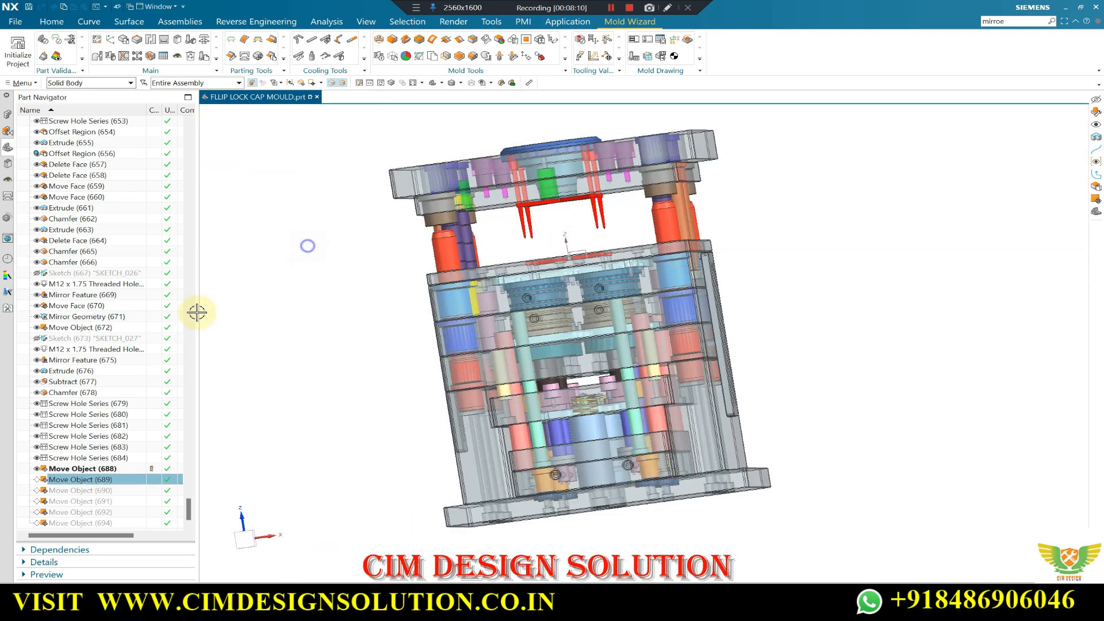
- Make Move Object (689) the current feature to show the second opening, and focus on the upper plates
key("F8")
right_click(85, 479)
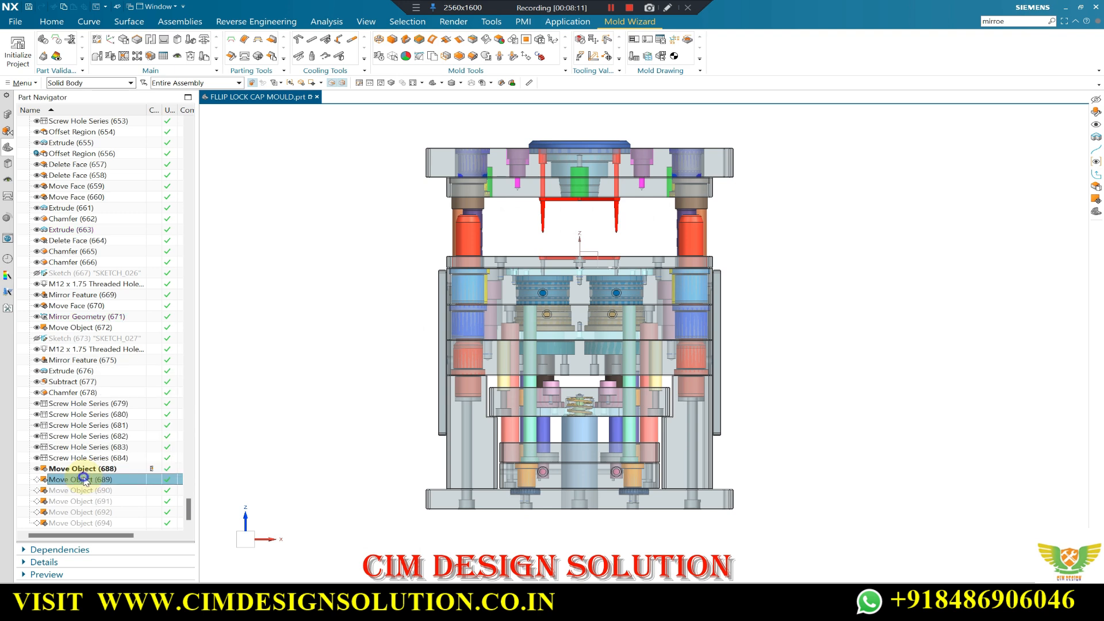
left_click(122, 389)
scroll(485, 174, "up", 5)
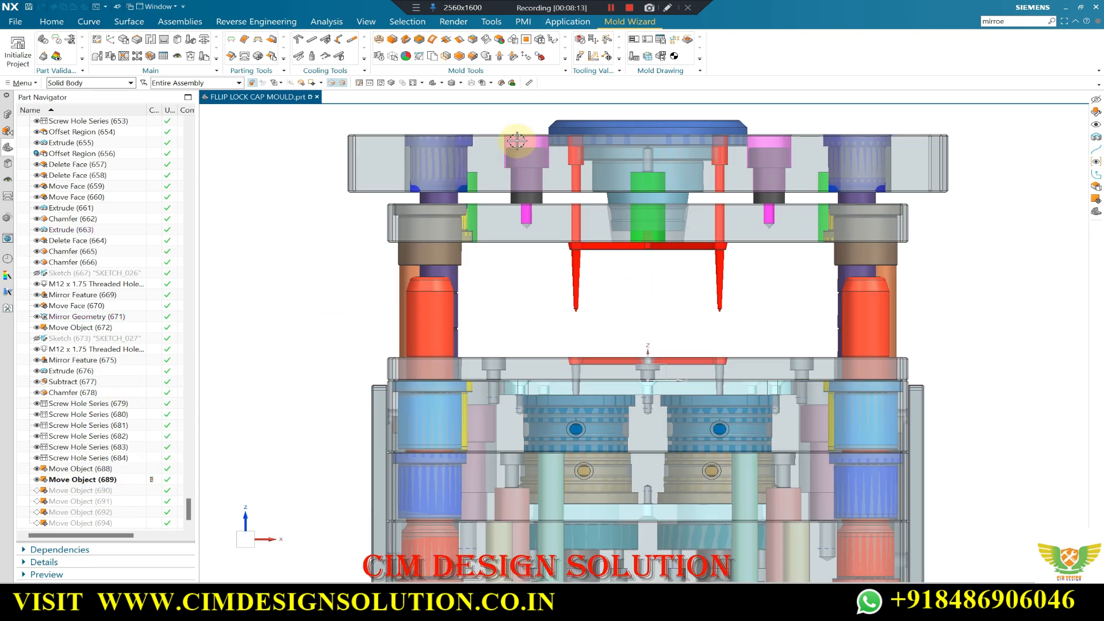
- Examine the slotted side strap, guide pillars and orange rods from the side in the second opening
scroll(513, 179, "down", 4)
middle_click_drag(532, 273, 555, 328)
scroll(550, 274, "down", 2)
scroll(533, 341, "up", 3)
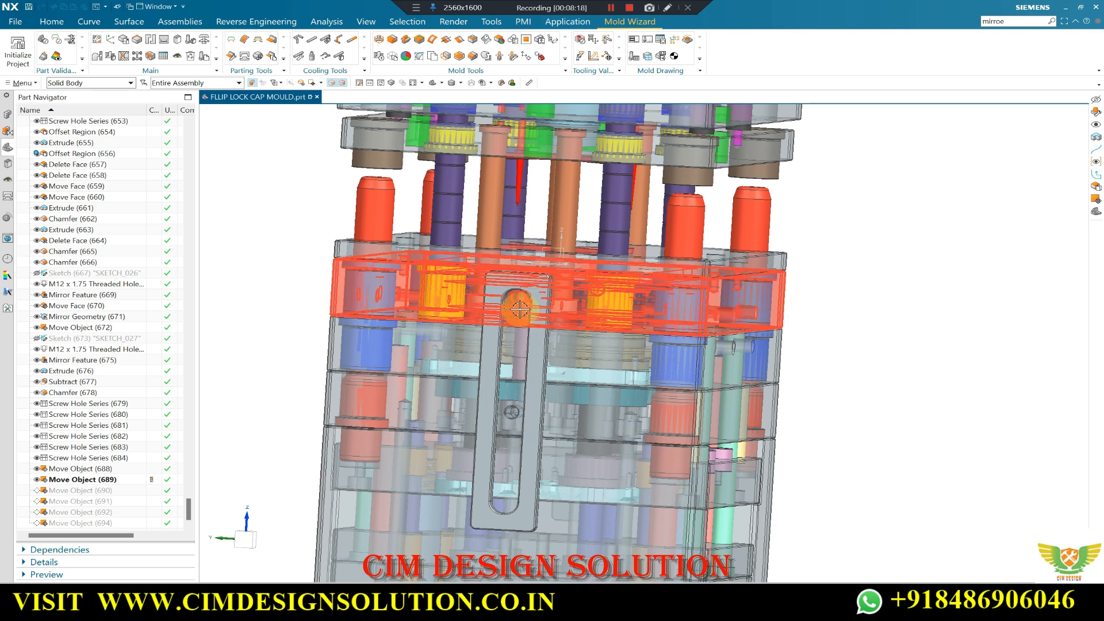
scroll(520, 310, "down", 1)
middle_click_drag(521, 289, 460, 256)
- Examine the gap between the top clamp plate and the plate below it at an angle and from the front
key("F8")
scroll(460, 247, "down", 1)
scroll(463, 183, "up", 5)
scroll(608, 283, "down", 3)
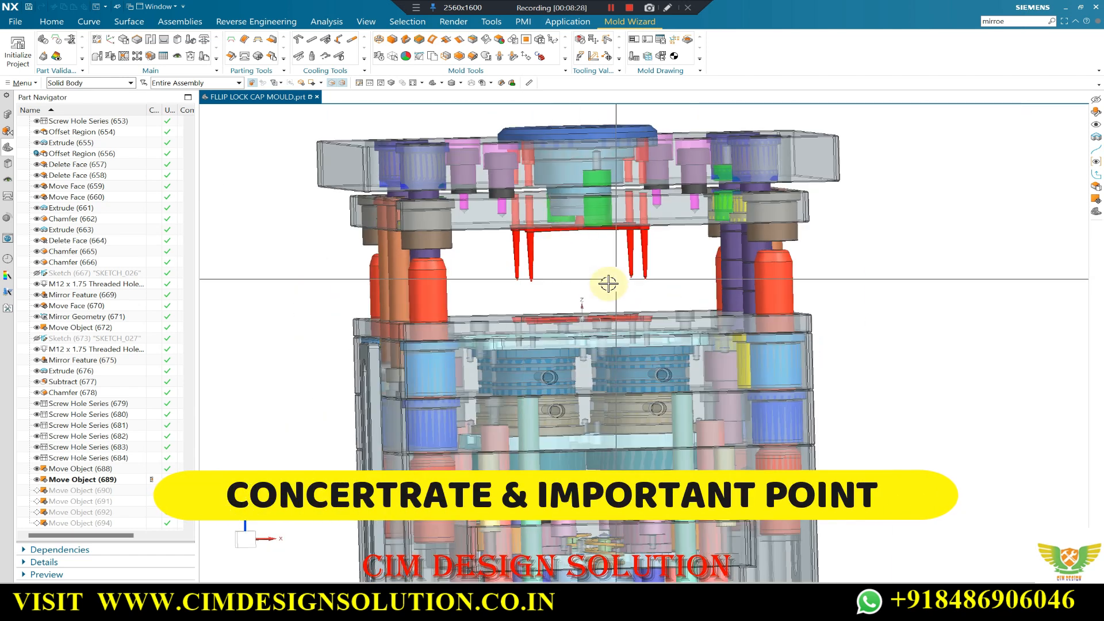
key("F8")
scroll(487, 180, "up", 2)
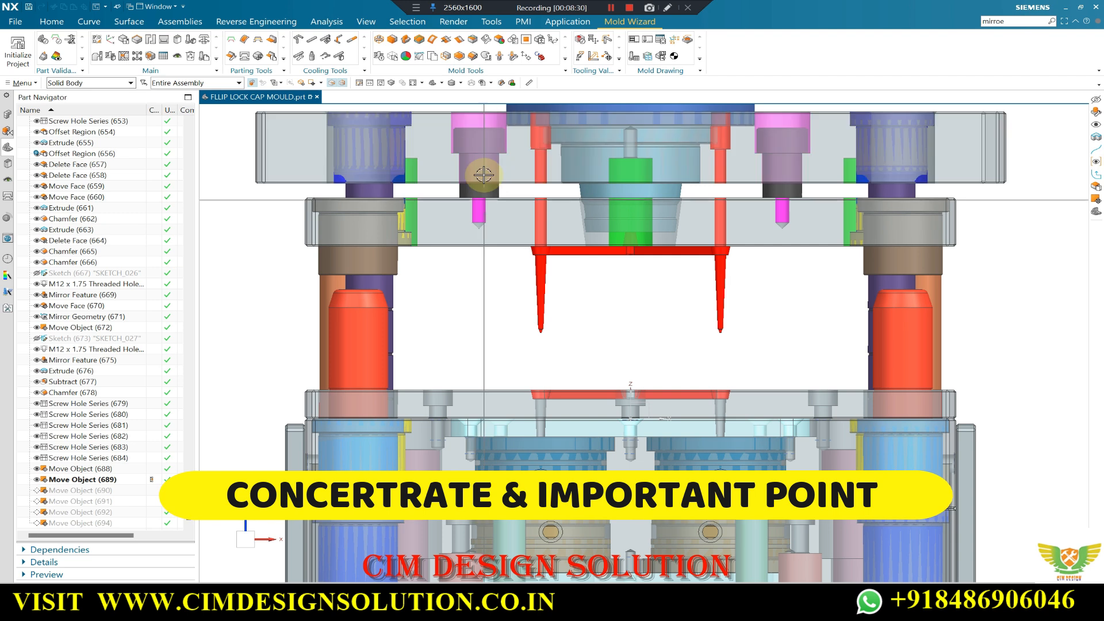
- Undo and restore the second opening movement to compare the top clamp plate's two positions up close
scroll(477, 130, "up", 1)
scroll(446, 270, "up", 2)
key("ctrl+z")
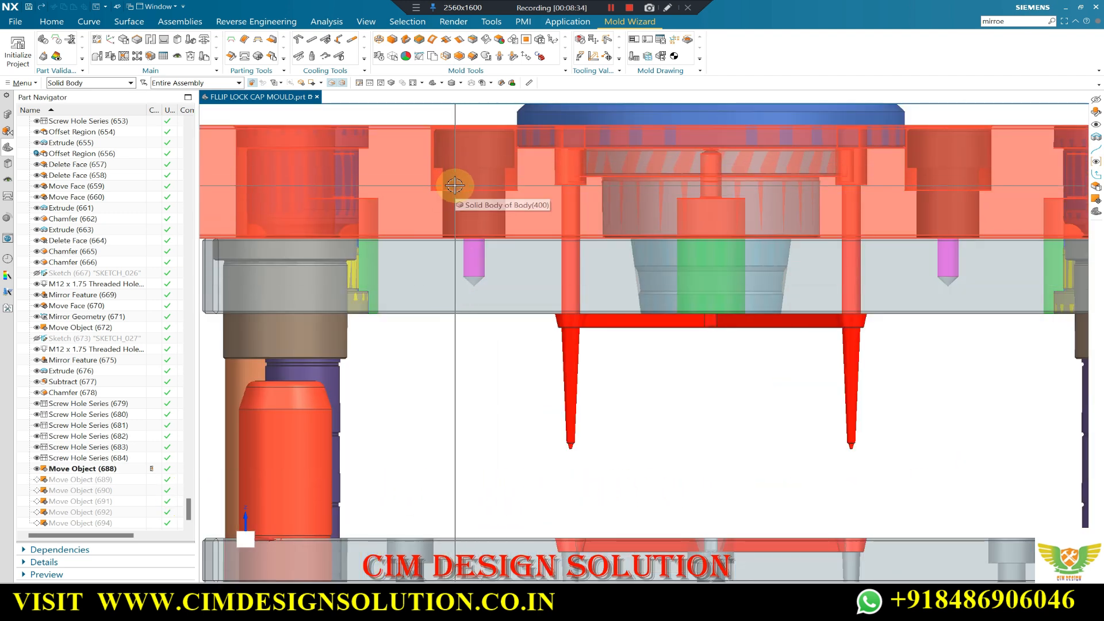
scroll(448, 206, "down", 5)
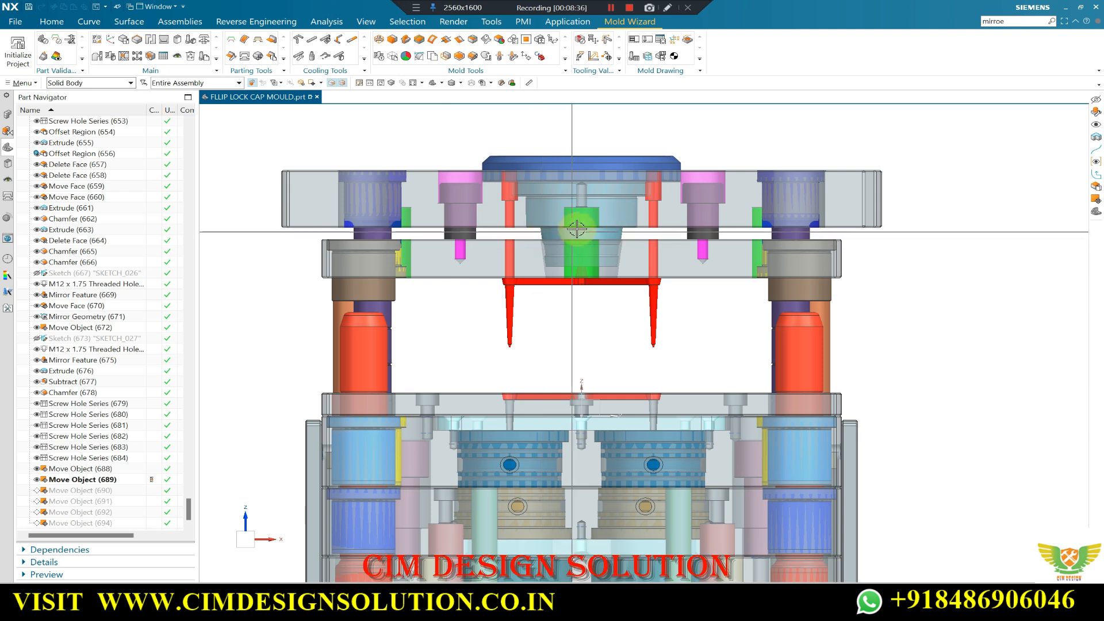
- Examine how the orange rods and slotted side strap relate to the separated plates in the side view
scroll(530, 262, "up", 4)
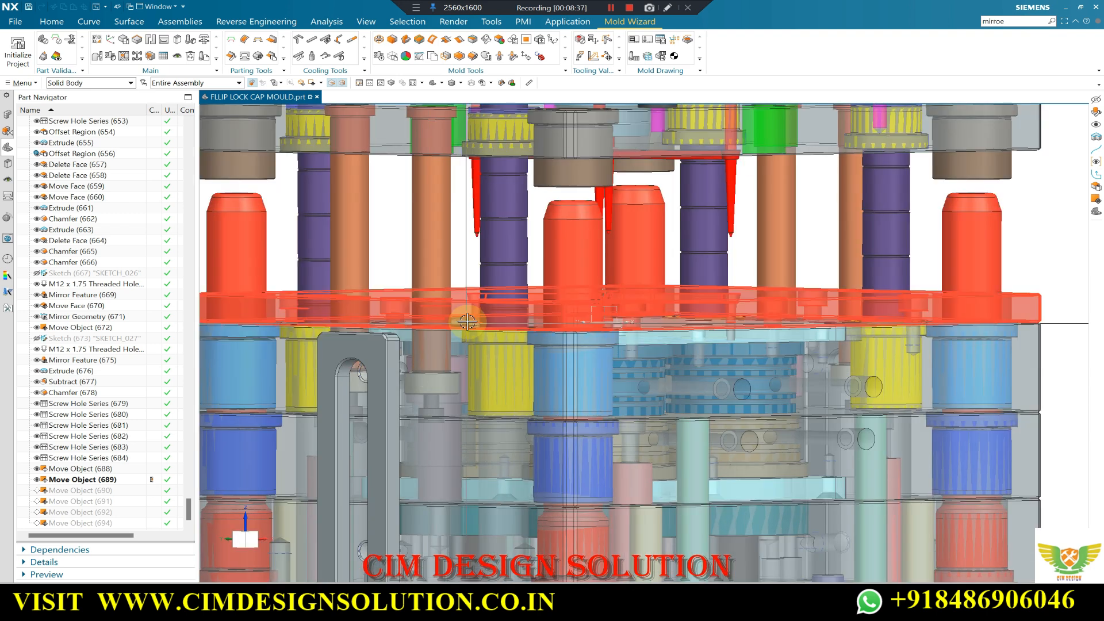
scroll(451, 311, "down", 3)
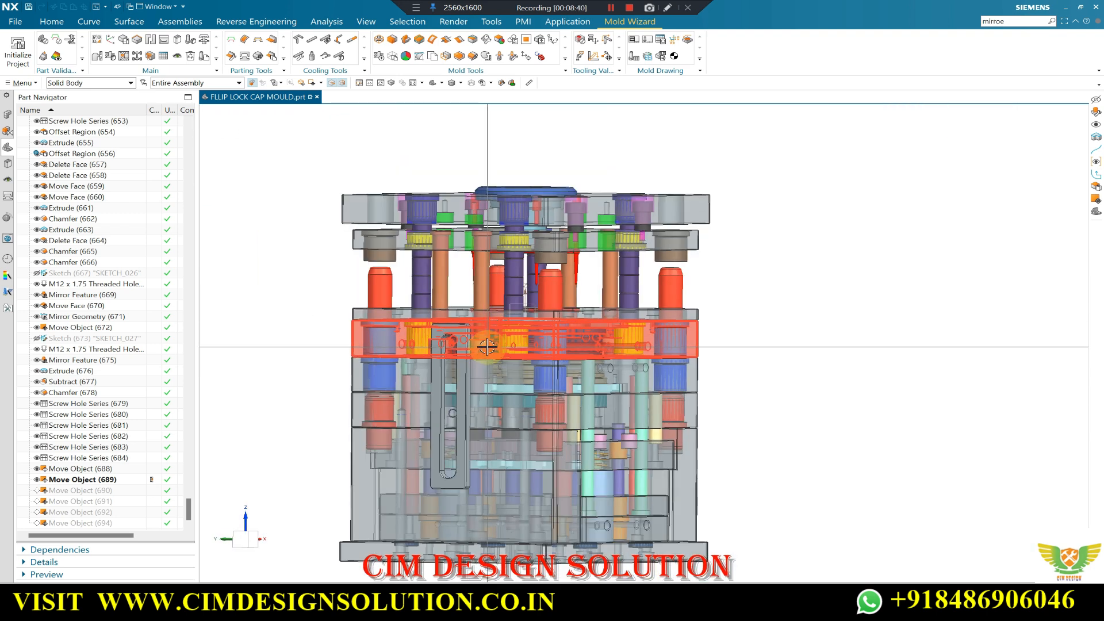
scroll(483, 339, "up", 3)
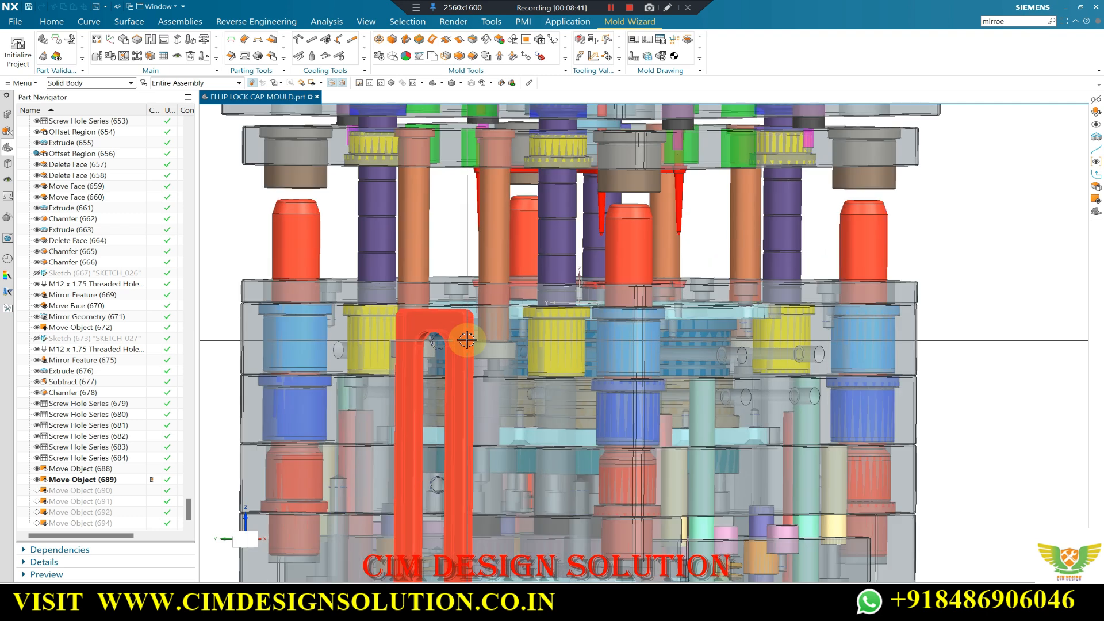
scroll(457, 216, "up", 2)
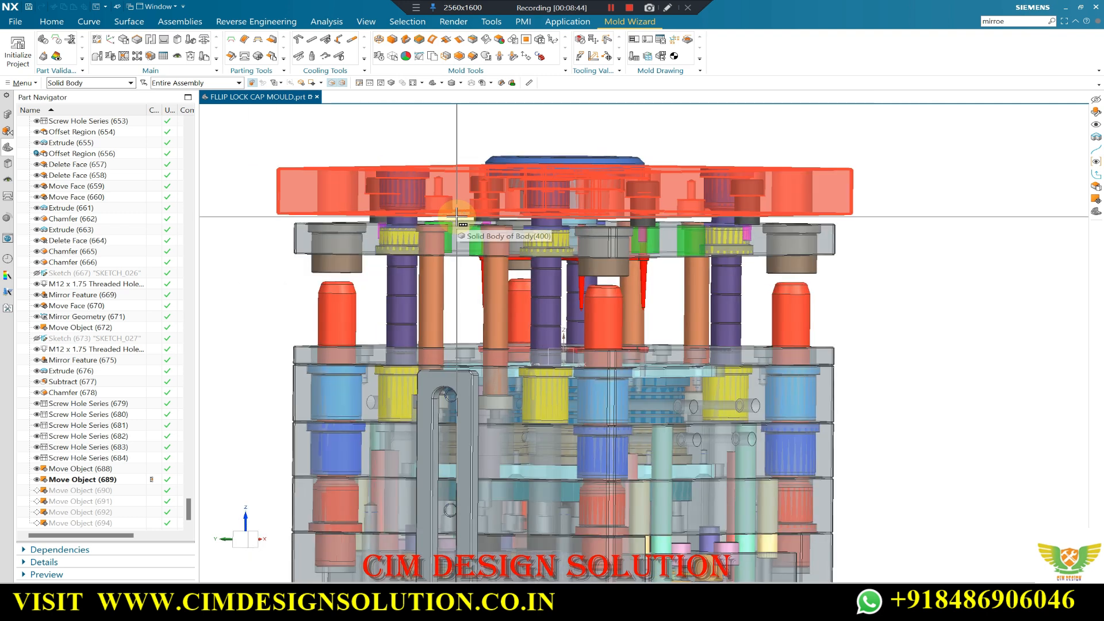
scroll(625, 244, "down", 2)
right_click(875, 257)
left_click(856, 210)
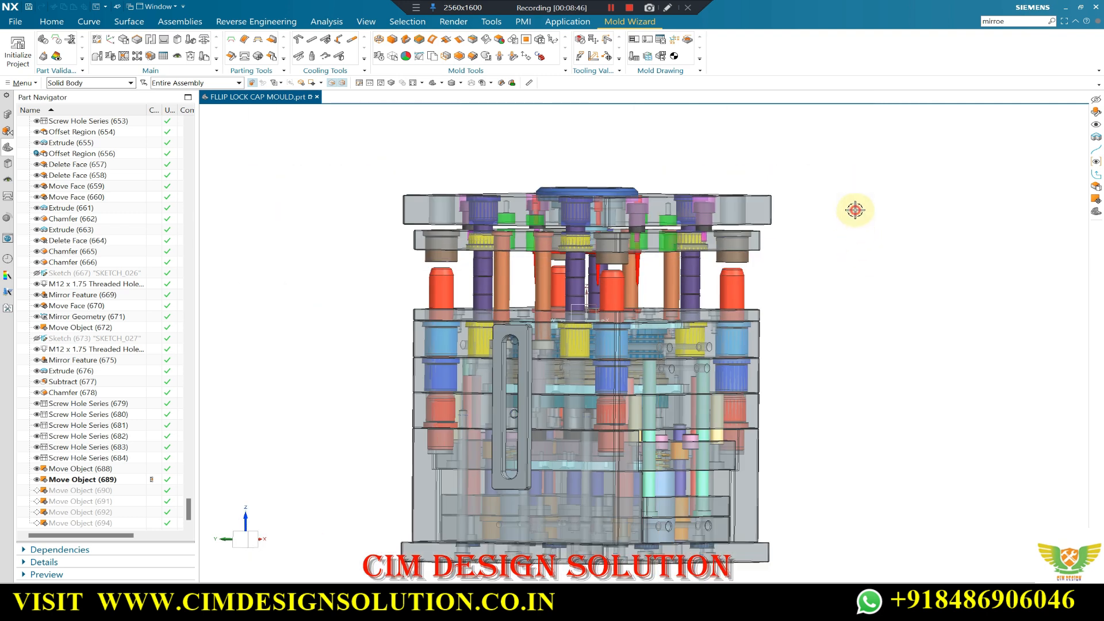
- Compare the top plate gap, magenta-headed screws and runner in the front view with the mould seen from angled sides
scroll(603, 204, "up", 5)
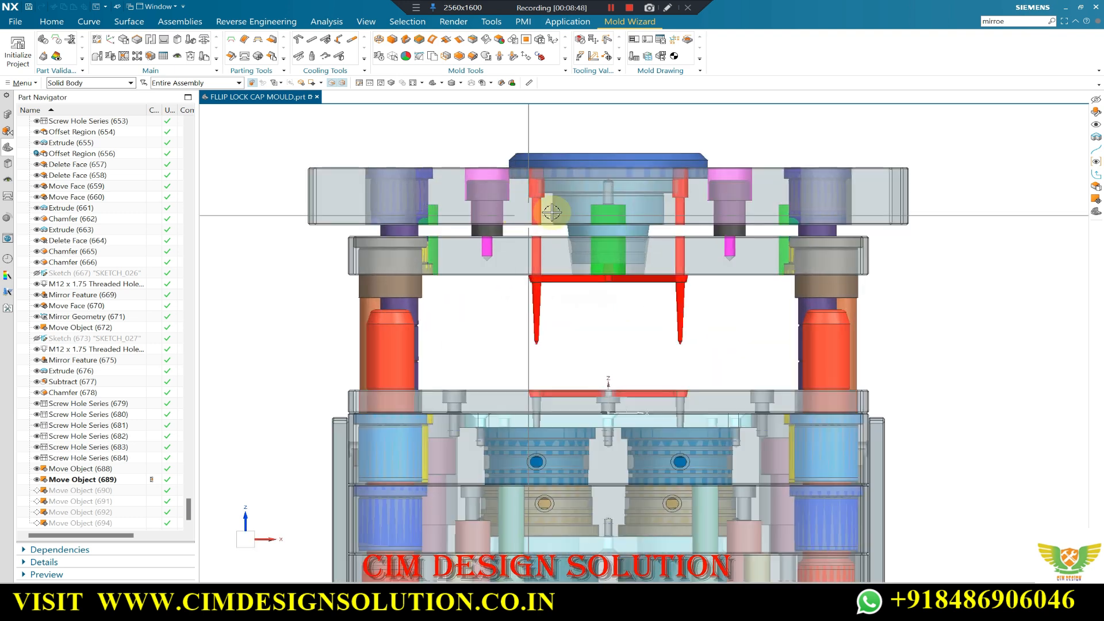
scroll(617, 258, "down", 2)
middle_click_drag(486, 291, 442, 418)
scroll(442, 419, "down", 4)
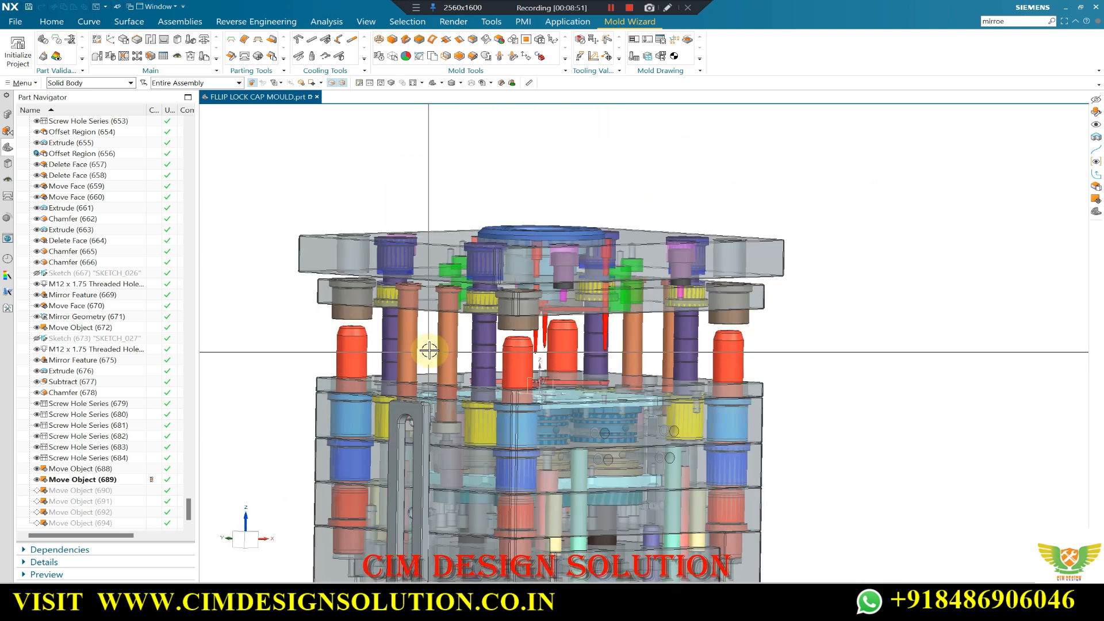
middle_click_drag(570, 387, 574, 368)
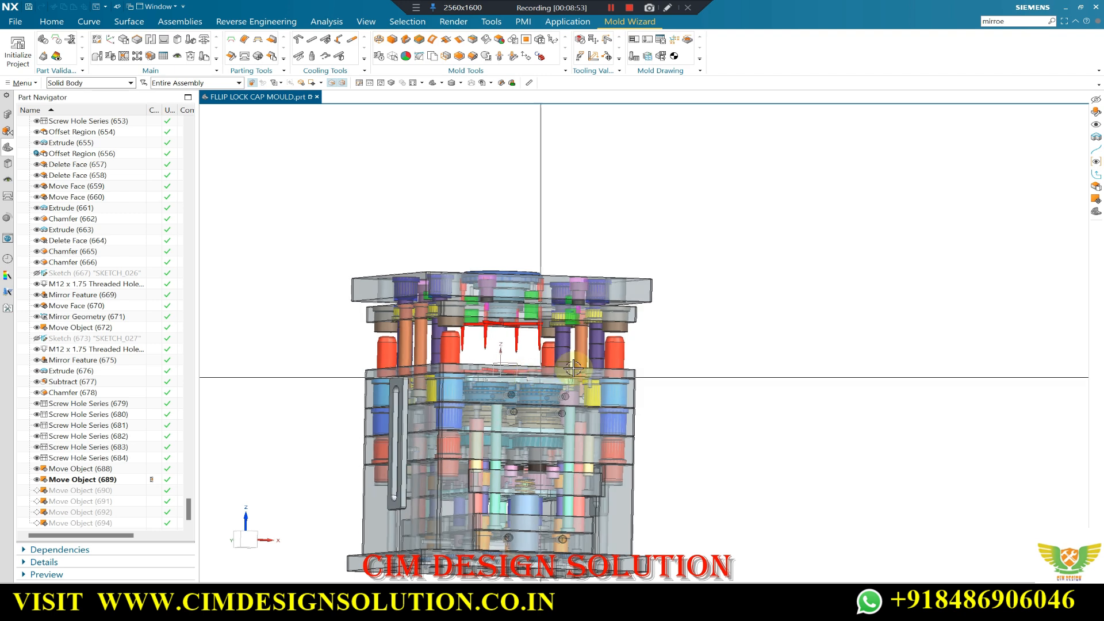
key("F8")
scroll(473, 322, "up", 2)
scroll(435, 291, "up", 1)
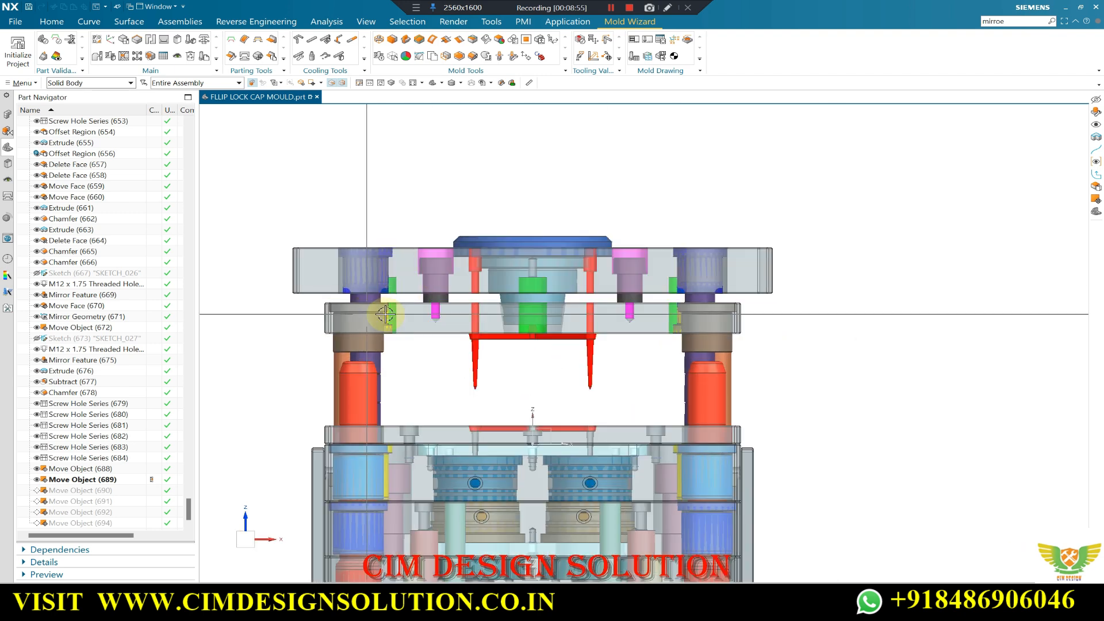
- Make Move Object (690) the current feature and view the opened cavity plate from the front and at an angle
left_click(92, 410)
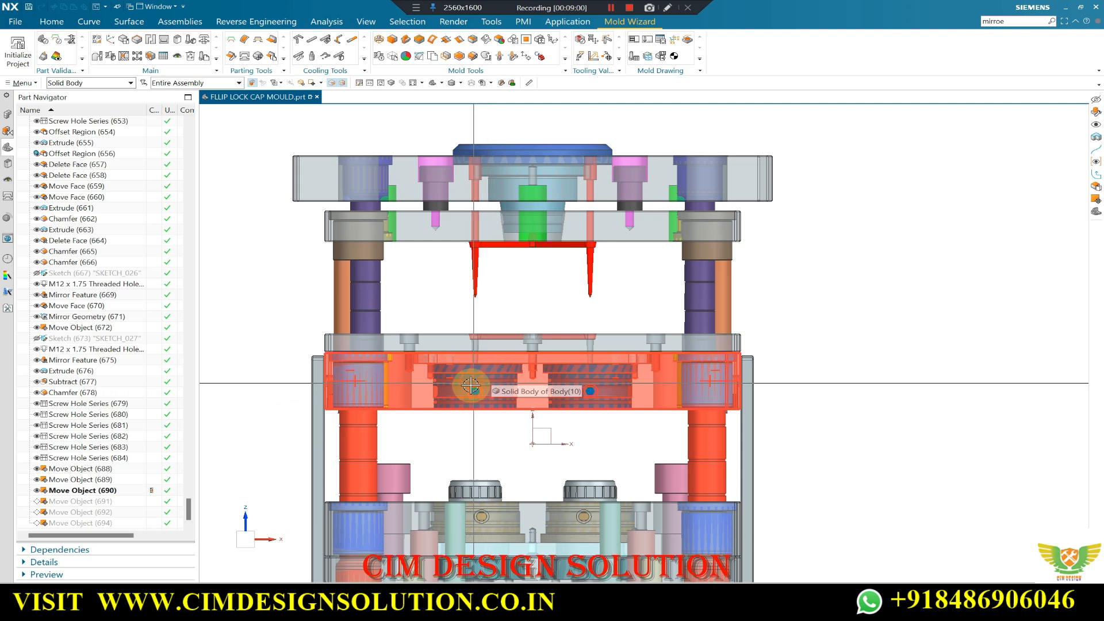
middle_click_drag(425, 386, 407, 375)
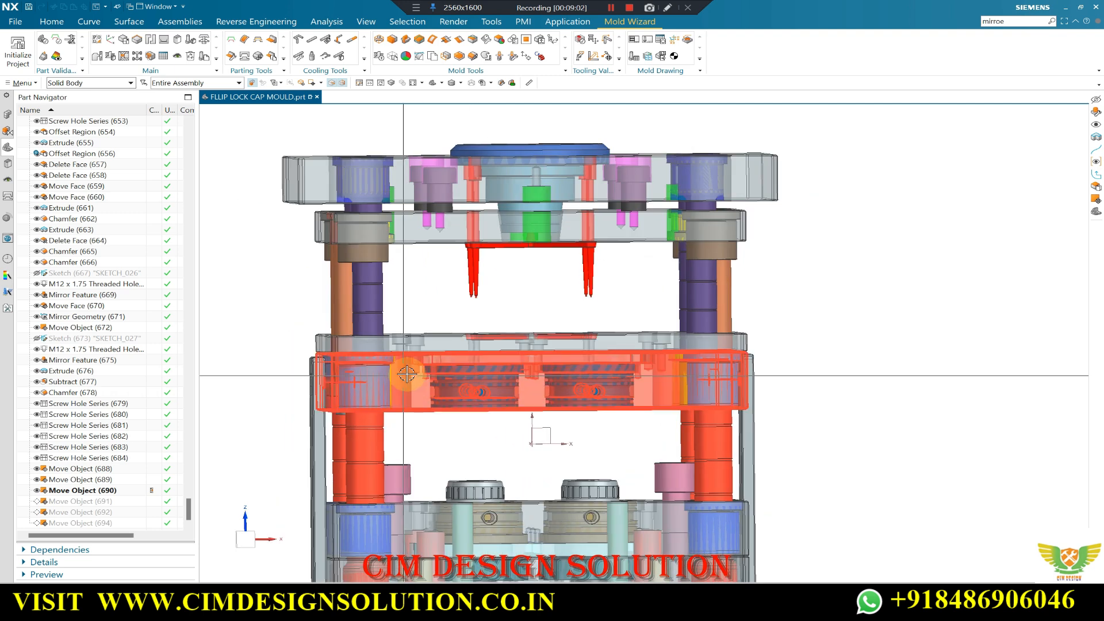
scroll(612, 345, "down", 2)
scroll(631, 400, "up", 2)
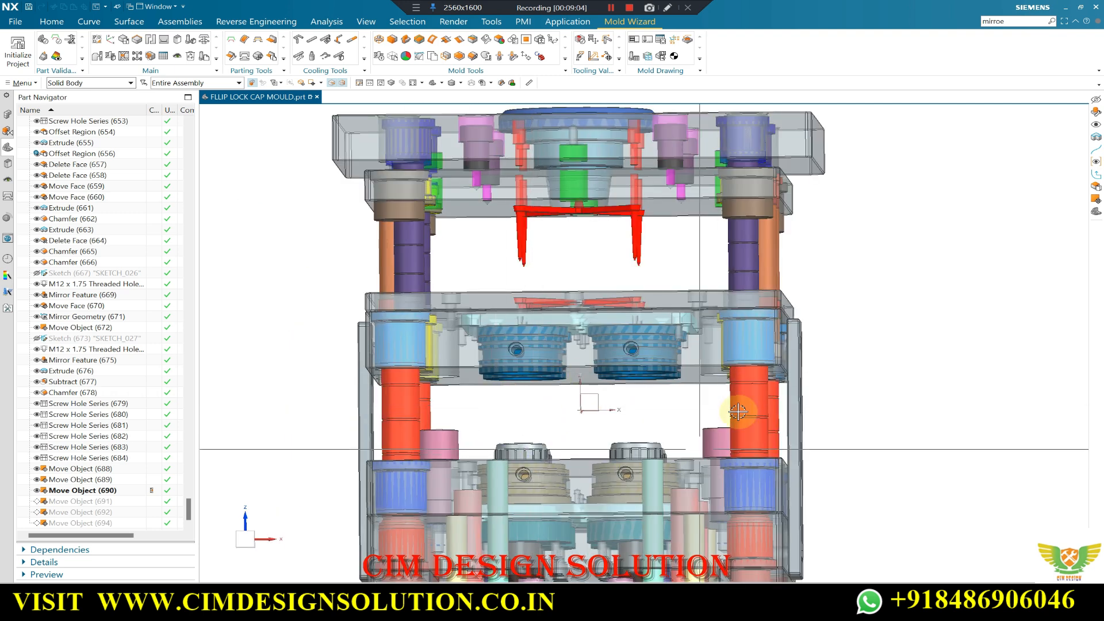
scroll(682, 342, "down", 1)
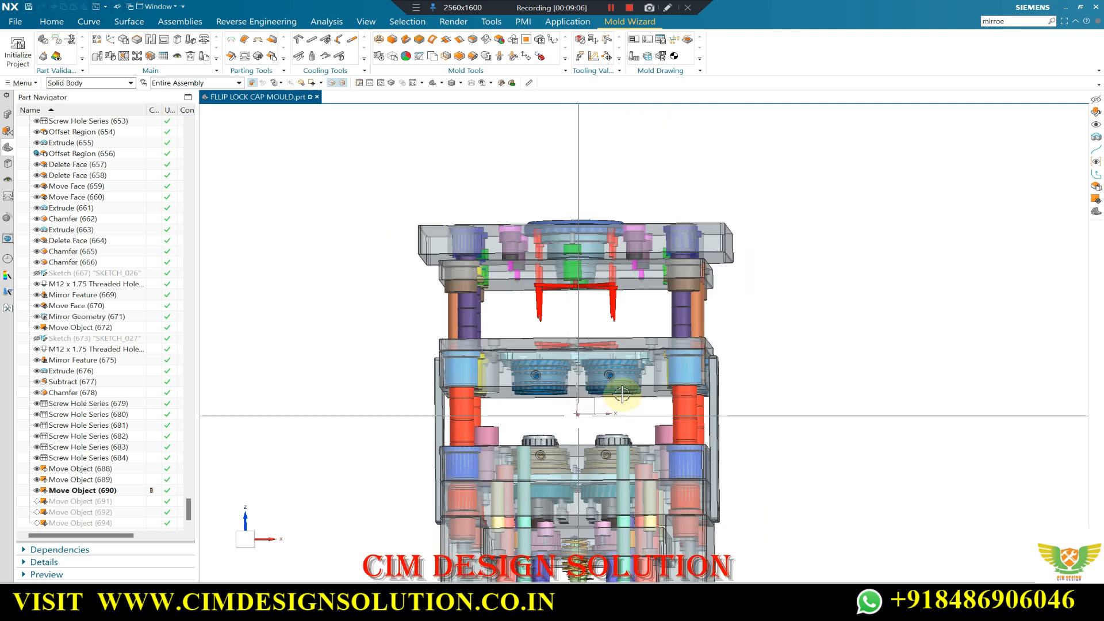
scroll(742, 319, "down", 1)
scroll(559, 253, "up", 2)
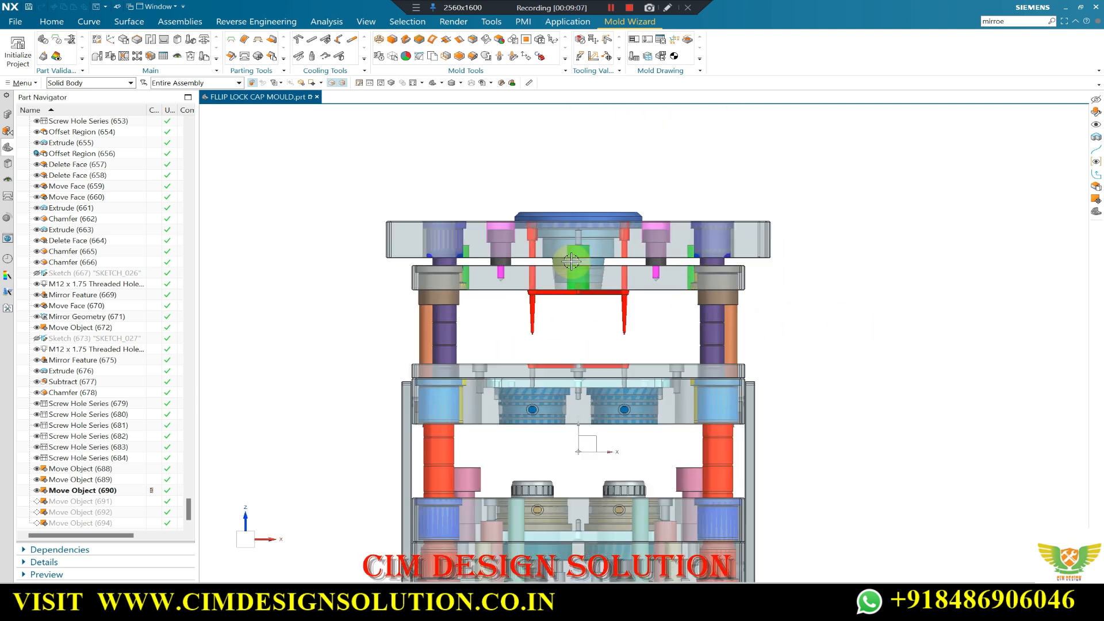
- Examine the top clamp plate, the plate below it and the red runner in the front view
scroll(563, 240, "down", 1)
scroll(488, 415, "down", 1)
middle_click_drag(490, 419, 507, 437)
scroll(439, 357, "up", 1)
key("F8")
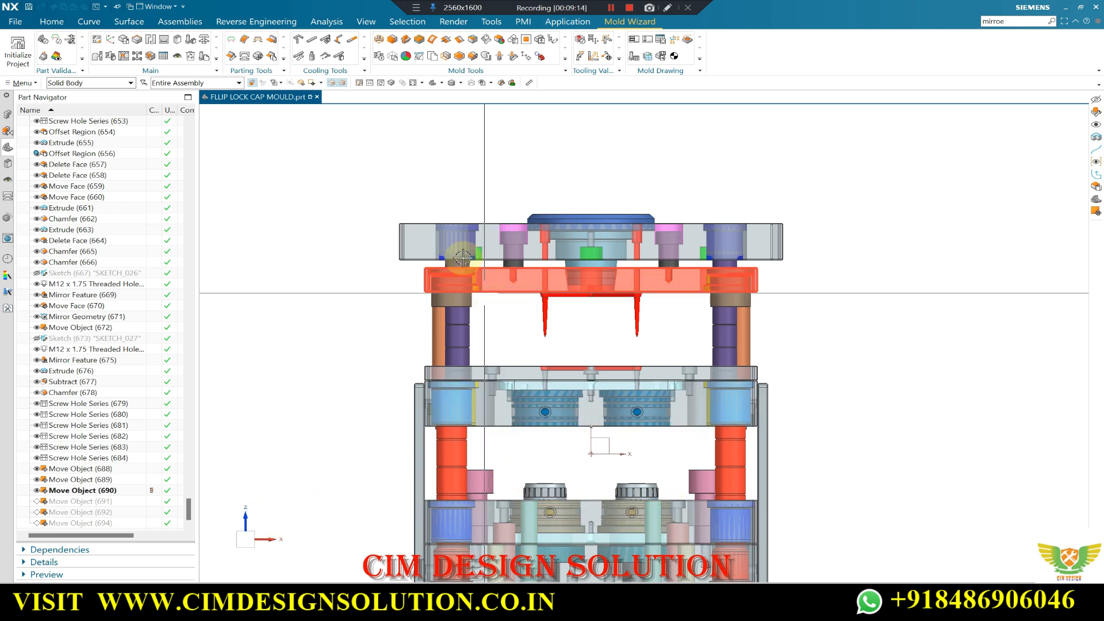
scroll(480, 272, "up", 2)
scroll(479, 272, "up", 1)
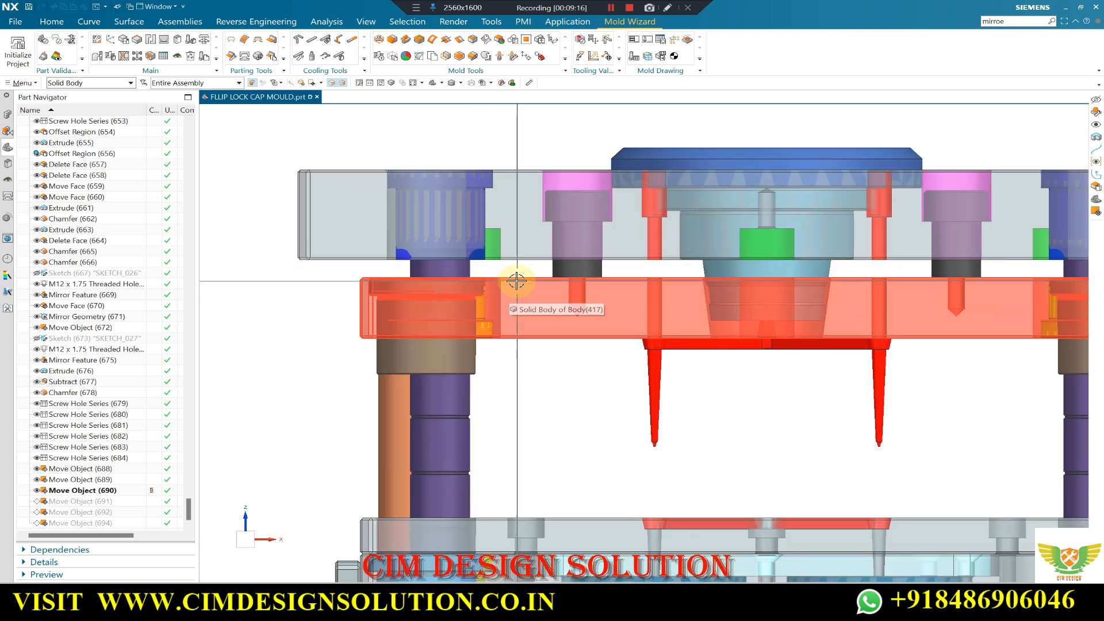
scroll(619, 240, "down", 4)
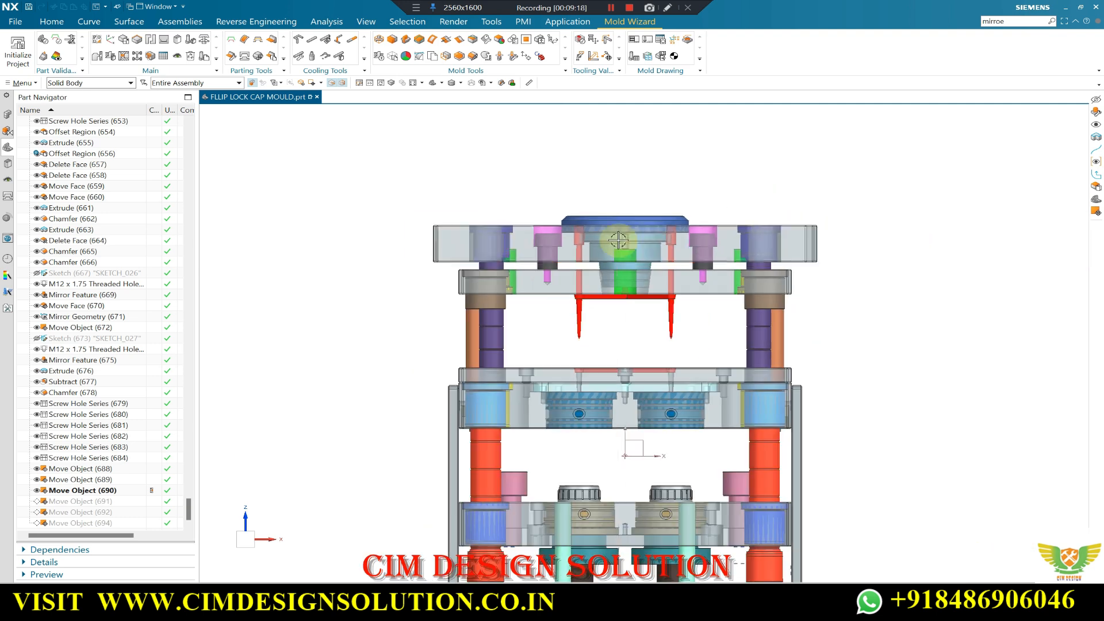
scroll(618, 240, "up", 2)
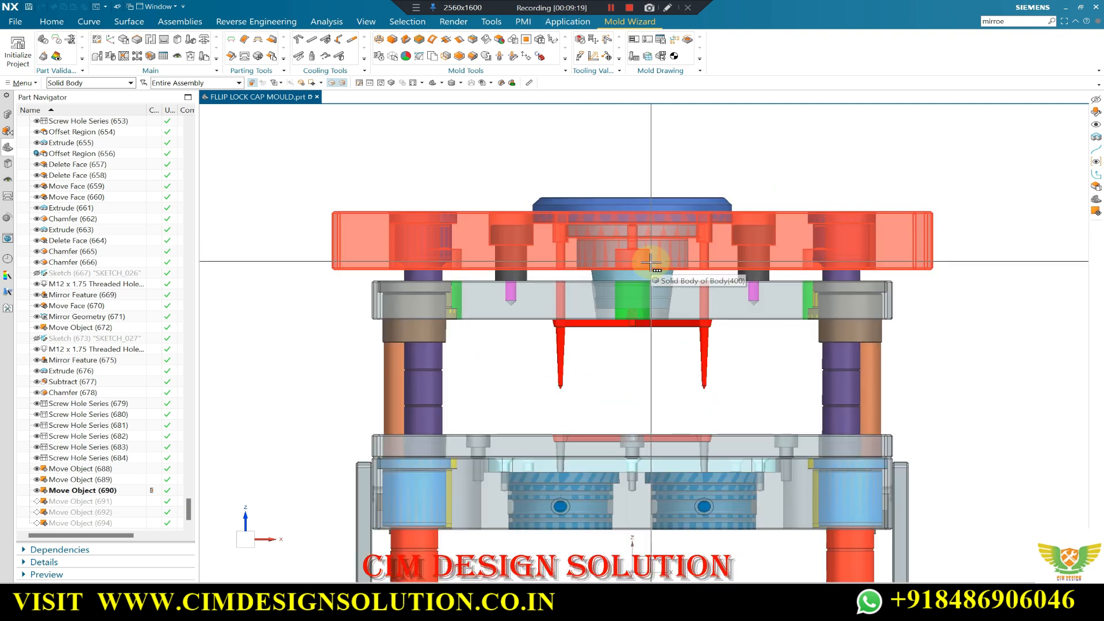
scroll(656, 265, "down", 1)
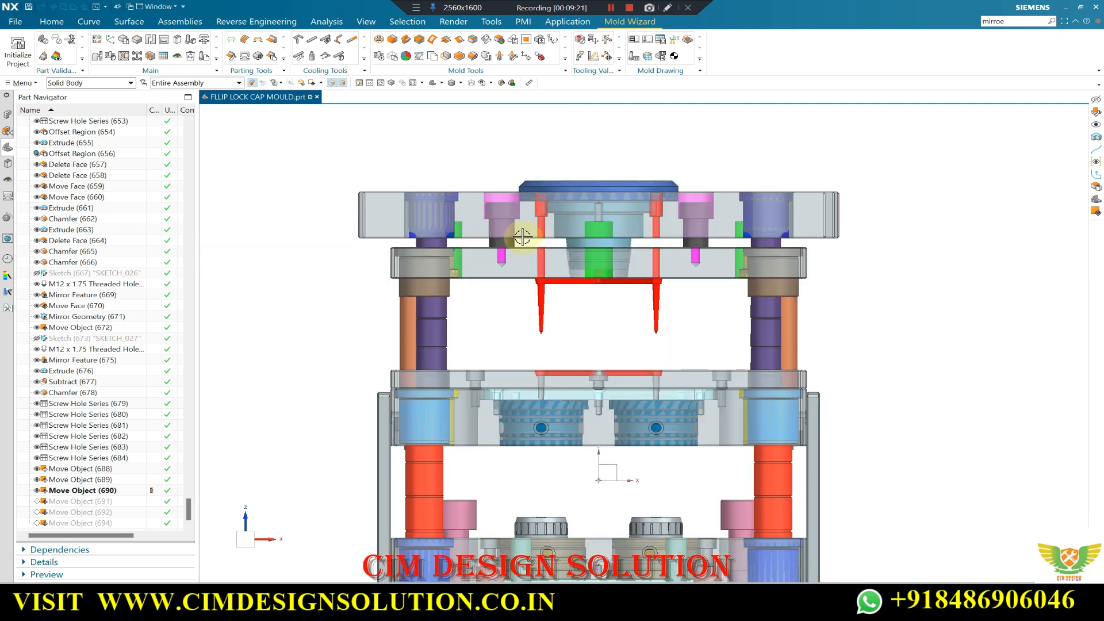
- Examine the separated upper plates, guide pillars and slotted side strap from angled views
scroll(523, 237, "down", 1)
scroll(456, 404, "down", 2)
middle_click_drag(456, 405, 477, 413)
scroll(469, 402, "up", 1)
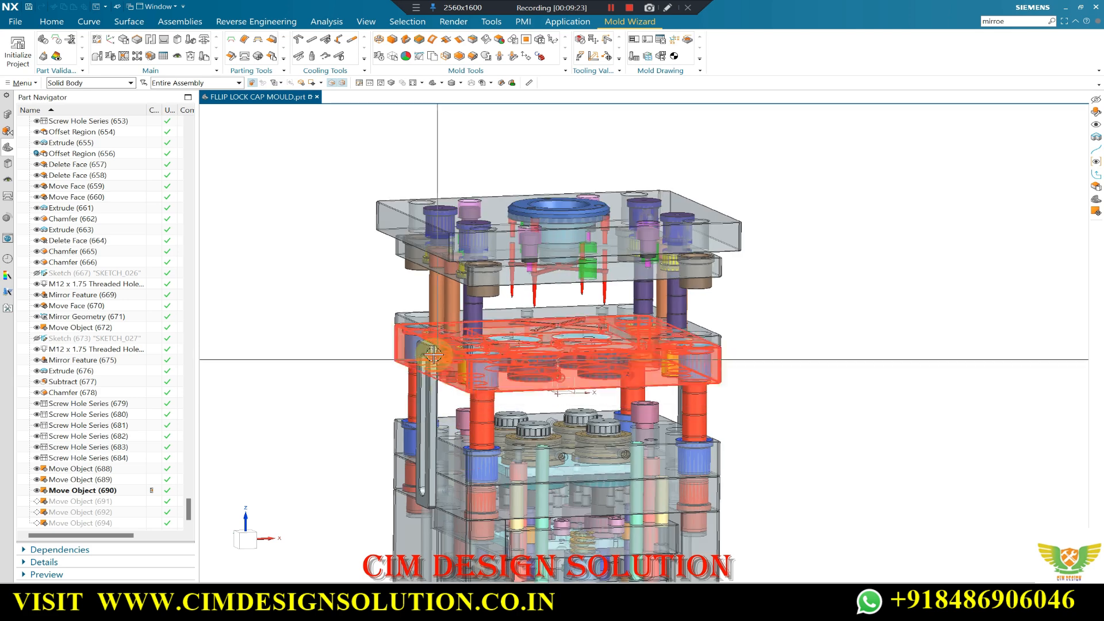
scroll(485, 252, "up", 2)
scroll(491, 406, "down", 2)
middle_click_drag(480, 374, 338, 289)
key("F8")
scroll(476, 207, "up", 1)
middle_click_drag(436, 231, 468, 230)
scroll(557, 194, "up", 2)
scroll(511, 251, "down", 2)
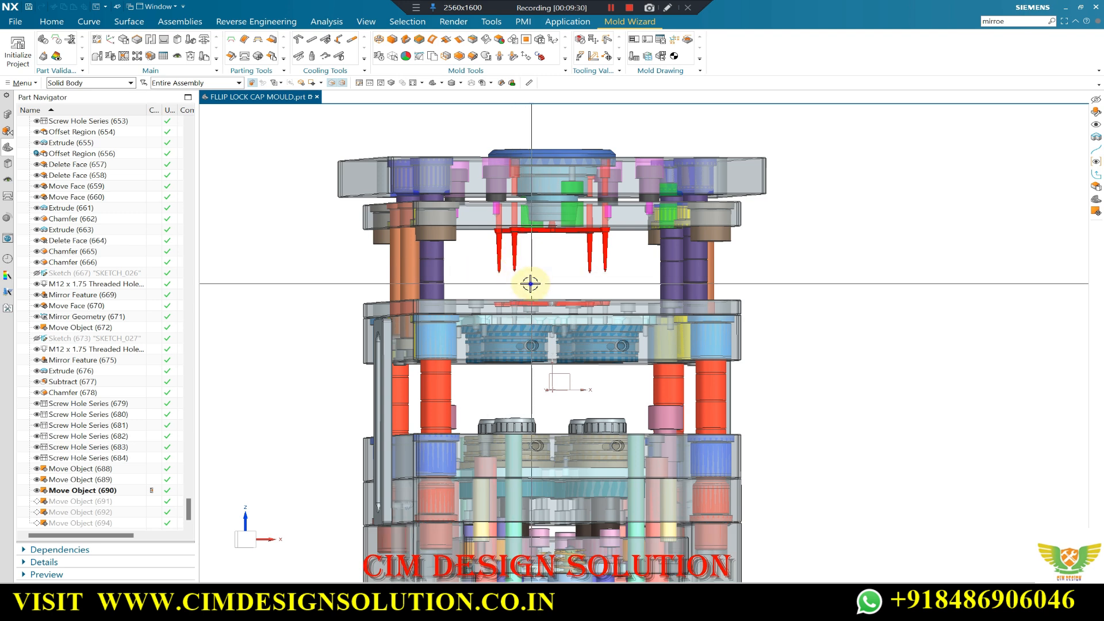
- Examine the opening between the cavity plate and the core inserts from the front view
key("F8")
scroll(610, 238, "up", 2)
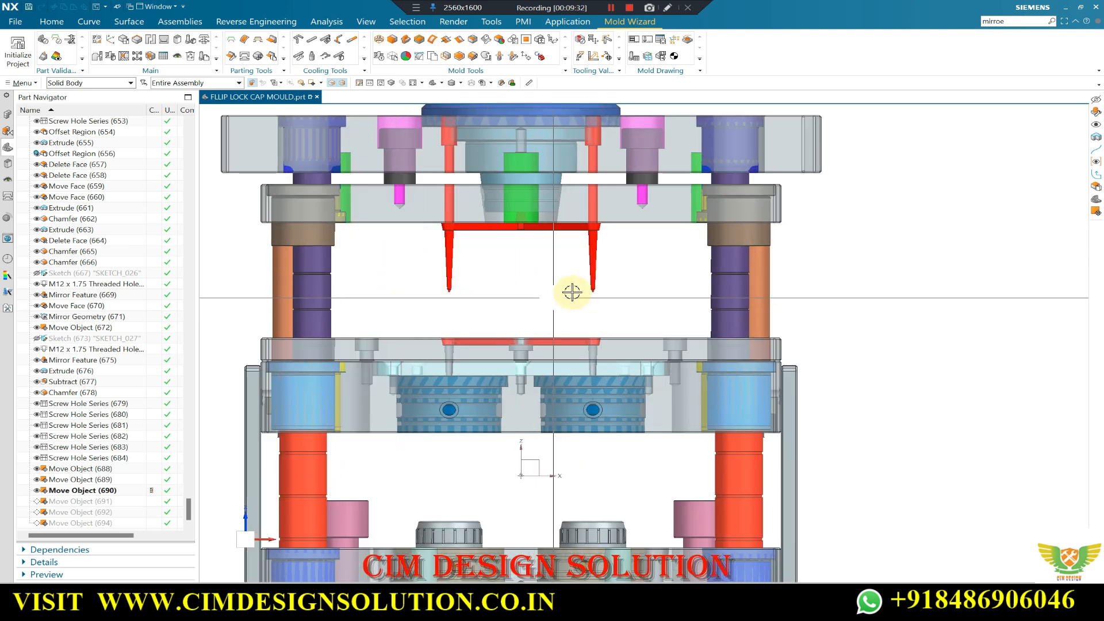
scroll(572, 292, "down", 1)
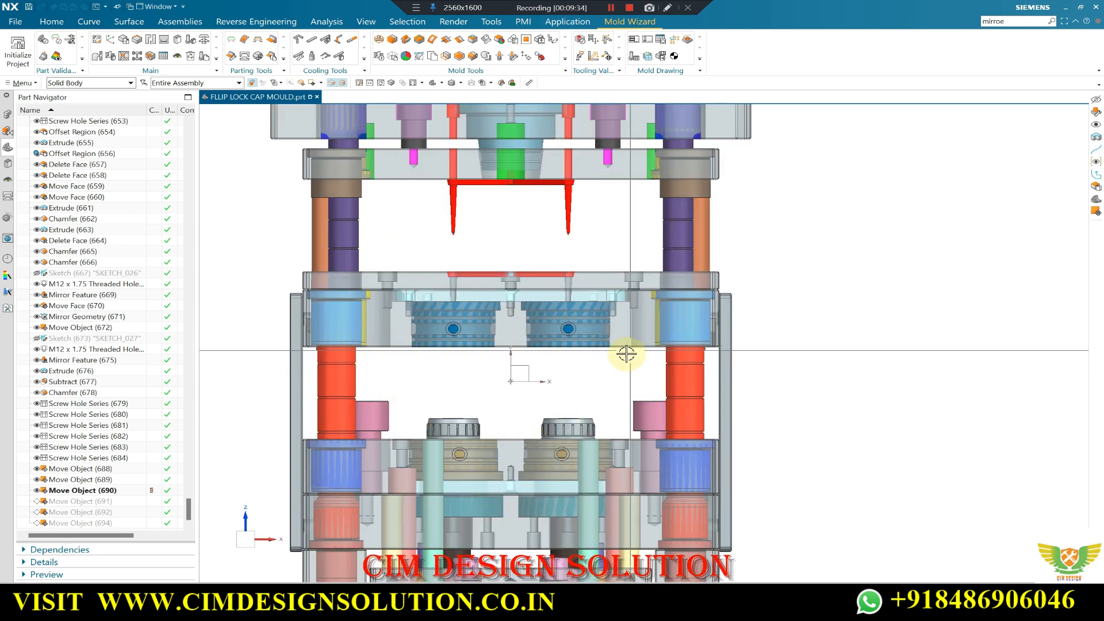
scroll(627, 350, "down", 2)
scroll(537, 198, "up", 2)
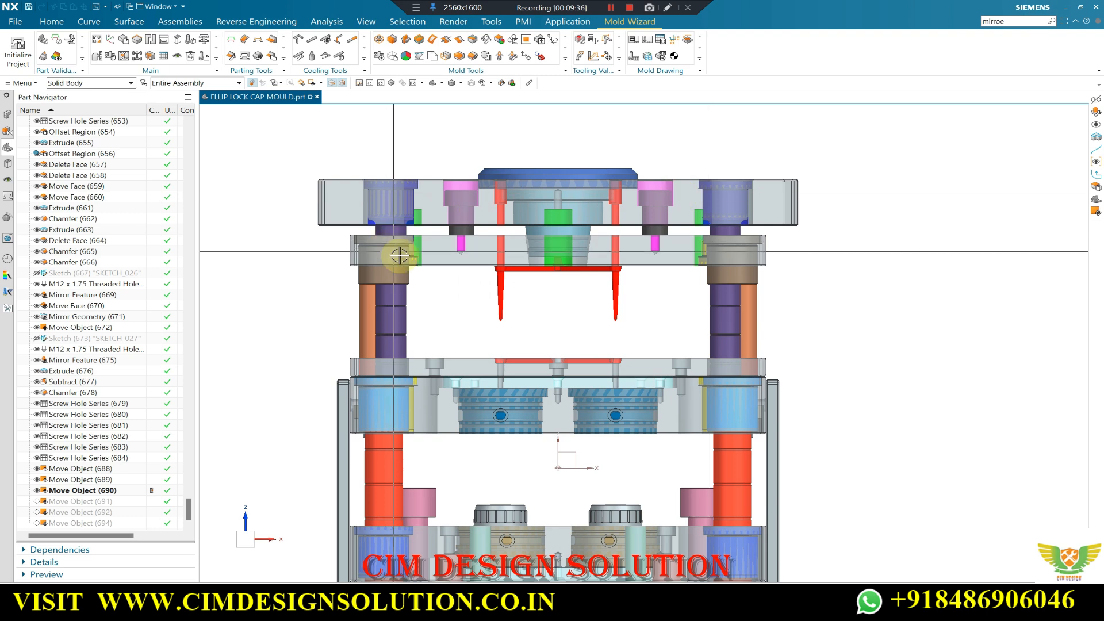
scroll(564, 208, "down", 4)
middle_click_drag(526, 233, 622, 256)
key("F8")
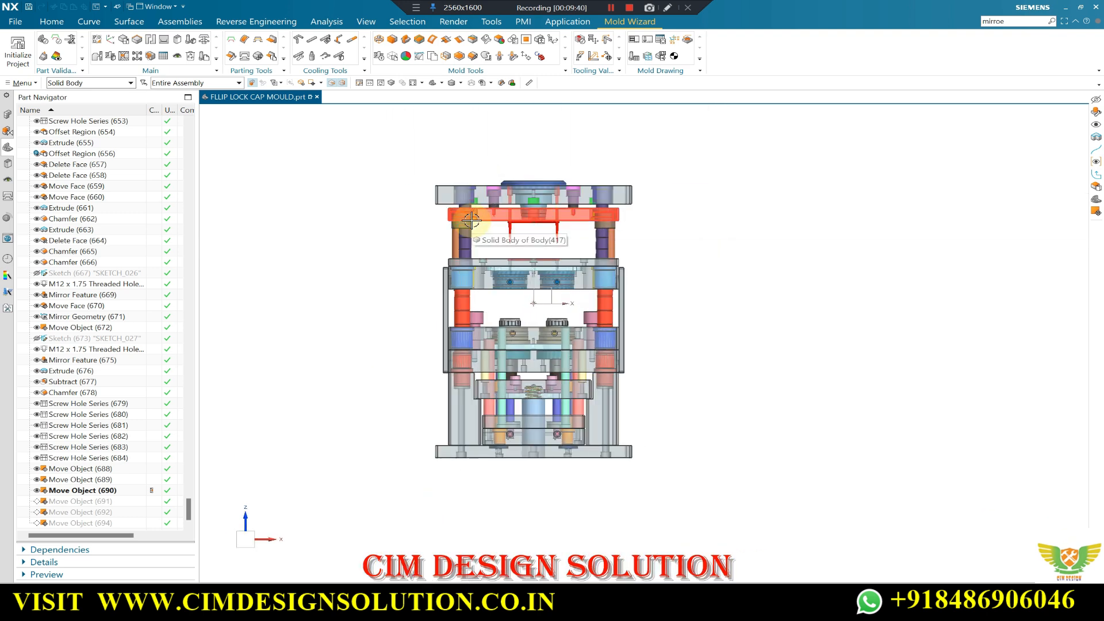
- Compare the upper plate gaps and hanging runner with the whole opened mould in the front view
scroll(522, 230, "up", 2)
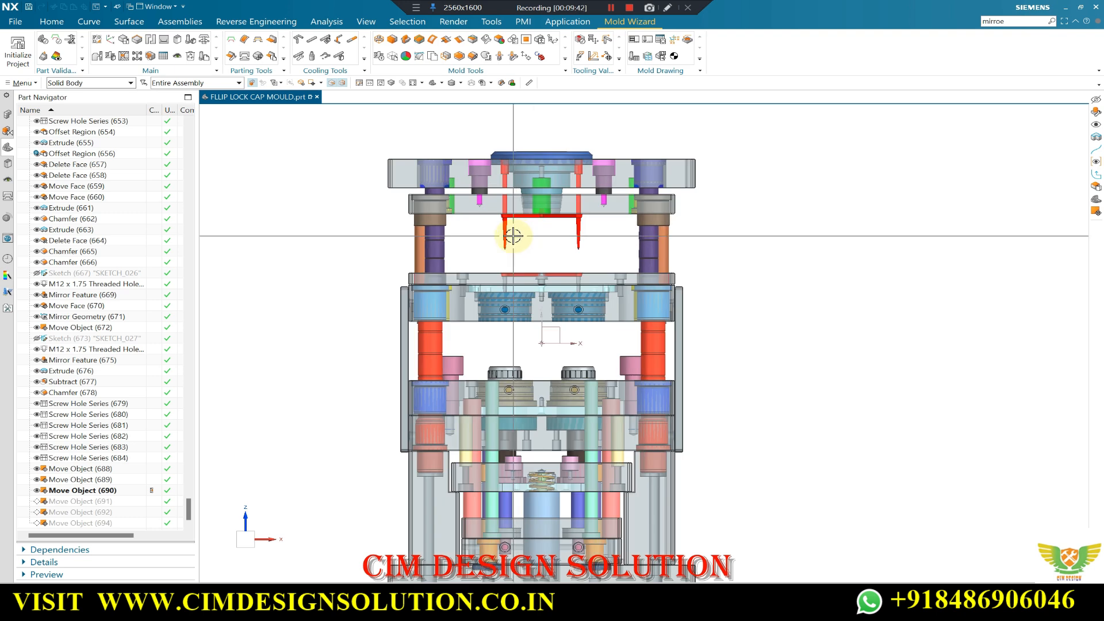
scroll(501, 221, "up", 3)
scroll(478, 175, "down", 2)
scroll(460, 147, "up", 1)
scroll(460, 147, "down", 2)
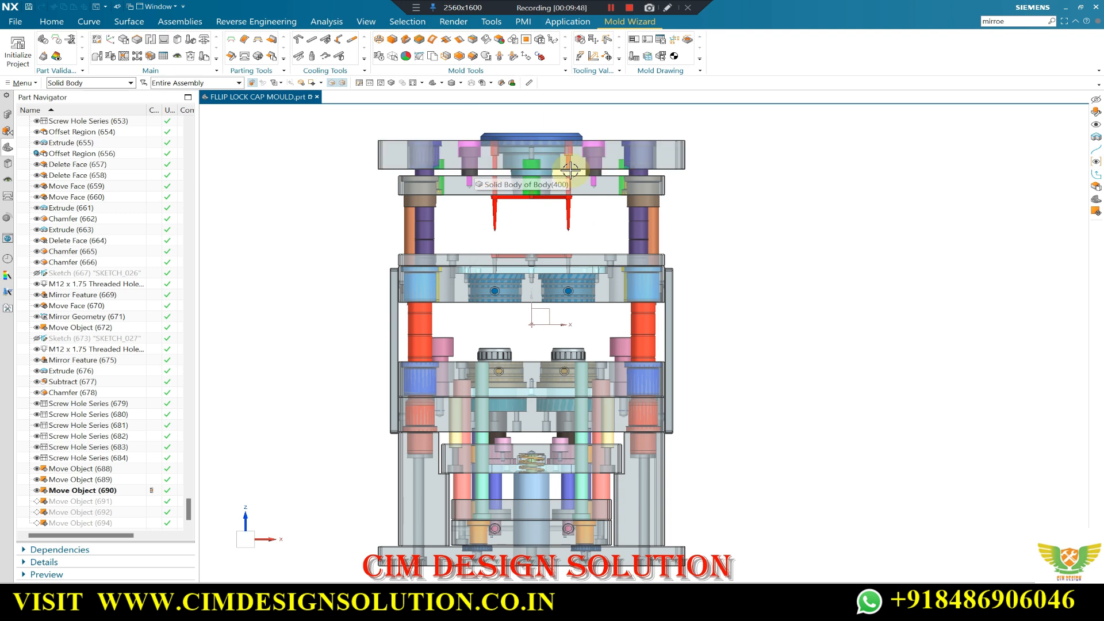
scroll(569, 174, "down", 1)
scroll(526, 156, "up", 1)
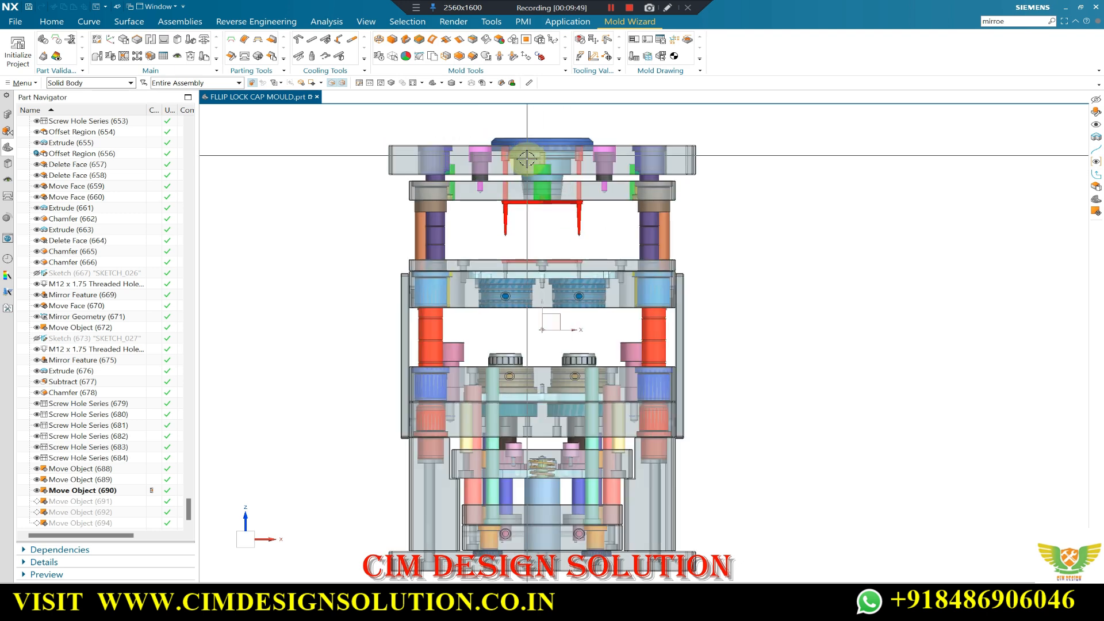
scroll(535, 190, "down", 1)
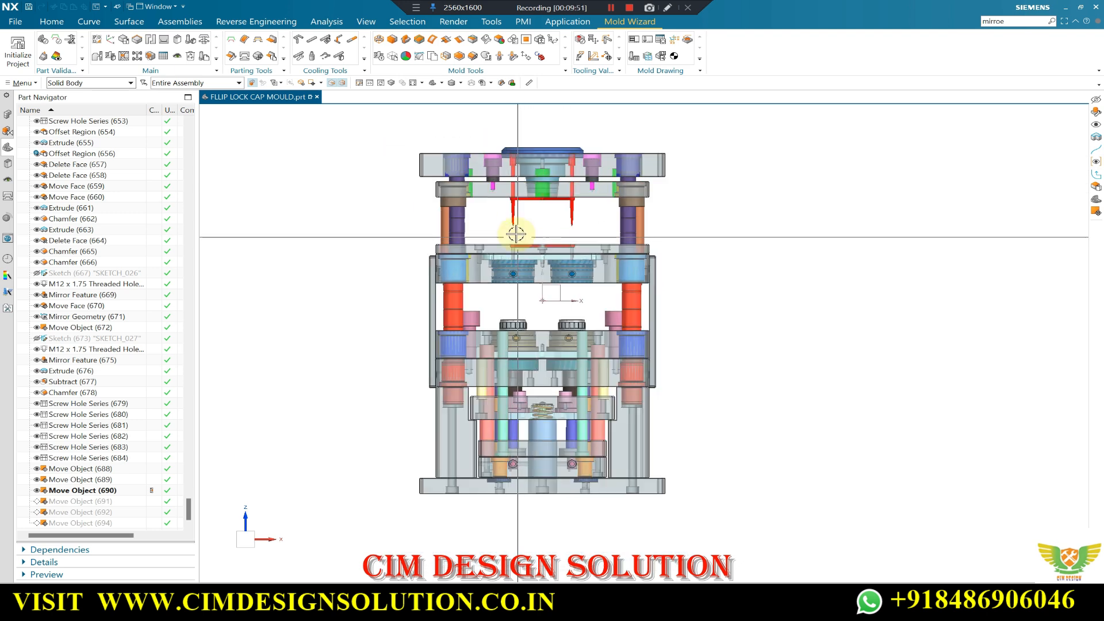
scroll(515, 220, "up", 1)
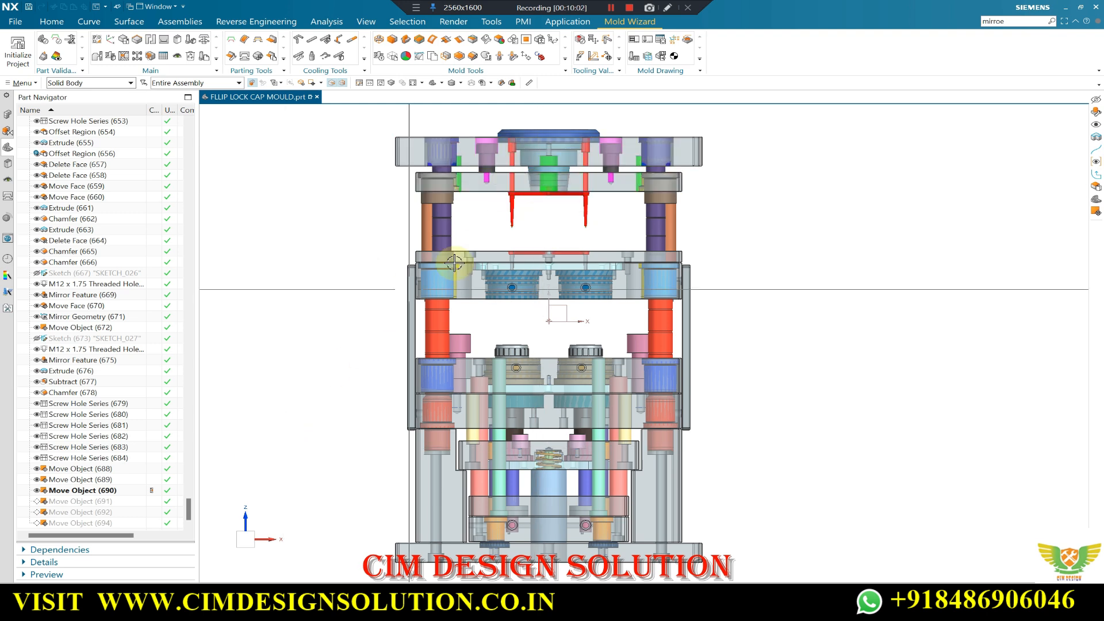
- Examine the opened mould from angled and front views, down to the core inserts and ejector plates
scroll(620, 144, "up", 1)
middle_click_drag(637, 175, 690, 207)
key("ctrl+alt+f")
scroll(638, 222, "down", 3)
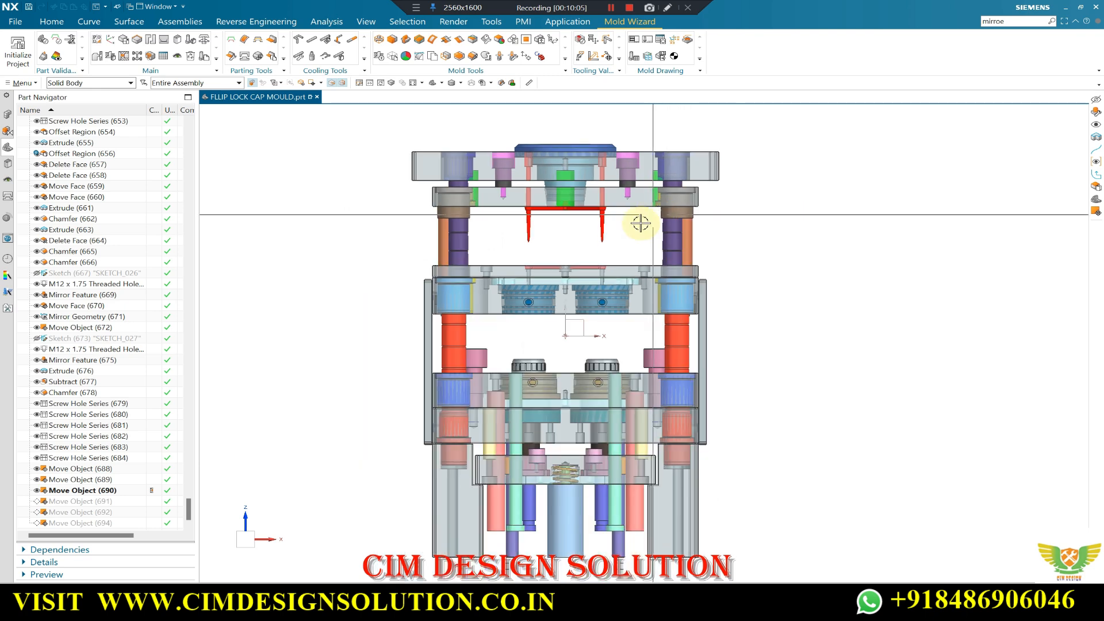
middle_click_drag(496, 351, 769, 352)
key("ctrl+alt+f")
scroll(518, 300, "up", 3)
middle_click_drag(518, 300, 477, 318)
scroll(517, 373, "up", 3)
key("ctrl+alt+f")
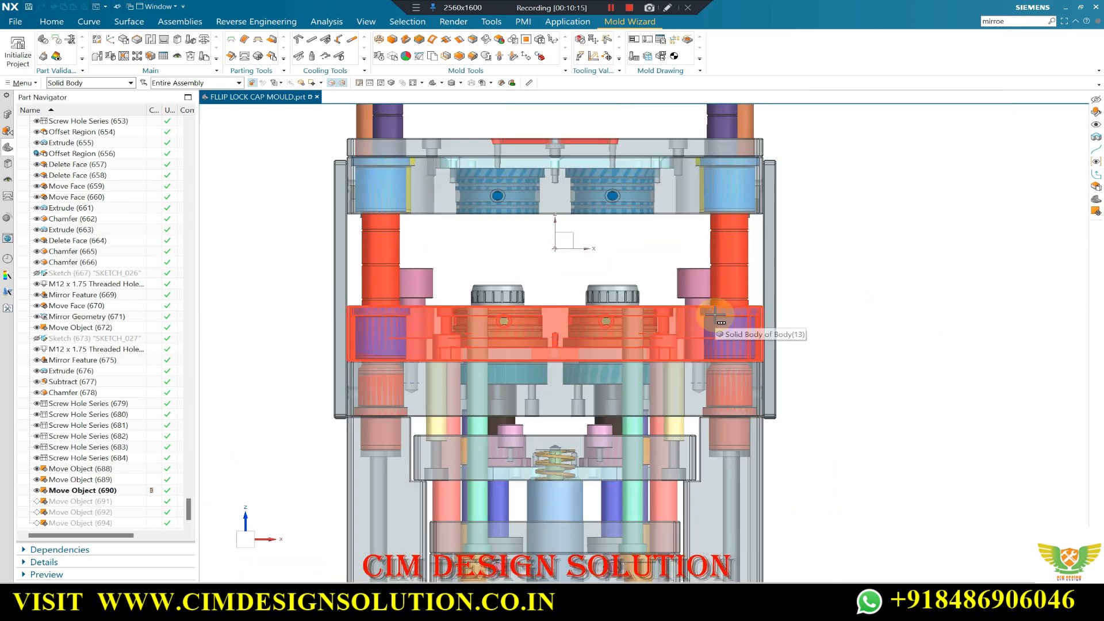
scroll(568, 247, "down", 3)
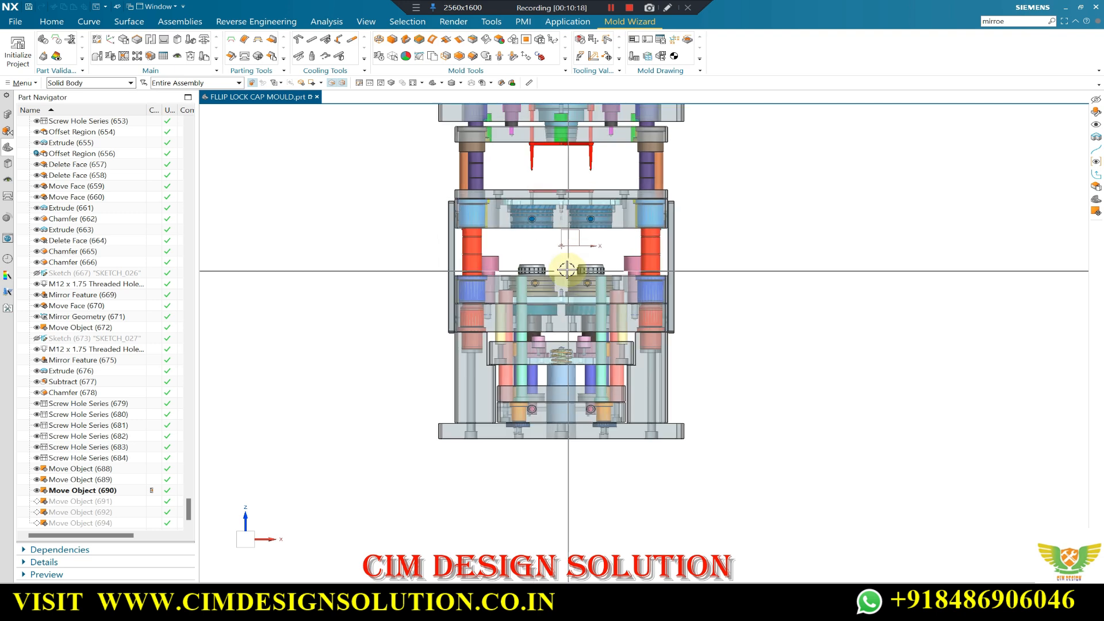
scroll(567, 247, "up", 2)
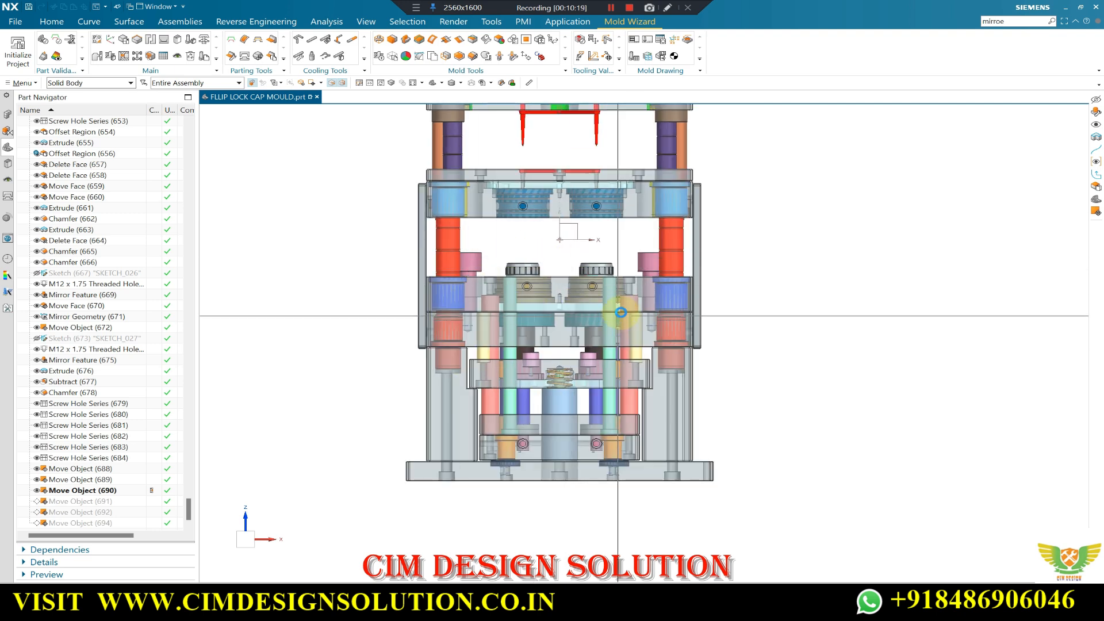
- Preview a cross-section through the core inserts, cancel it and return to the unsectioned front view
key("ctrl+h")
middle_click_drag(792, 293, 1070, 299)
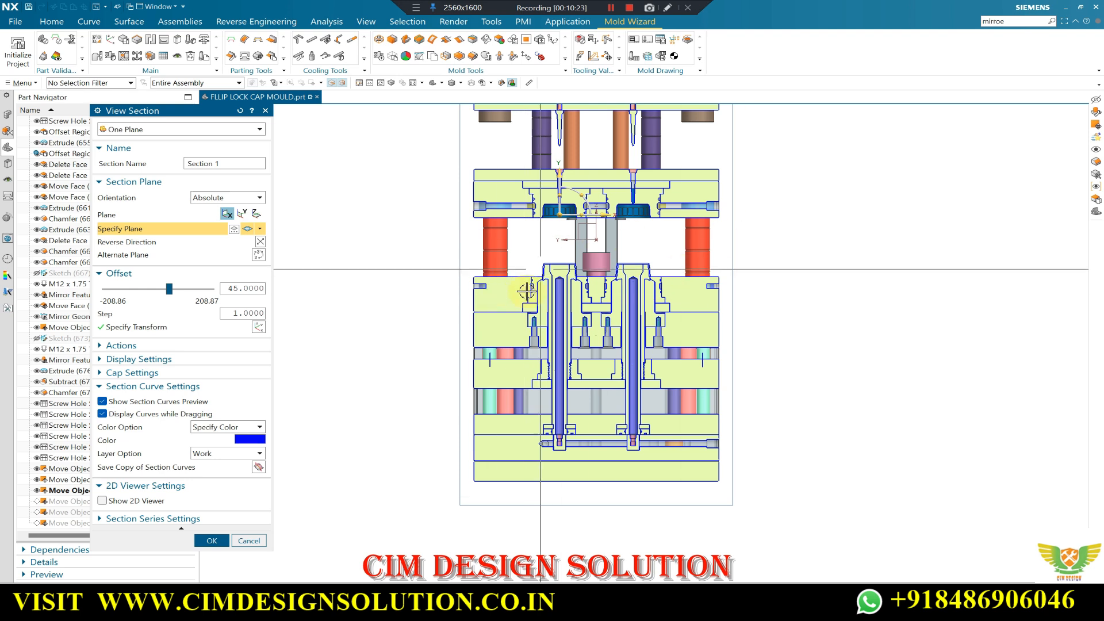
key("Escape")
middle_click_drag(826, 293, 892, 293)
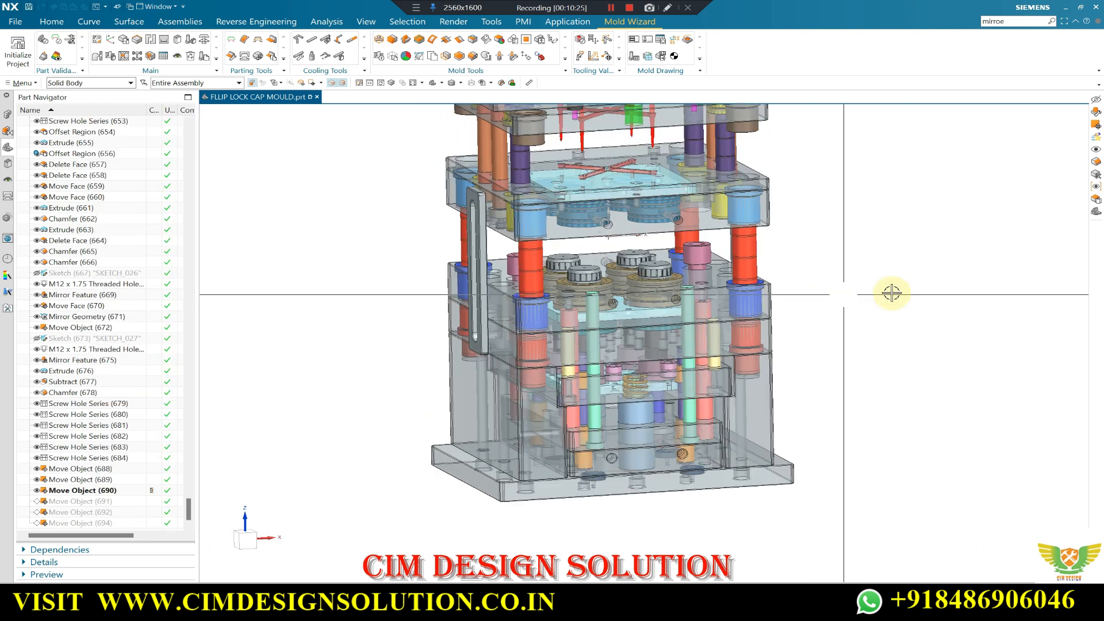
middle_click_drag(978, 269, 882, 282)
key("F8")
scroll(661, 295, "up", 1)
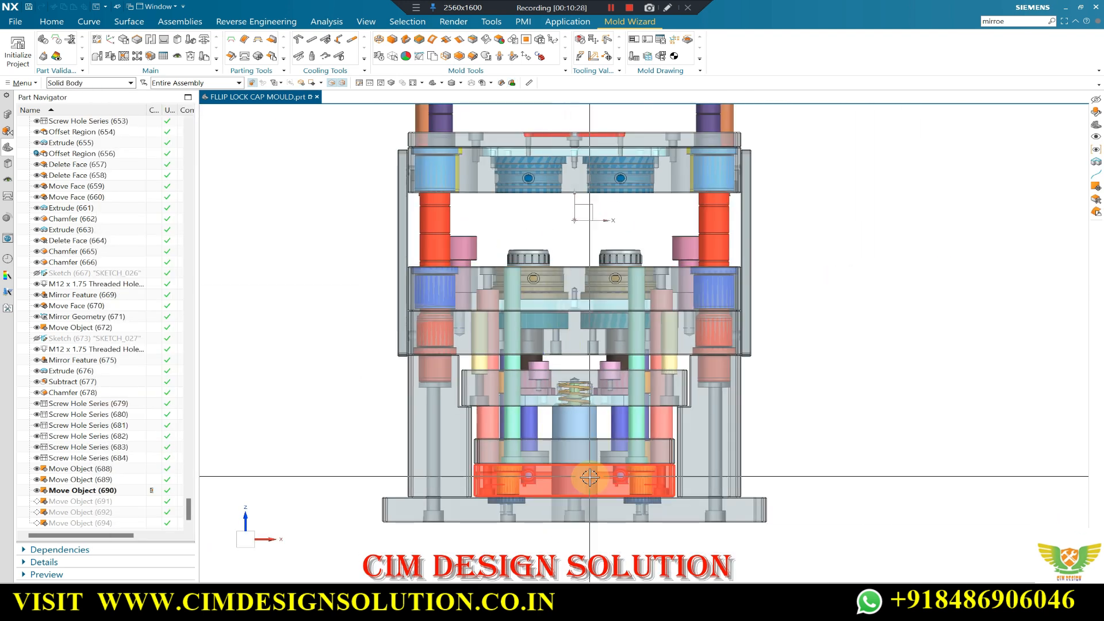
- Make Move Object (691) the current feature and inspect the gap below the core plate
scroll(551, 311, "down", 3)
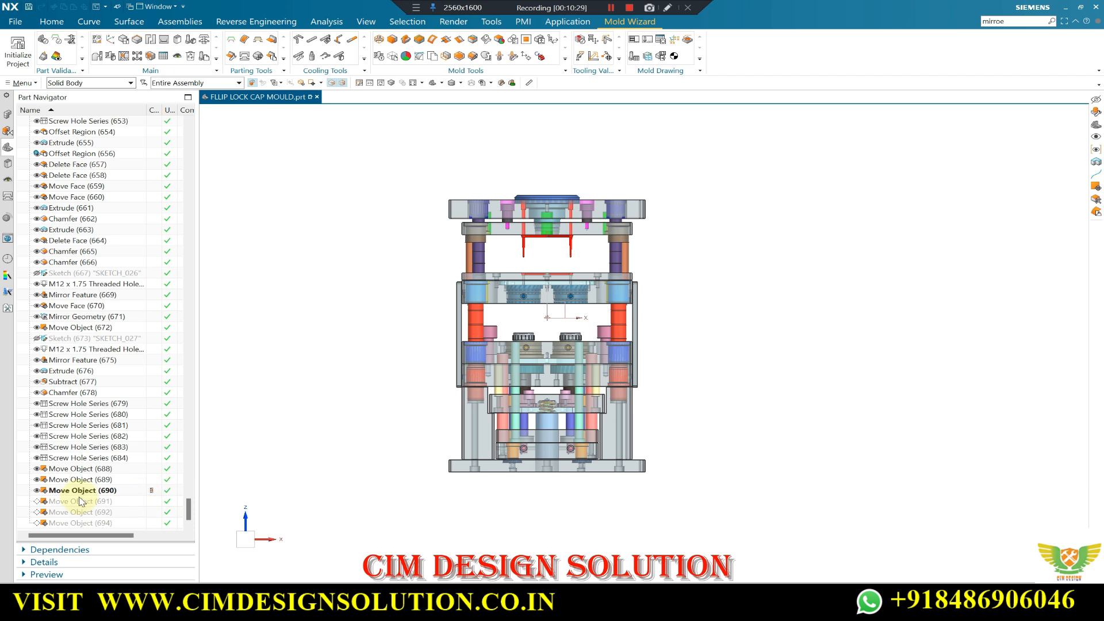
right_click(83, 504)
left_click(135, 414)
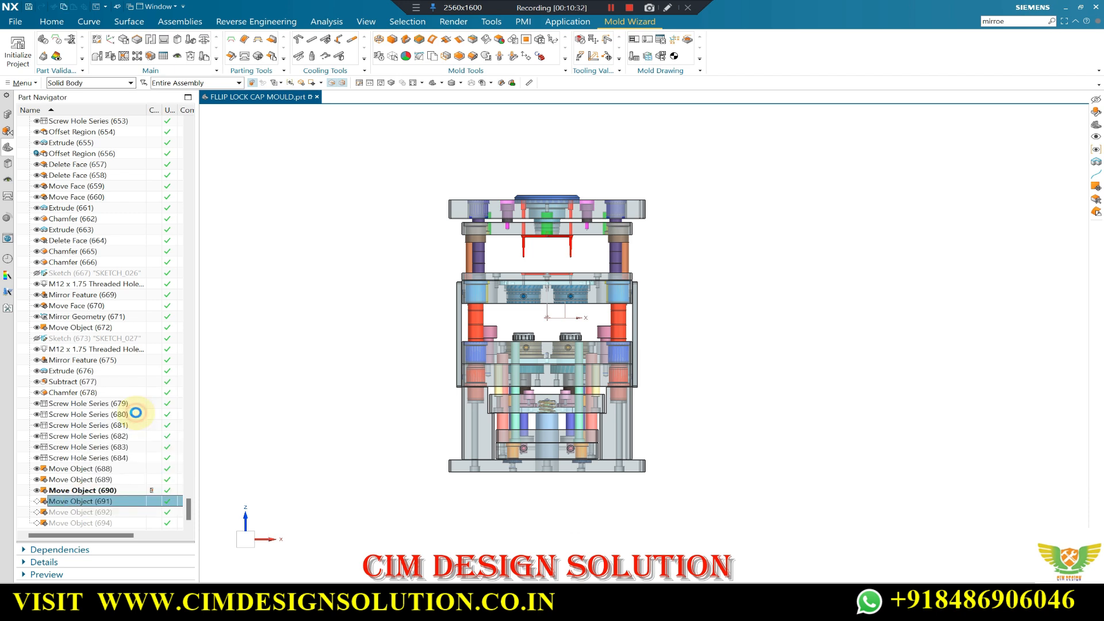
scroll(523, 389, "up", 6)
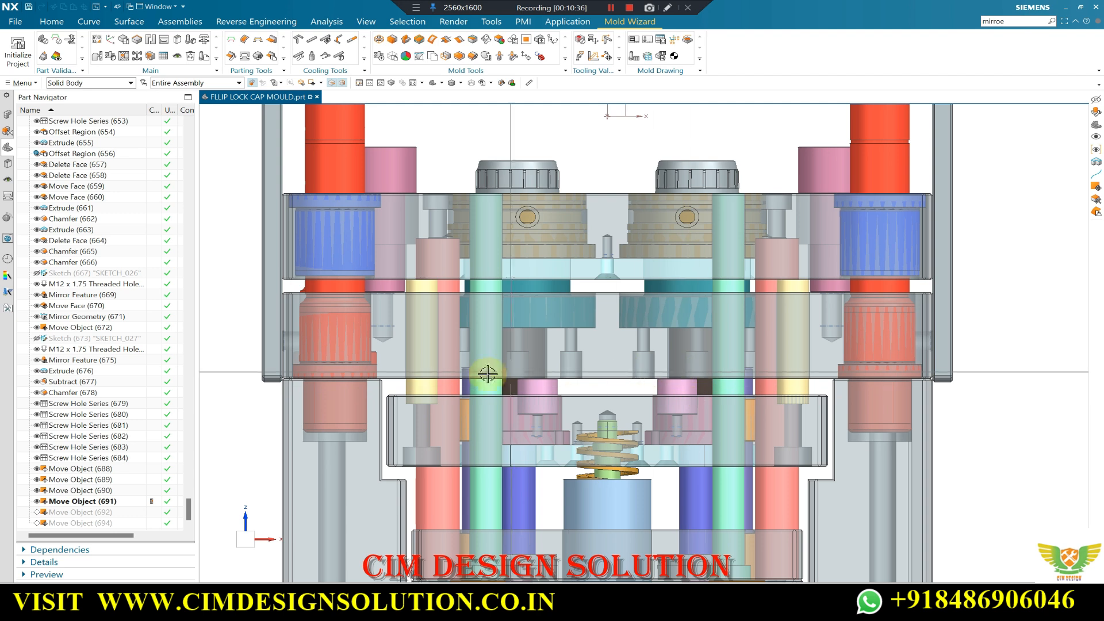
scroll(670, 512, "down", 2)
- Switch to the flip lock cap main file in AutoCAD and examine the working gap note beside the GP-2 pillar within the assembly
mouse_move(842, 566)
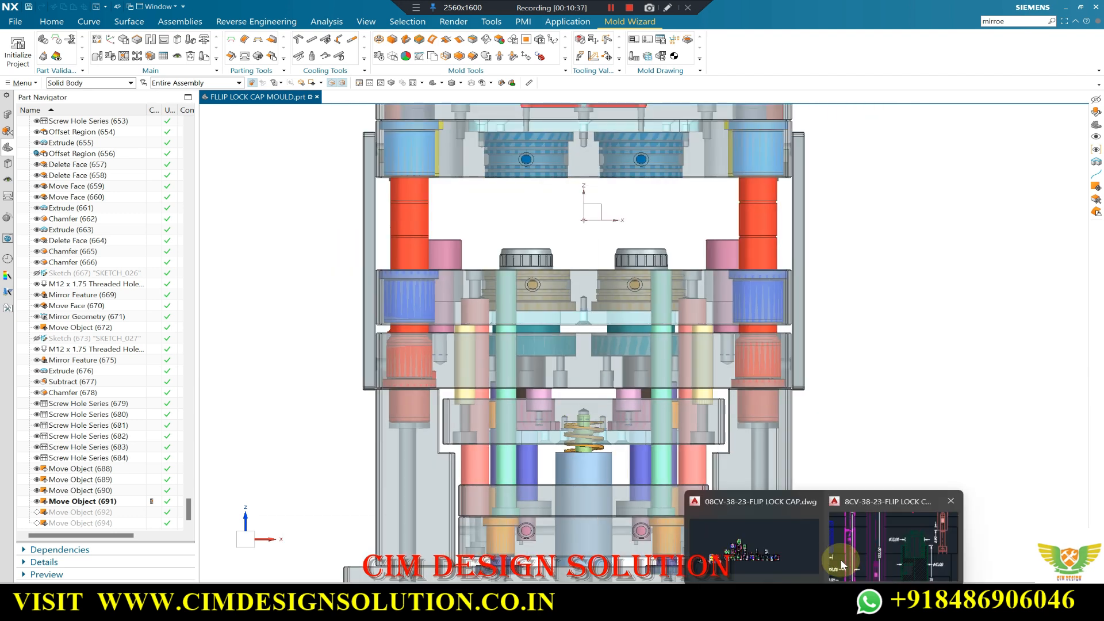
left_click(873, 552)
scroll(726, 380, "down", 3)
scroll(527, 328, "up", 6)
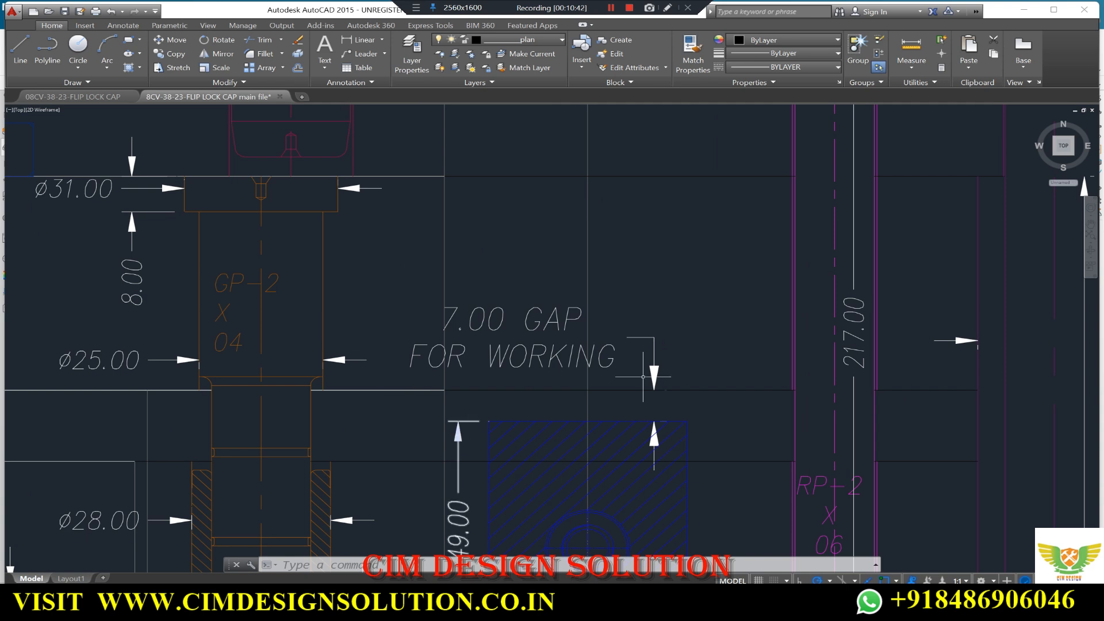
scroll(611, 320, "down", 2)
scroll(582, 351, "up", 1)
scroll(578, 341, "down", 1)
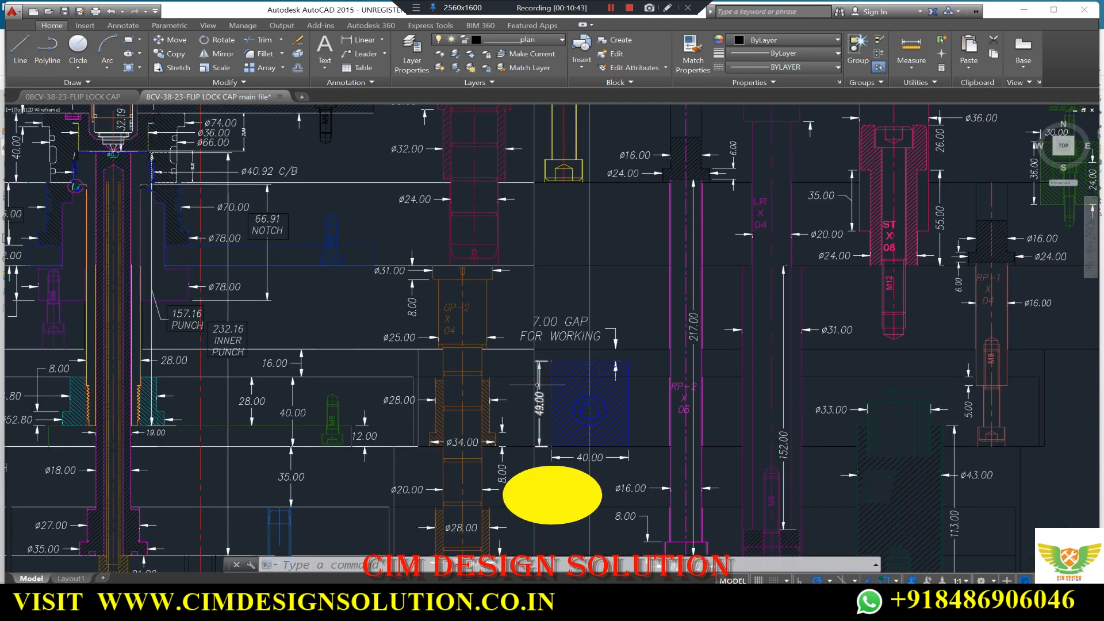
scroll(544, 350, "down", 4)
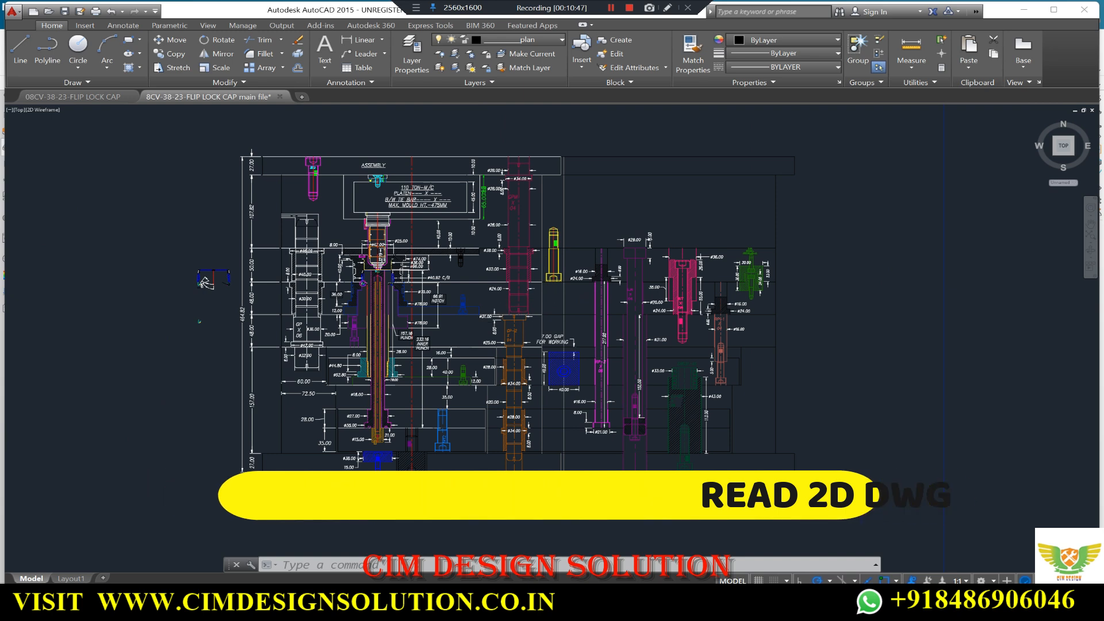
scroll(490, 327, "up", 2)
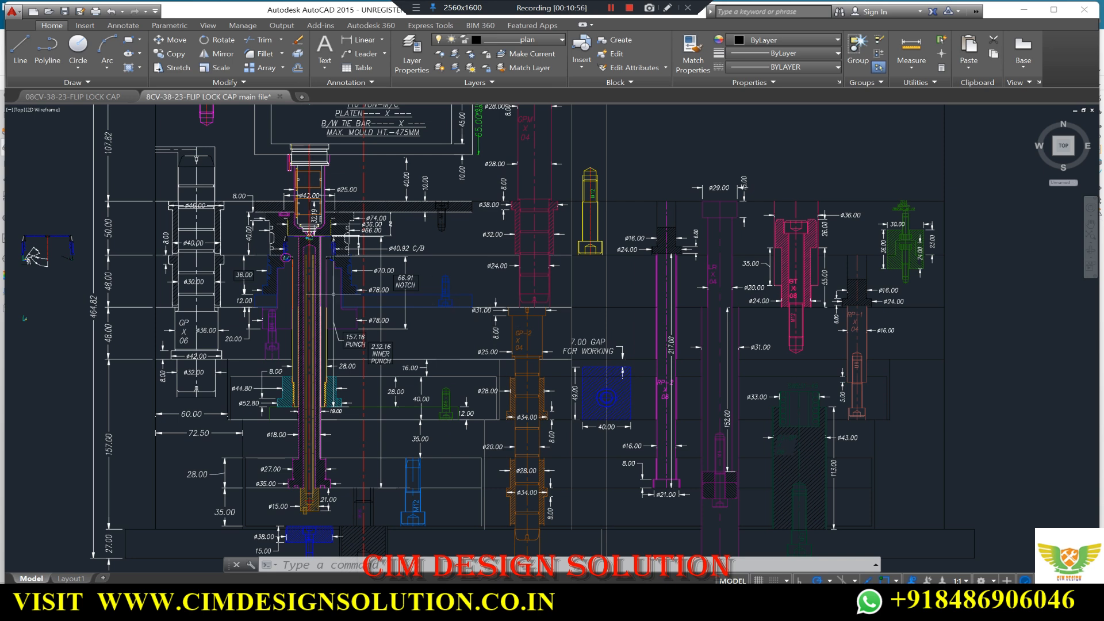
scroll(604, 379, "up", 4)
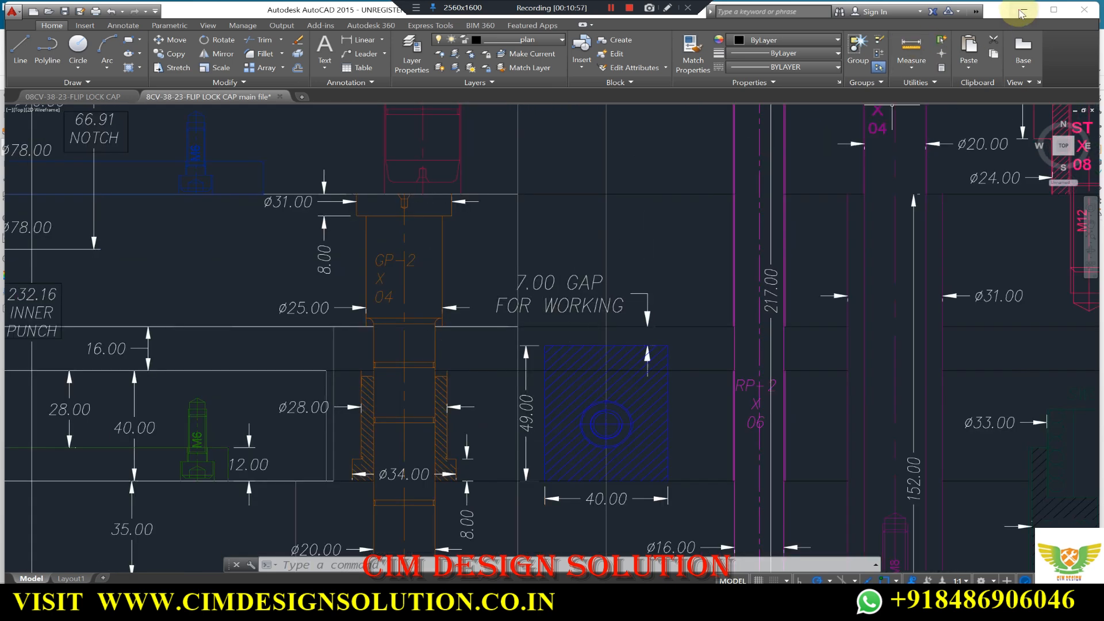
- Return to the NX mould model and inspect the working gap above the plate carrying the central spring
left_click(1021, 14)
scroll(565, 343, "up", 2)
scroll(514, 378, "down", 2)
scroll(516, 379, "up", 2)
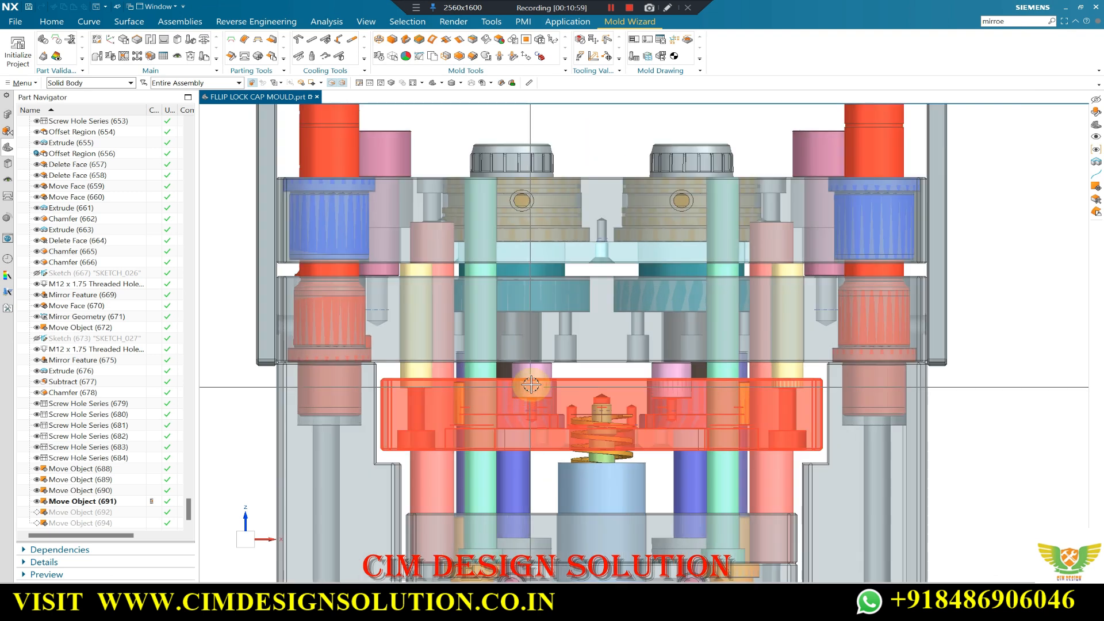
- Roll the model history back one feature to Move Object (690) to show the preceding ejection position
key("ctrl+shift+Left")
scroll(530, 373, "up", 4)
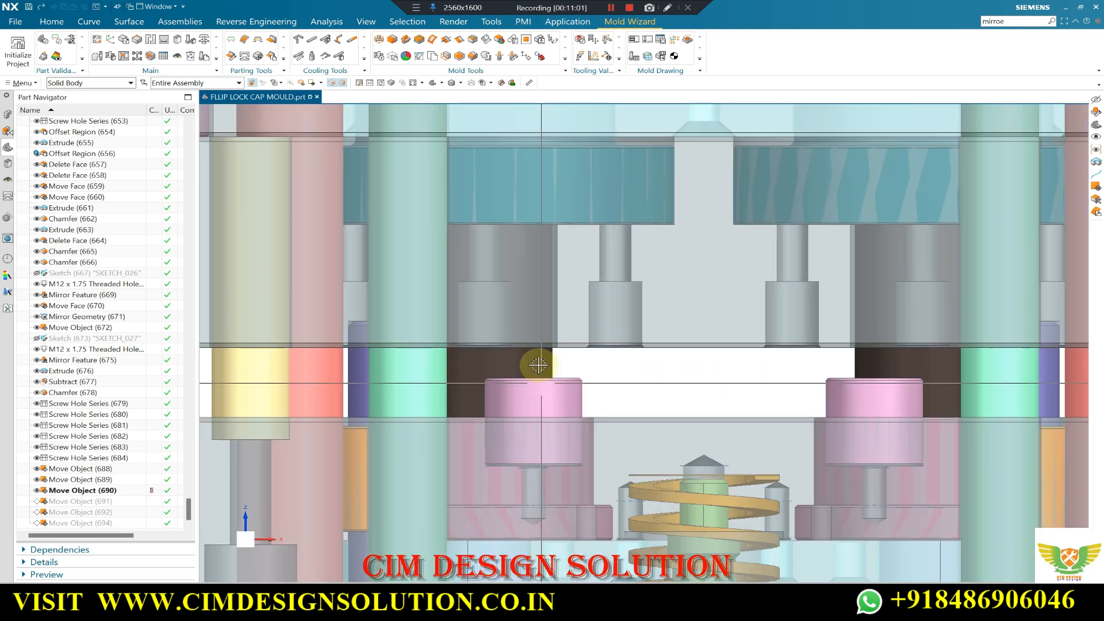
scroll(528, 303, "down", 5)
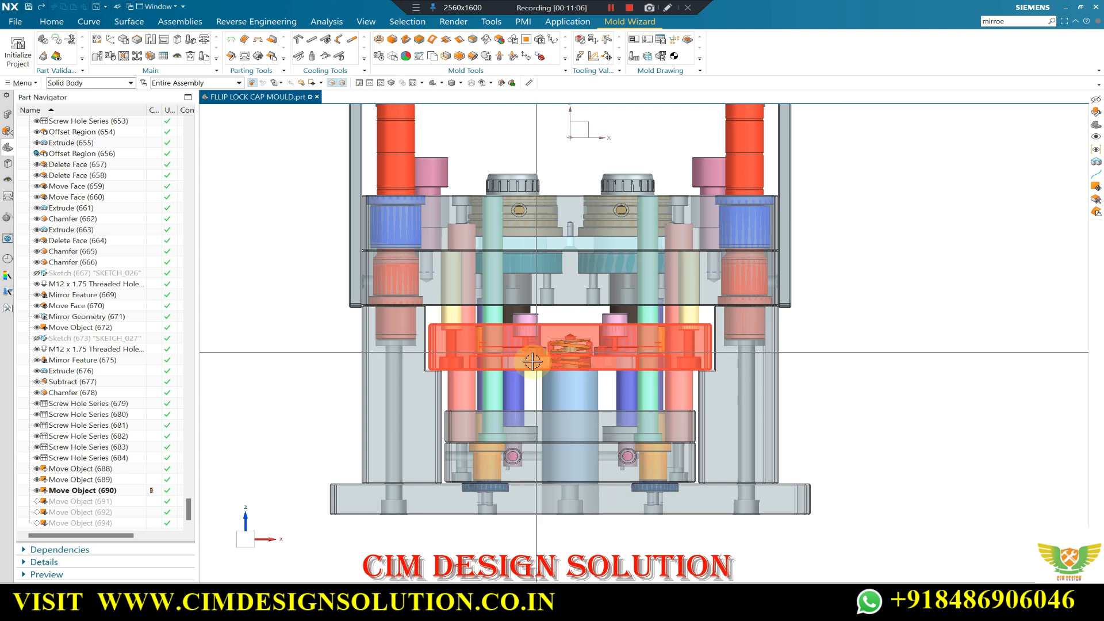
scroll(539, 368, "down", 1)
middle_click_drag(547, 387, 521, 396)
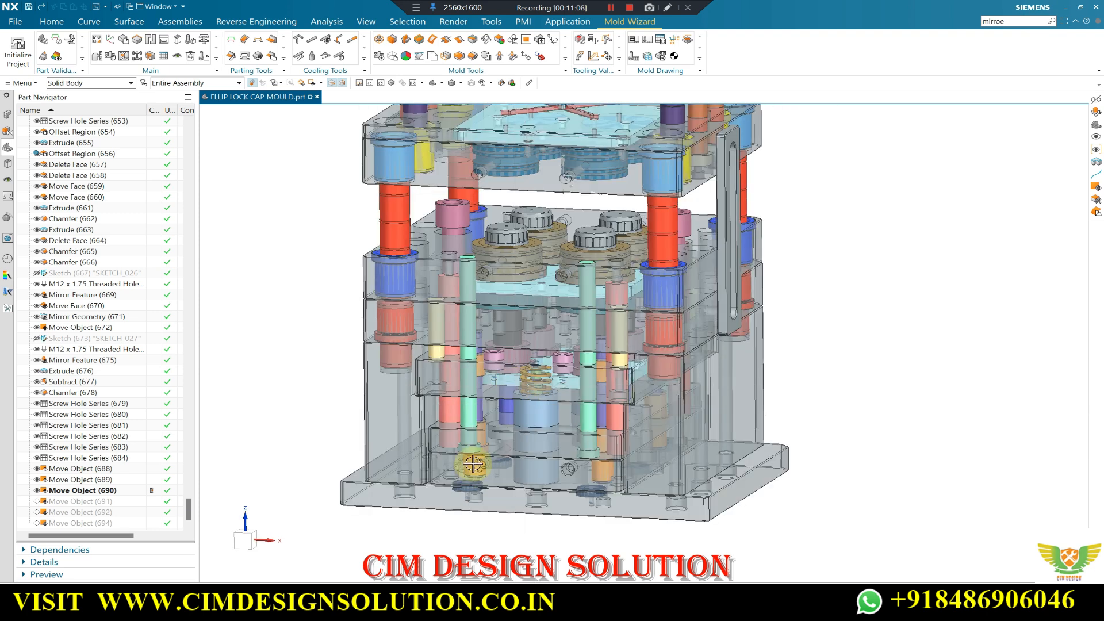
- Examine the stripper ejection mounting, spring and ejector pins from the front and at an angle
key("F8")
scroll(584, 345, "up", 2)
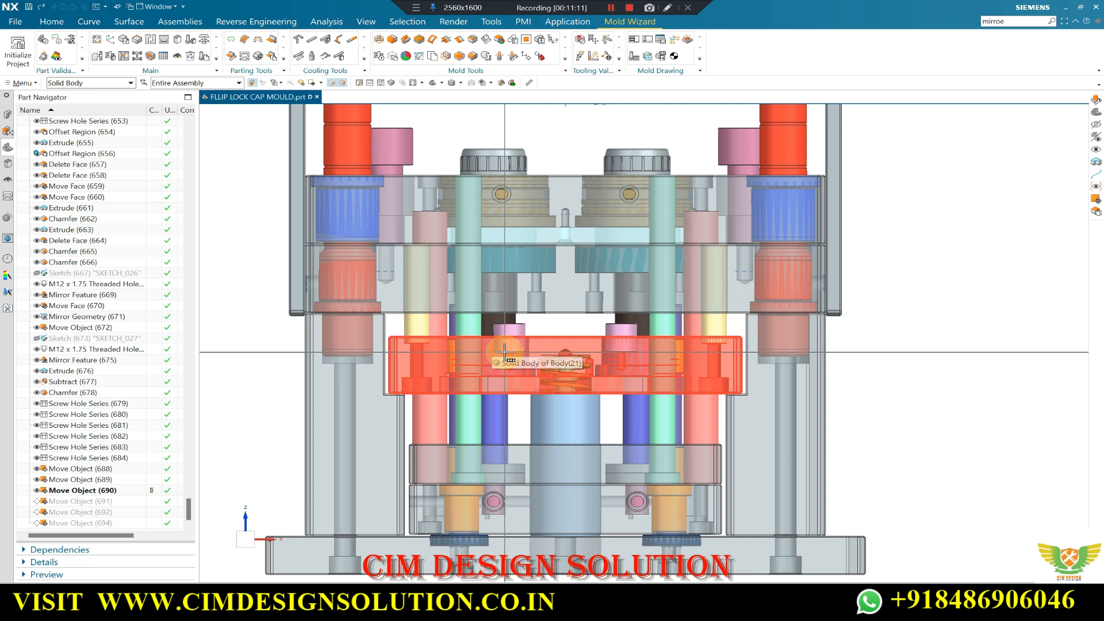
scroll(522, 430, "up", 2)
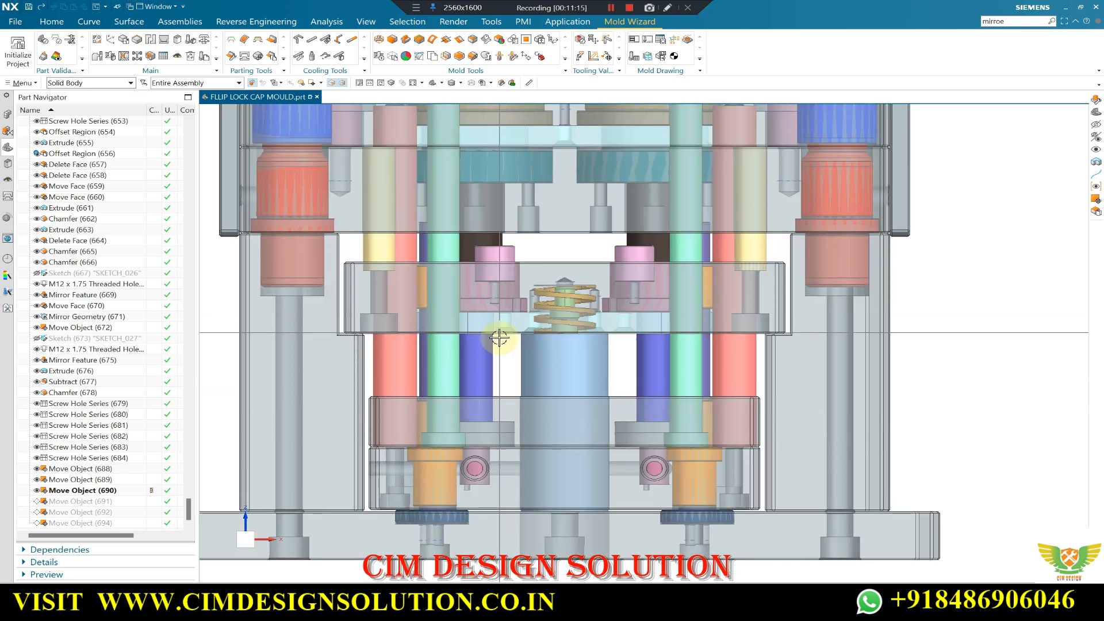
scroll(507, 334, "up", 3)
scroll(517, 328, "down", 3)
middle_click_drag(517, 328, 506, 322)
left_click(242, 281)
key("F8")
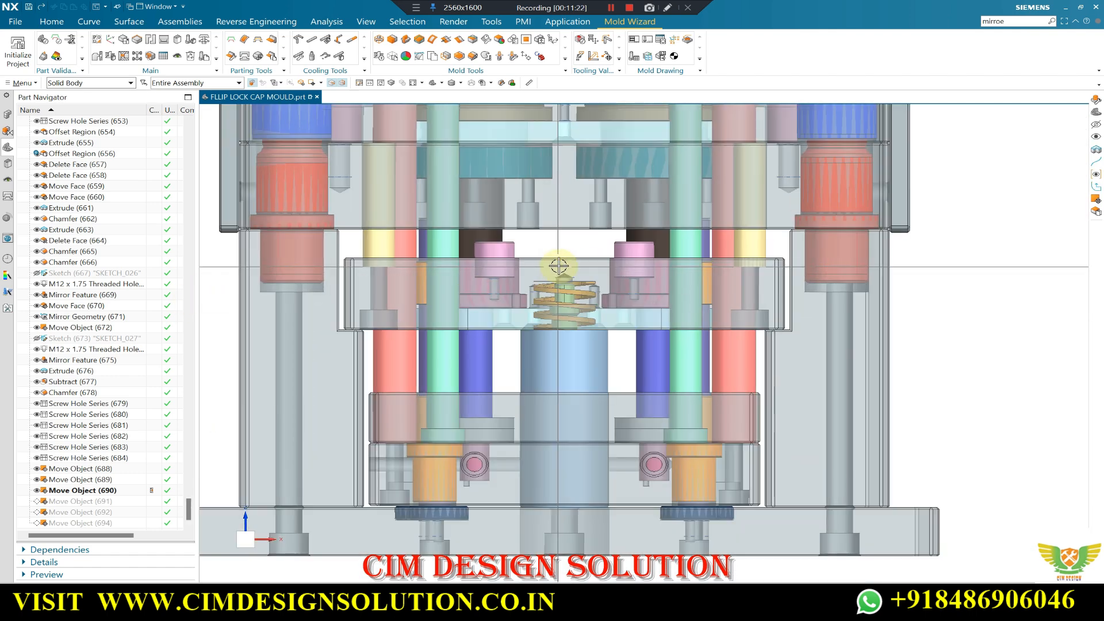
scroll(558, 267, "down", 3)
middle_click_drag(557, 267, 475, 262)
scroll(475, 262, "up", 3)
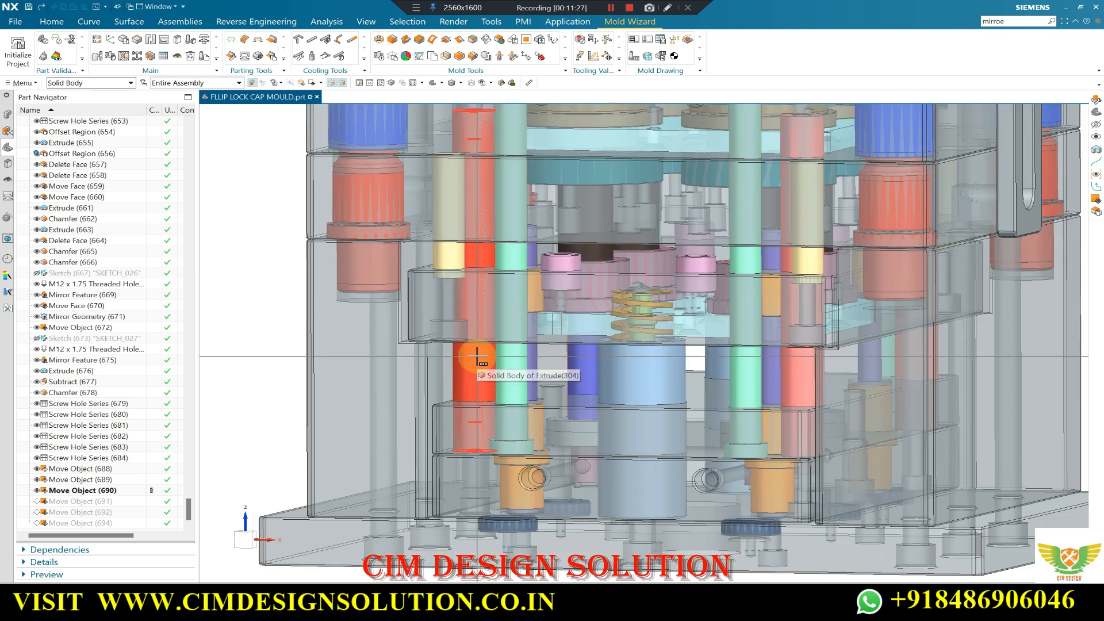
scroll(478, 358, "down", 1)
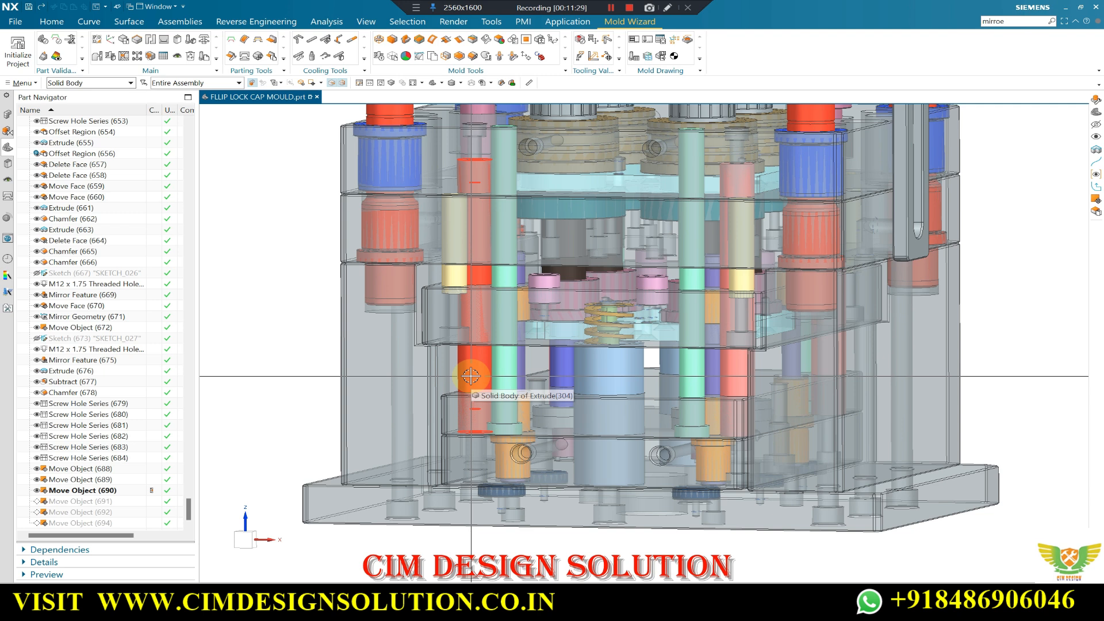
scroll(471, 376, "down", 1)
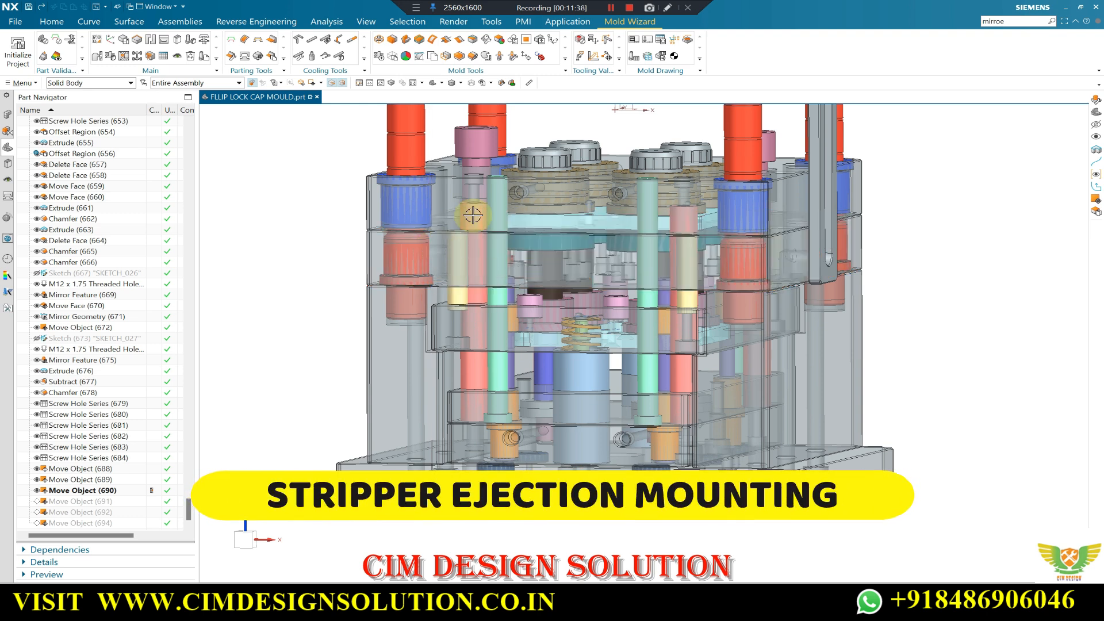
- Hide the upper core-side plates and the front cavity's ring, stripper and core bodies to expose the inner cooling tube
scroll(545, 174, "up", 4)
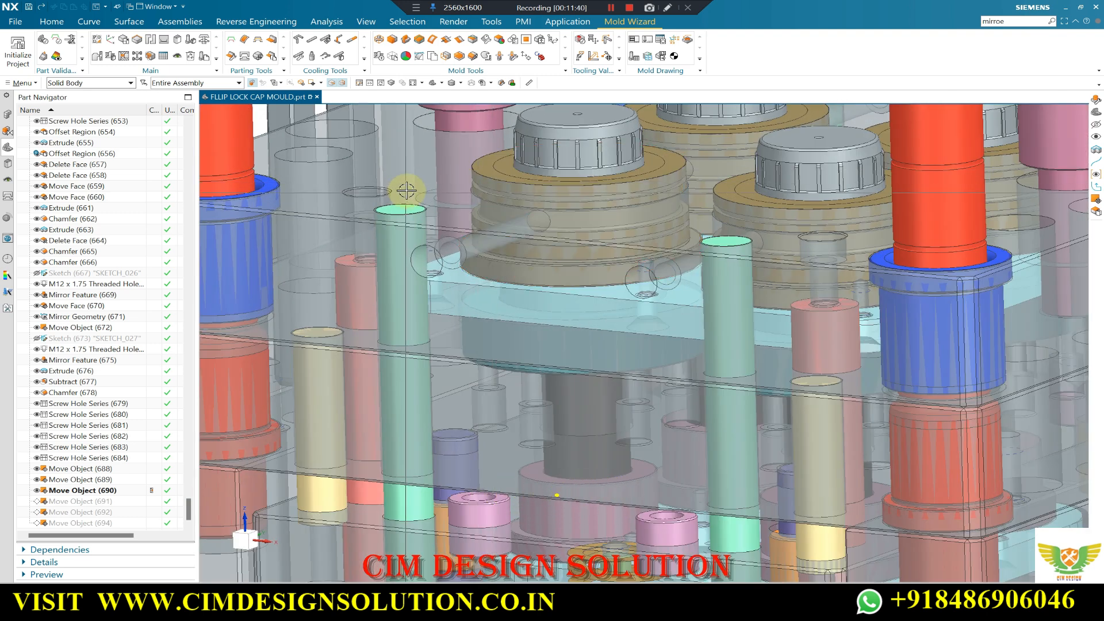
scroll(445, 262, "down", 4)
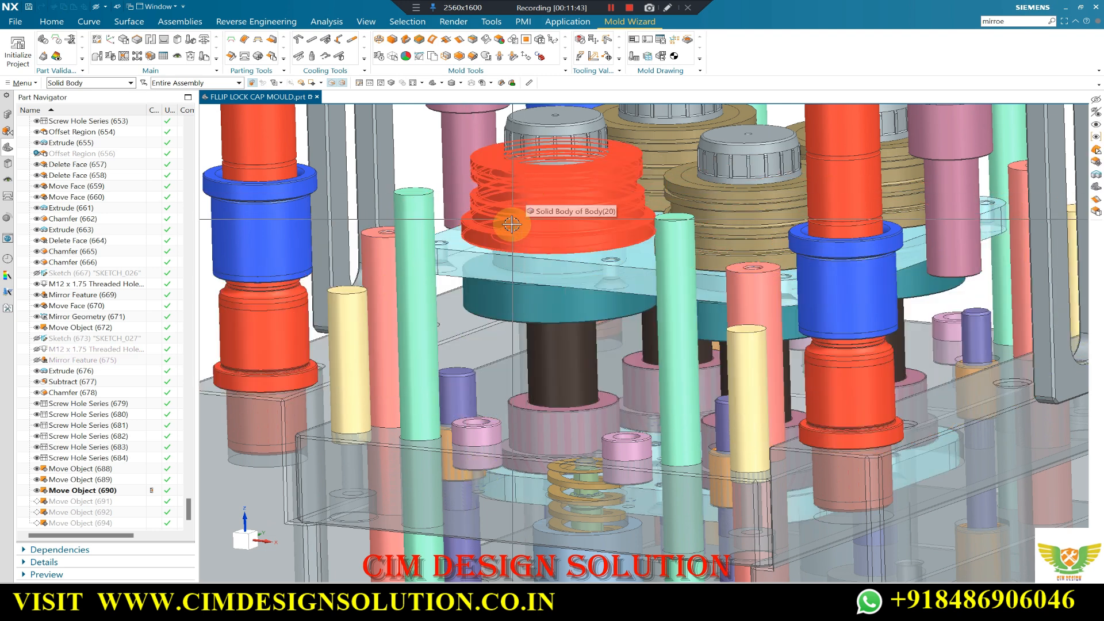
scroll(517, 194, "up", 2)
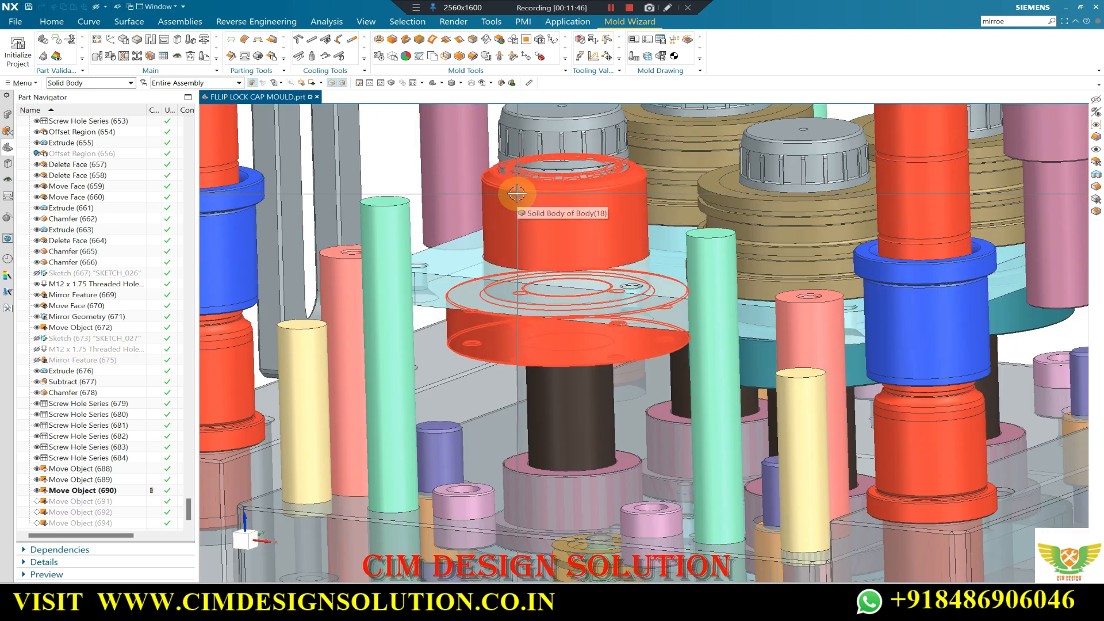
right_click_drag(516, 194, 525, 263)
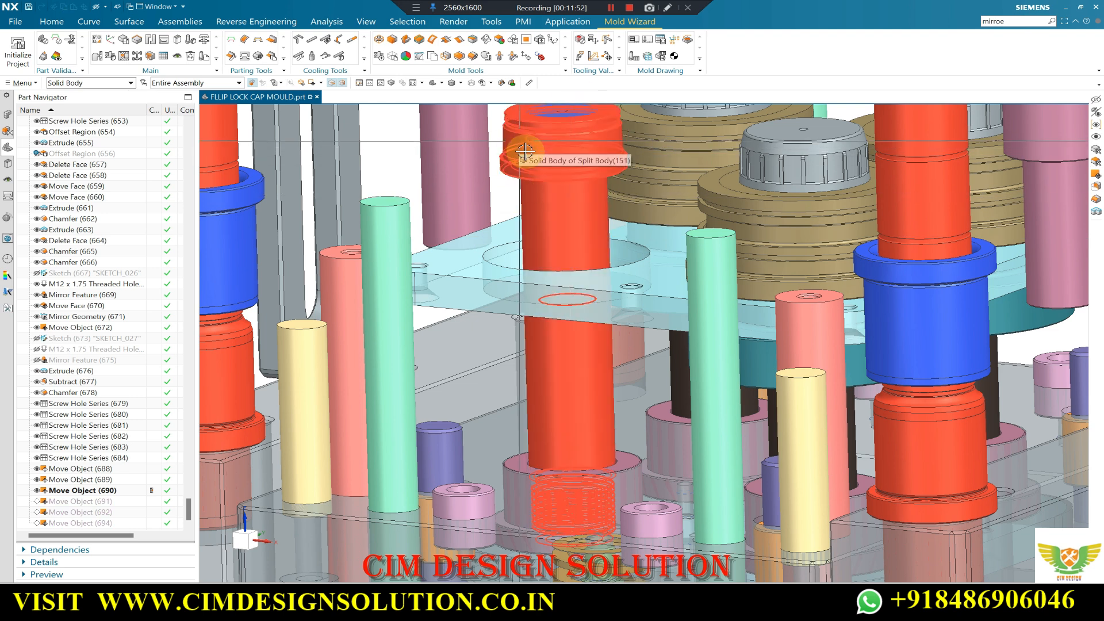
left_click(556, 149)
key("ctrl+b")
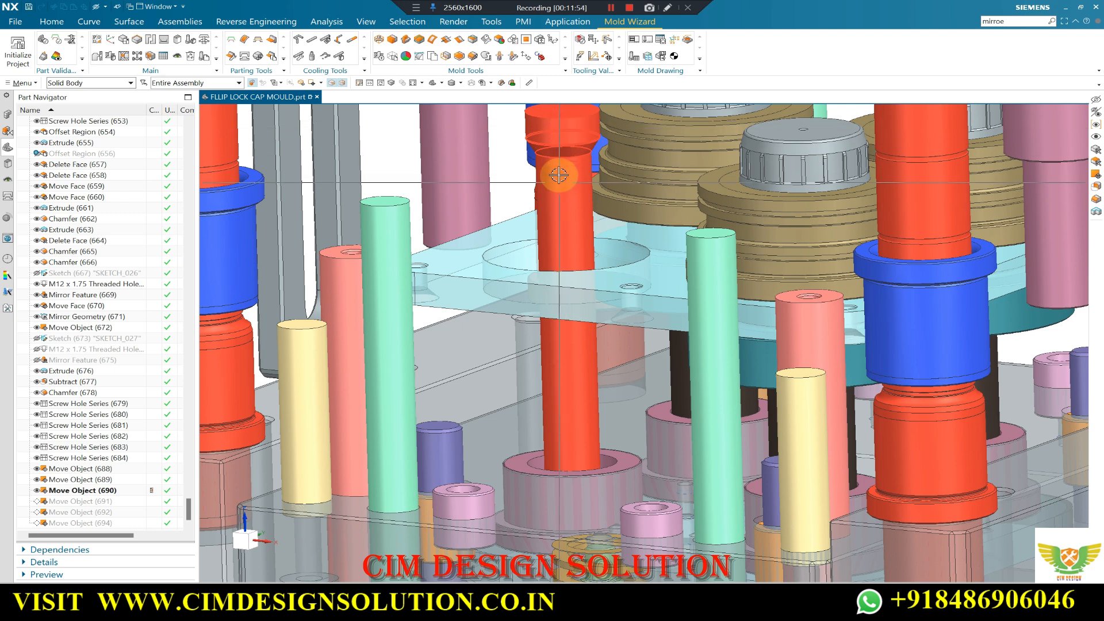
left_click(613, 11)
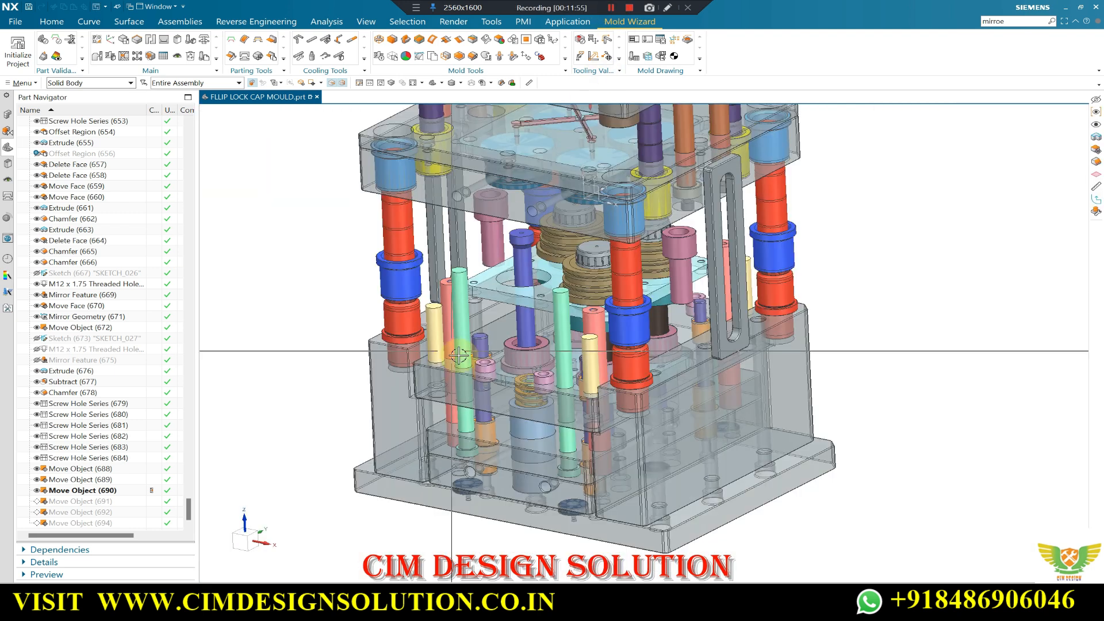
- Hide the exposed cooling tube and the surrounding transparent plate, and examine the threaded flanged bush beneath them
scroll(516, 339, "up", 10)
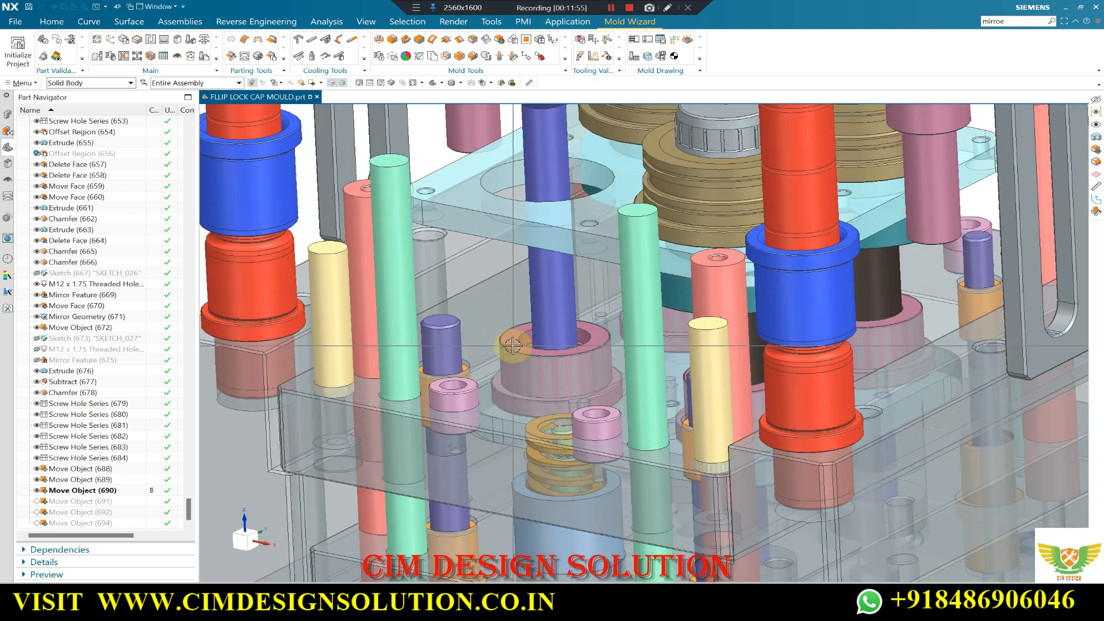
left_click(530, 350)
key("ctrl+b")
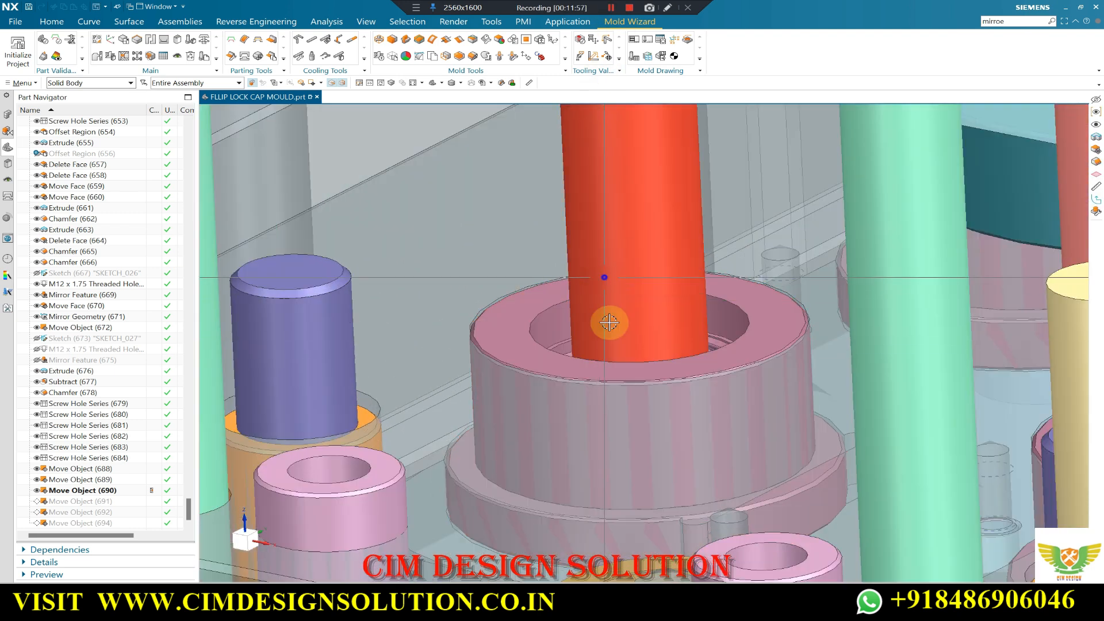
left_click(472, 461)
key("ctrl+b")
scroll(635, 419, "up", 8)
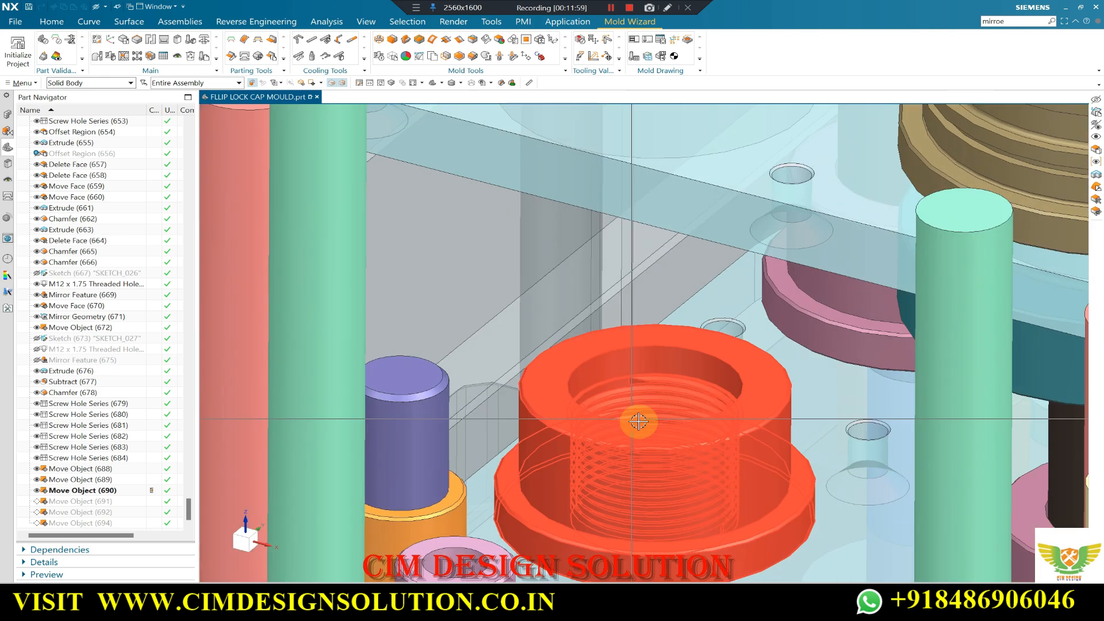
scroll(623, 294, "down", 10)
middle_click_drag(610, 377, 630, 345)
scroll(633, 456, "down", 2)
middle_click_drag(633, 456, 639, 408)
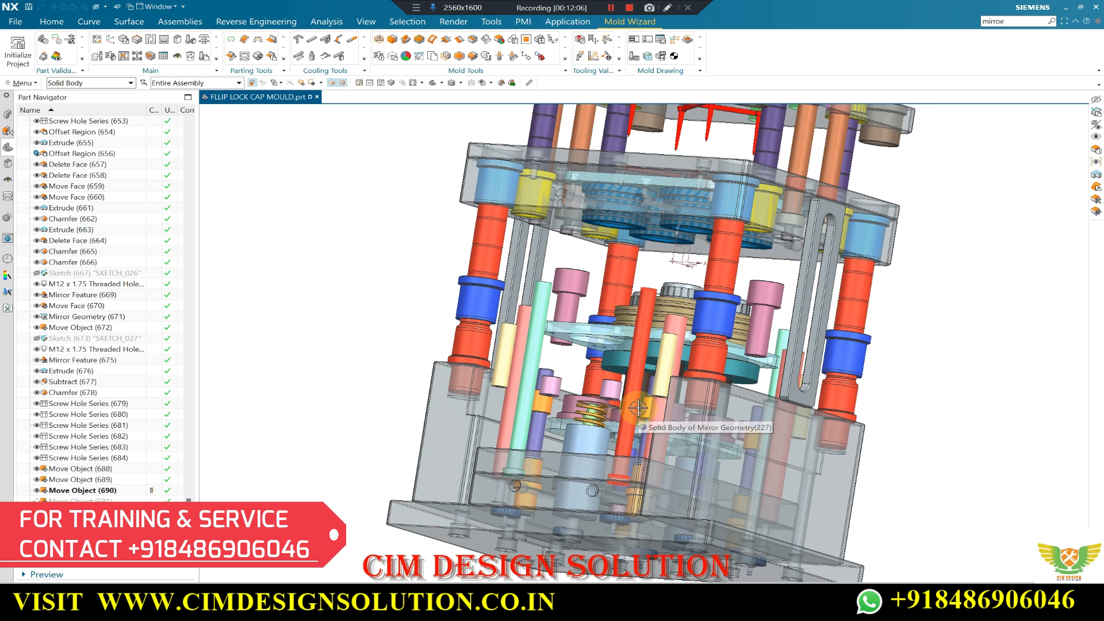
- Show all hidden bodies and cut the mould with a one-plane section along X at offset 45, viewed straight on
key("ctrl+shift+u")
key("ctrl+h")
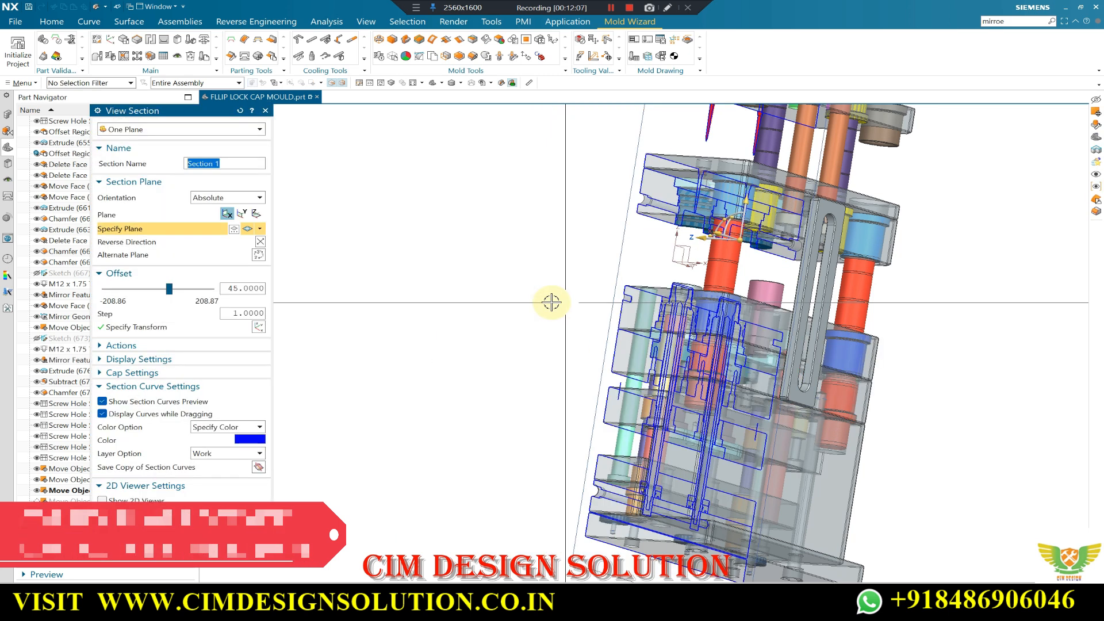
middle_click_drag(656, 323, 1050, 316)
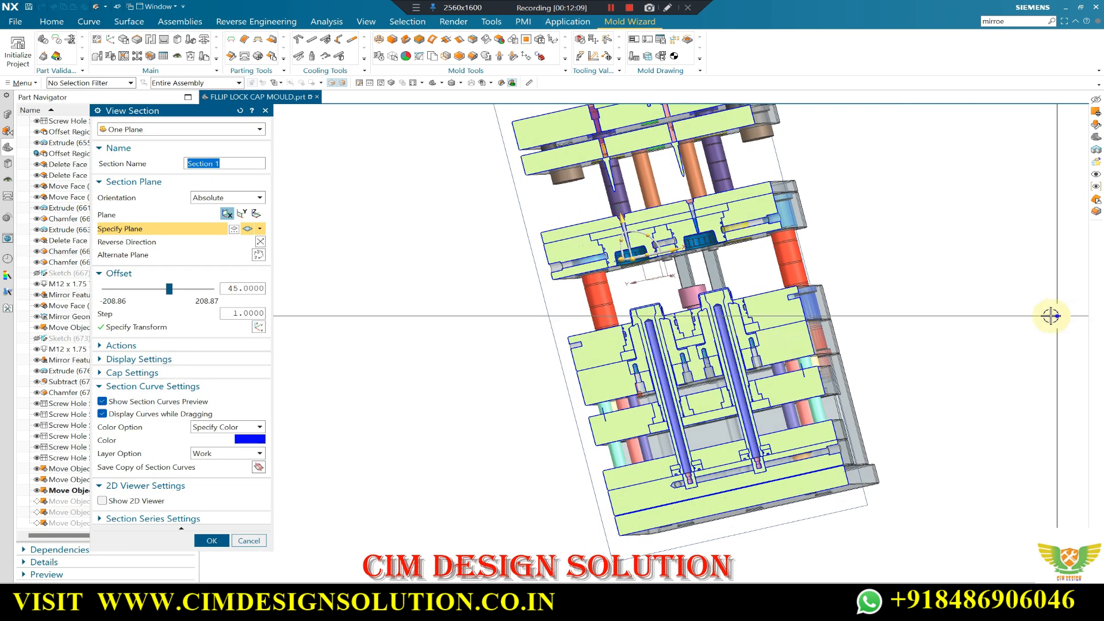
key("F8")
middle_click(800, 299)
scroll(723, 314, "up", 2)
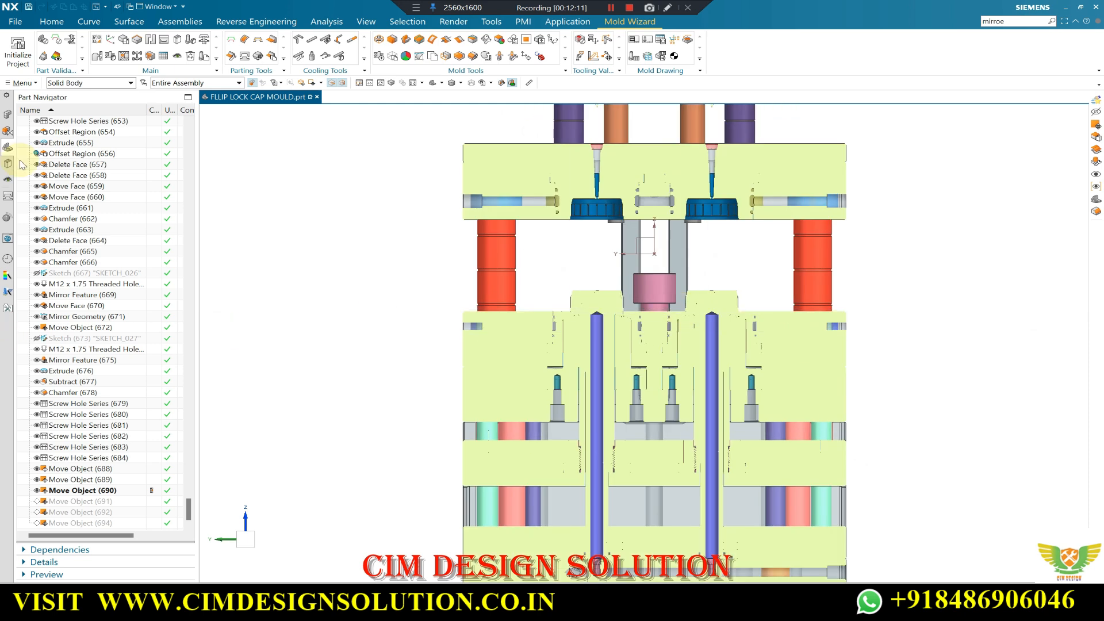
- Turn on the saved section's curves for the mould and examine the cut cores and stripper parts at an angle
left_click(8, 115)
left_click(30, 123)
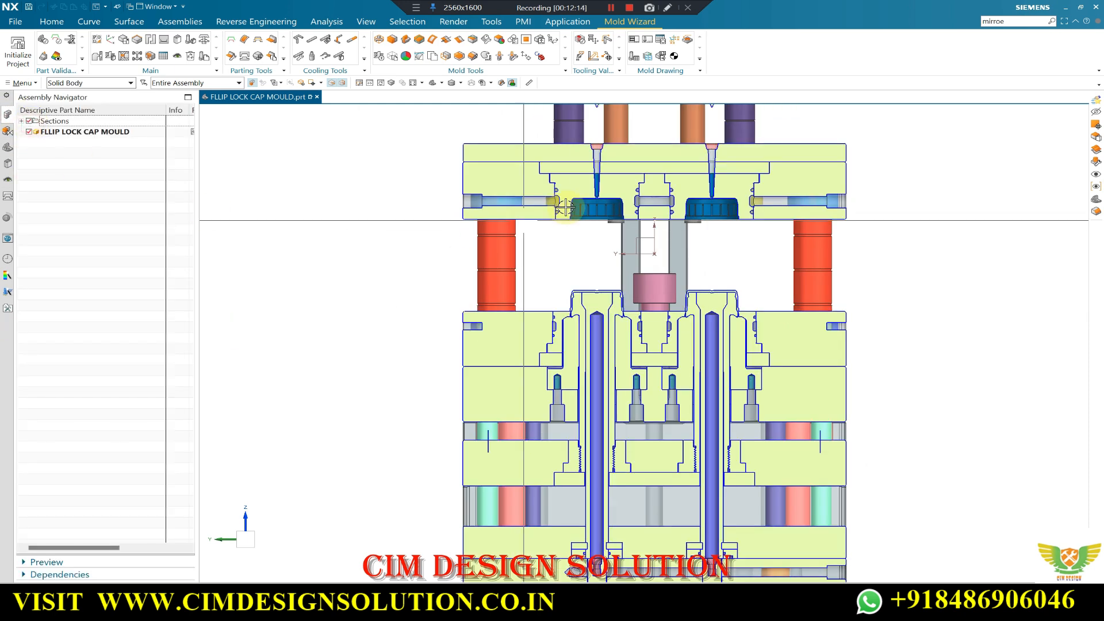
scroll(567, 219, "down", 2)
scroll(688, 296, "up", 1)
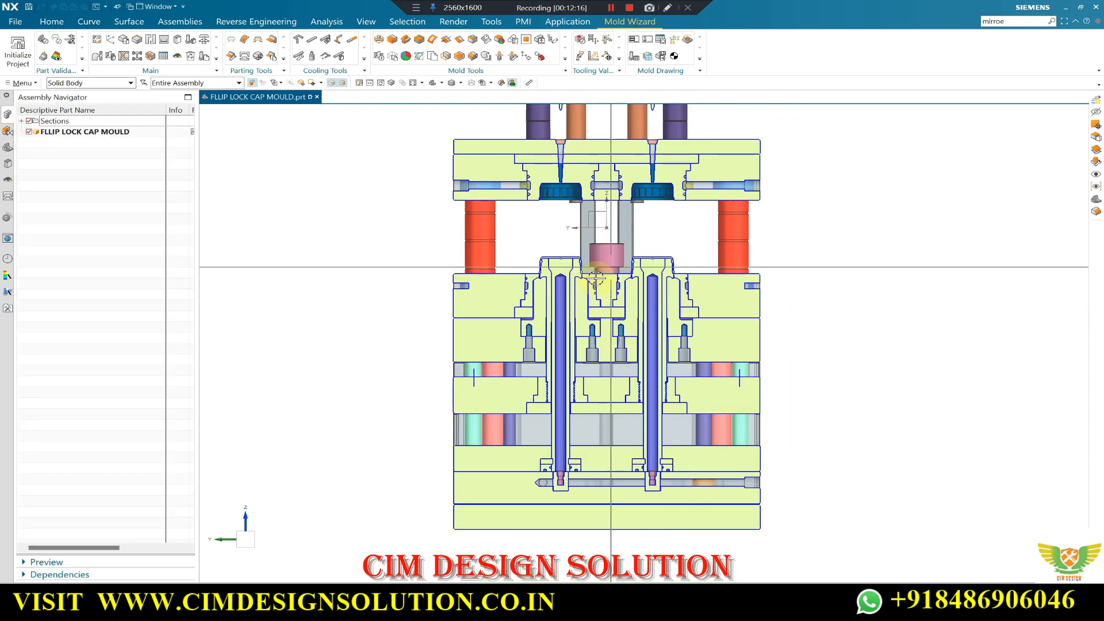
scroll(596, 279, "down", 1)
middle_click_drag(626, 257, 547, 305)
scroll(637, 288, "up", 1)
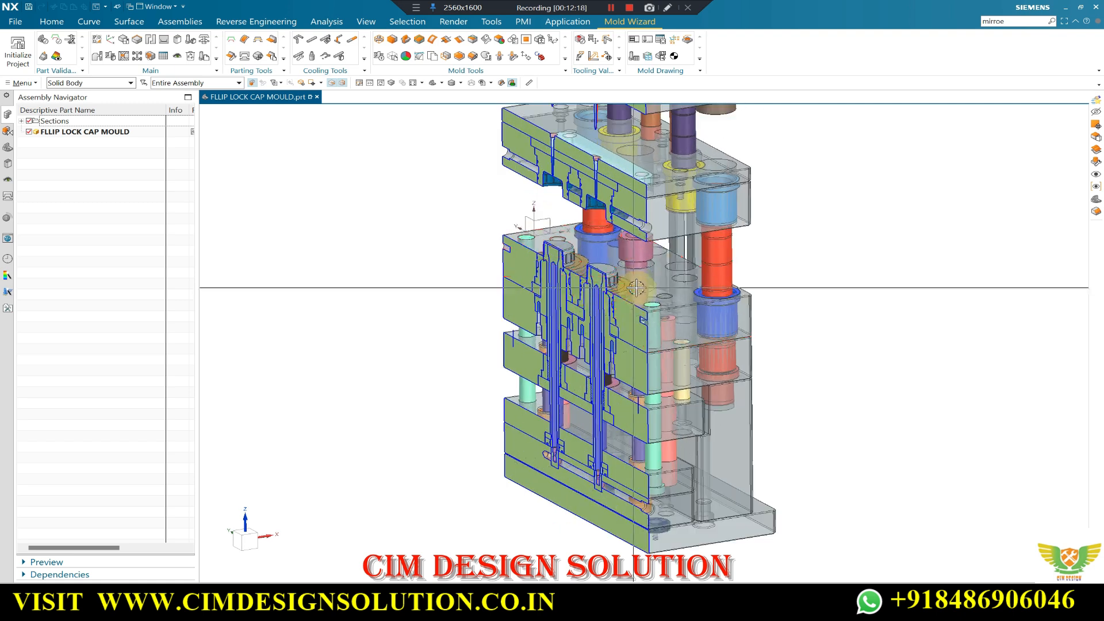
scroll(637, 288, "up", 2)
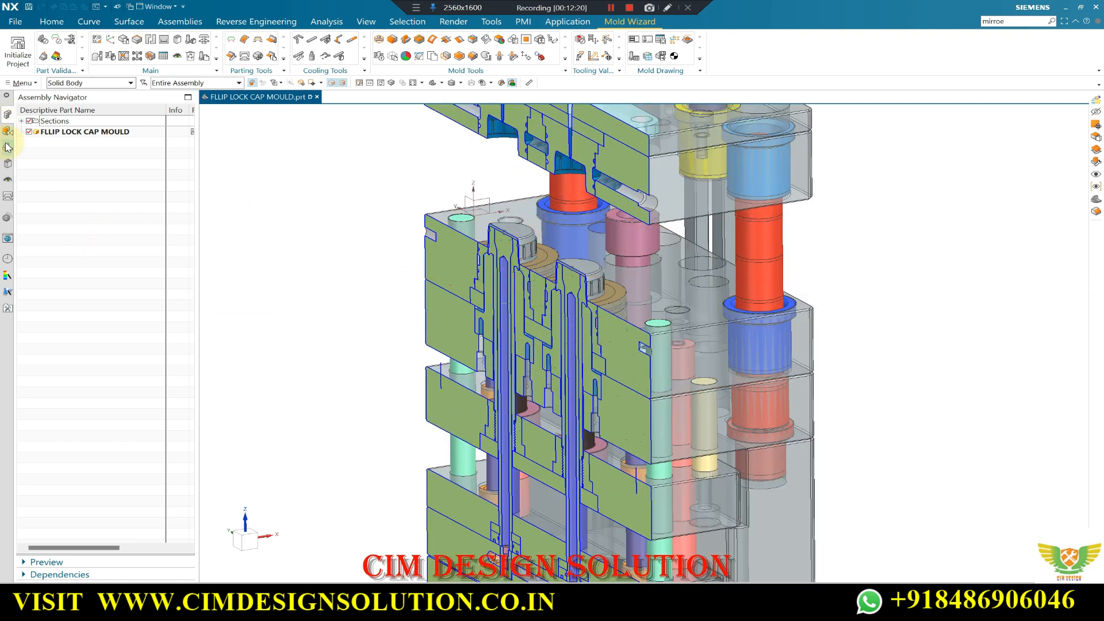
- Make Move Object (691) the current feature to advance the mould to its next ejection position
left_click(8, 148)
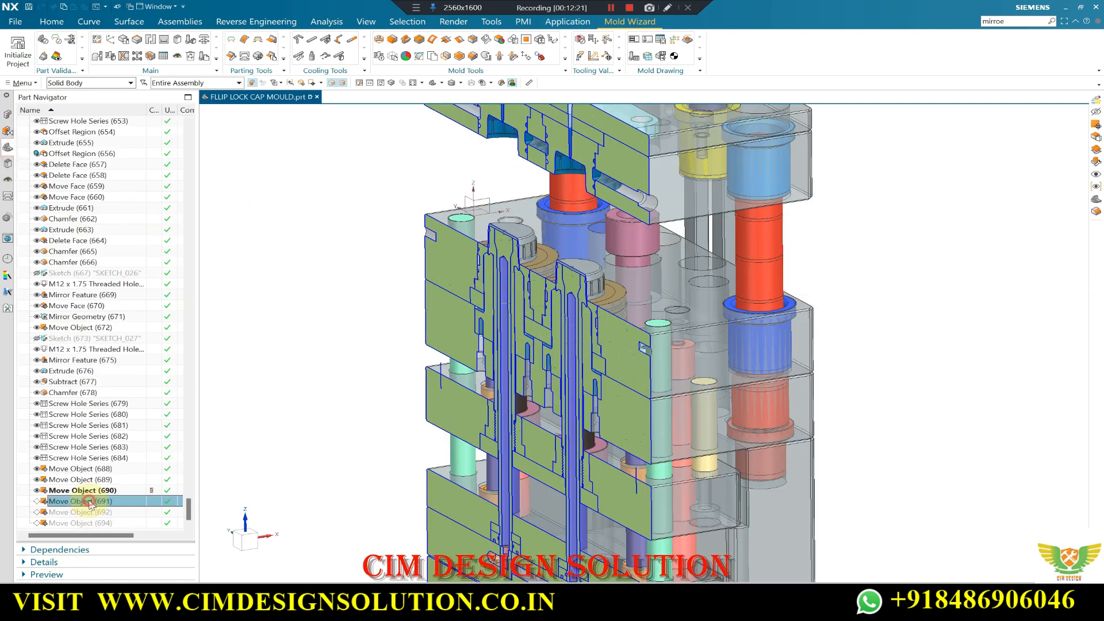
right_click(89, 504)
left_click(121, 413)
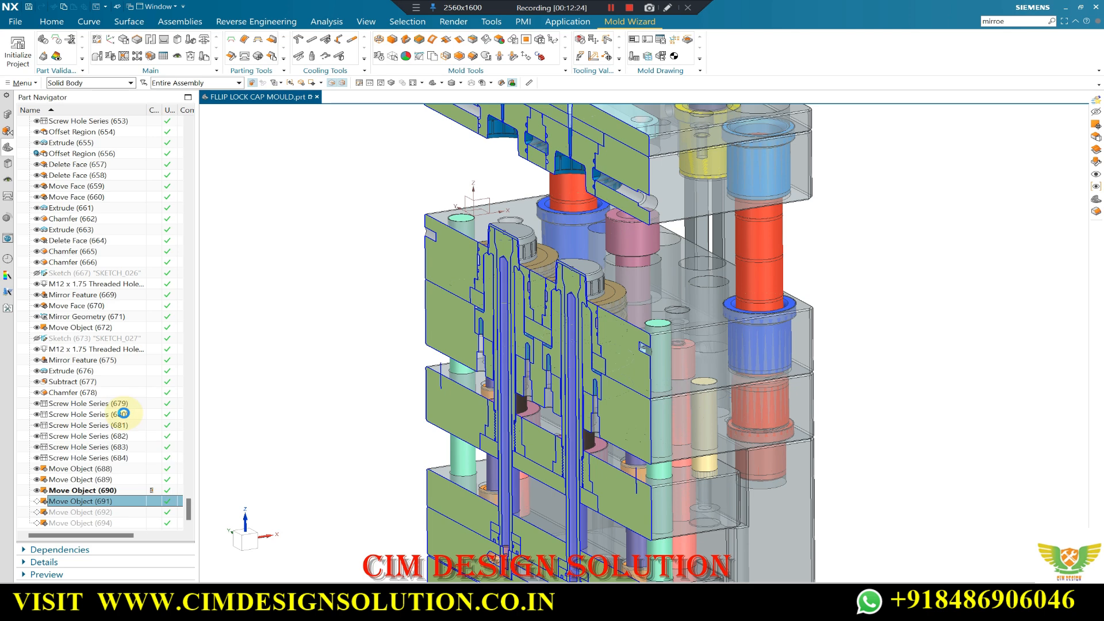
scroll(623, 267, "up", 2)
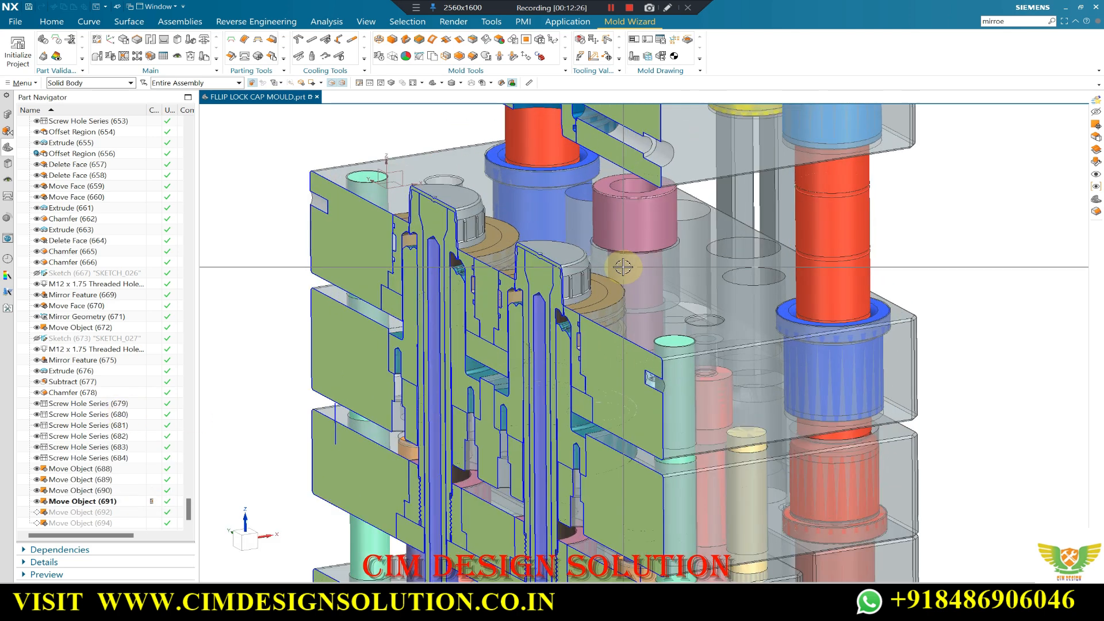
- Turn off the section clipping and examine the gaps between the plates and the spring mechanism from the front
scroll(623, 266, "down", 4)
middle_click_drag(650, 317, 426, 316)
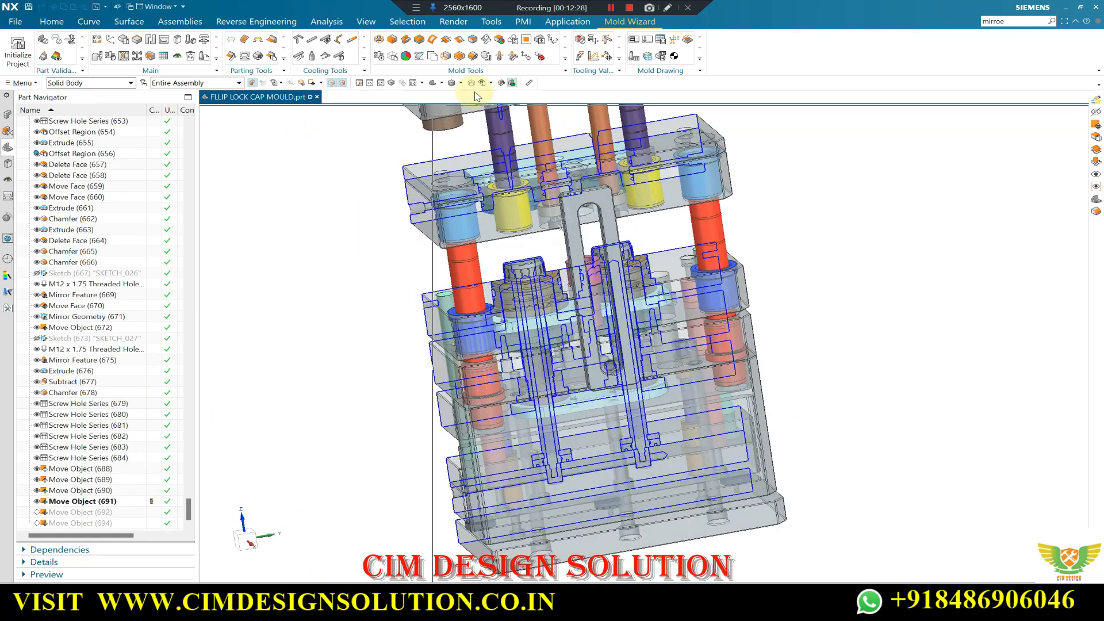
left_click(513, 84)
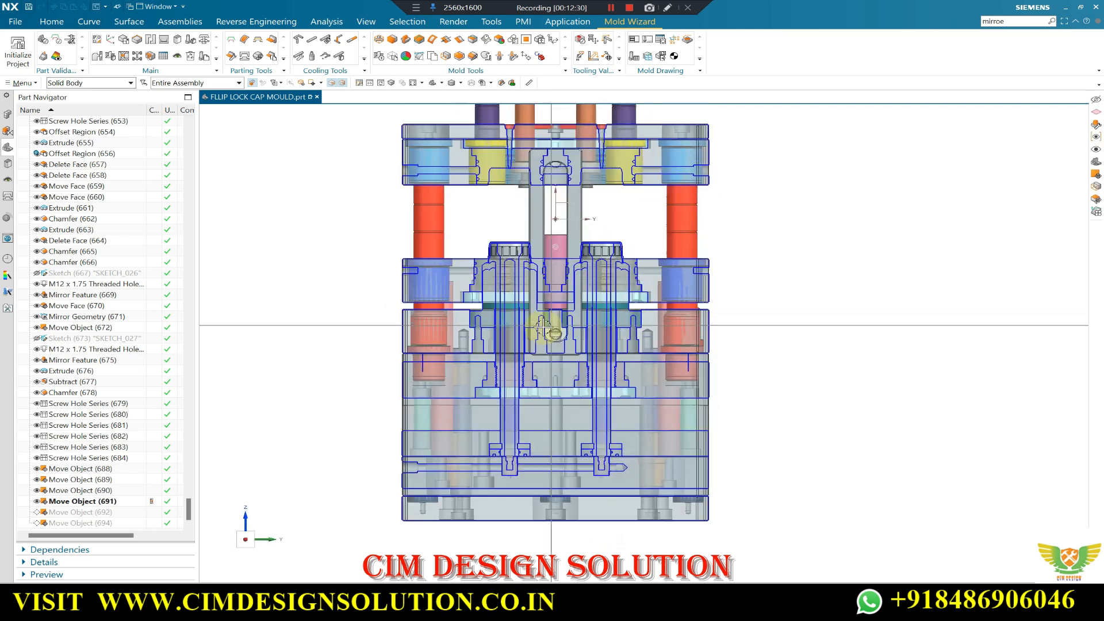
scroll(522, 305, "up", 3)
middle_click_drag(522, 306, 739, 329)
scroll(541, 365, "up", 3)
scroll(542, 364, "down", 4)
key("F8")
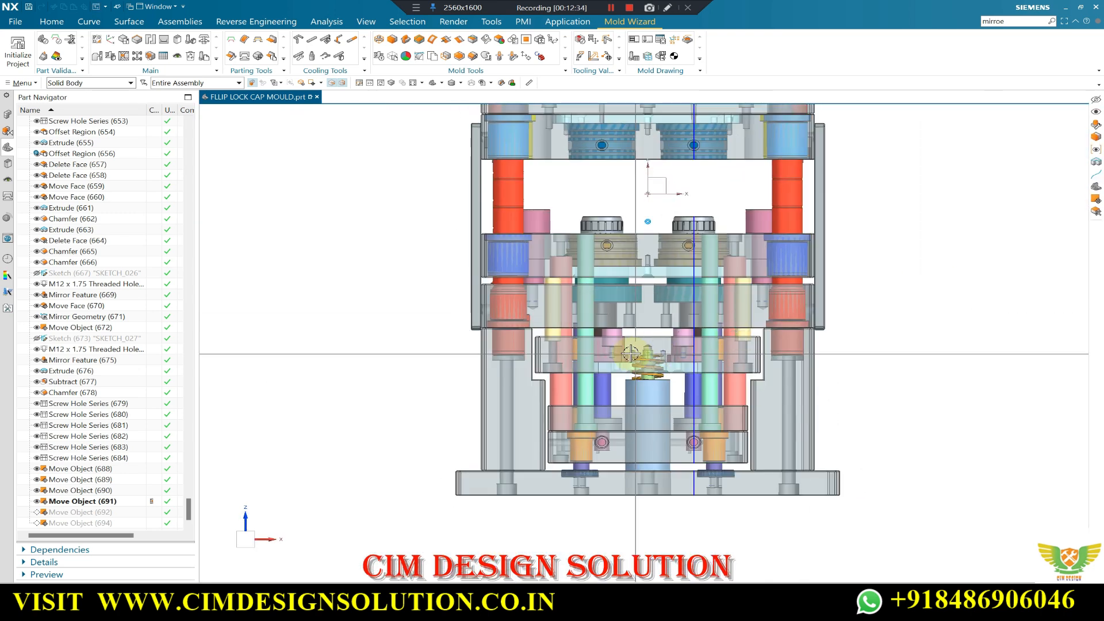
scroll(610, 328, "up", 3)
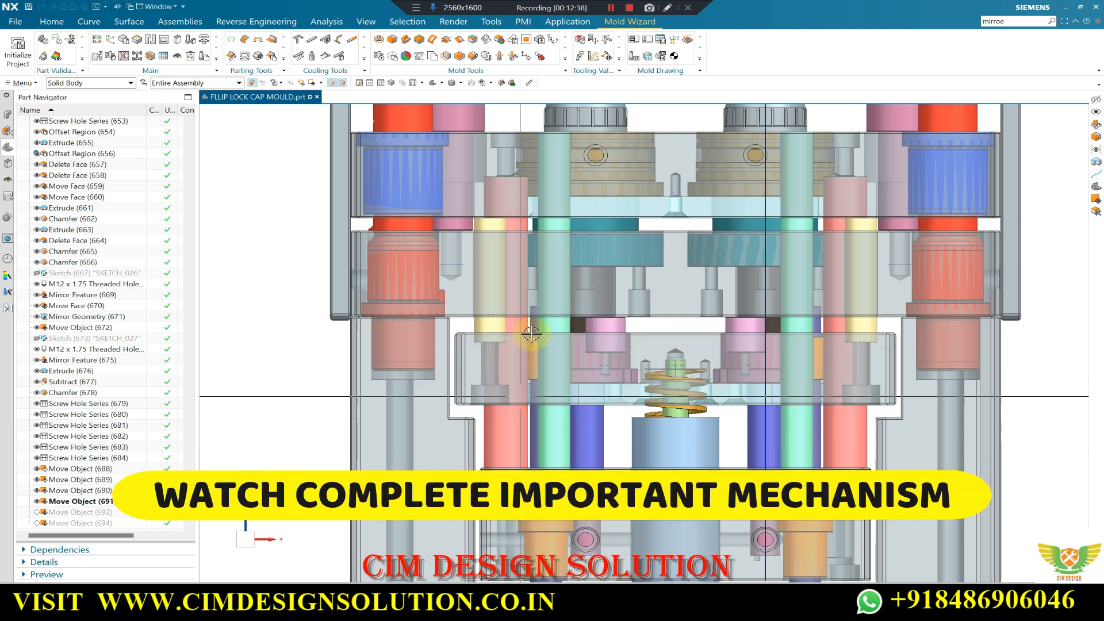
scroll(510, 195, "down", 3)
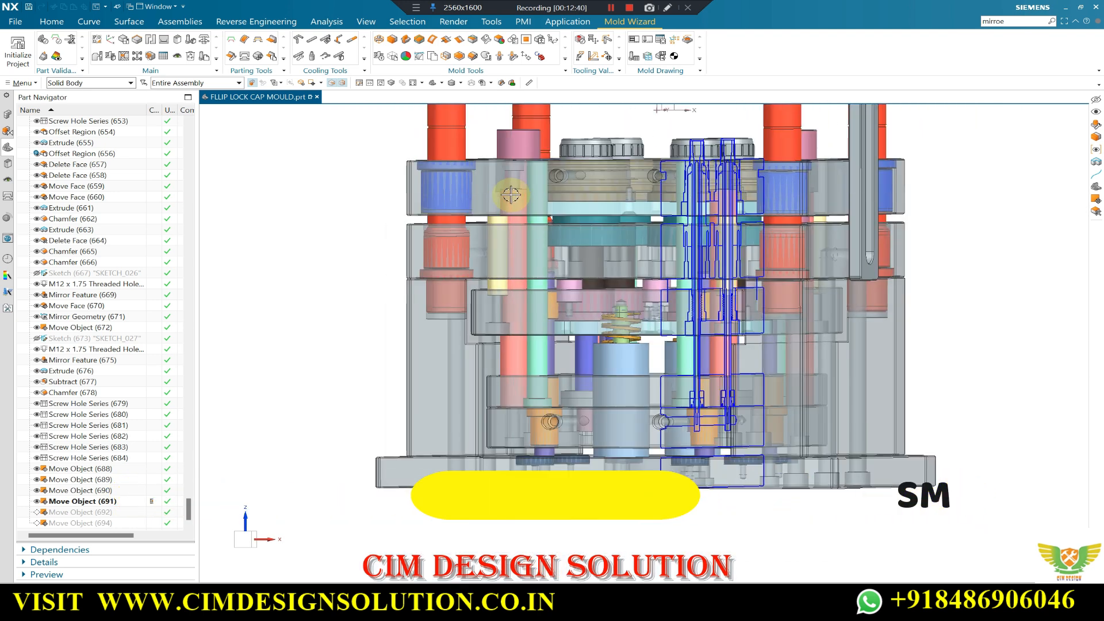
- Section the mould on one plane along X at offset 45 and examine the cap's lower edge against the lifted stripper plate
key("ctrl+h")
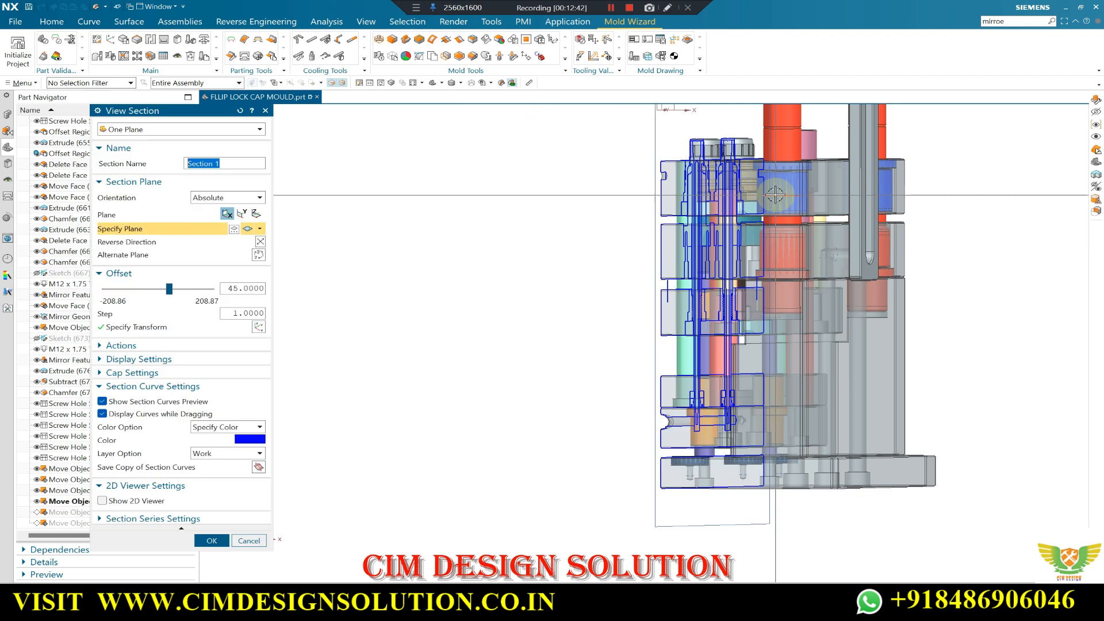
middle_click_drag(891, 199, 808, 175)
scroll(799, 174, "up", 5)
scroll(722, 207, "down", 1)
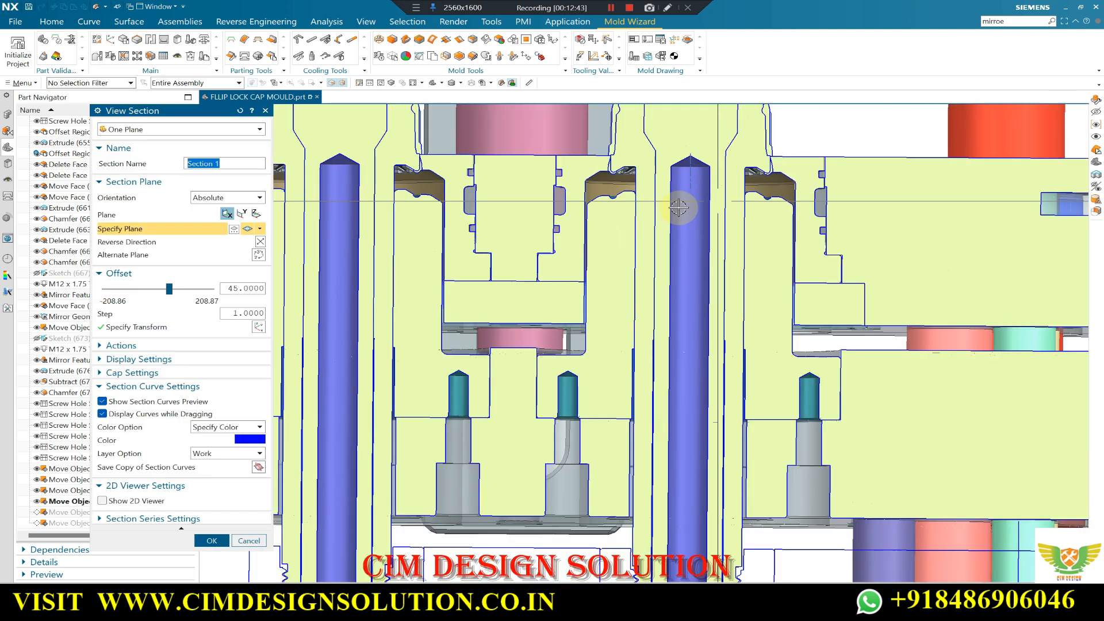
scroll(600, 177, "up", 4)
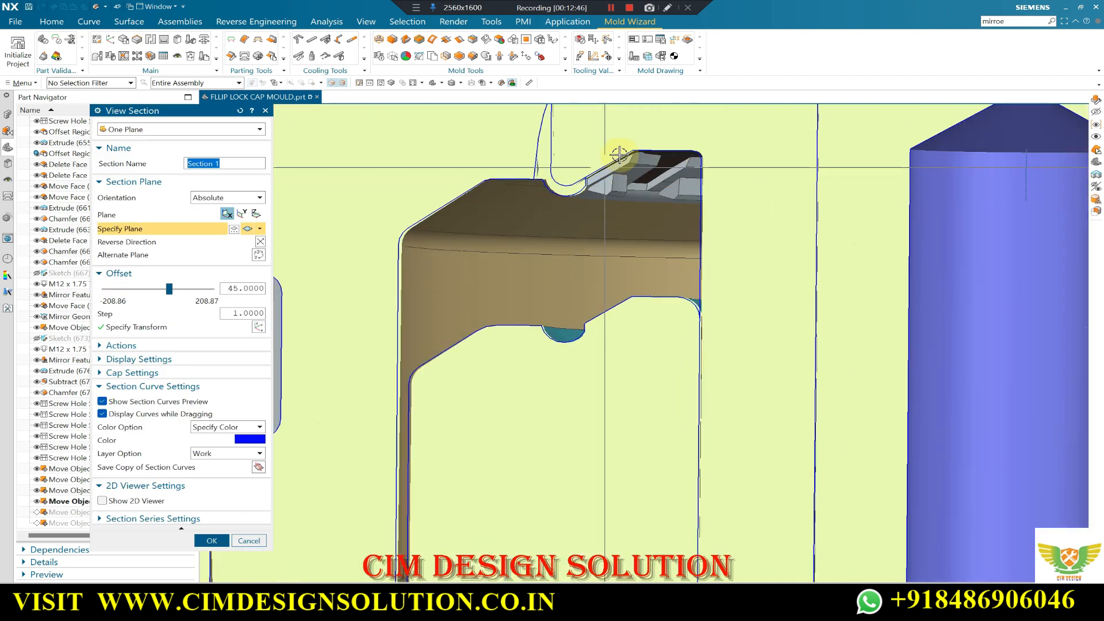
scroll(558, 196, "down", 2)
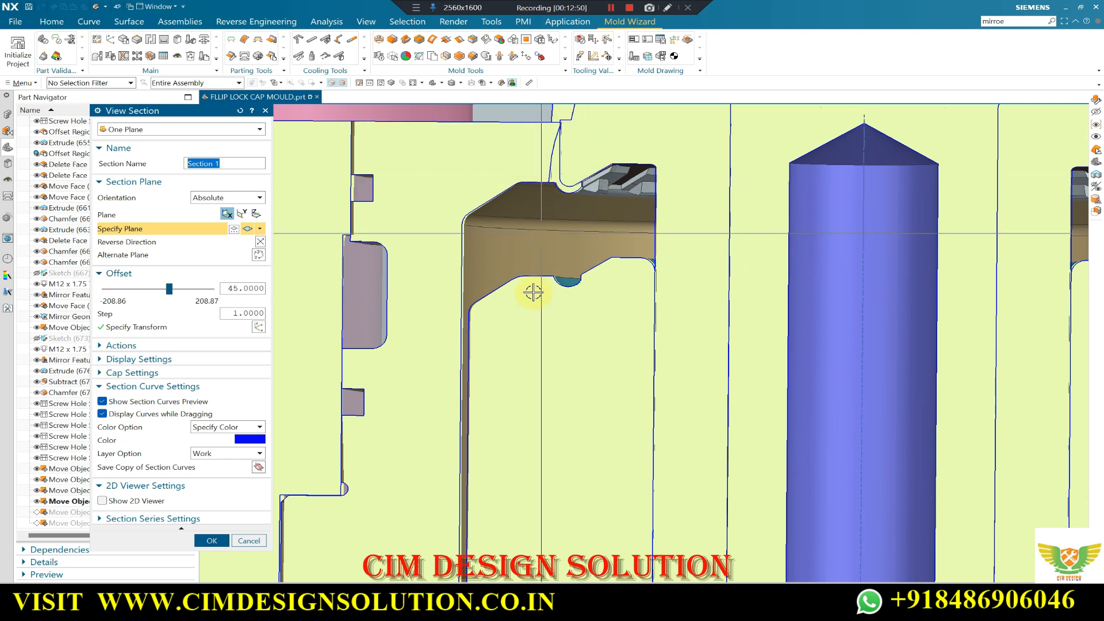
scroll(566, 183, "down", 2)
scroll(599, 183, "up", 3)
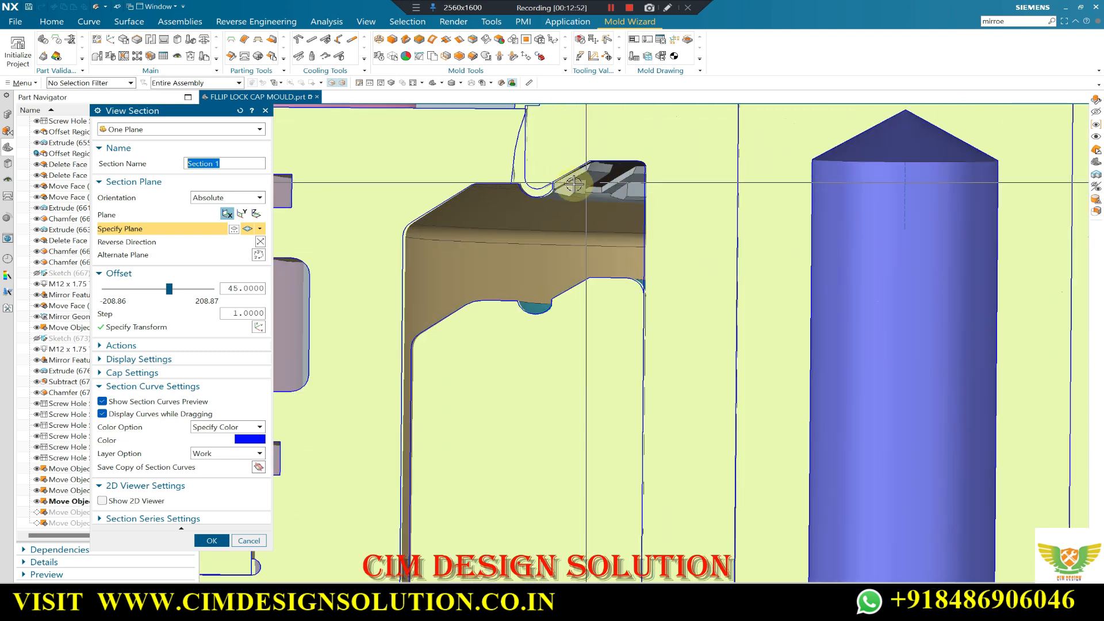
scroll(504, 228, "down", 5)
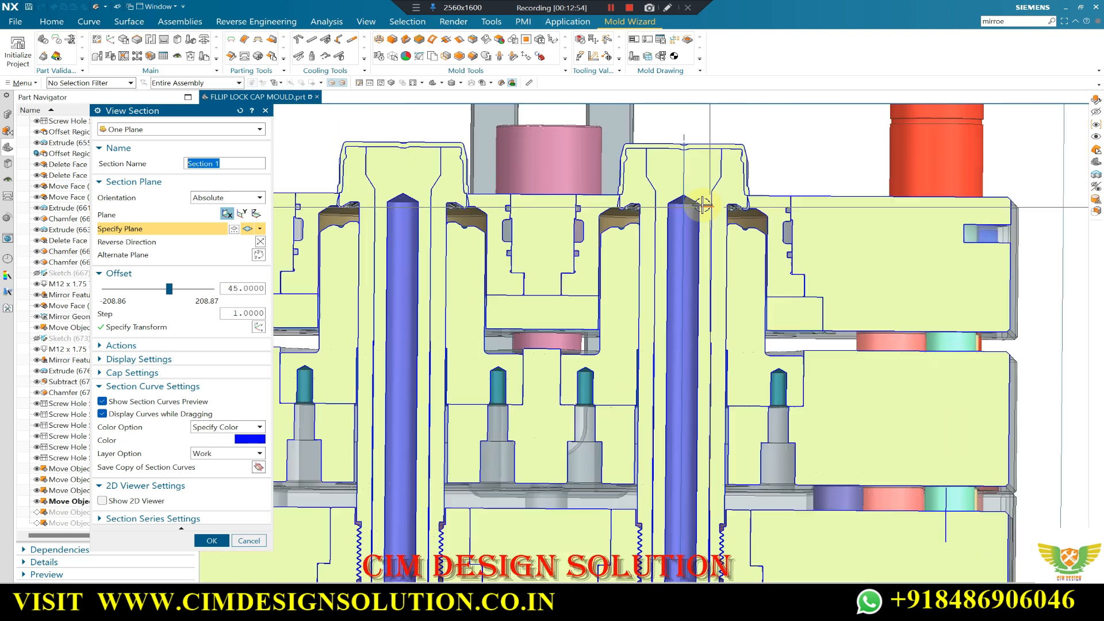
key("Escape")
- Make Move Object (690) the current feature to return the stripper plate to its previous position, and view the mould straight on
scroll(654, 180, "up", 1)
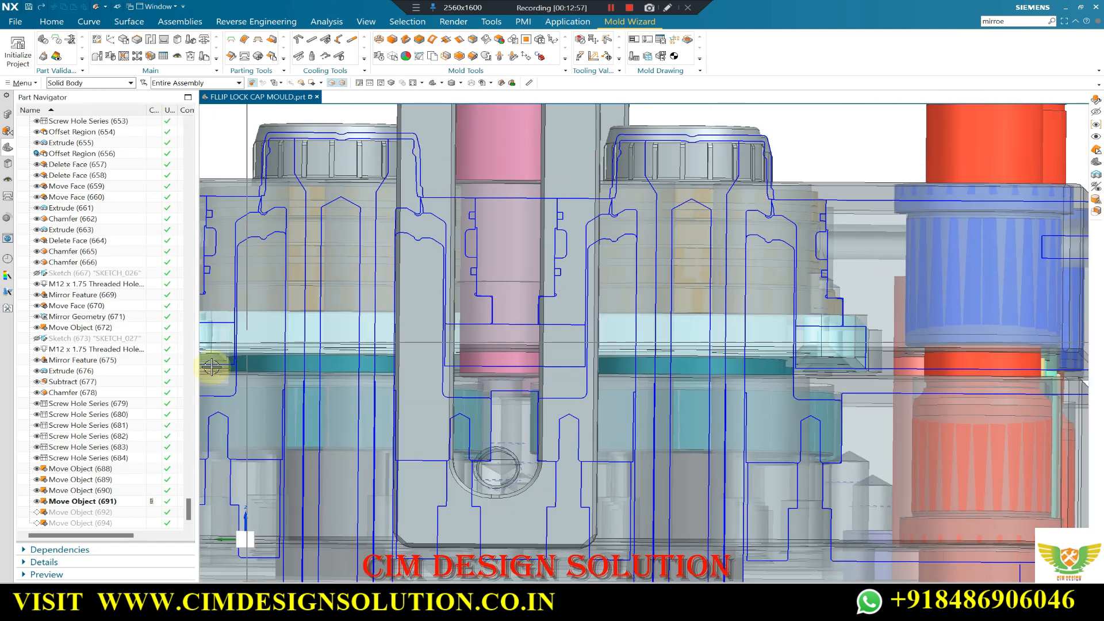
right_click(72, 493)
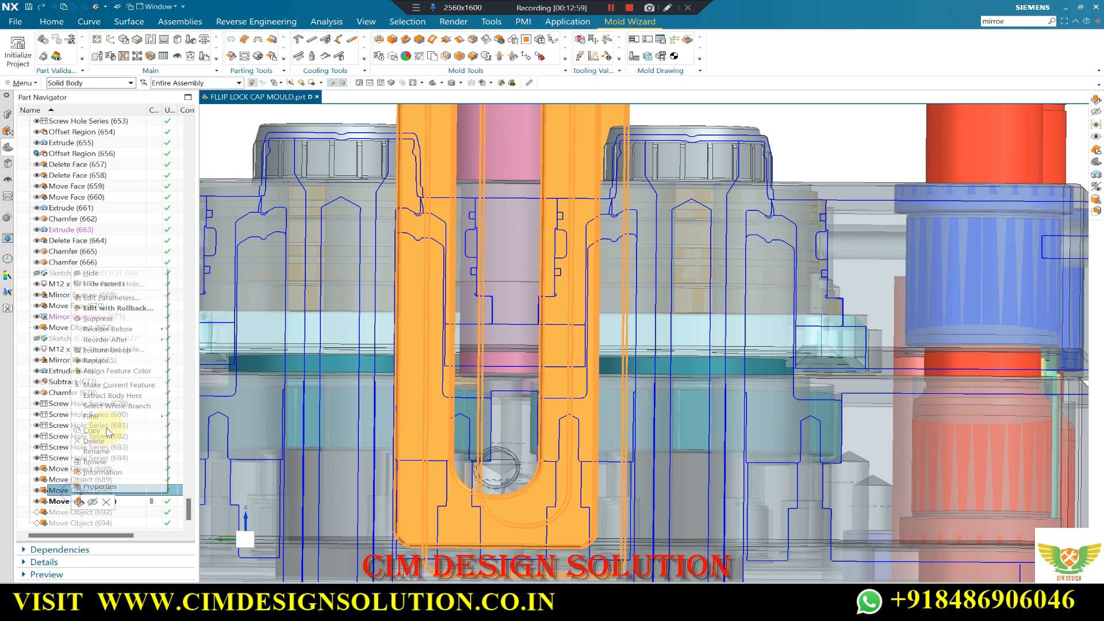
left_click(117, 384)
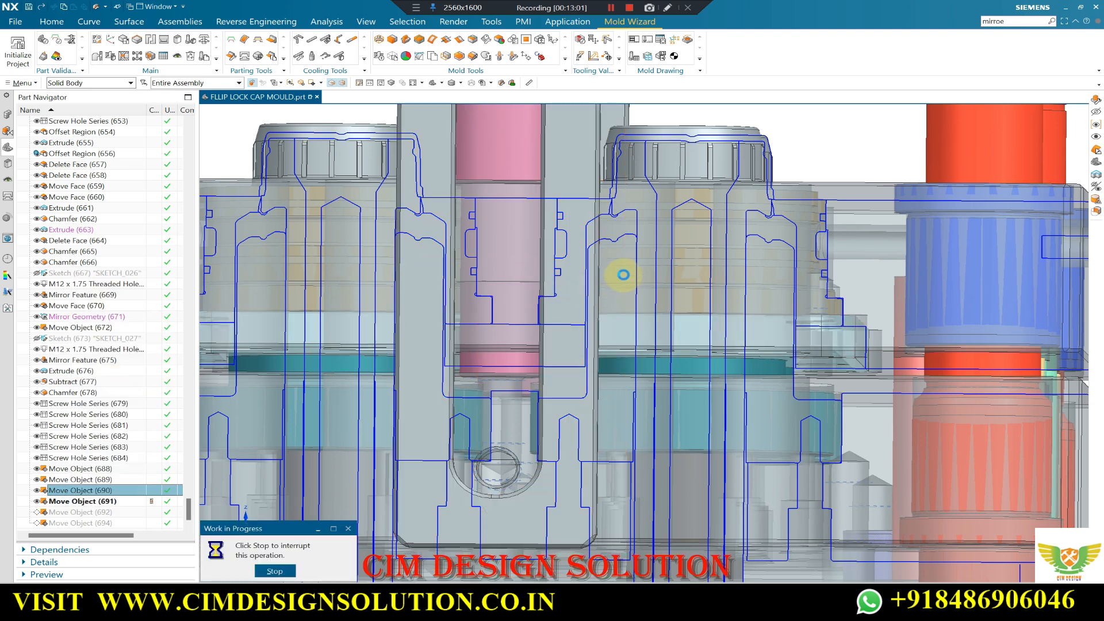
key("F8")
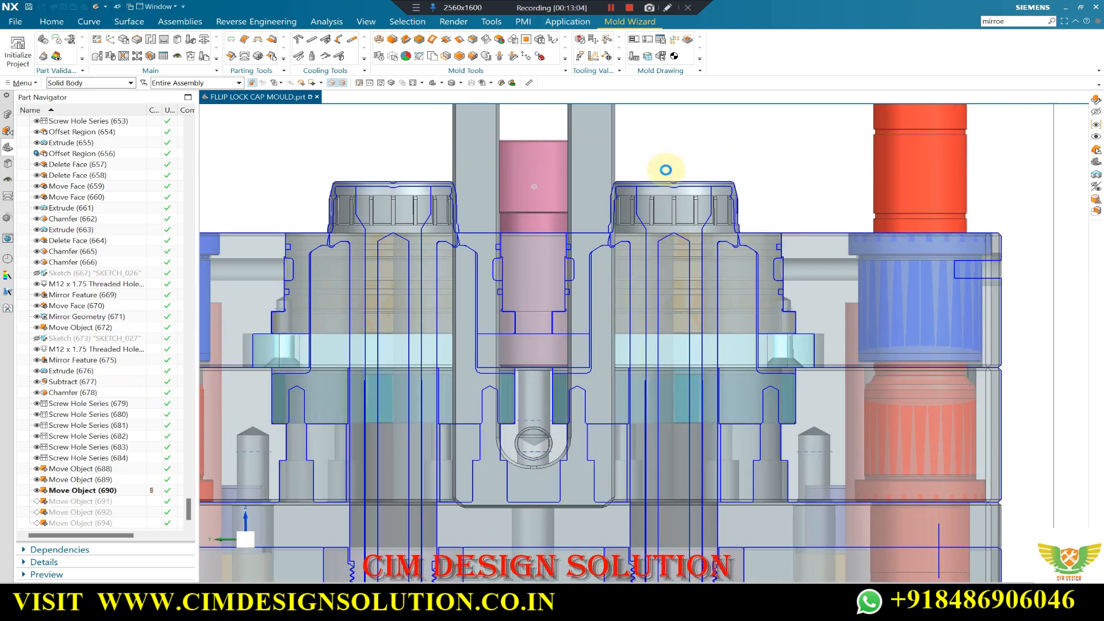
- Section the mould along X at offset 45 and examine how the cap's lower edge sits between the core and stripper parts
key("ctrl+h")
scroll(671, 171, "up", 5)
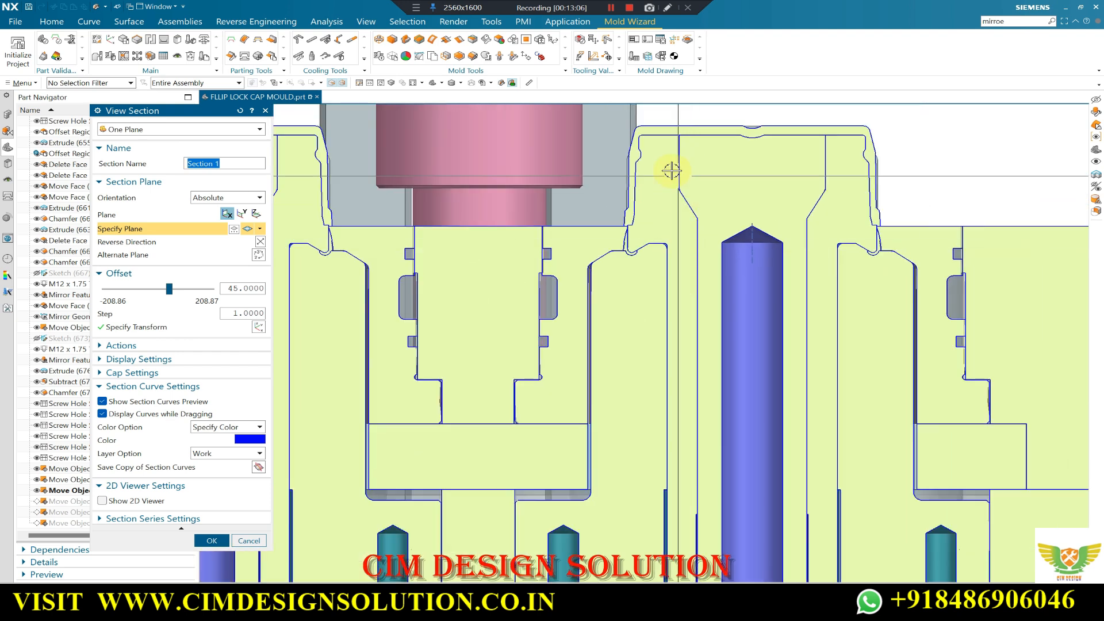
scroll(671, 170, "up", 4)
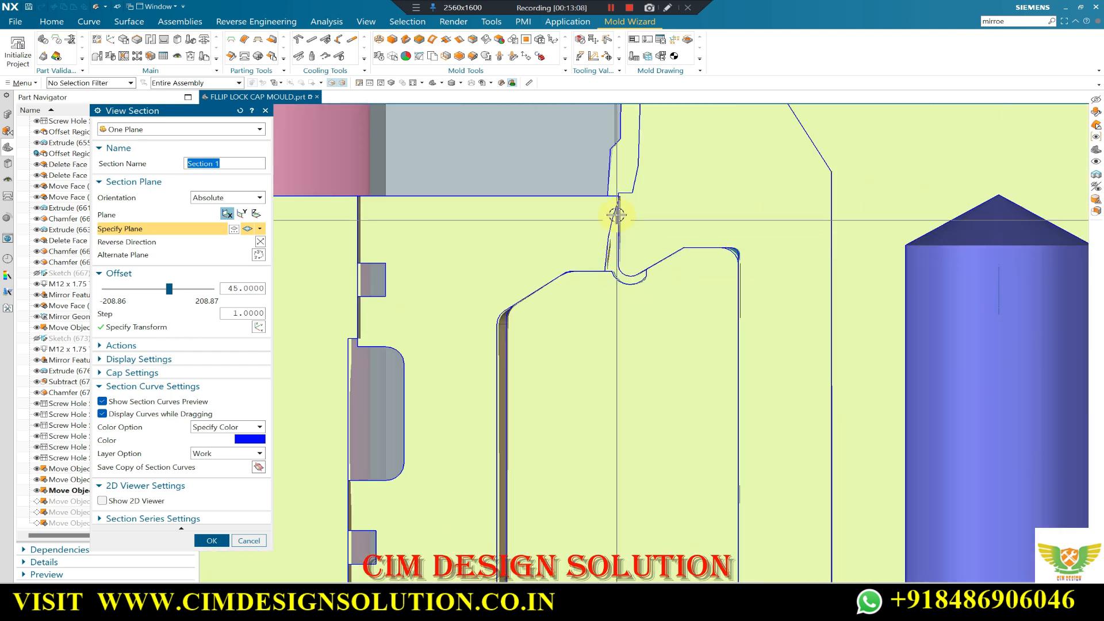
scroll(617, 214, "up", 2)
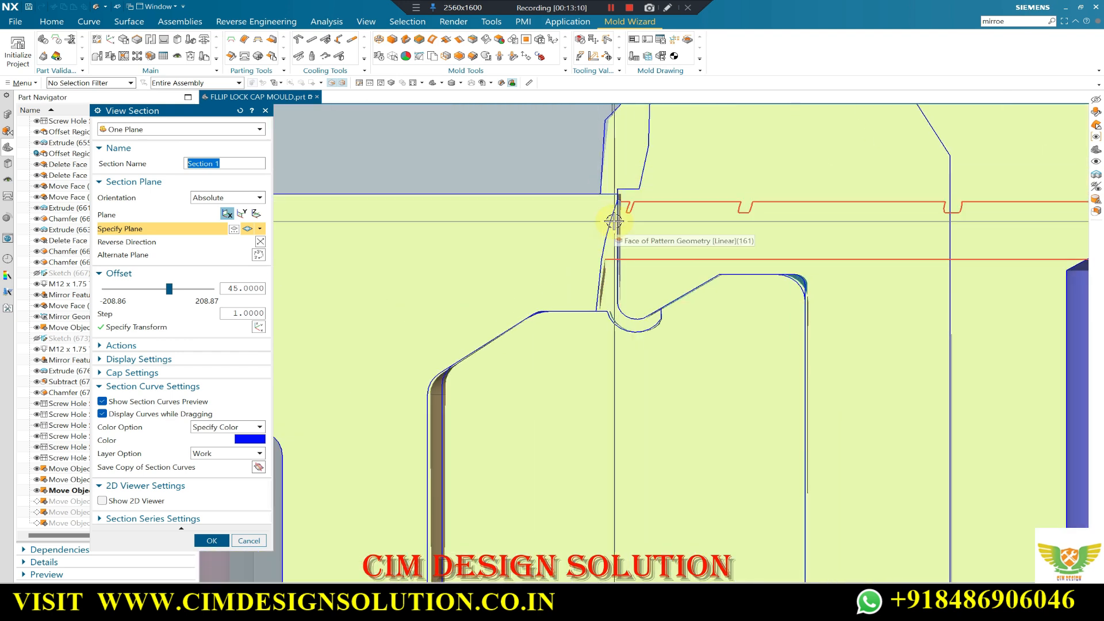
scroll(599, 230, "down", 5)
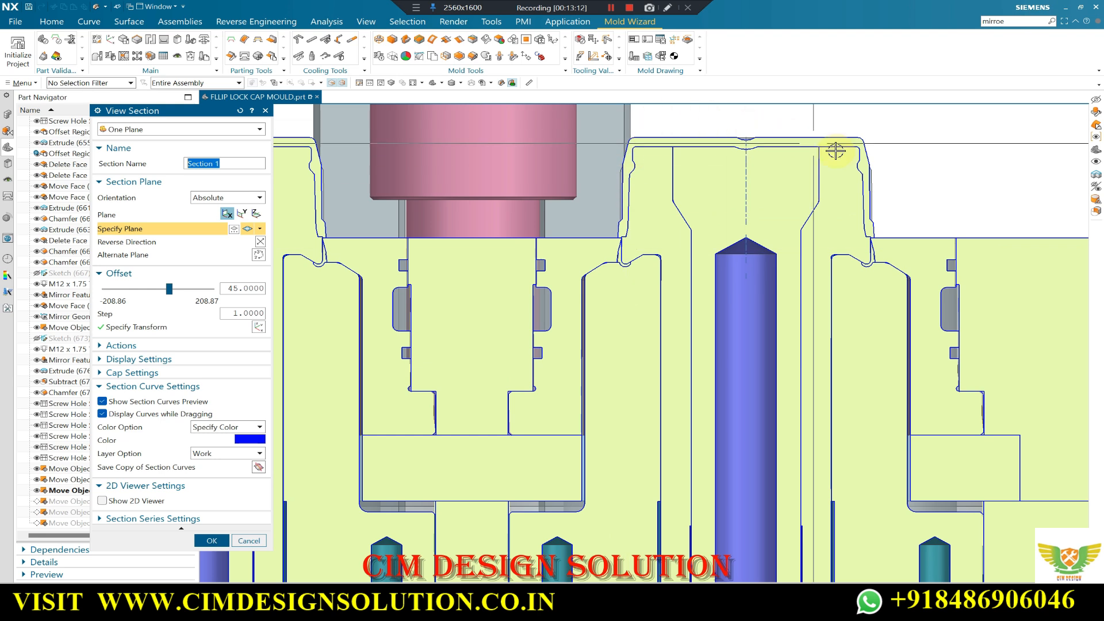
scroll(580, 261, "up", 3)
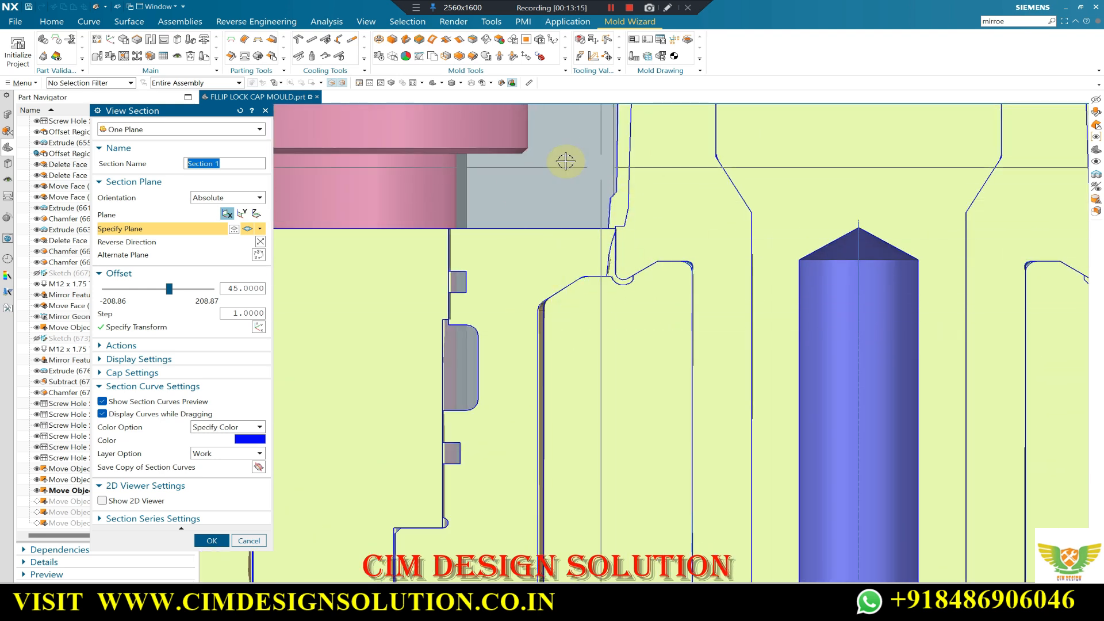
scroll(567, 280, "down", 2)
scroll(665, 264, "down", 3)
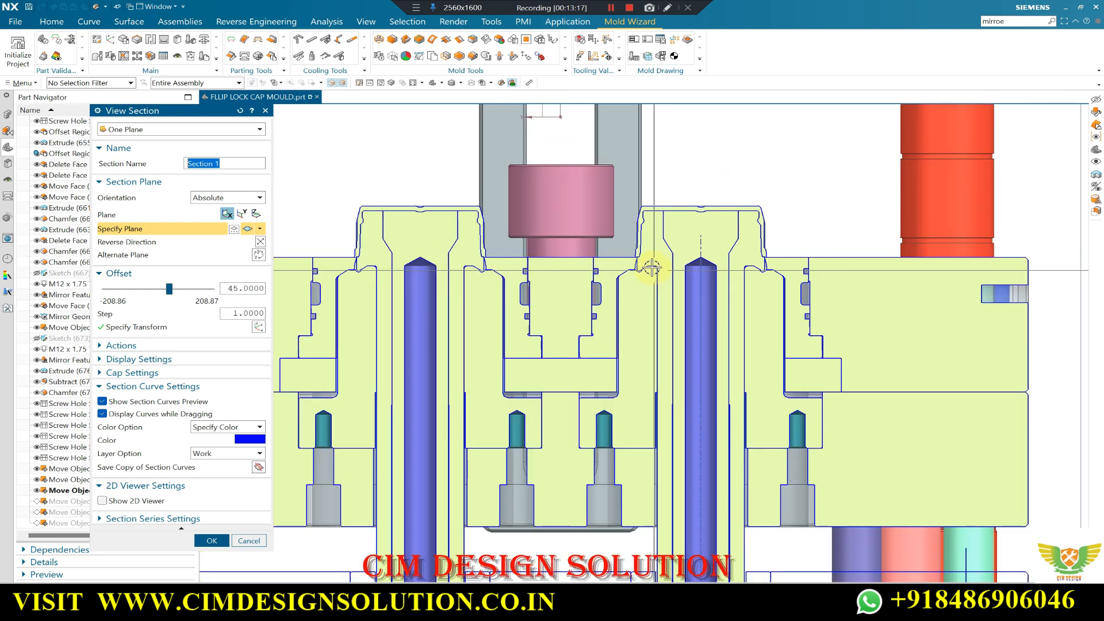
scroll(691, 236, "up", 3)
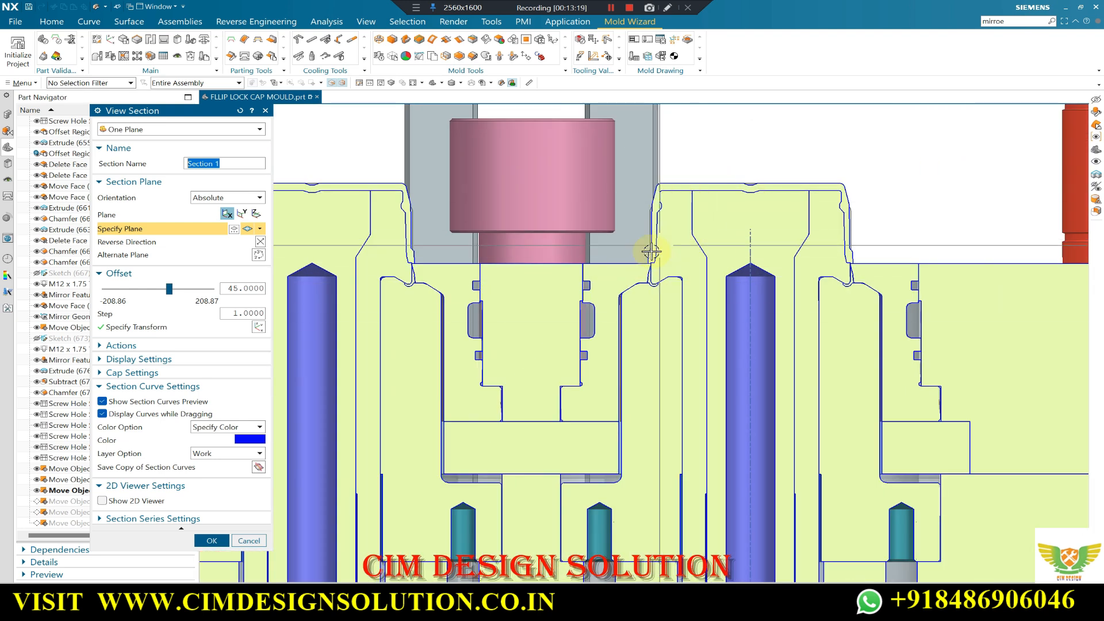
key("Escape")
- Make Move Object (691) the current feature again to advance the stripper plate
right_click(85, 505)
left_click(140, 414)
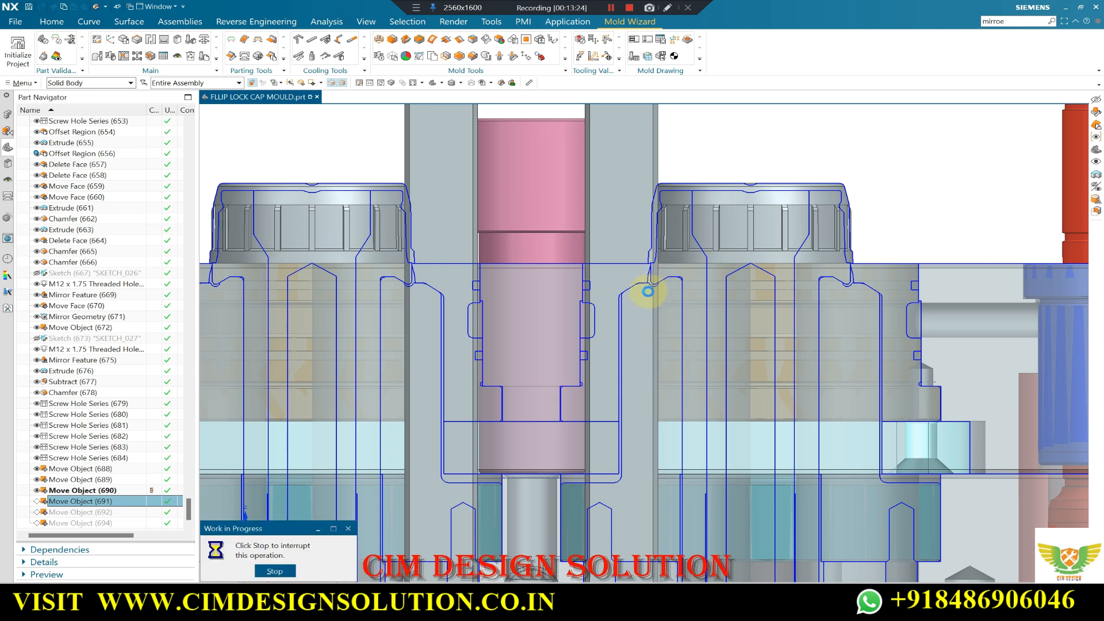
scroll(653, 270, "up", 2)
left_click(229, 420)
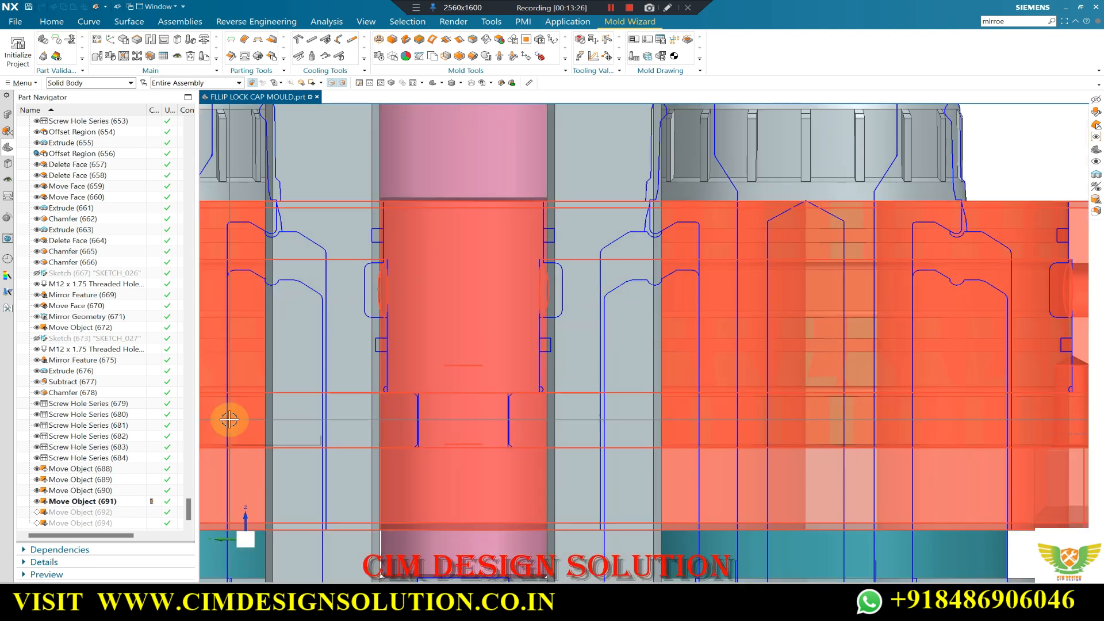
- Section the advanced mould along X at offset 45 and compare the cap edge close up with the overall plate gaps
key("ctrl+h")
scroll(655, 237, "up", 4)
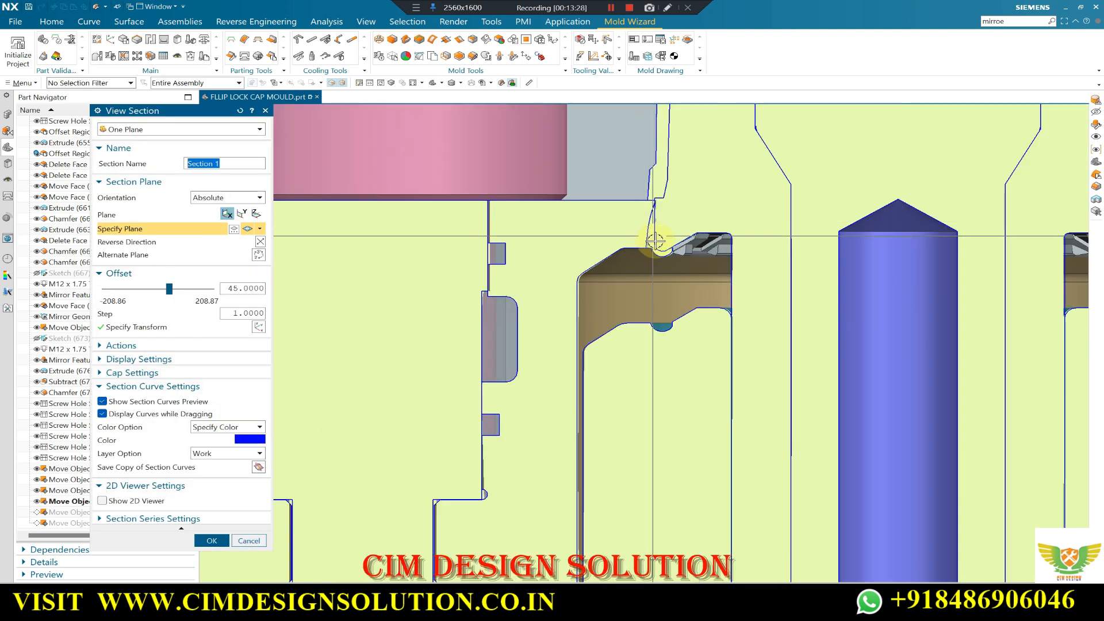
scroll(676, 248, "down", 7)
scroll(645, 216, "down", 4)
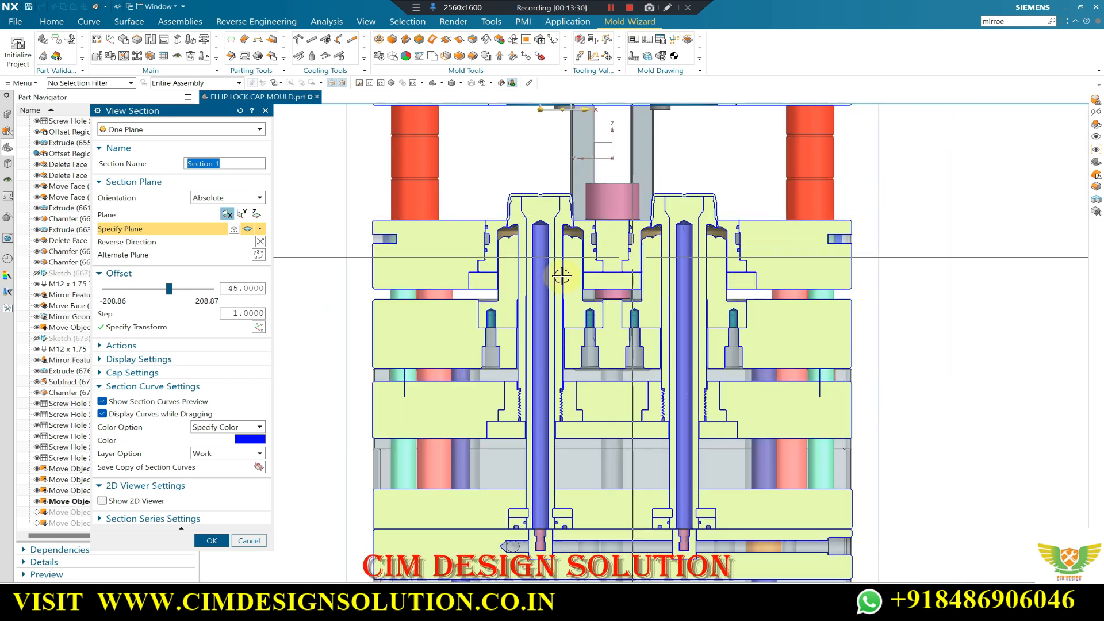
left_click(249, 541)
- From a straight front view, section the mould on the Y plane through the centre of one cap
scroll(518, 301, "down", 3)
middle_click_drag(530, 299, 569, 320)
key("F8")
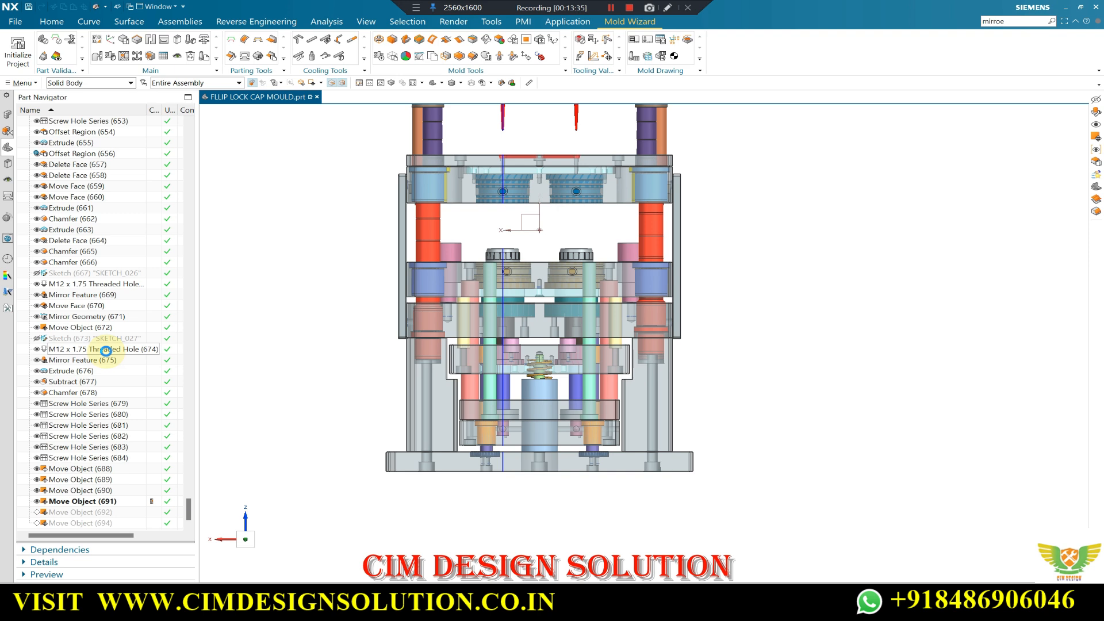
key("ctrl+h")
left_click(241, 215)
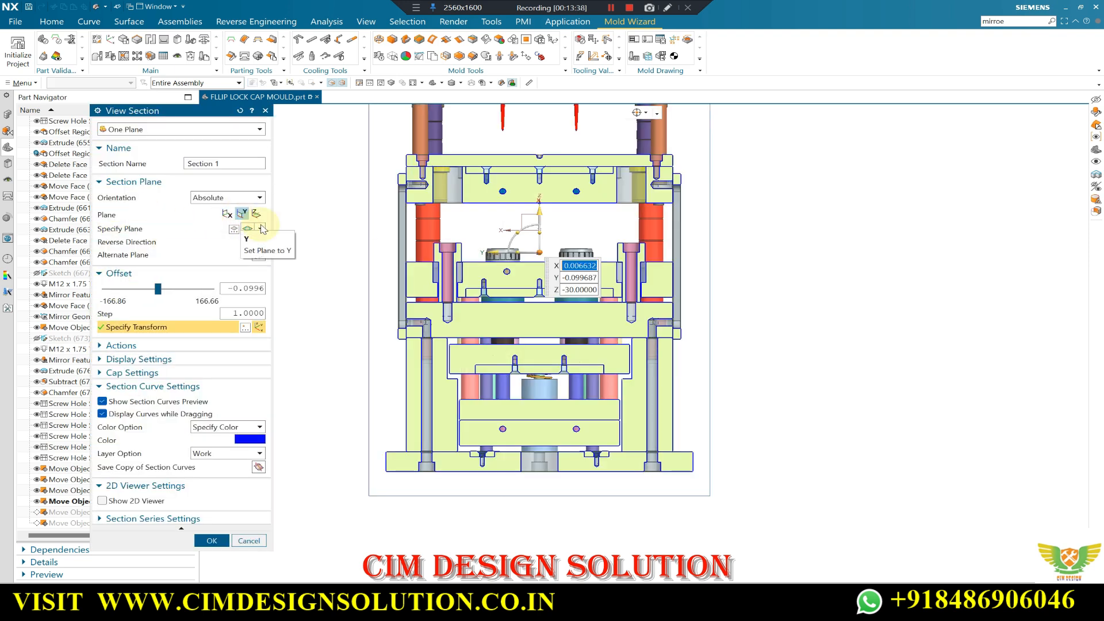
scroll(494, 251, "up", 5)
left_click(494, 248)
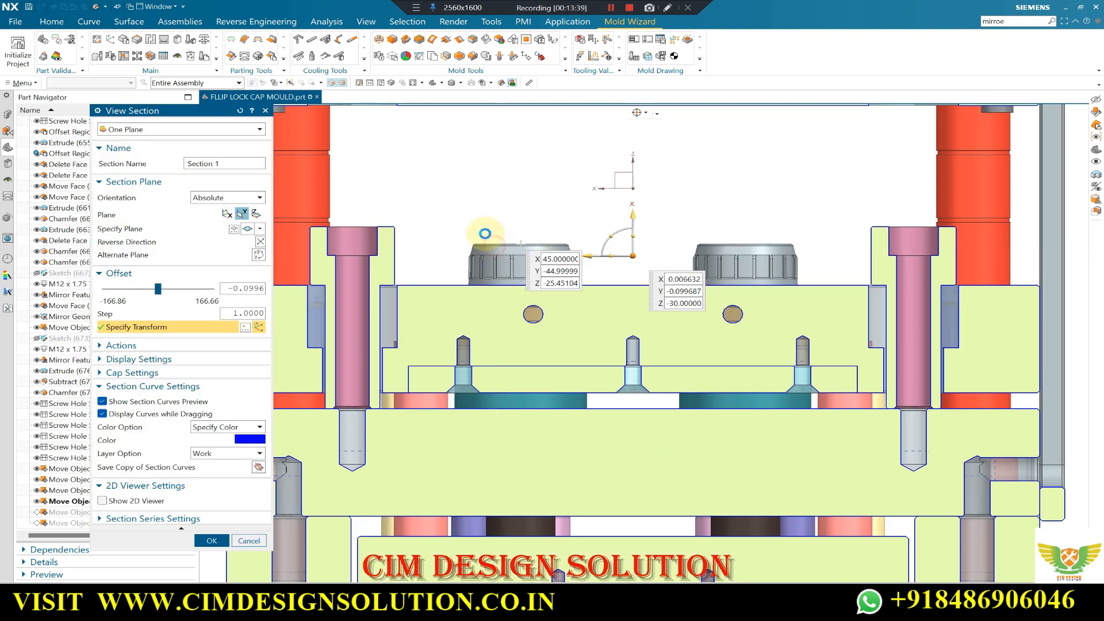
middle_click(478, 217)
- Turn off the section clipping and bring the spring mechanism beneath the plates into close view
scroll(518, 175, "down", 5)
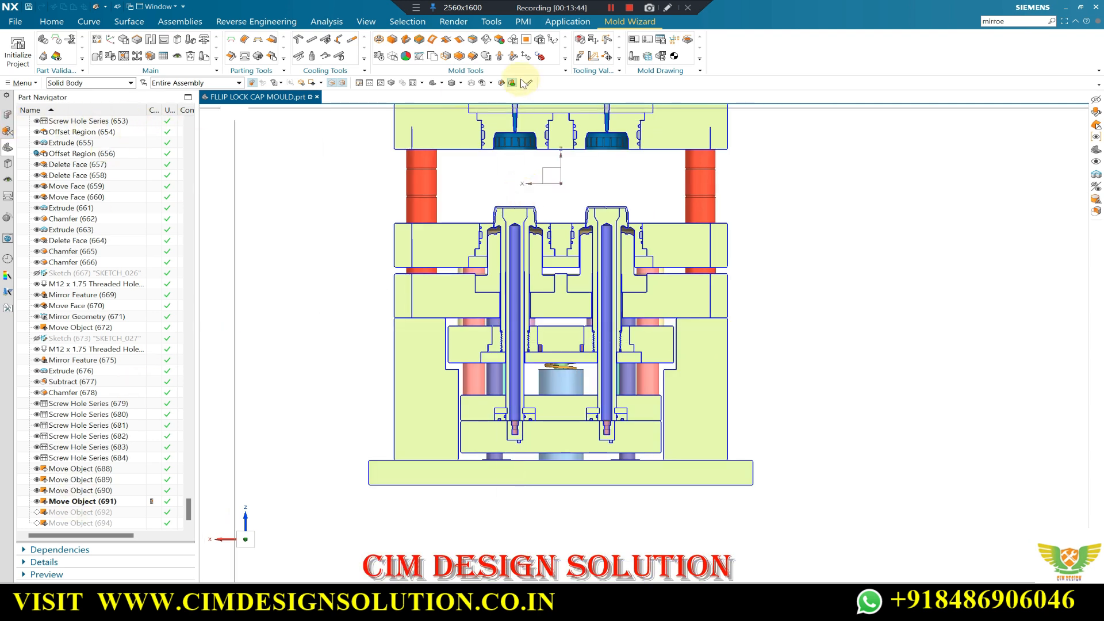
middle_click_drag(519, 110, 562, 350)
scroll(575, 265, "up", 4)
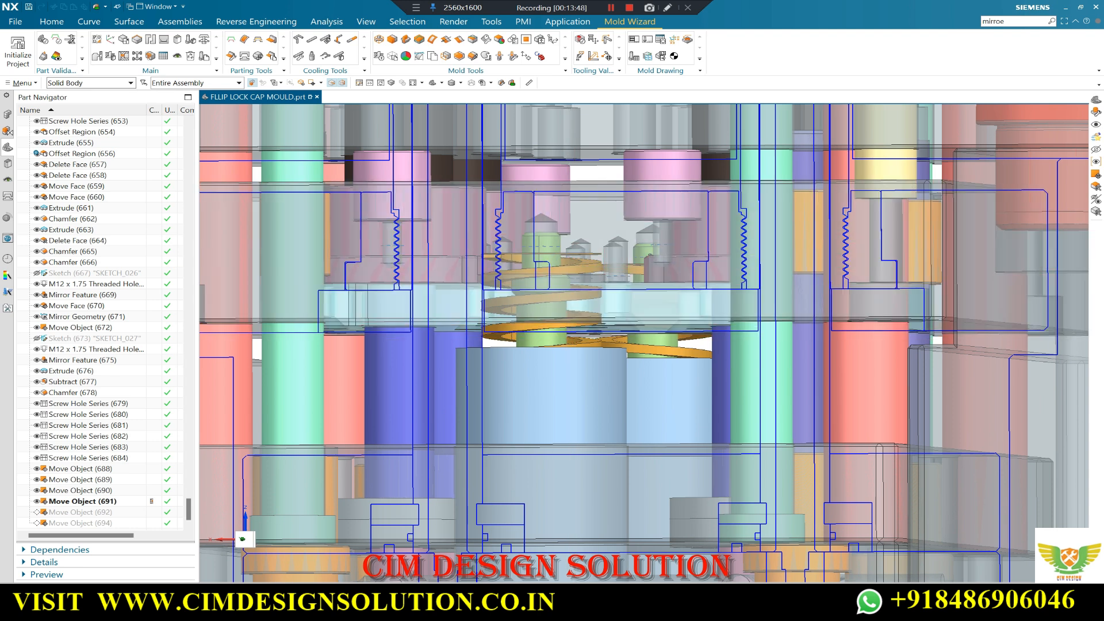
- Switch to the flip lock cap main drawing in AutoCAD, examine the working gap and pin details, and return to the NX mould
left_click(899, 530)
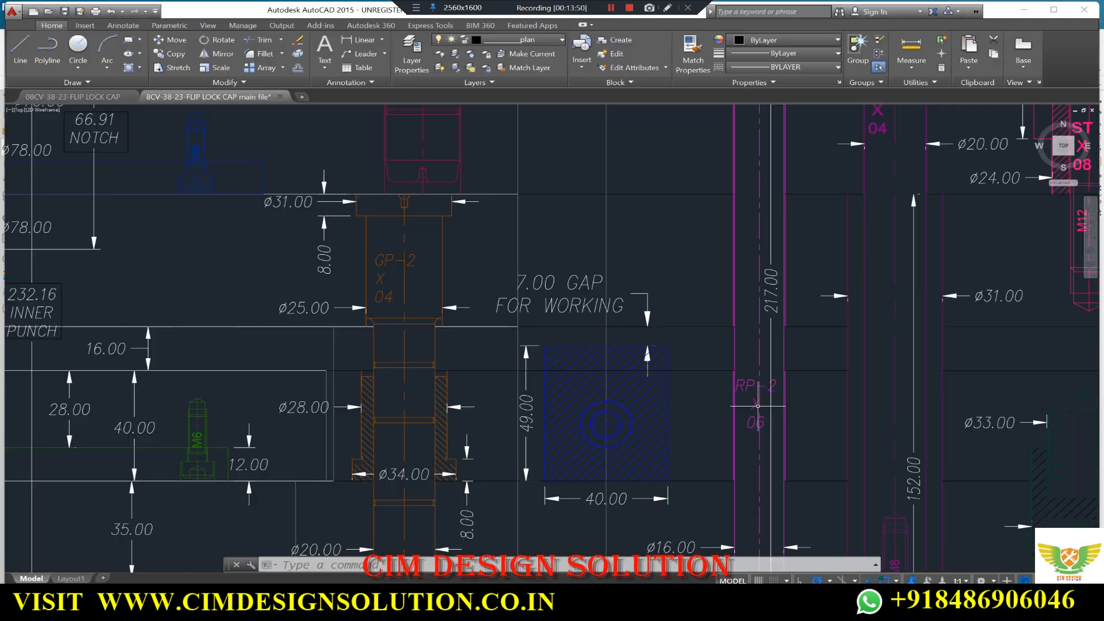
scroll(785, 406, "up", 8)
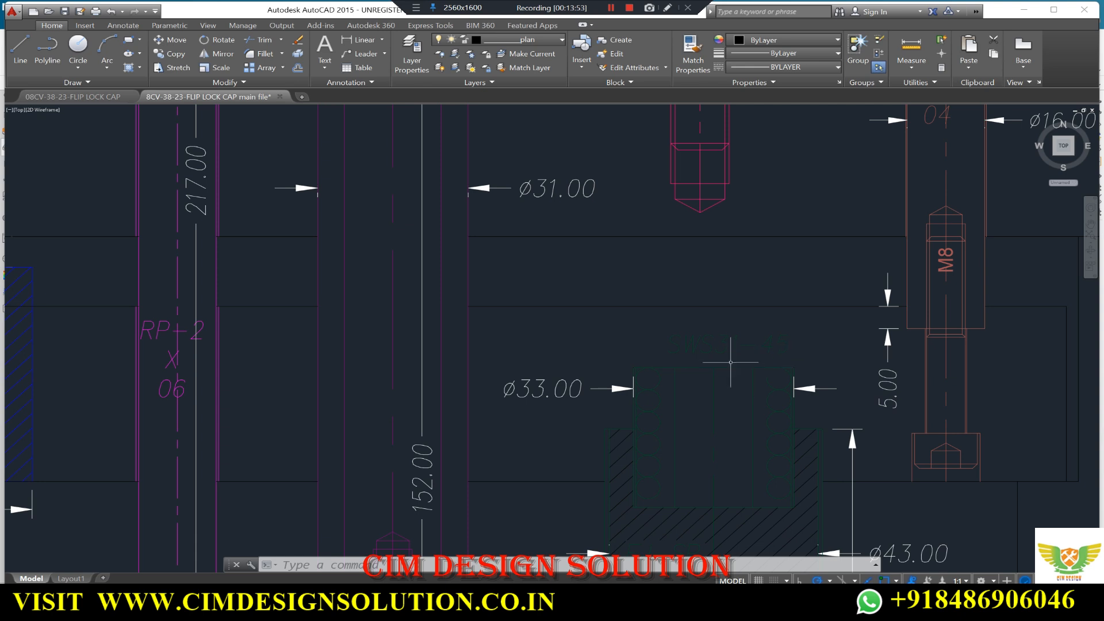
scroll(734, 338, "down", 4)
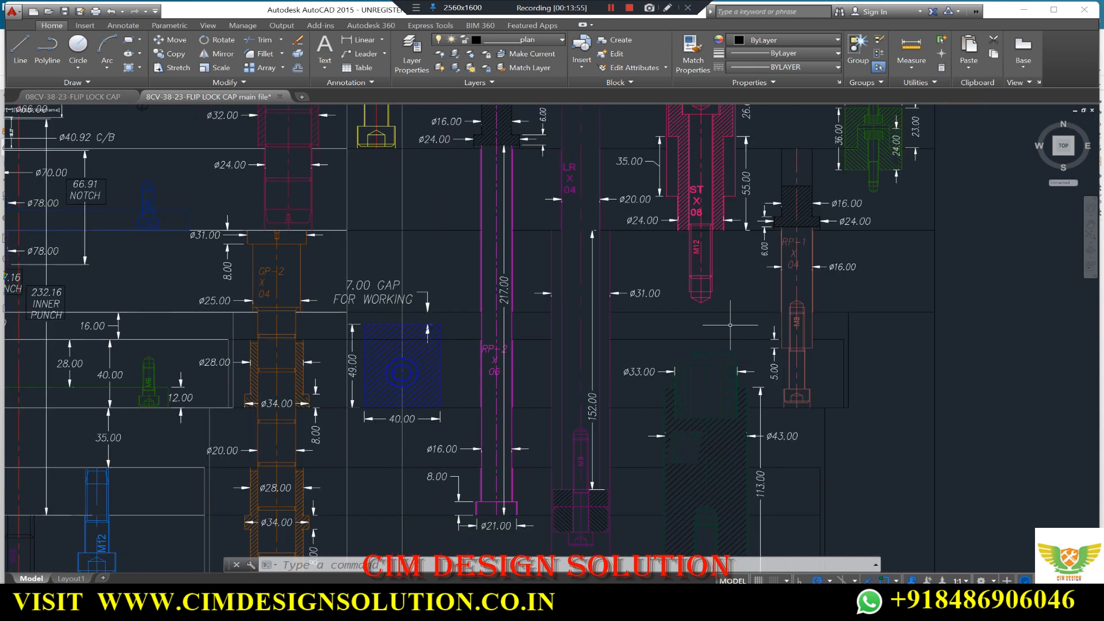
left_click(1024, 9)
- Examine the coil spring, its guide pin and the surrounding plates from the front and at an angle
scroll(929, 321, "down", 3)
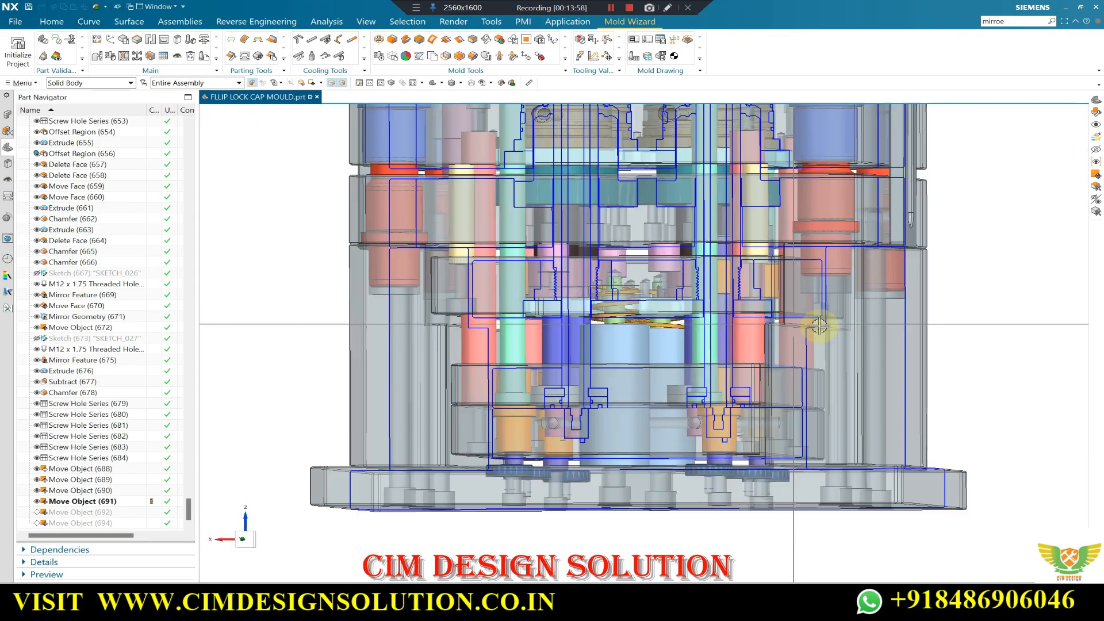
scroll(592, 298, "up", 6)
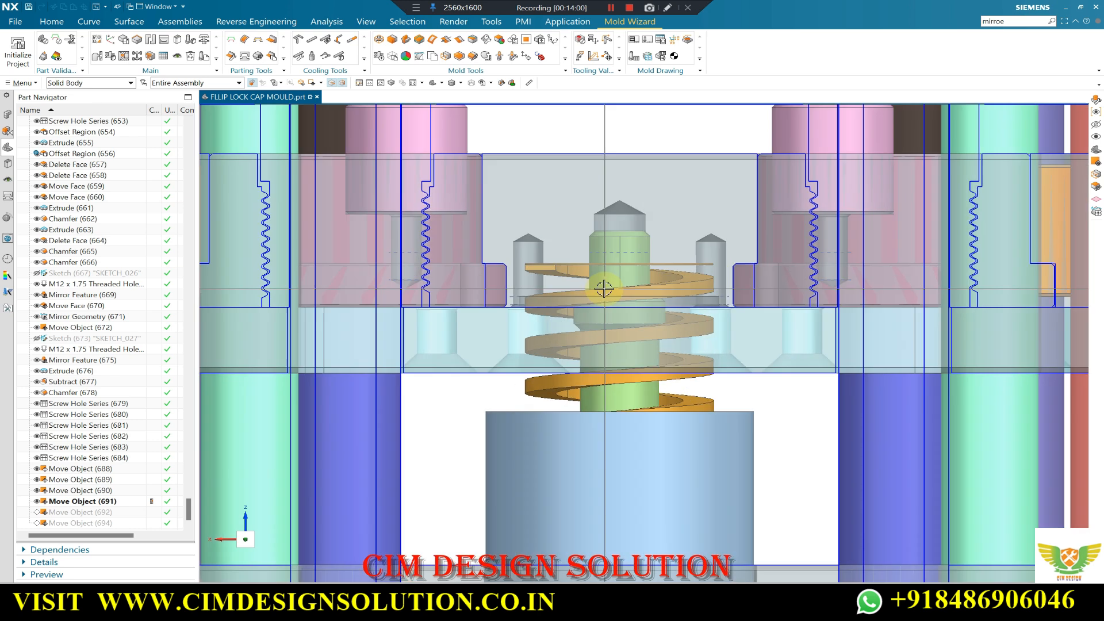
middle_click_drag(592, 298, 541, 328)
scroll(578, 253, "up", 3)
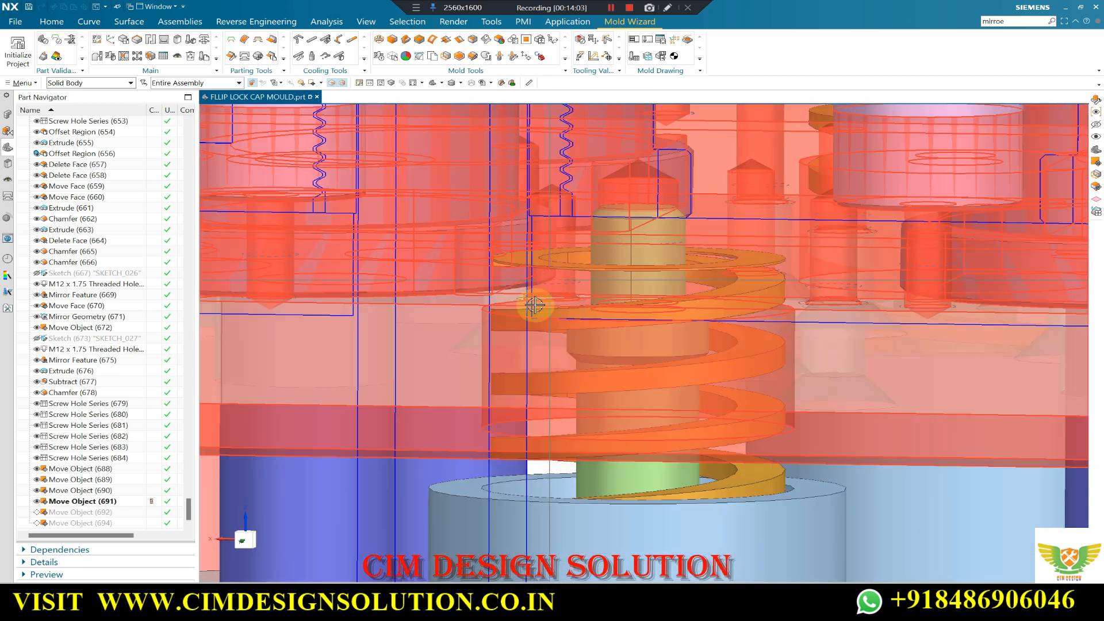
scroll(634, 295, "down", 4)
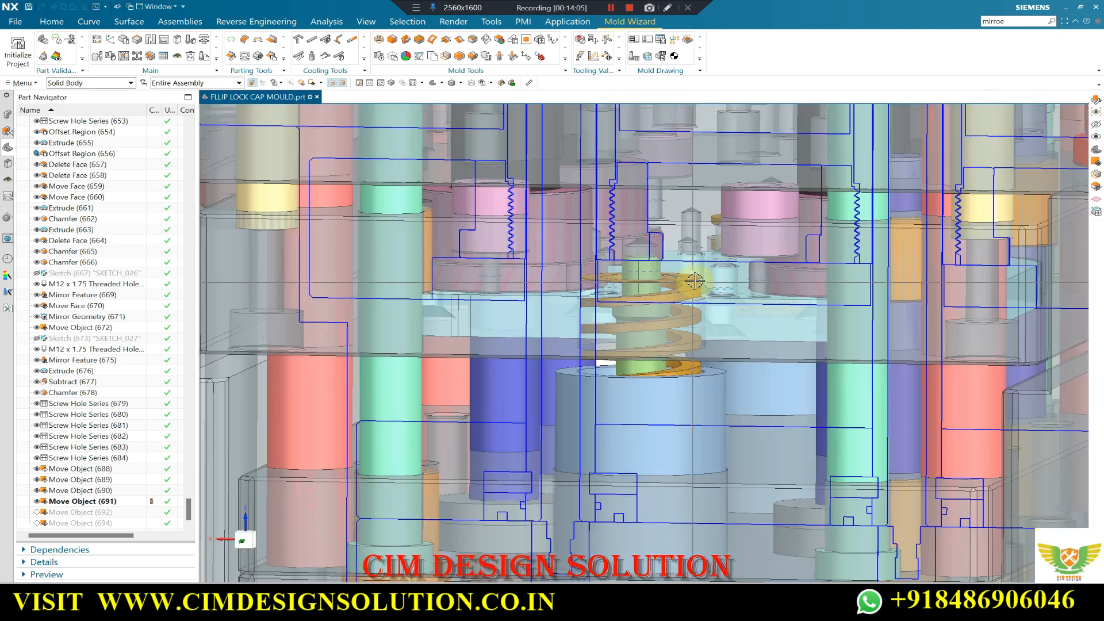
scroll(697, 284, "up", 4)
scroll(652, 272, "down", 1)
scroll(651, 272, "down", 1)
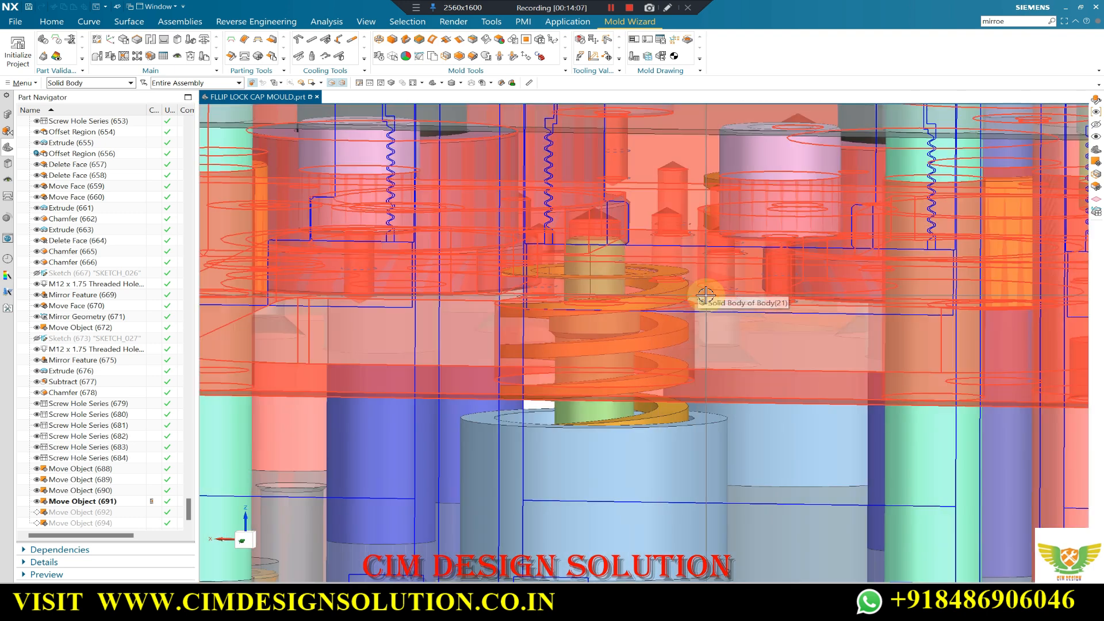
scroll(667, 280, "up", 2)
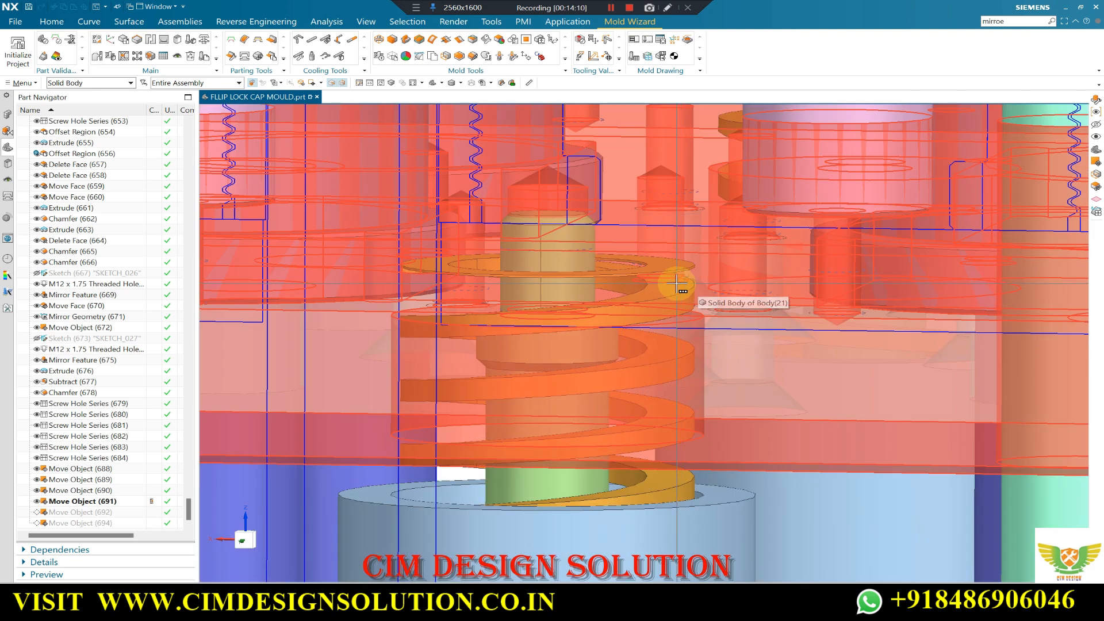
- Examine the coil spring and the plate around it up close, and square the mould to a straight front view
scroll(679, 283, "up", 2)
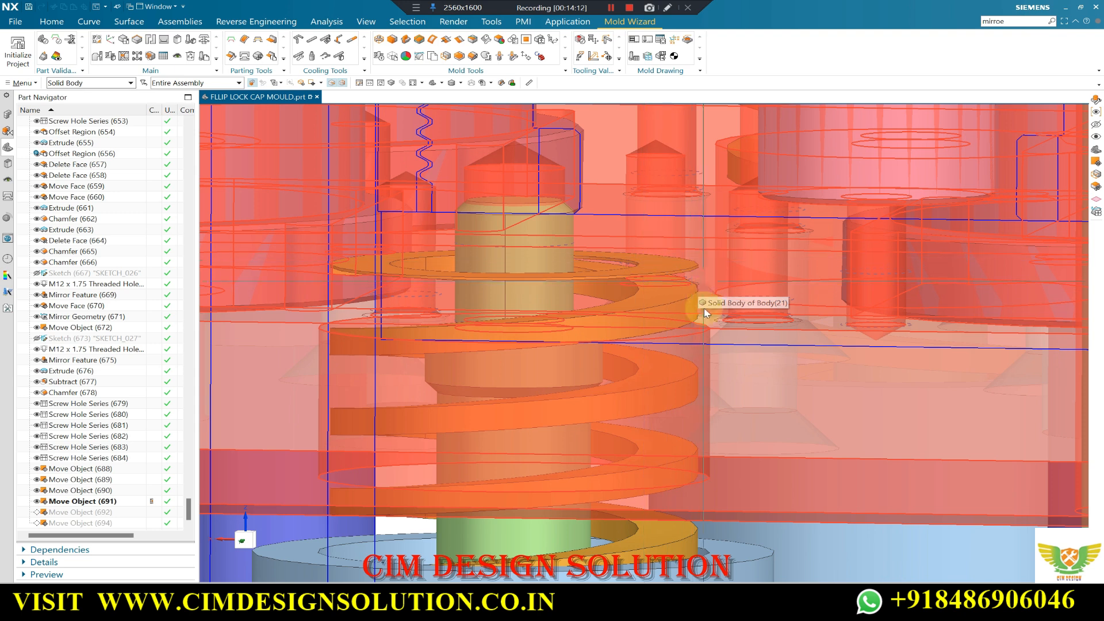
scroll(705, 313, "down", 3)
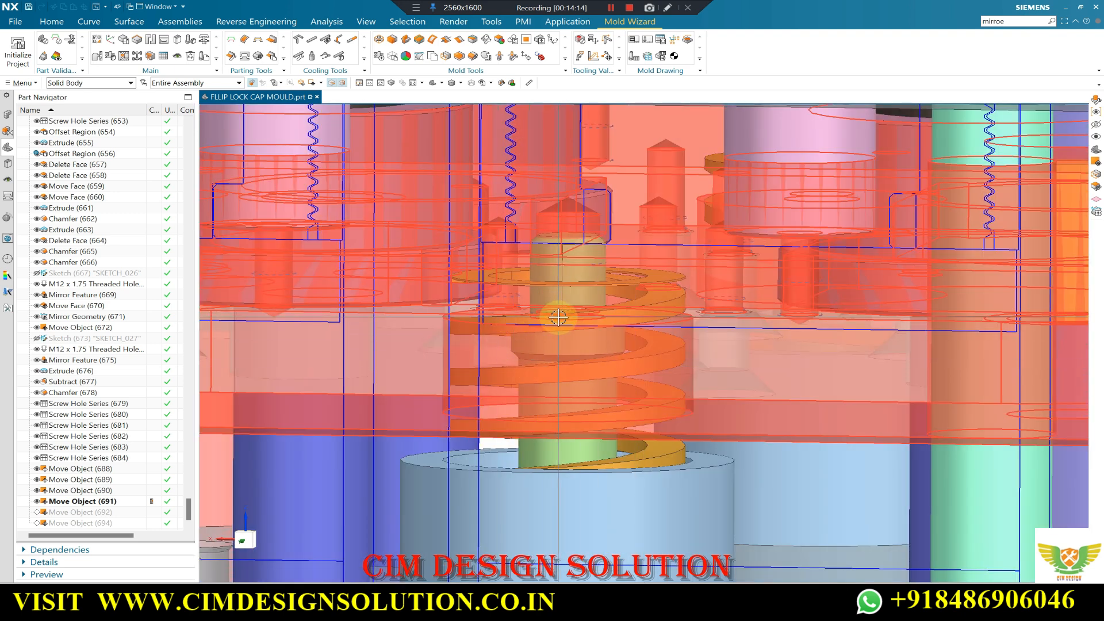
scroll(558, 317, "down", 5)
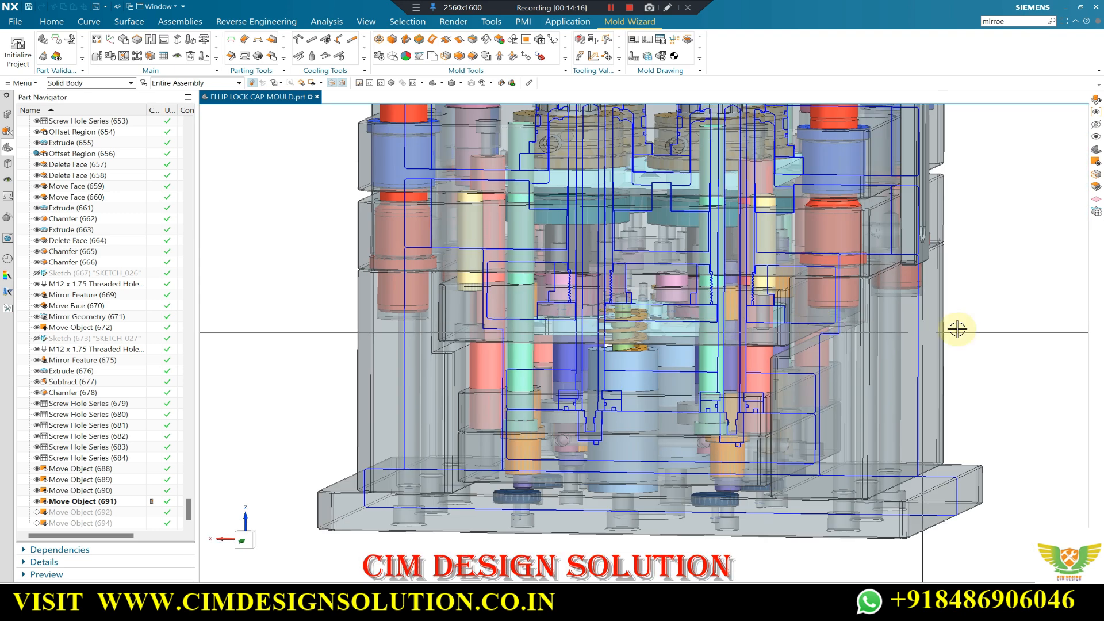
key("F8")
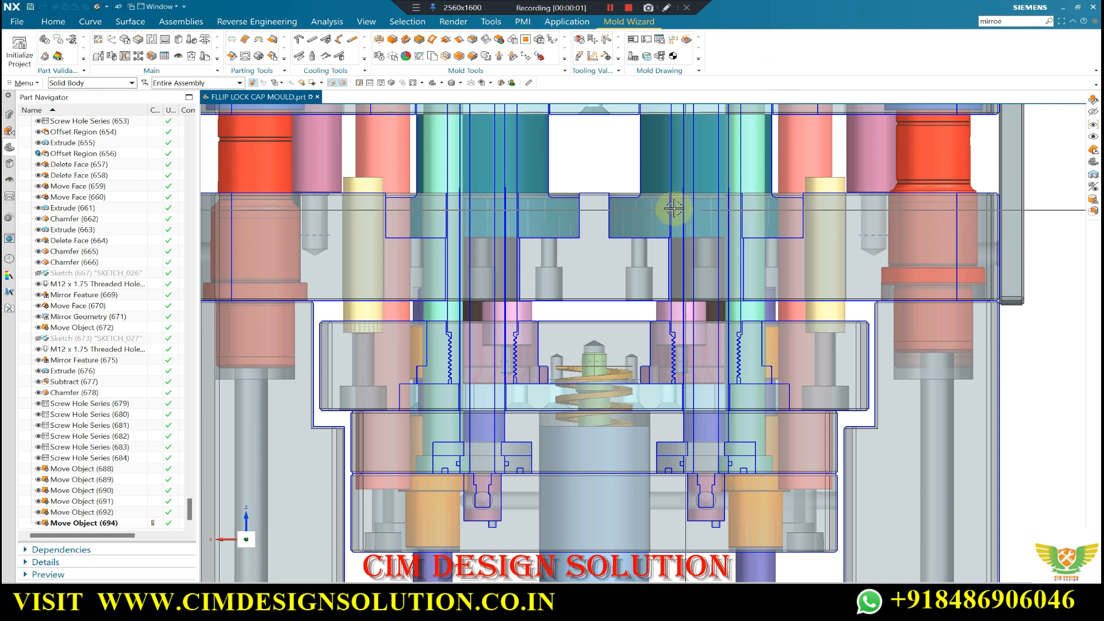
- Examine the plate above the coil spring and the gap separating it from the spring-loaded plate in the front view
scroll(675, 209, "down", 1)
scroll(628, 321, "up", 2)
scroll(628, 250, "down", 1)
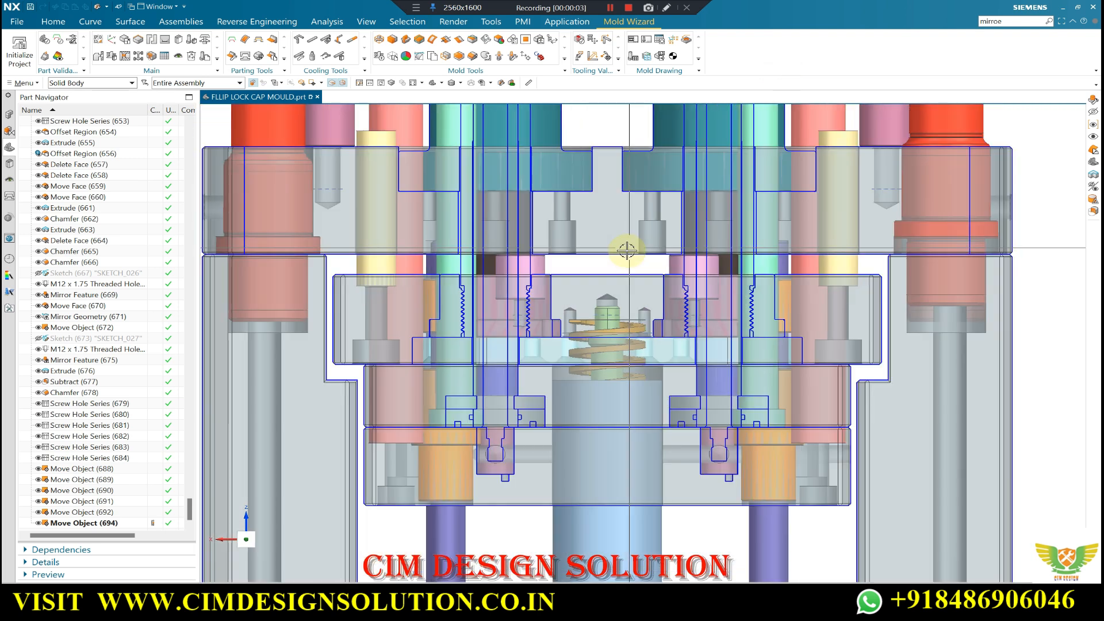
scroll(626, 144, "up", 1)
scroll(580, 276, "down", 1)
scroll(578, 247, "up", 1)
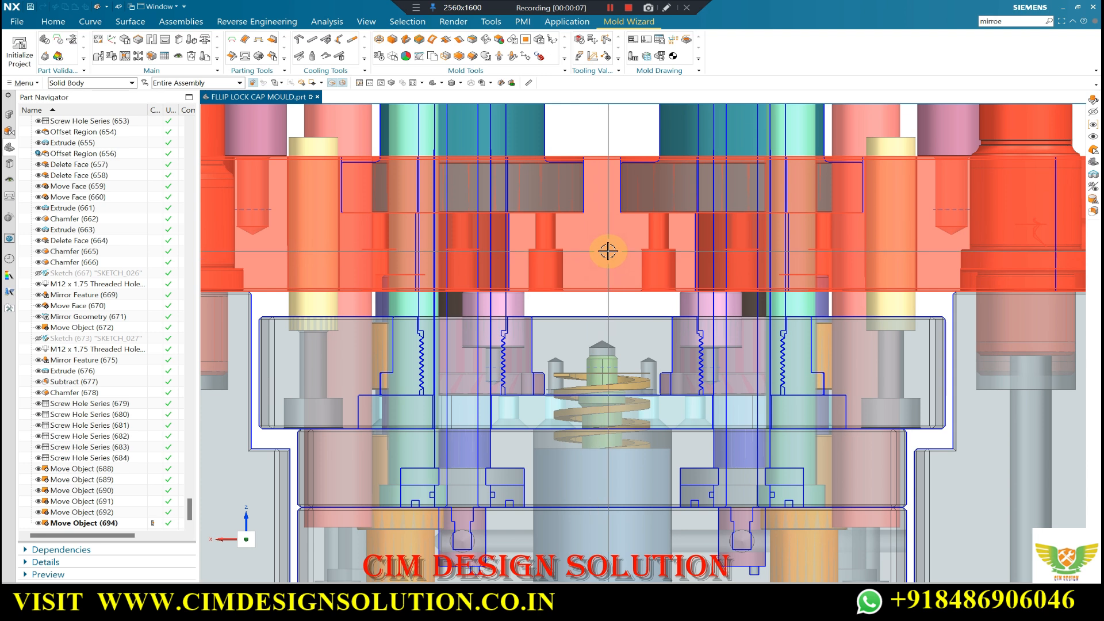
scroll(579, 248, "down", 1)
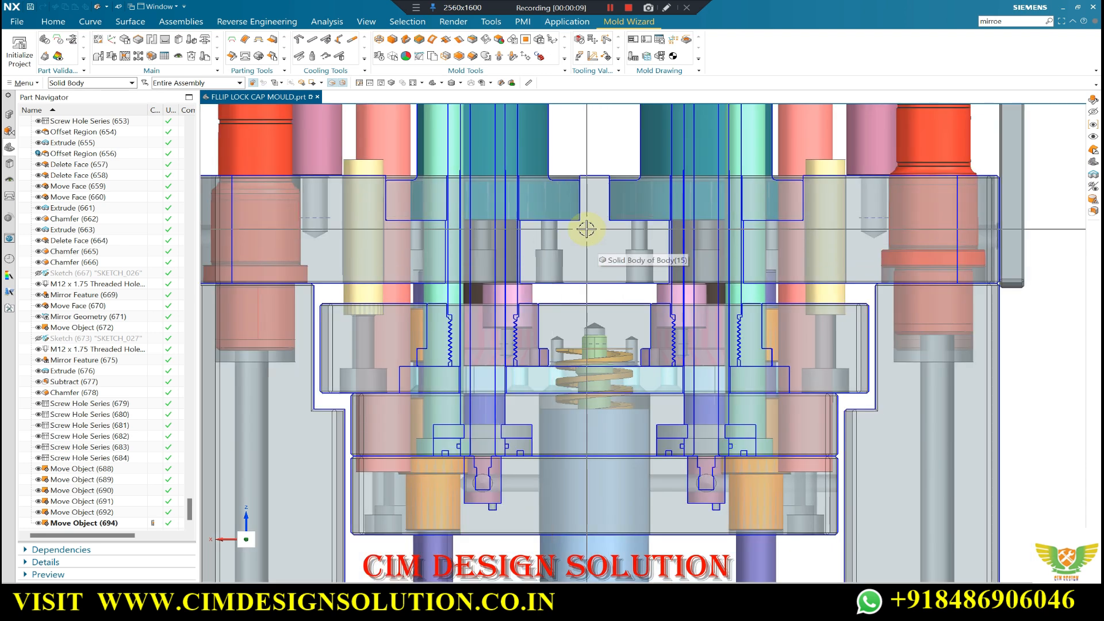
scroll(590, 230, "up", 1)
scroll(676, 234, "down", 1)
scroll(629, 276, "up", 1)
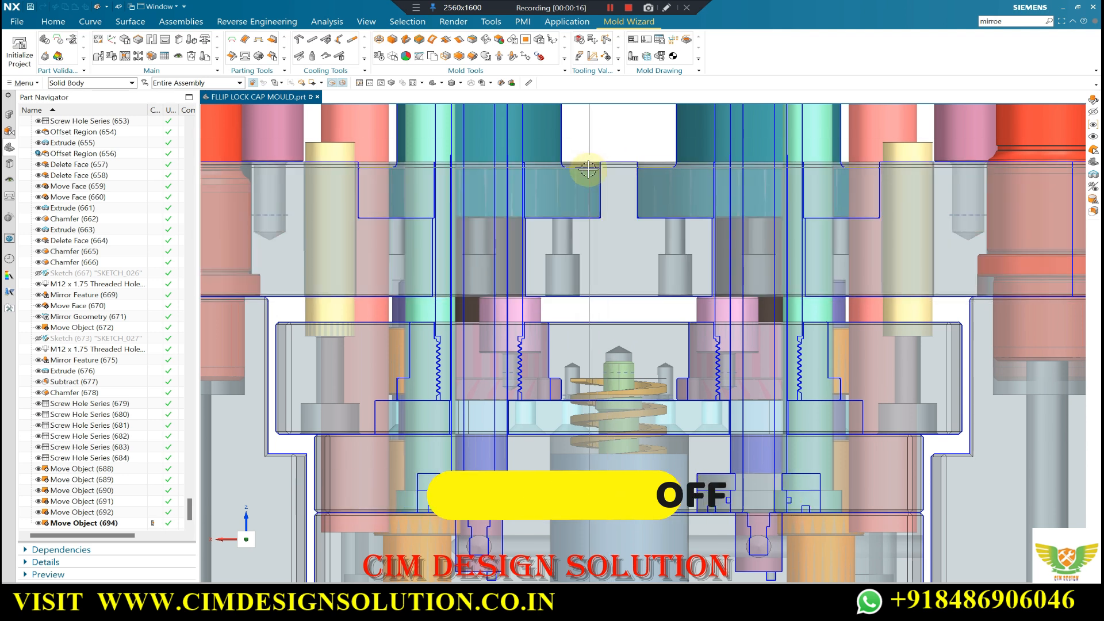
scroll(583, 300, "down", 1)
scroll(592, 301, "up", 1)
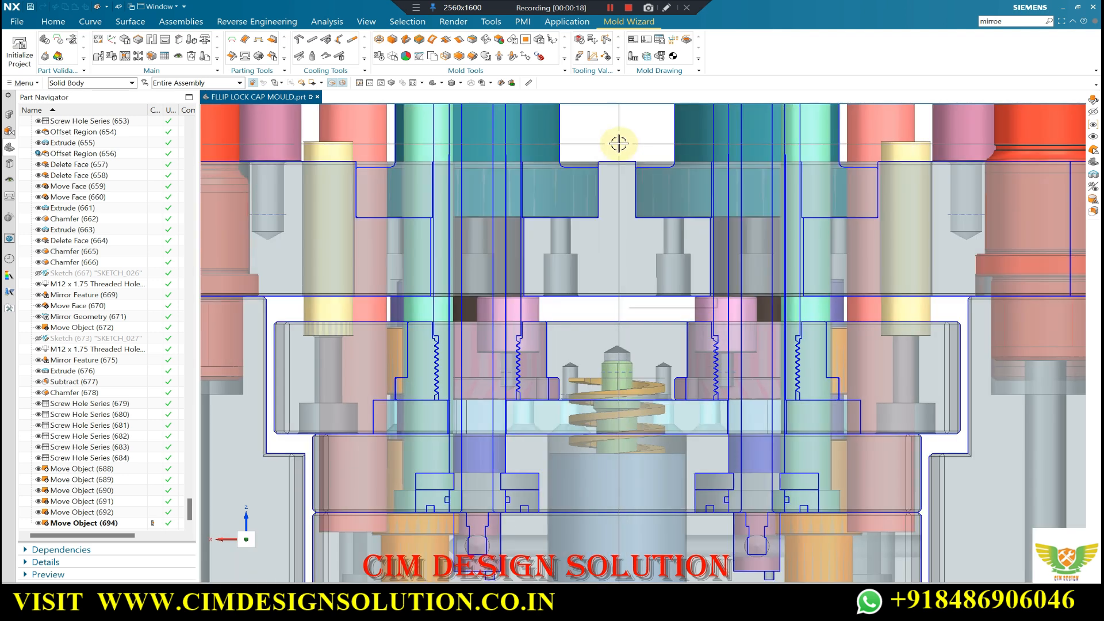
scroll(613, 245, "down", 1)
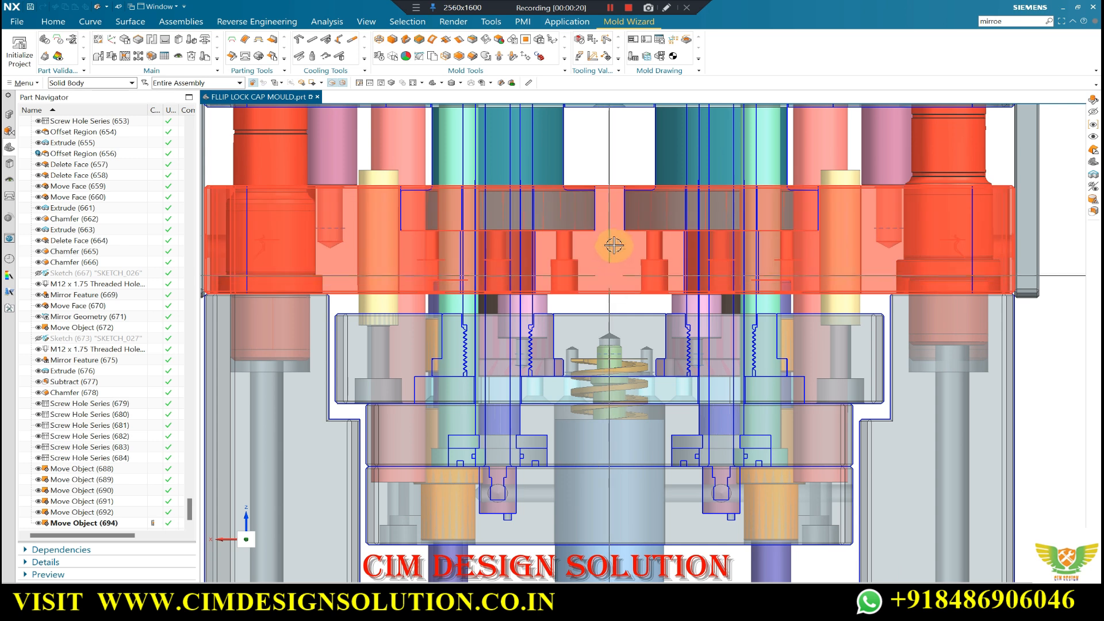
- Inspect the gap along both ends of the spring-loaded plate, including the stepped side blocks, and check the surrounding plate stack
scroll(624, 280, "up", 2)
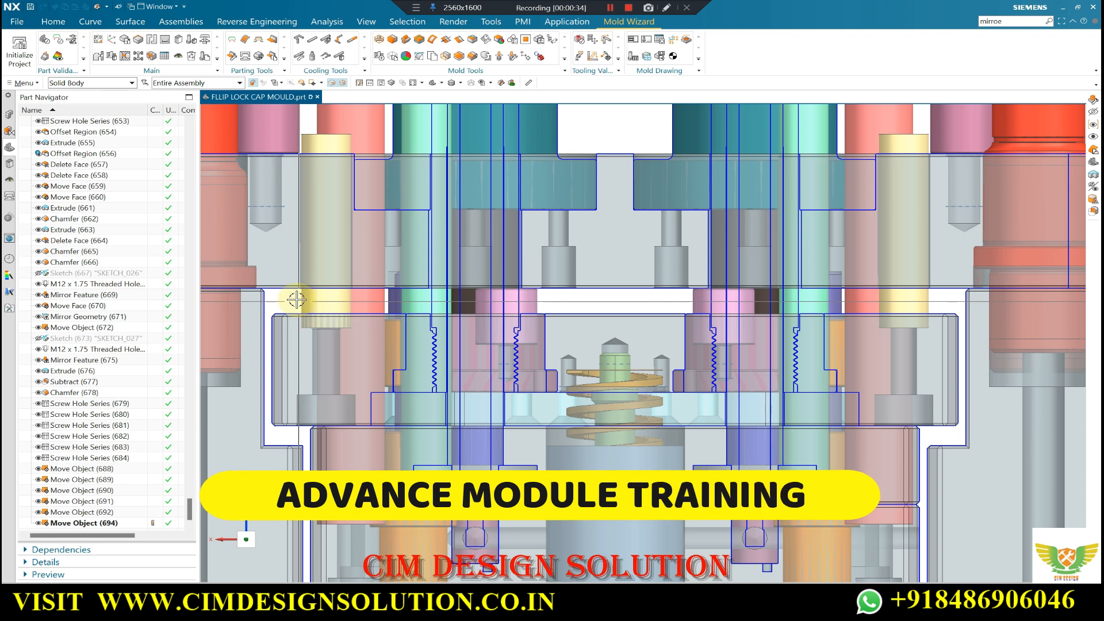
scroll(685, 300, "down", 1)
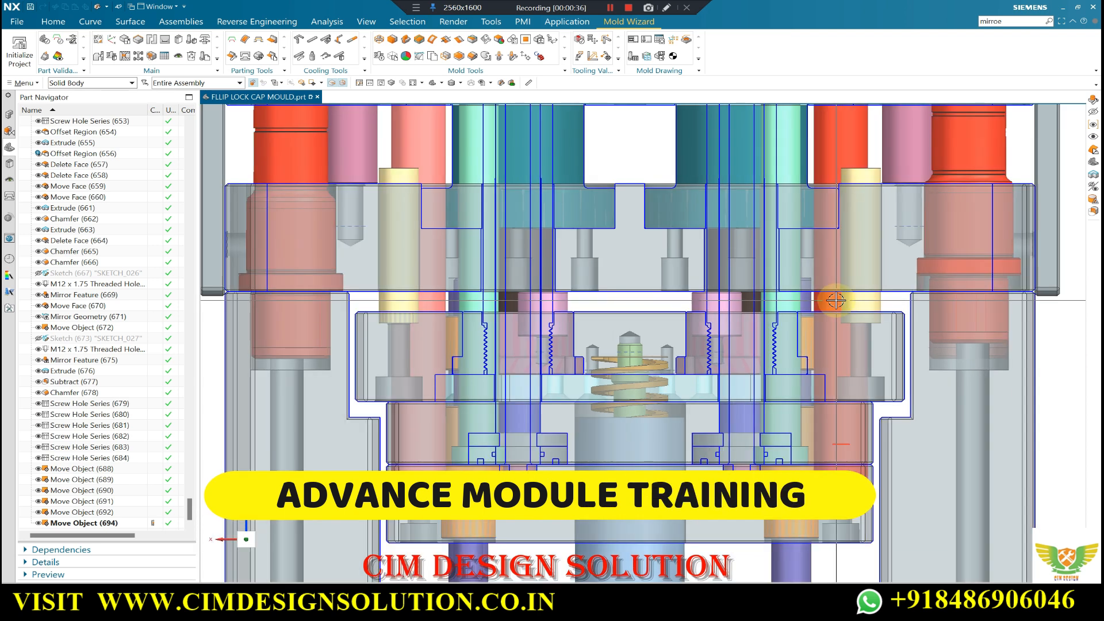
scroll(514, 338, "up", 1)
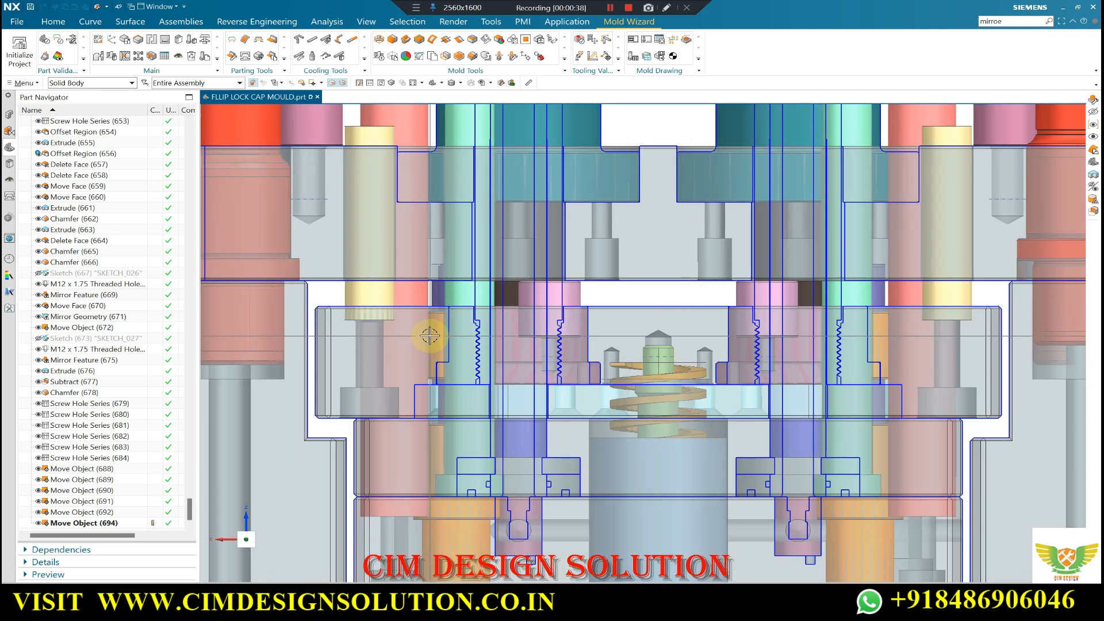
scroll(606, 336, "down", 3)
scroll(676, 344, "up", 2)
scroll(471, 316, "up", 1)
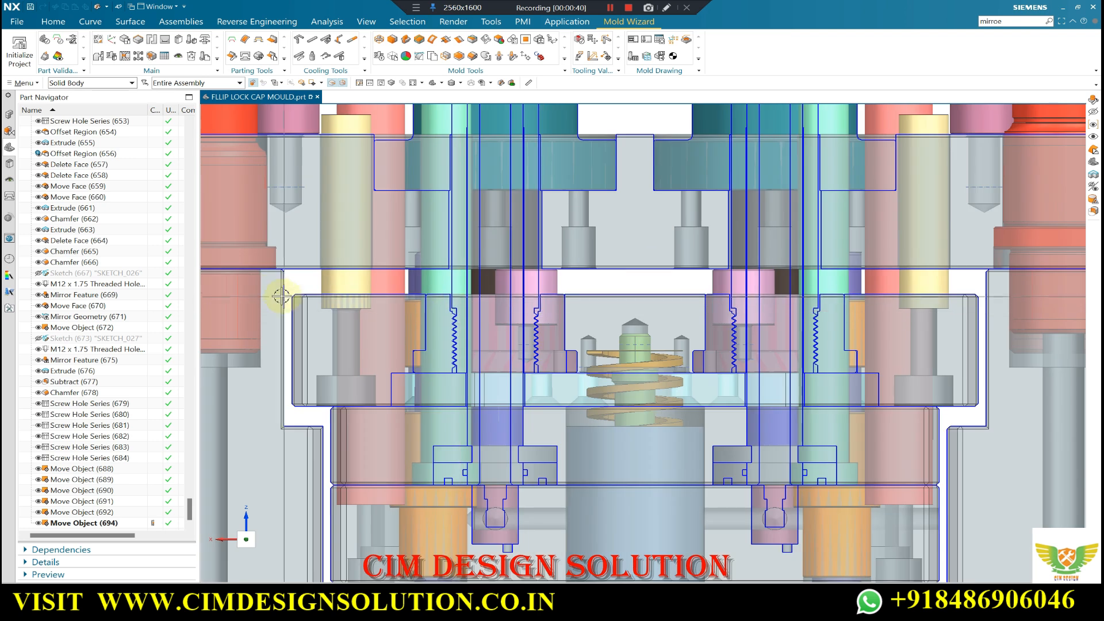
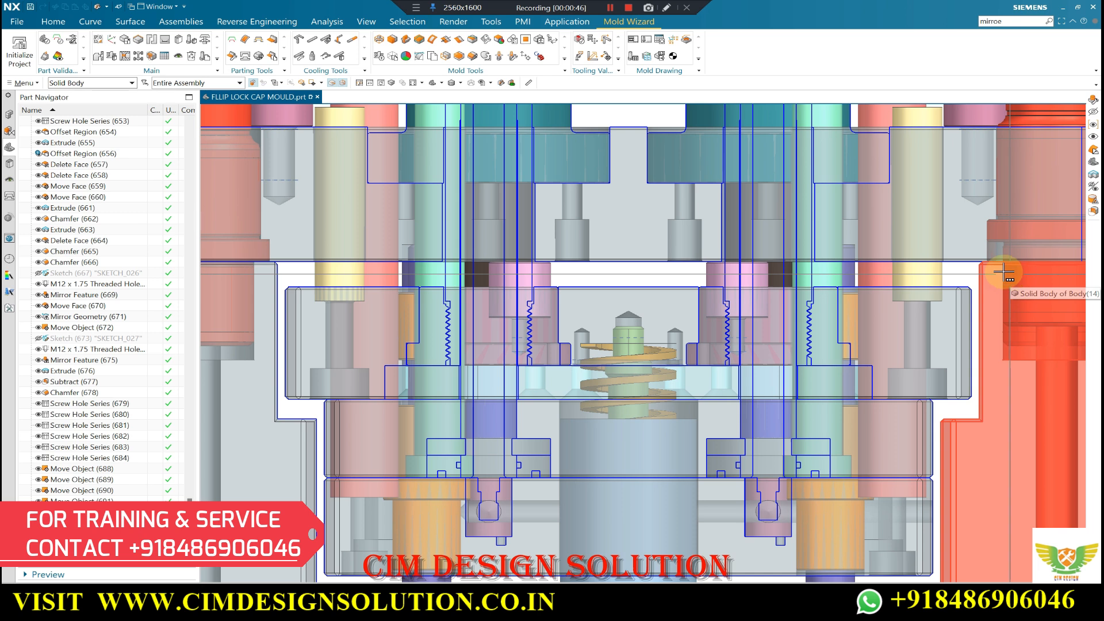
scroll(676, 327, "down", 2)
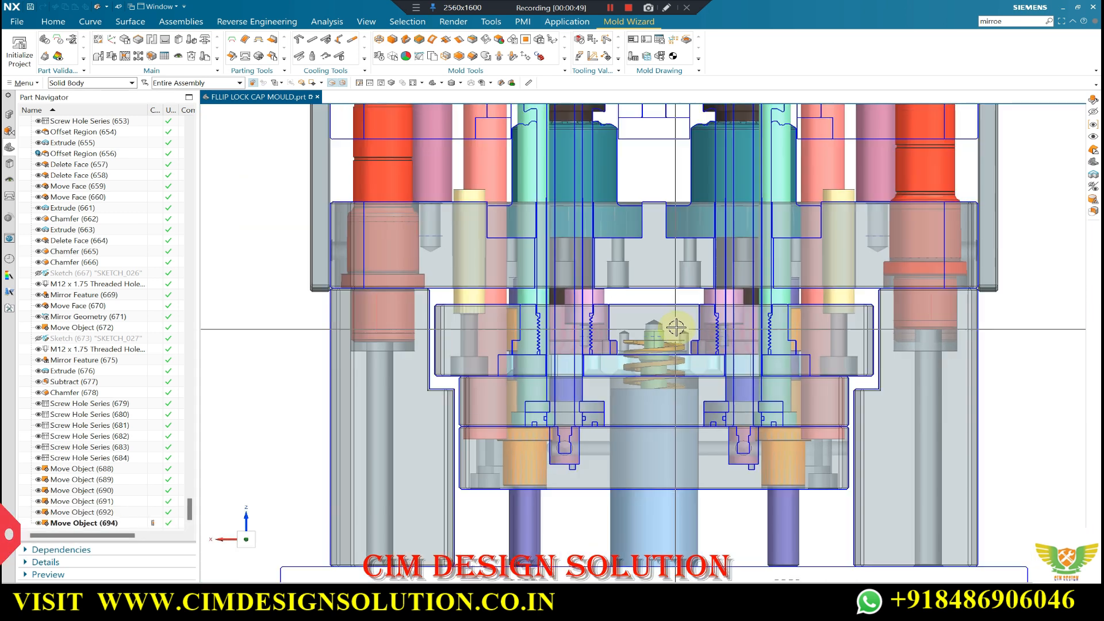
scroll(732, 324, "down", 2)
scroll(768, 323, "up", 2)
scroll(834, 290, "up", 1)
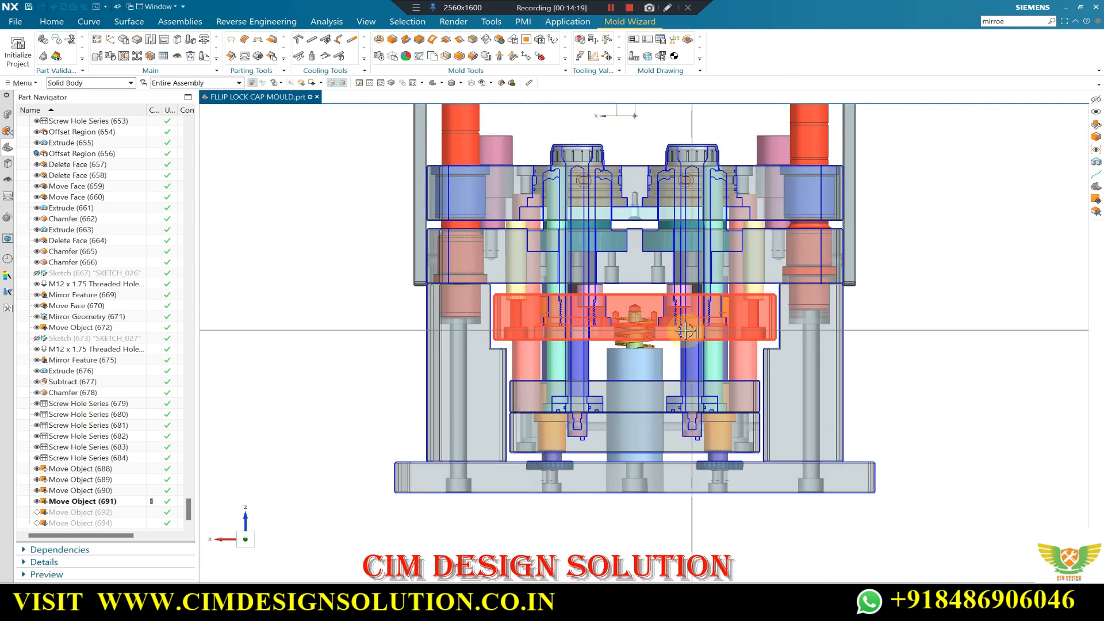
- Examine the support pillar under the coil spring from the spring-loaded plate down to the base plate
scroll(686, 330, "up", 3)
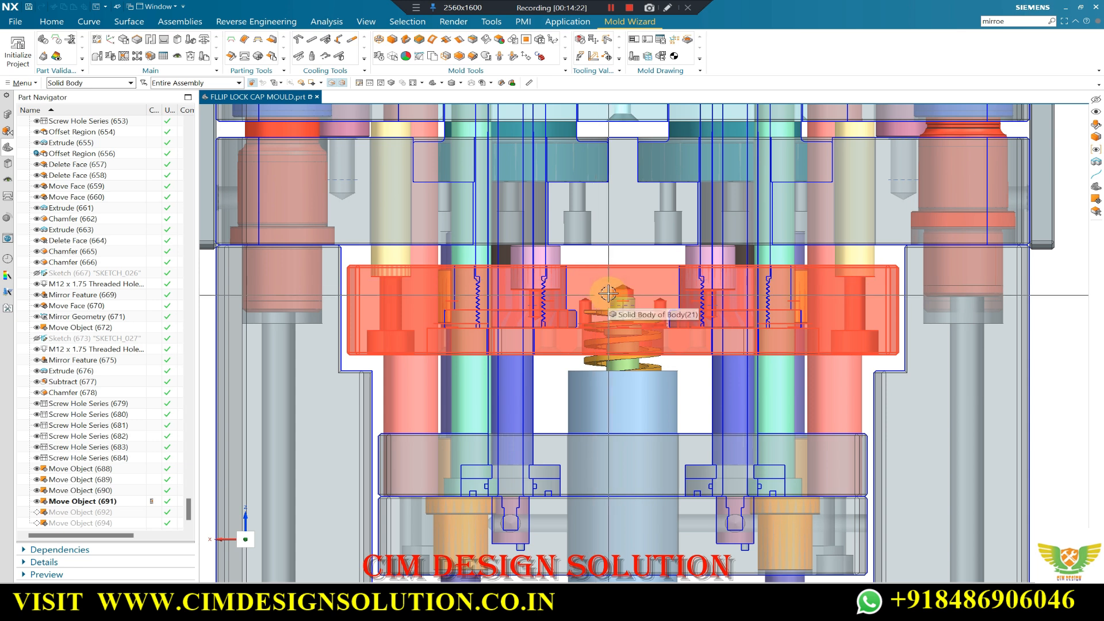
scroll(608, 293, "down", 4)
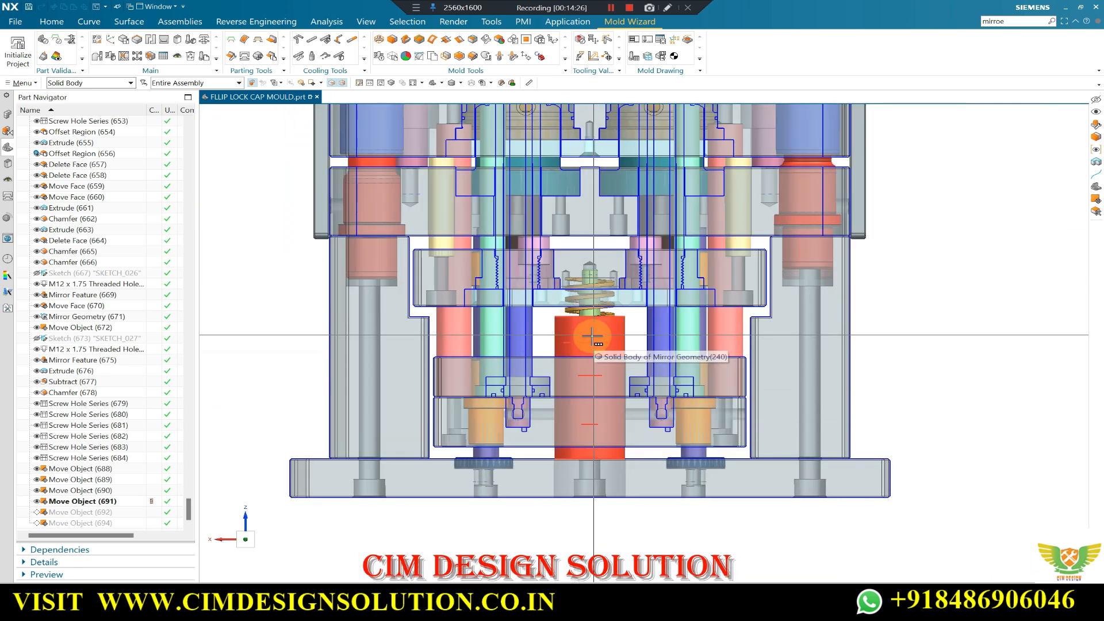
scroll(588, 339, "down", 1)
scroll(613, 440, "up", 1)
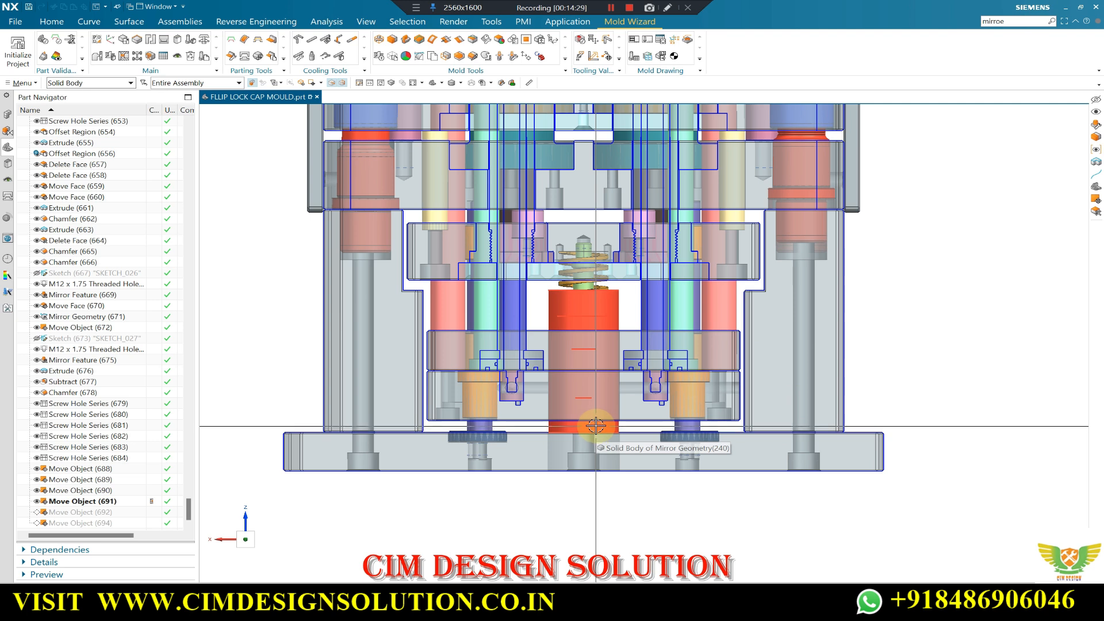
scroll(583, 307, "up", 1)
scroll(581, 299, "down", 1)
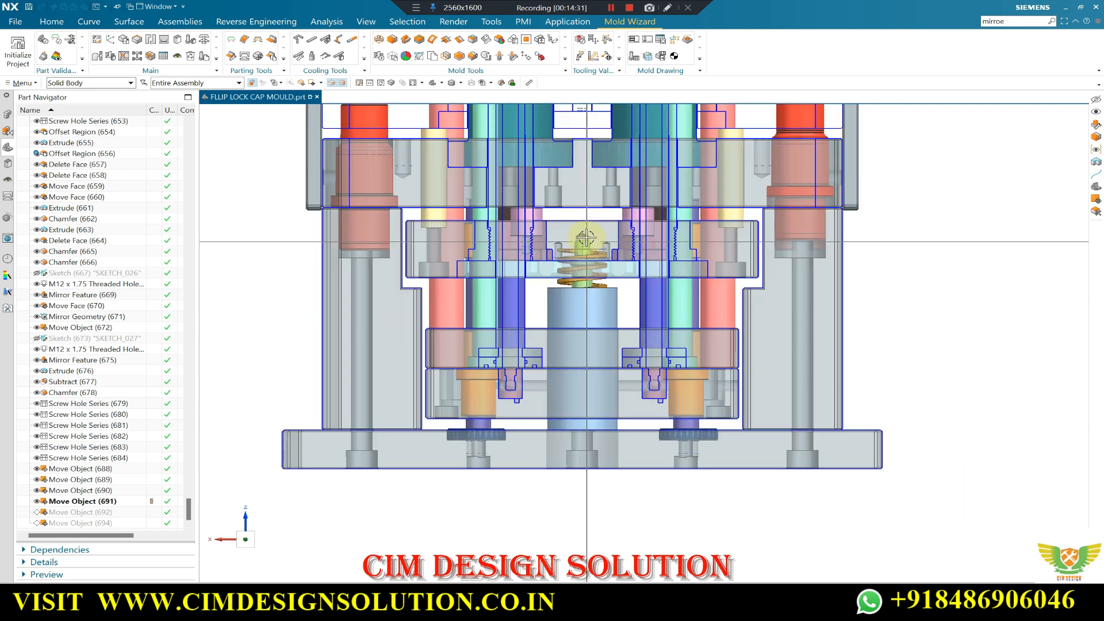
- Examine how the coil spring and its guide pin sit between the support pillar and the spring-loaded plate
scroll(586, 237, "up", 2)
scroll(650, 207, "down", 1)
scroll(585, 172, "up", 1)
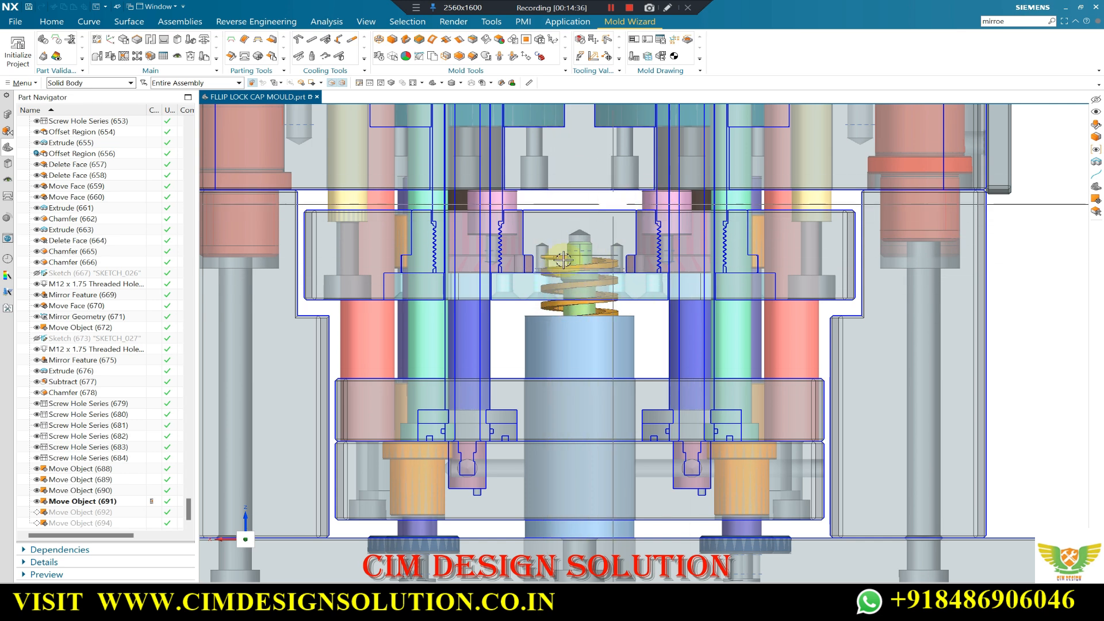
scroll(576, 260, "up", 2)
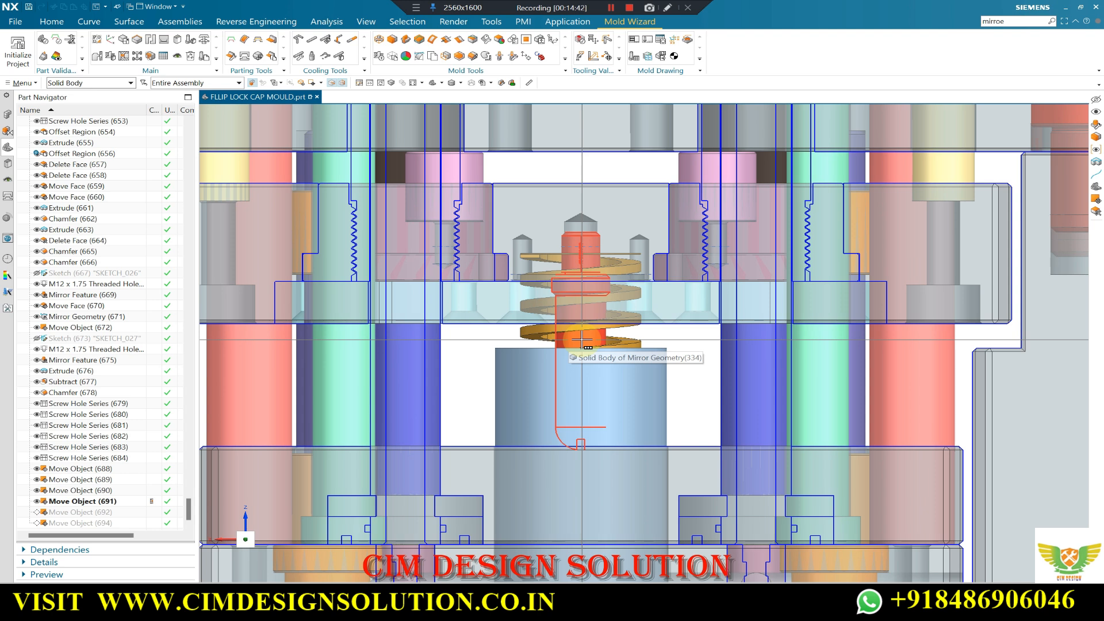
scroll(595, 318, "down", 2)
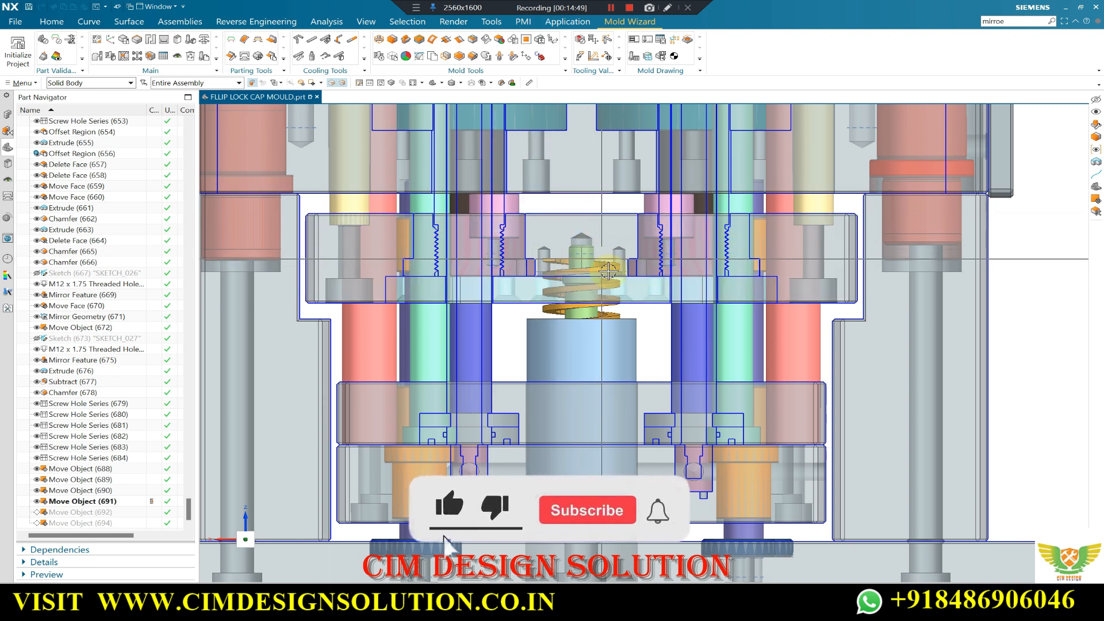
scroll(790, 307, "down", 1)
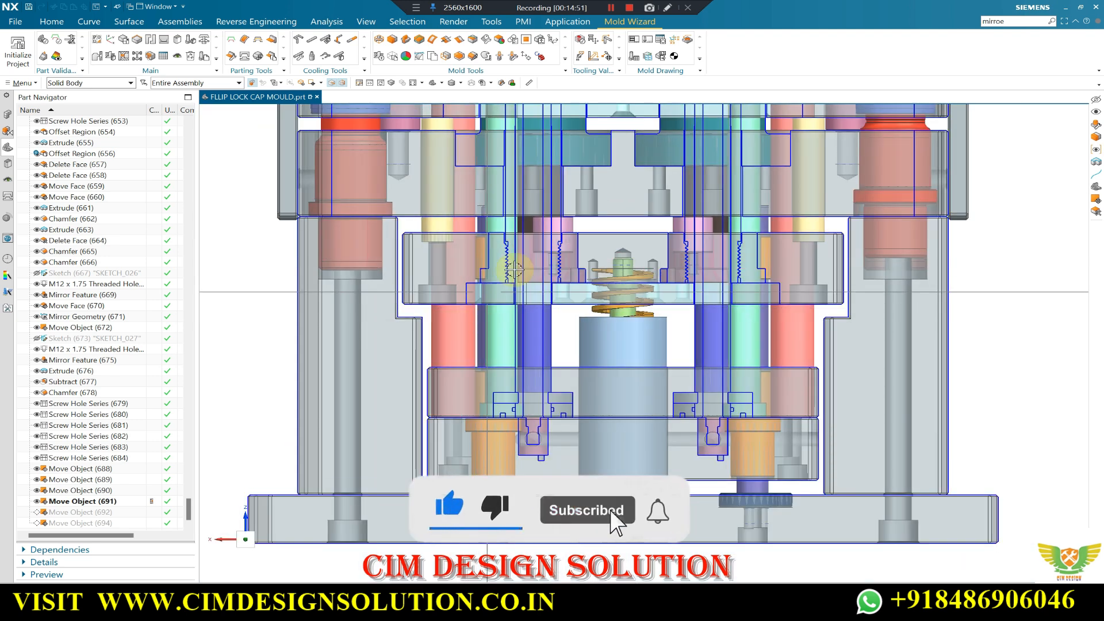
scroll(513, 268, "down", 1)
scroll(482, 264, "up", 1)
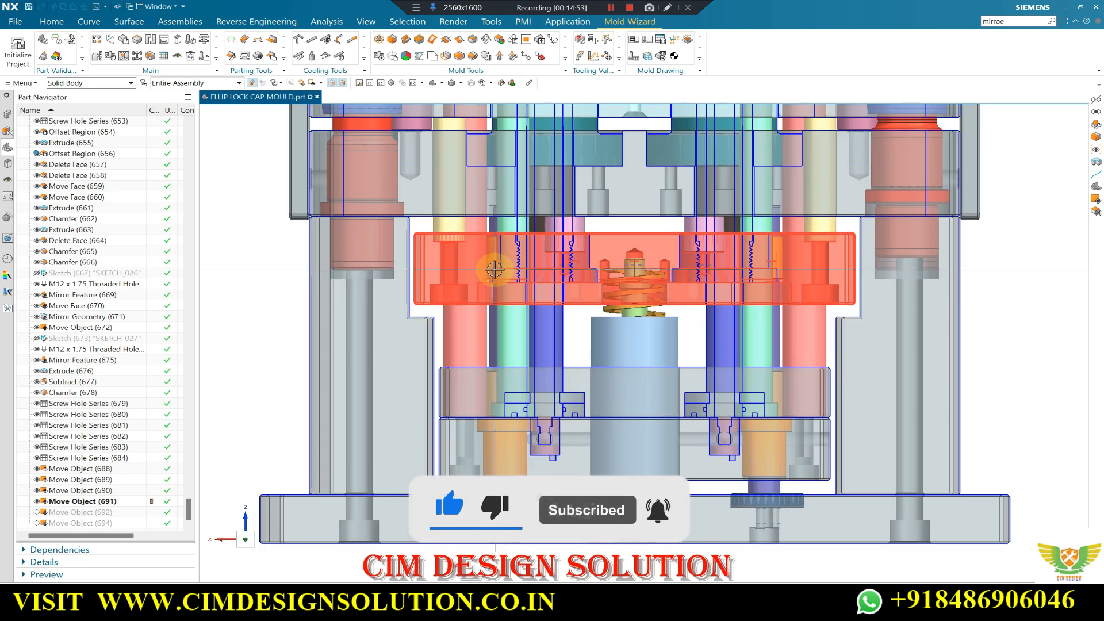
- Open the view section on the Y plane through the cap centres and examine the threaded sleeves in the spring-loaded plate
key("ctrl+h")
scroll(535, 259, "up", 2)
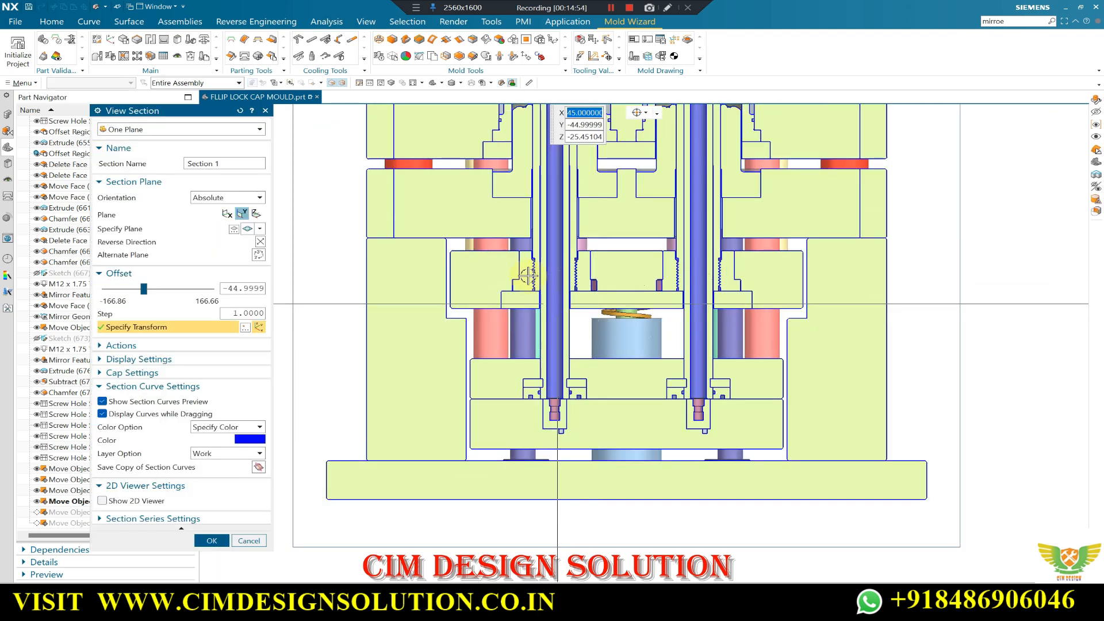
scroll(523, 249, "up", 1)
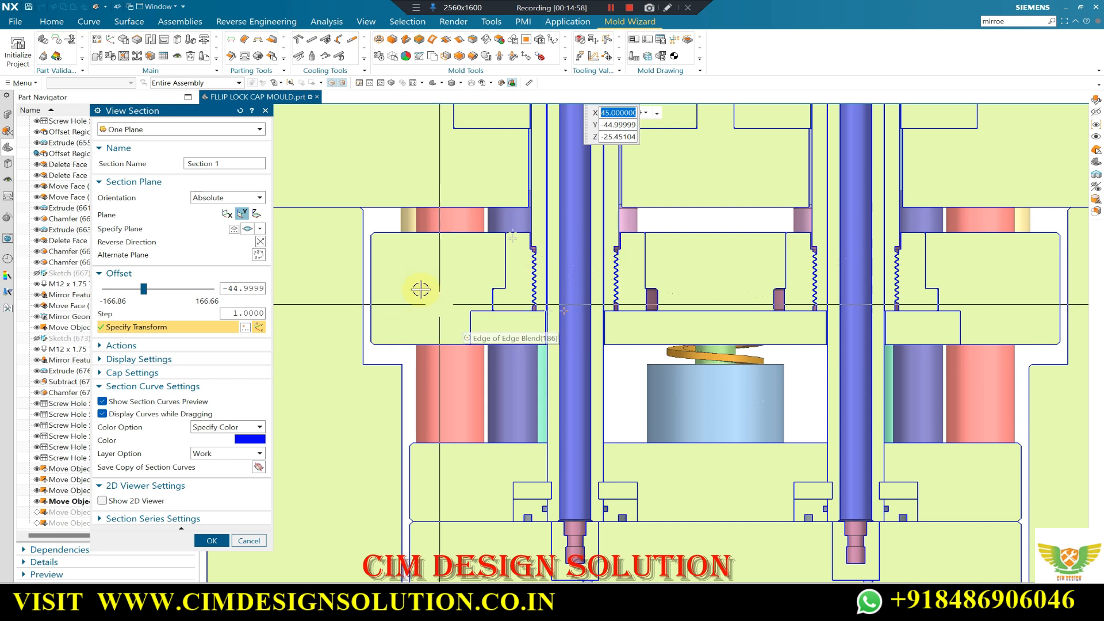
- Examine the sectioned caps on their cores, including the lower cap edges and the surrounding stripper plate inserts
scroll(493, 301, "down", 3)
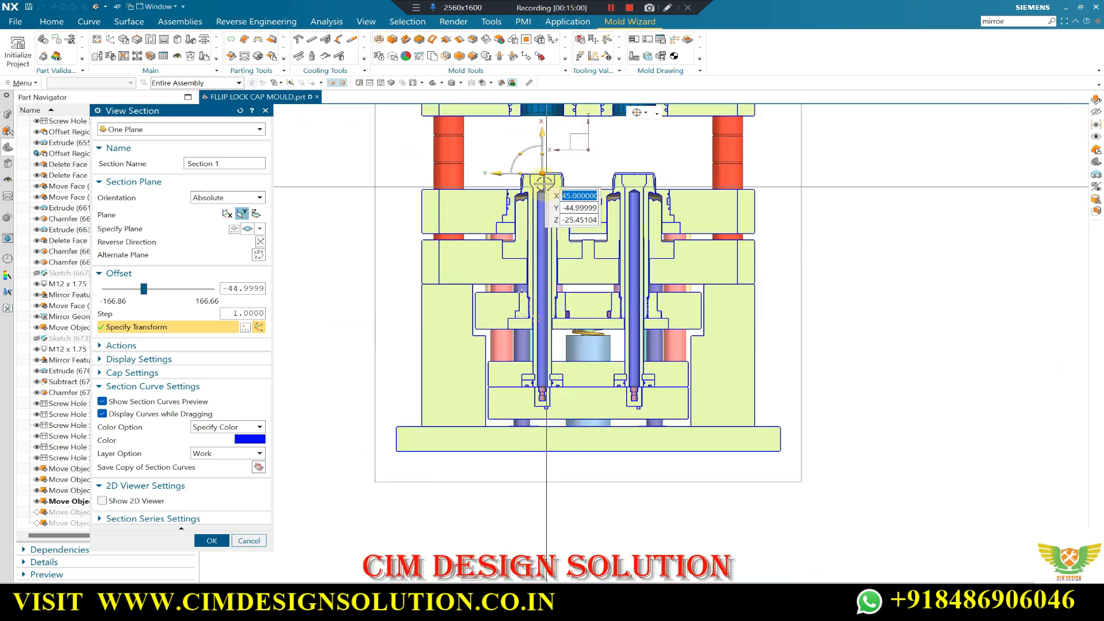
scroll(526, 168, "up", 3)
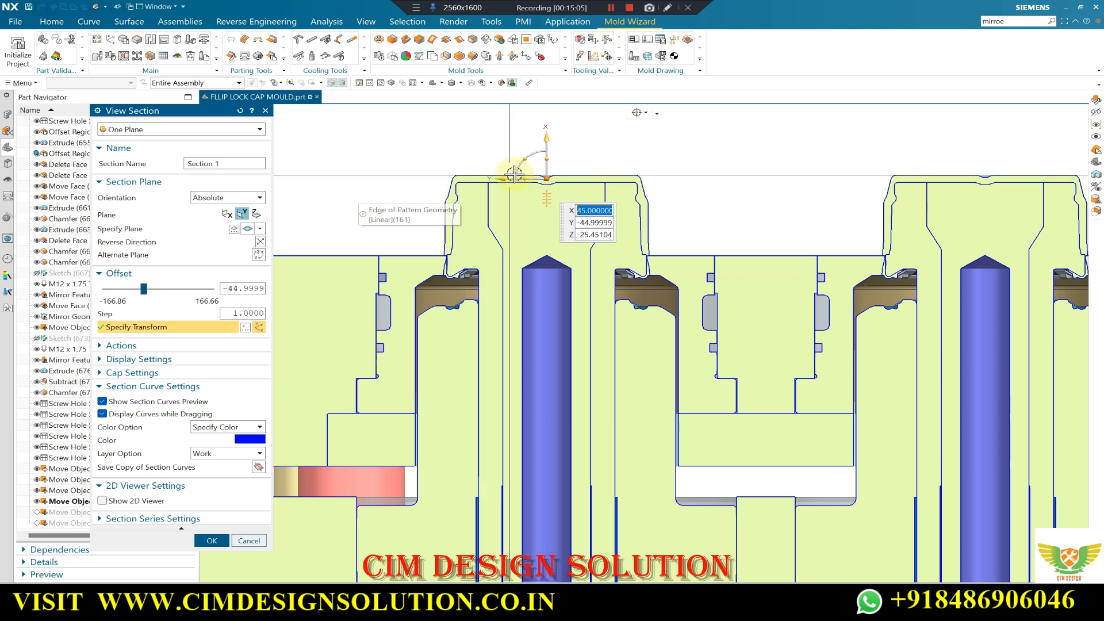
scroll(547, 177, "down", 2)
scroll(487, 238, "up", 2)
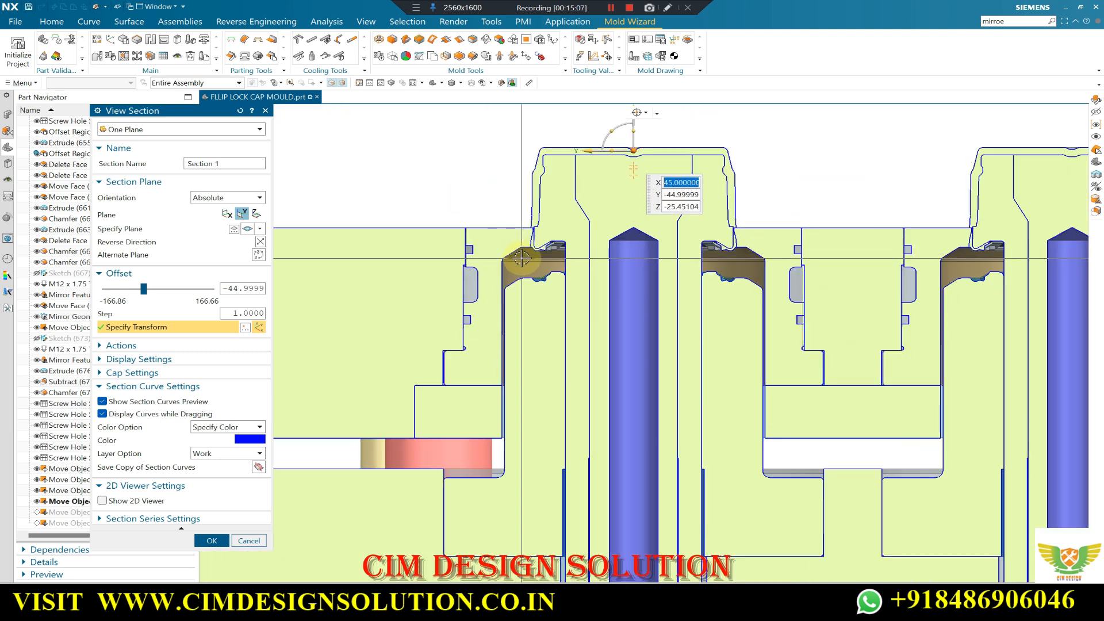
scroll(517, 255, "up", 1)
scroll(593, 229, "down", 2)
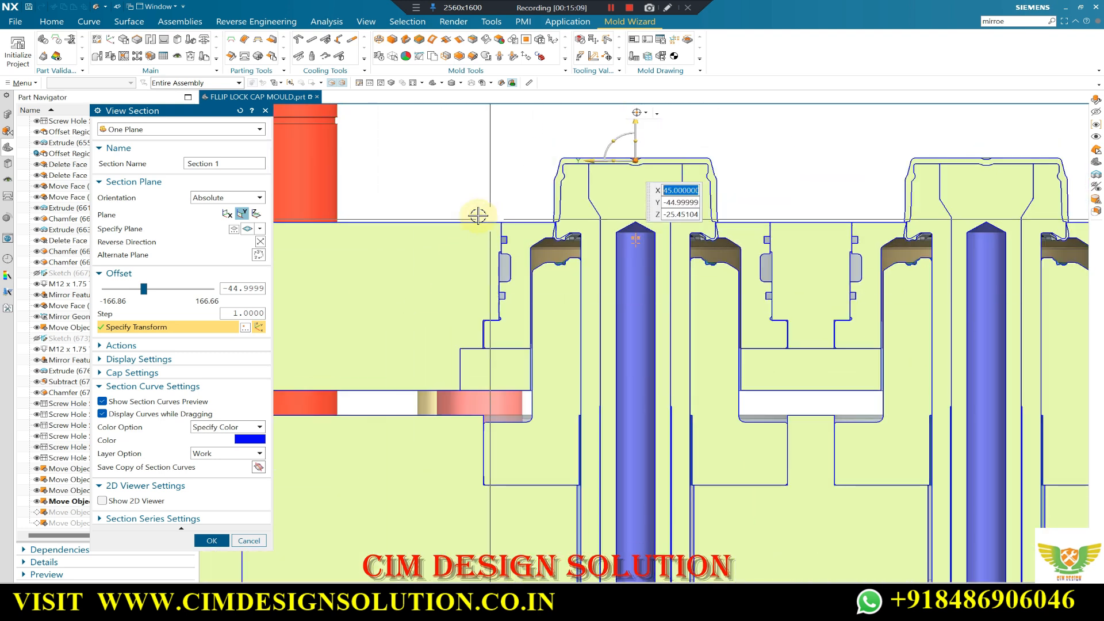
scroll(518, 262, "up", 1)
scroll(540, 237, "down", 2)
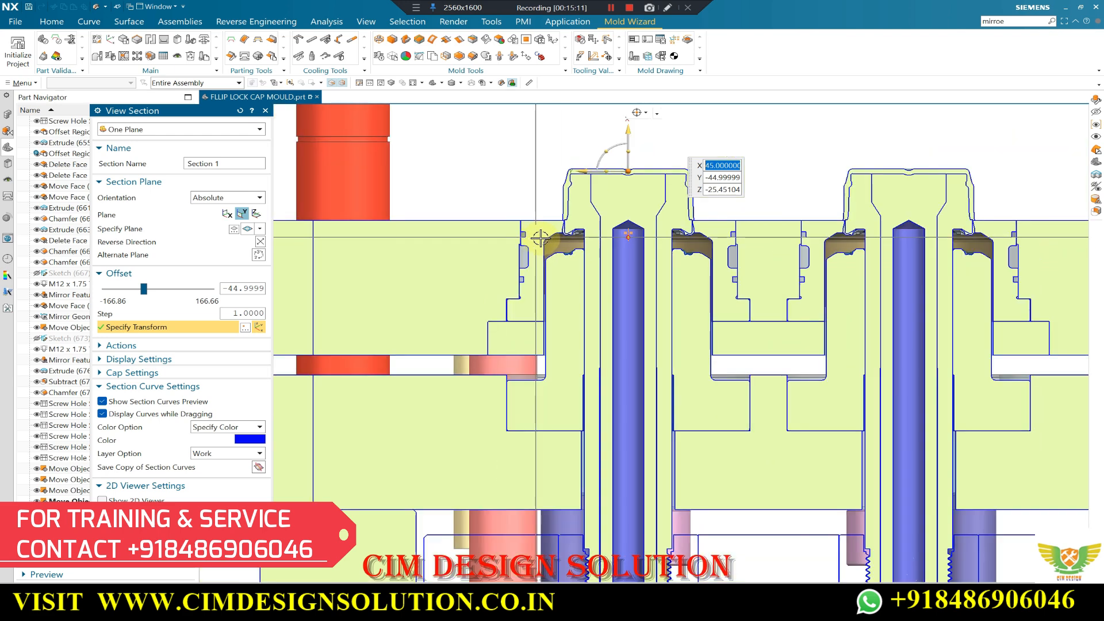
- Tilt the sectioned mould and examine the opening between the stripper plate and the plate beneath it at an angle
scroll(633, 237, "down", 1)
scroll(497, 287, "down", 2)
middle_click_drag(498, 289, 533, 281)
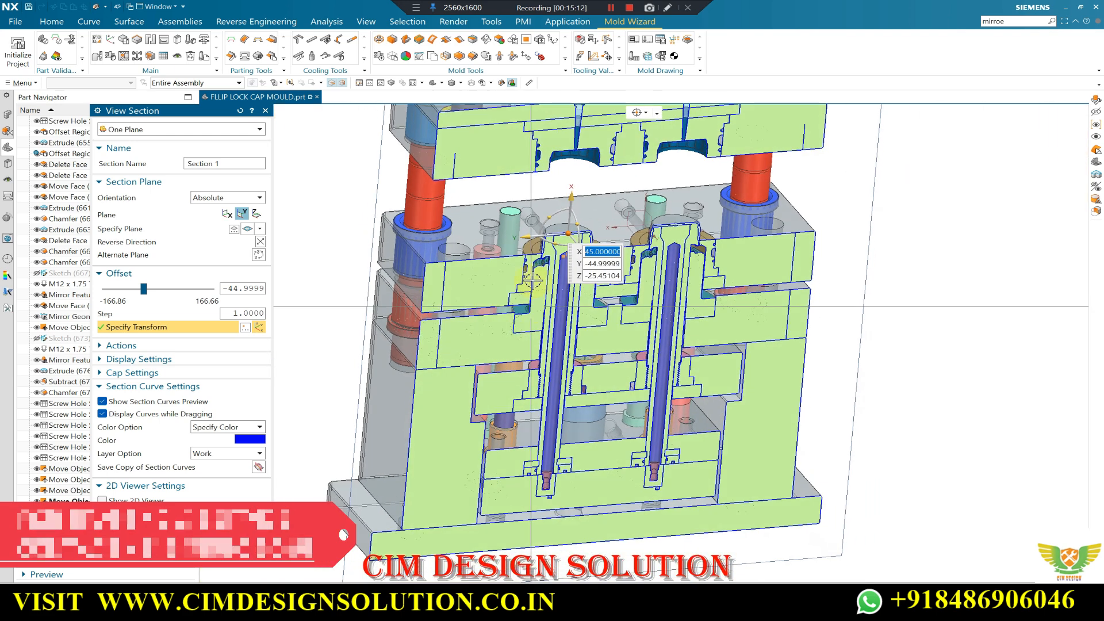
scroll(532, 282, "up", 2)
scroll(521, 328, "down", 1)
scroll(522, 328, "up", 1)
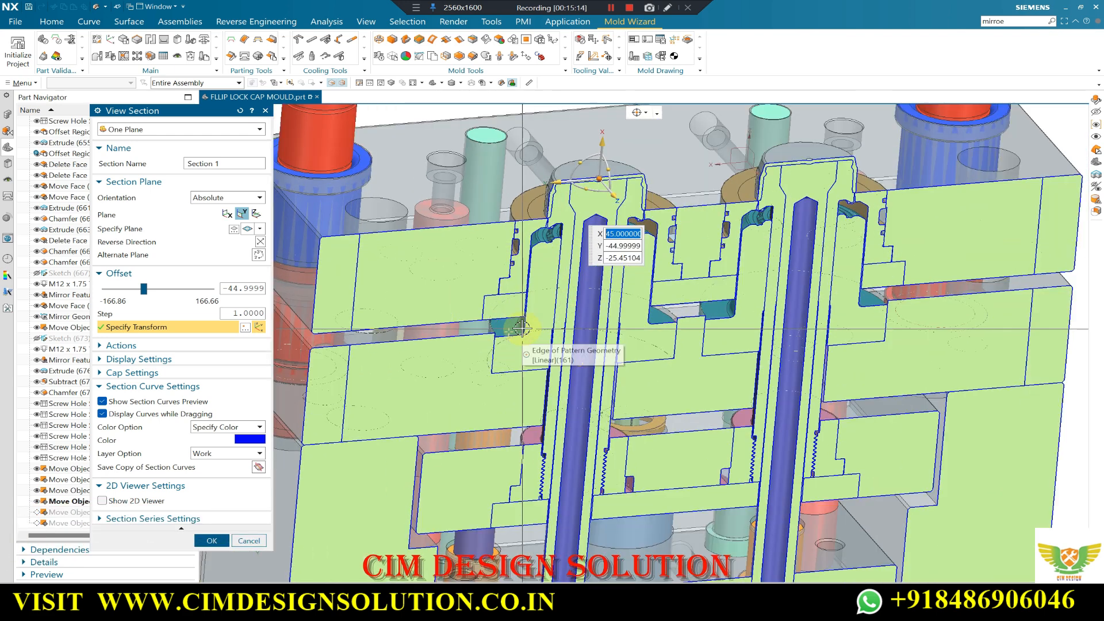
- Examine the tilted section around the caps, core heads and threaded sleeves, comparing the cap undercuts with the plate openings below
scroll(546, 236, "down", 1)
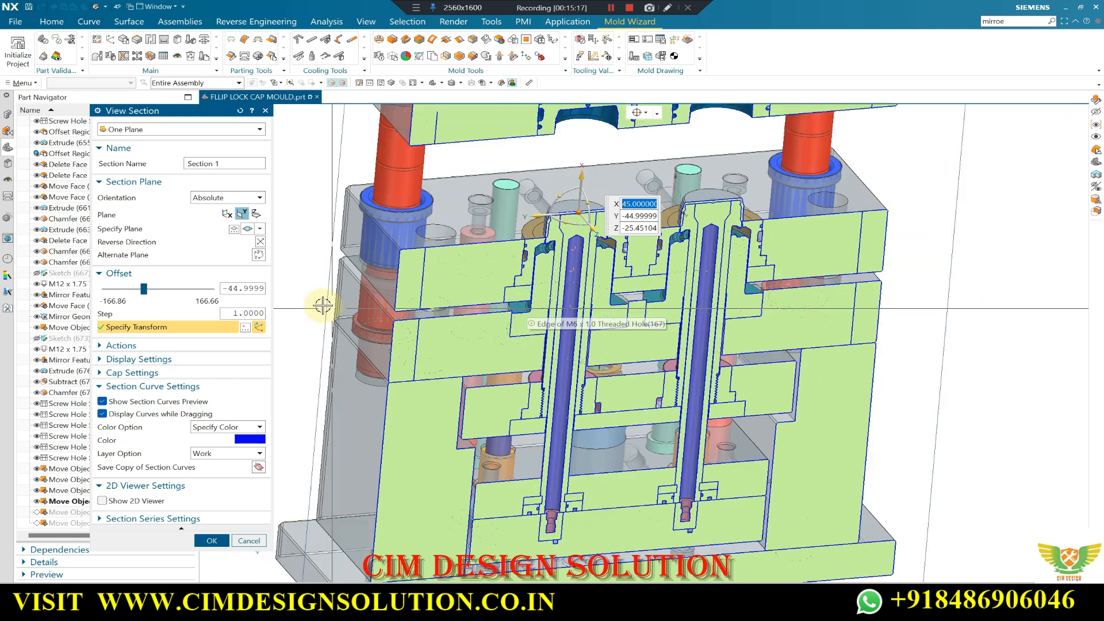
scroll(322, 305, "down", 1)
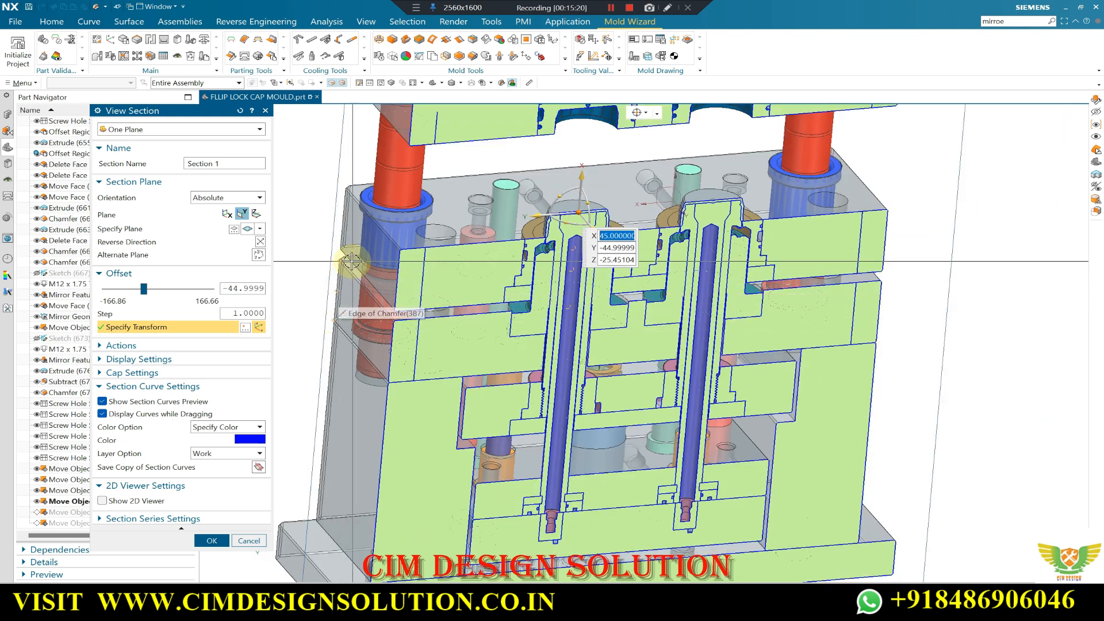
scroll(519, 318, "up", 1)
scroll(521, 316, "up", 1)
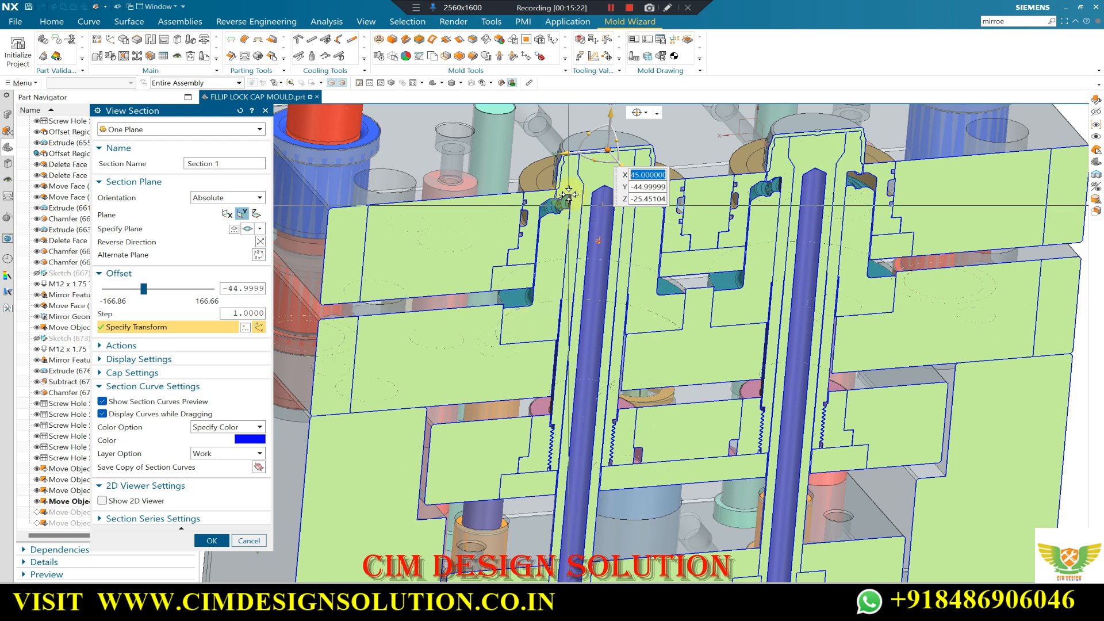
scroll(561, 207, "up", 2)
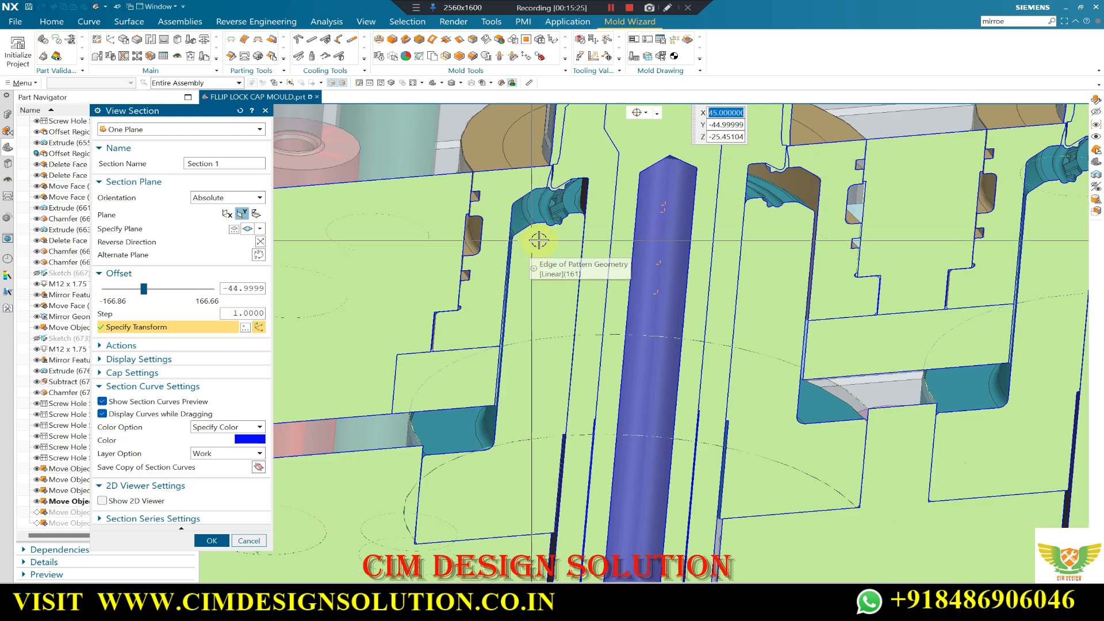
scroll(539, 240, "down", 4)
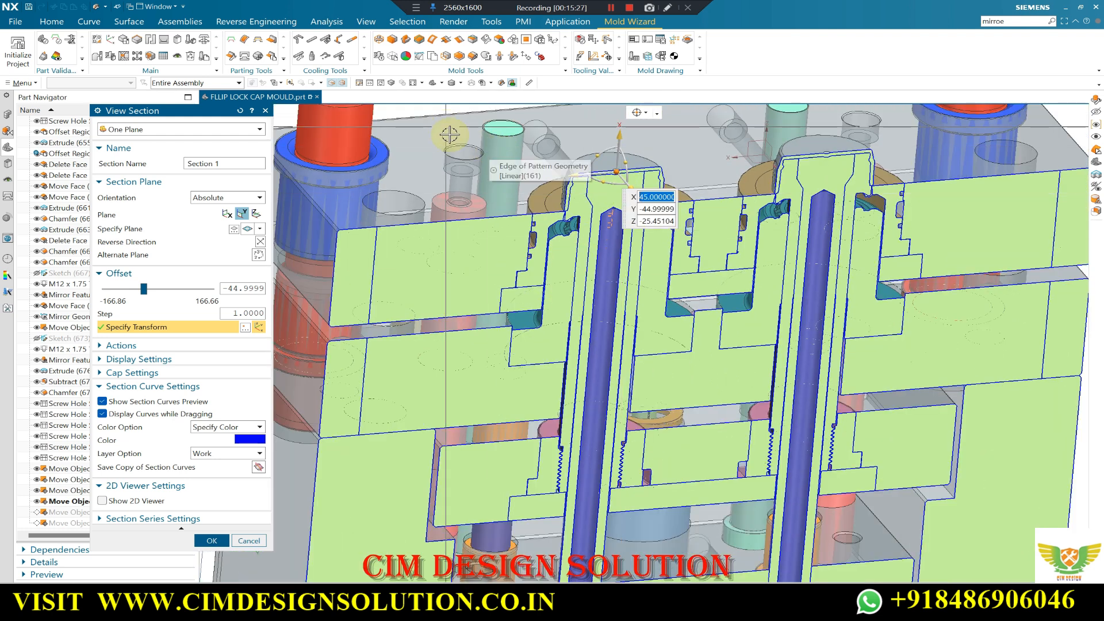
scroll(542, 211, "up", 1)
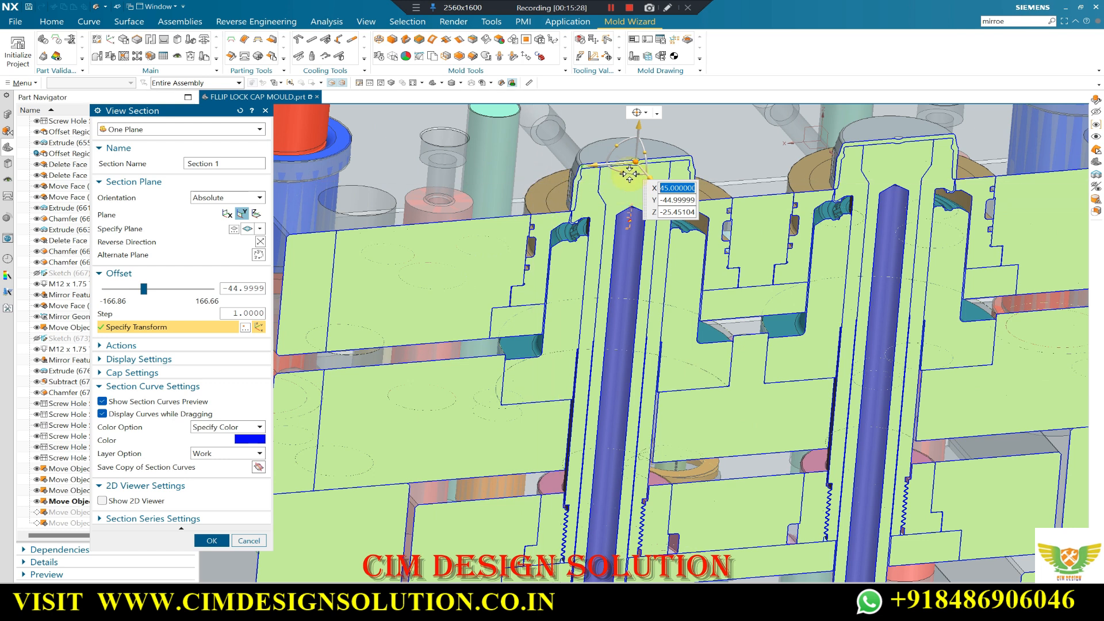
scroll(587, 207, "down", 2)
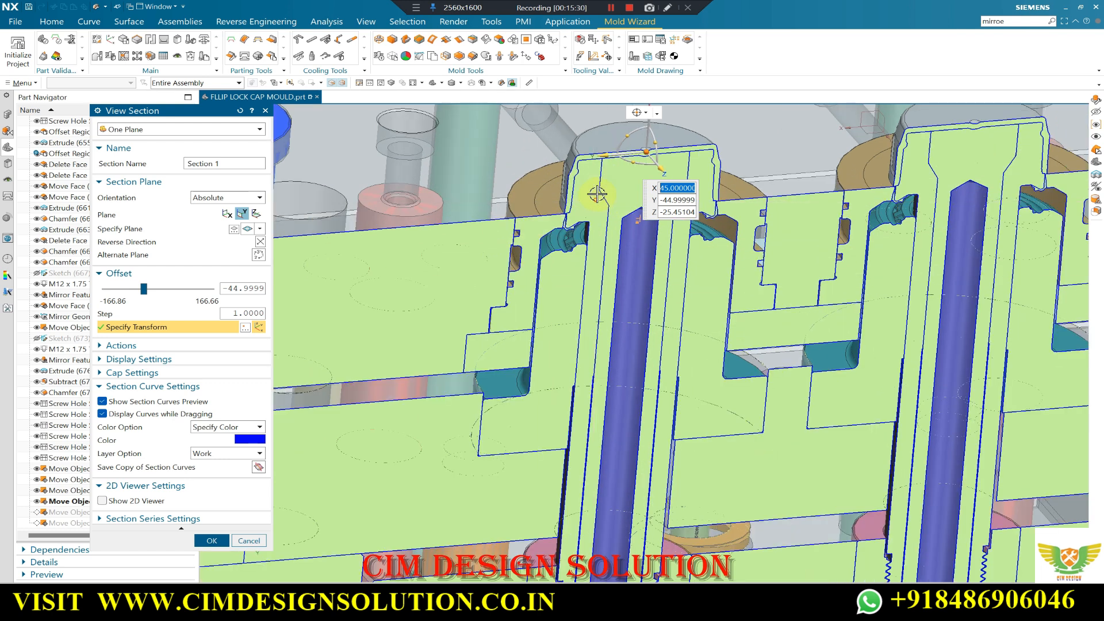
scroll(588, 438, "up", 2)
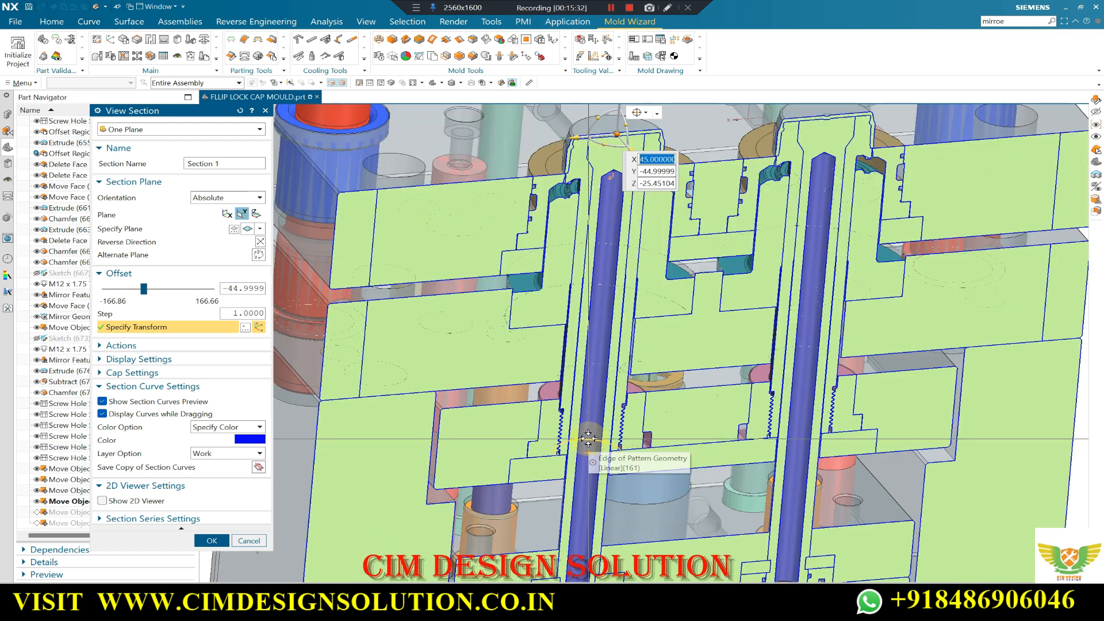
scroll(588, 426, "down", 4)
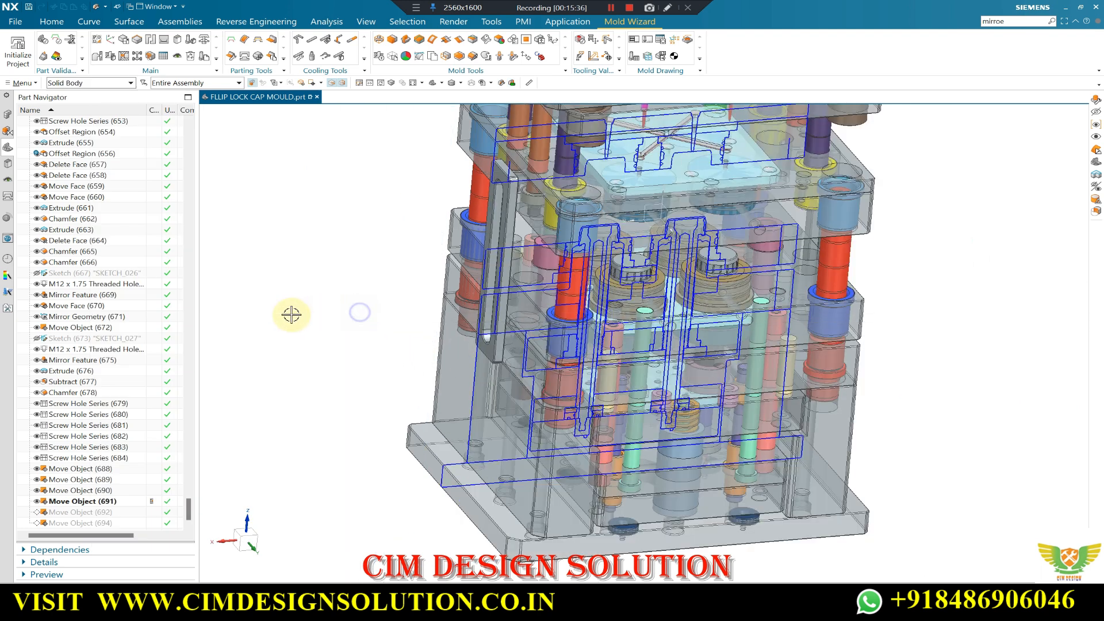
- Leave the view section, orient the mould to the front and examine the opening between the cavity plate and the cap cores
key("F8")
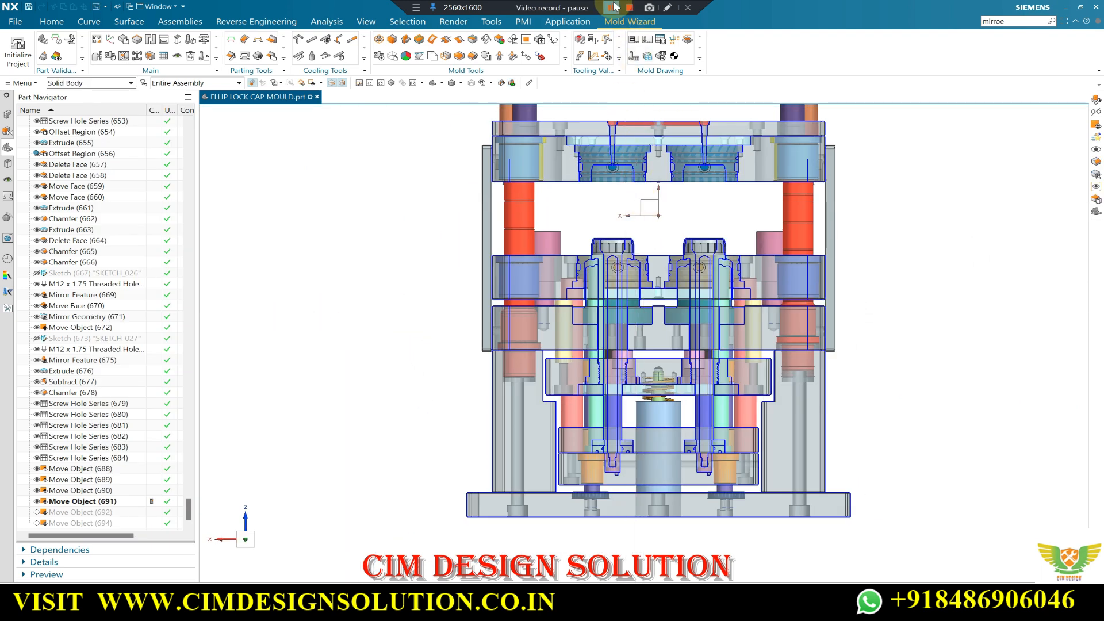
scroll(521, 263, "down", 1)
scroll(650, 264, "up", 1)
scroll(434, 276, "down", 1)
scroll(673, 238, "up", 1)
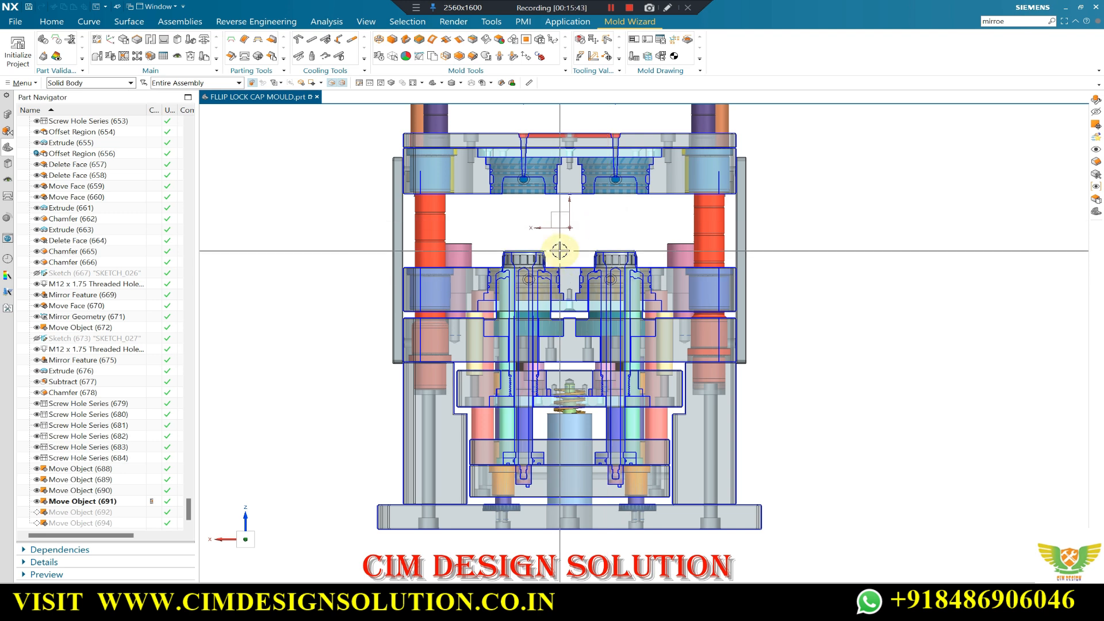
scroll(560, 251, "up", 1)
scroll(558, 228, "down", 1)
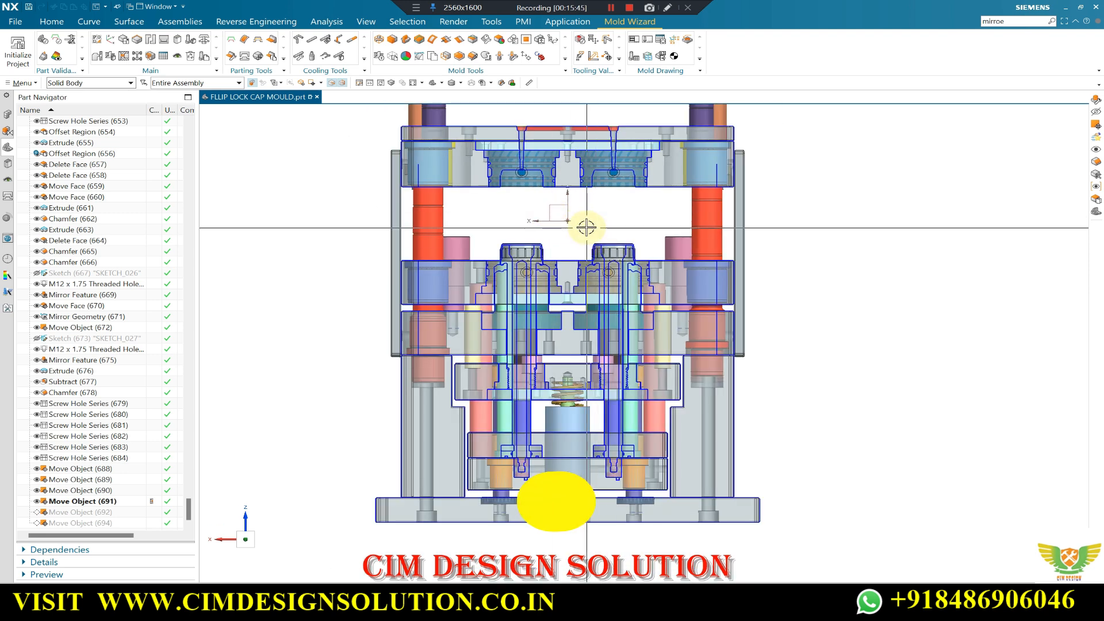
left_click(609, 8)
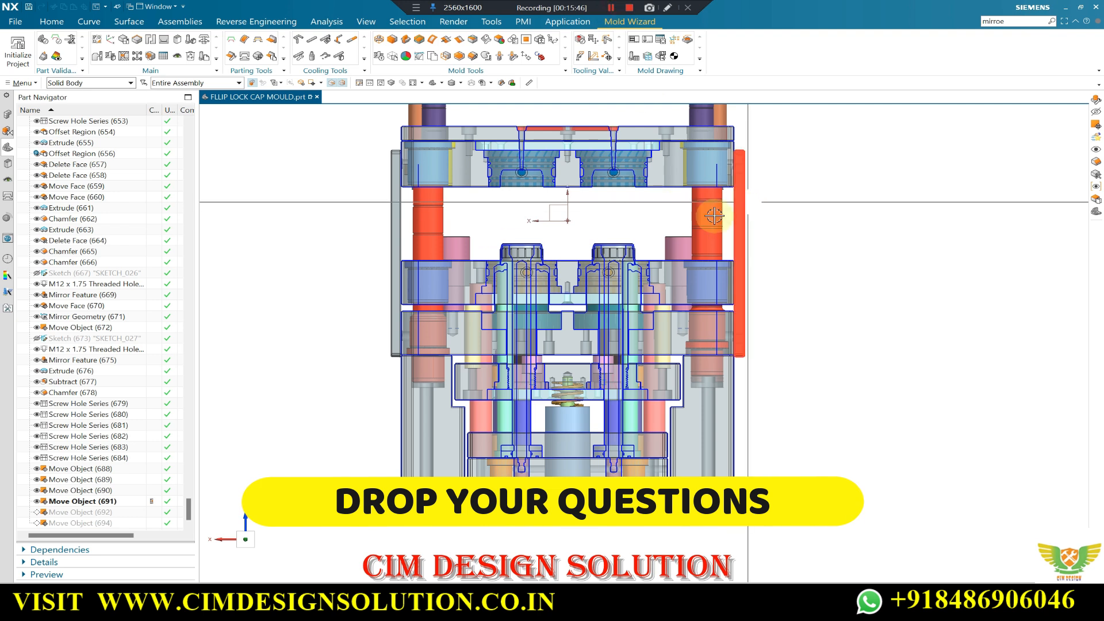
- Examine the stripper and spring-loaded plates from the front and at a slight tilt, and return to the front view
scroll(532, 294, "up", 2)
scroll(532, 294, "down", 2)
middle_click_drag(532, 293, 483, 335)
left_click(301, 314)
key("F8")
scroll(621, 347, "up", 1)
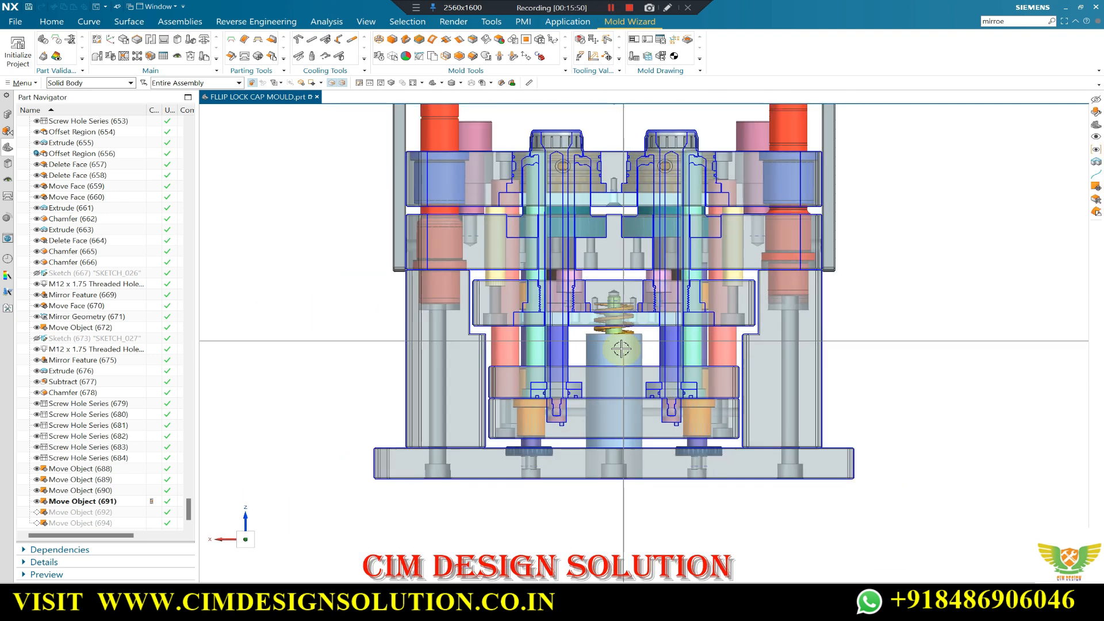
scroll(625, 331, "up", 2)
scroll(625, 331, "down", 2)
middle_click_drag(625, 330, 655, 362)
key("F8")
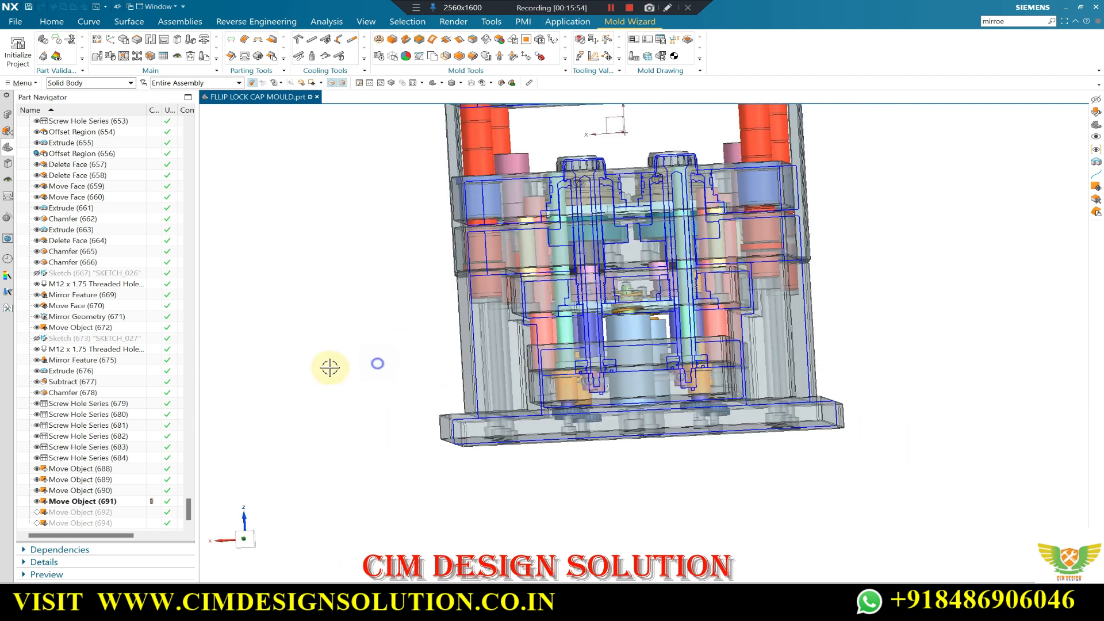
- Examine the two lower ejector plates, the core pin ends and the gears above the bottom plate from the front
scroll(327, 365, "up", 3)
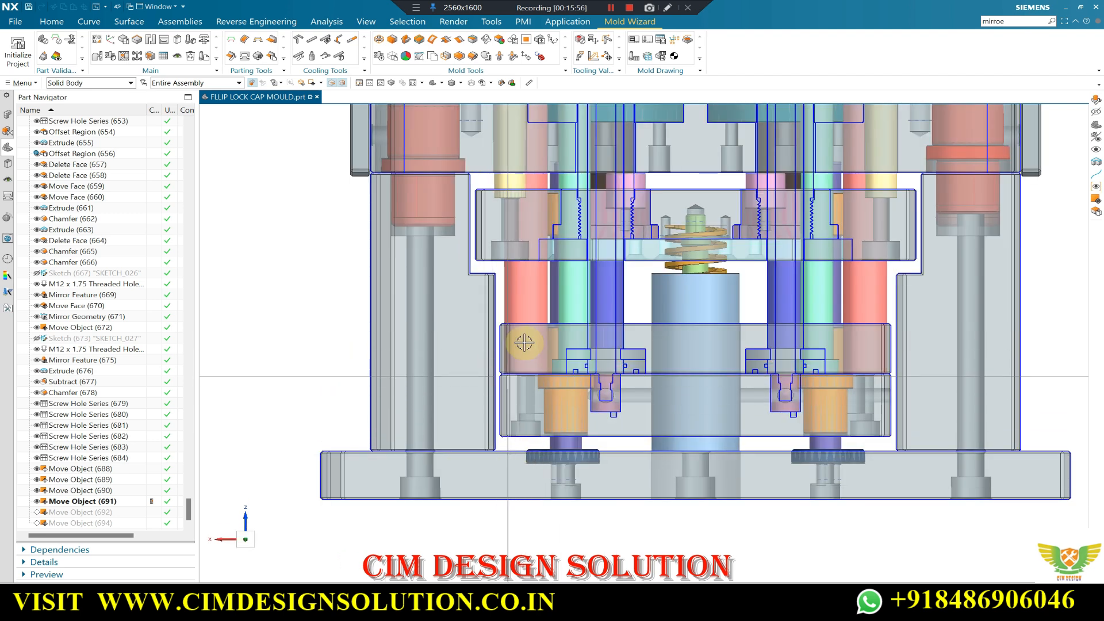
scroll(524, 378, "down", 1)
scroll(523, 378, "up", 2)
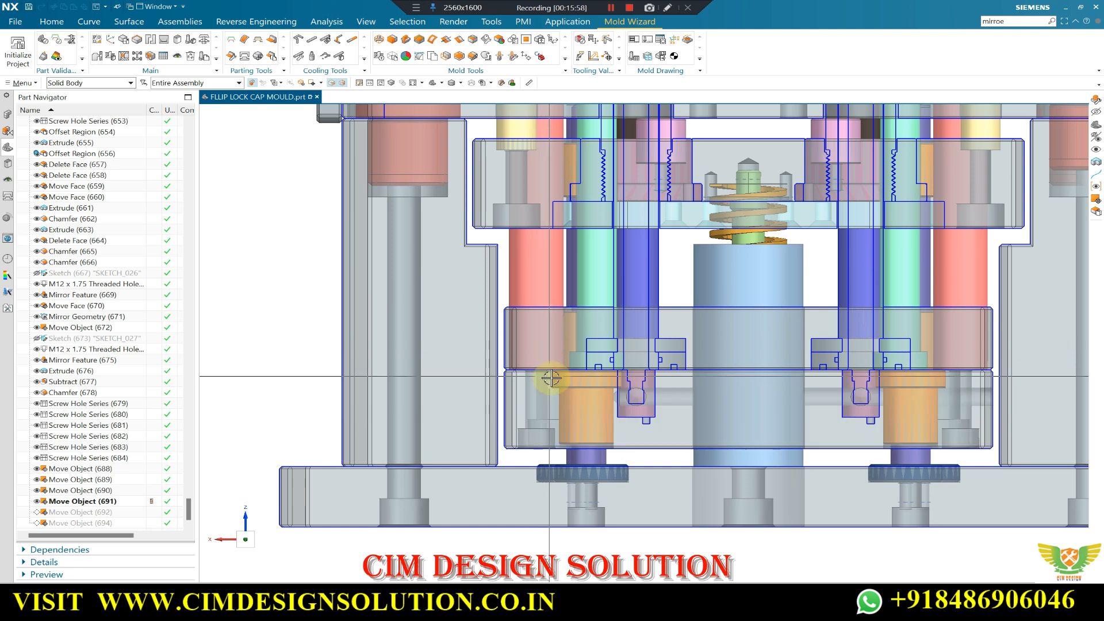
scroll(559, 340, "down", 3)
scroll(570, 322, "down", 1)
scroll(505, 160, "up", 1)
scroll(504, 160, "up", 1)
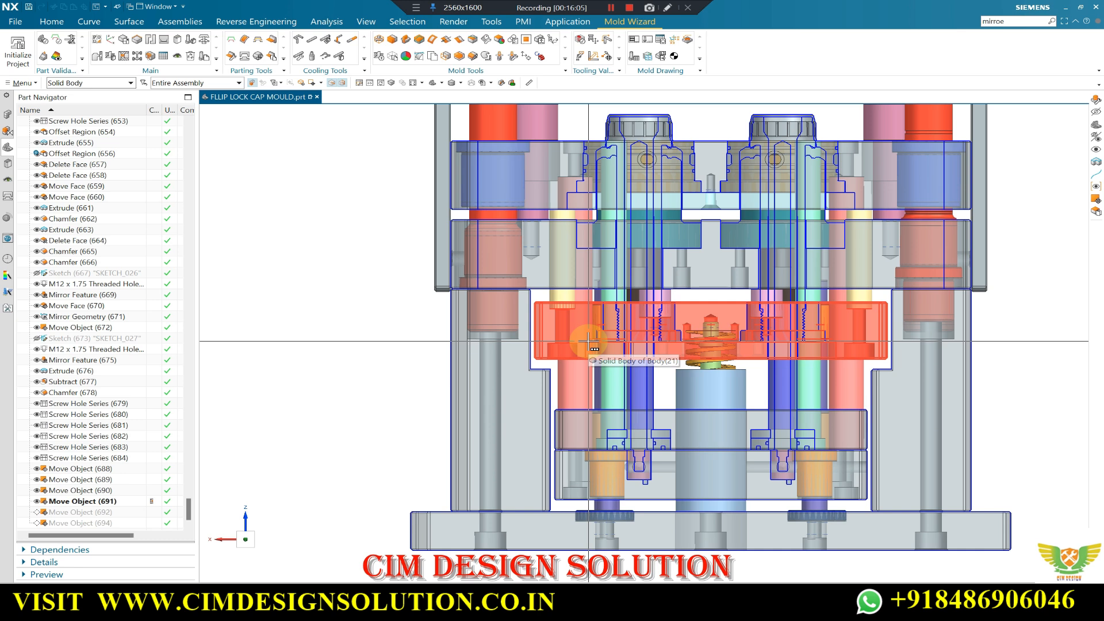
- Examine the coil spring over the support pillar together with the spring-loaded plate and its threaded sleeves
scroll(723, 365, "up", 2)
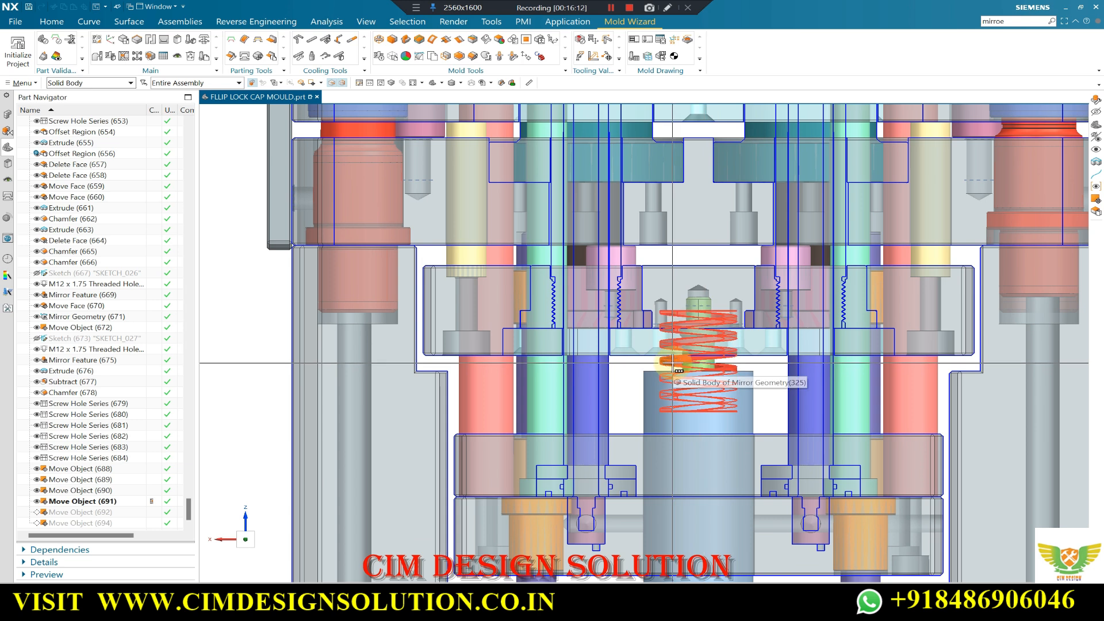
scroll(585, 314, "down", 4)
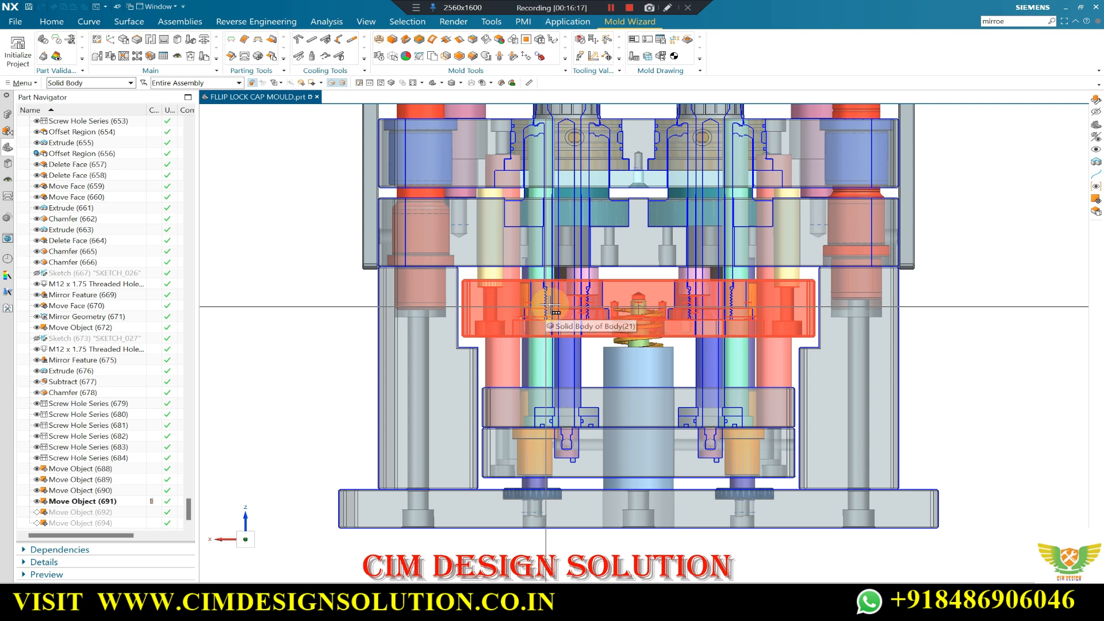
scroll(661, 316, "up", 2)
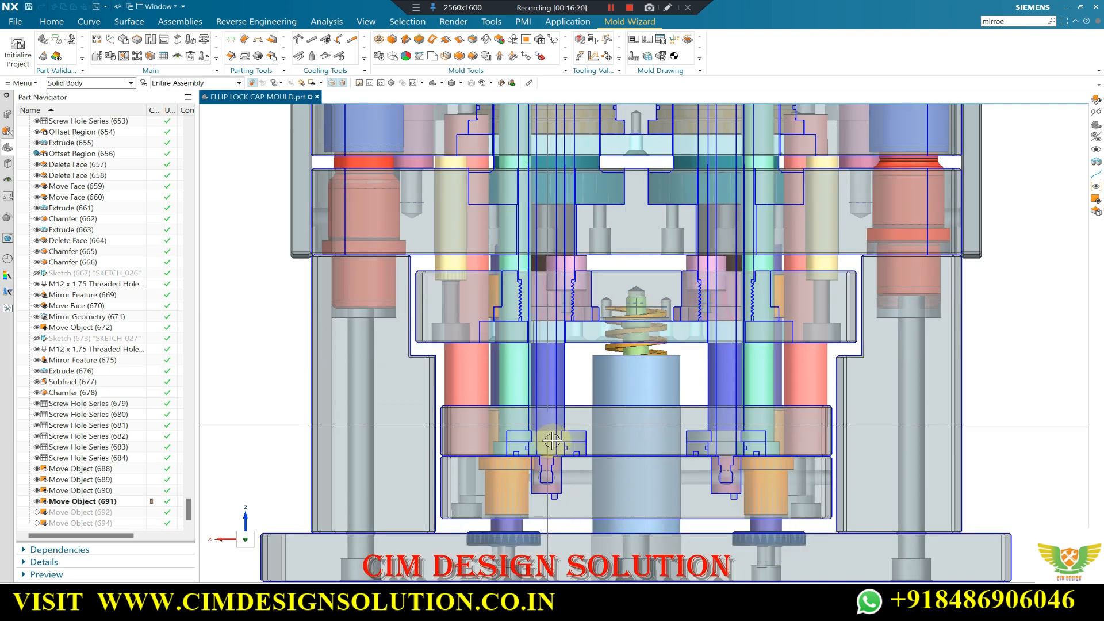
scroll(495, 304, "down", 2)
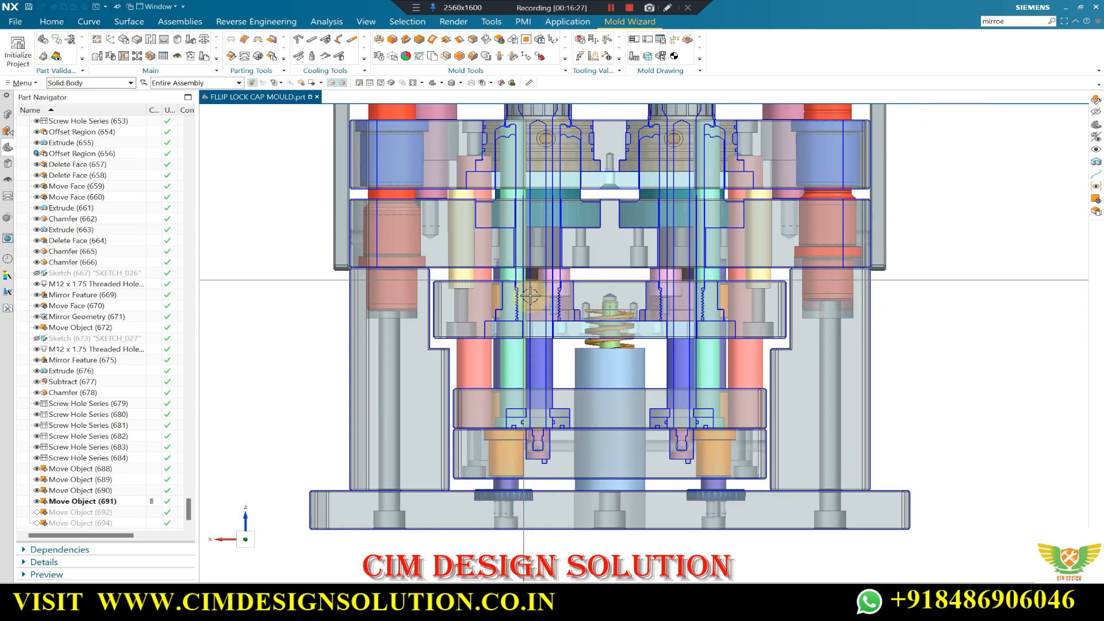
scroll(499, 253, "down", 3)
scroll(475, 177, "up", 2)
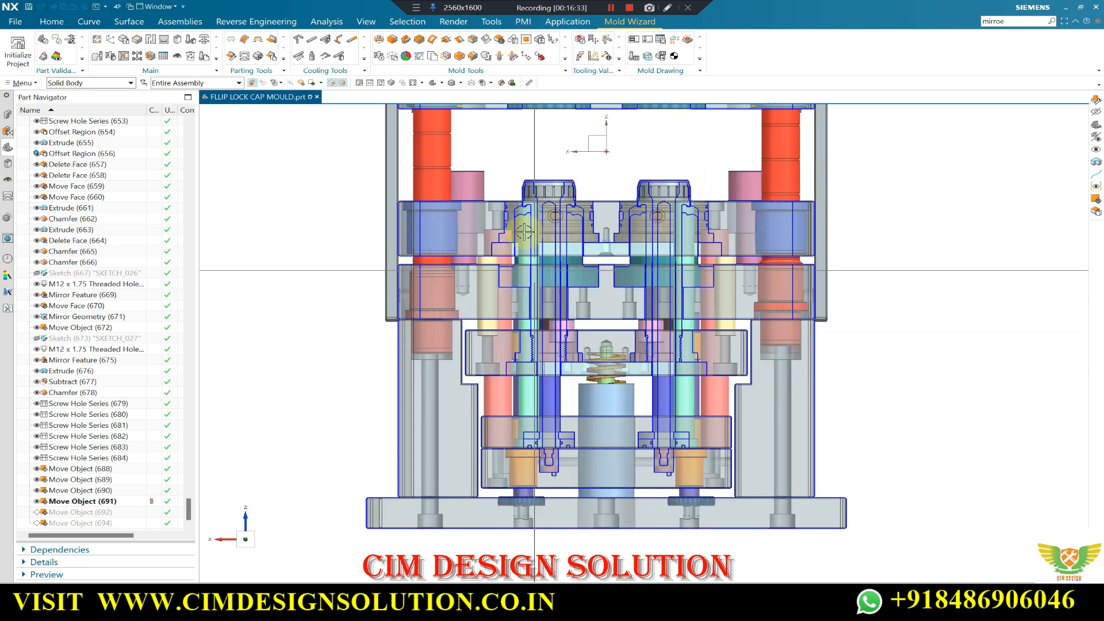
- Orbit the whole opened mould to examine its plates and guide pillars, and restore the front view
scroll(585, 255, "down", 3)
middle_click_drag(686, 214, 651, 219)
scroll(641, 201, "up", 2)
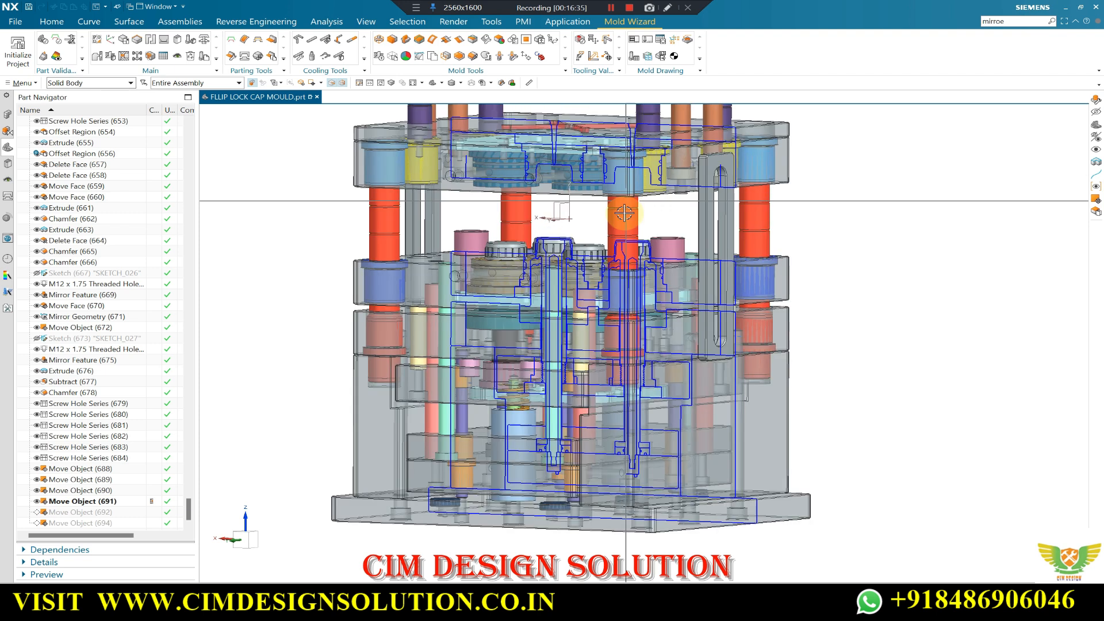
scroll(695, 209, "down", 2)
middle_click_drag(882, 237, 913, 234)
key("F8")
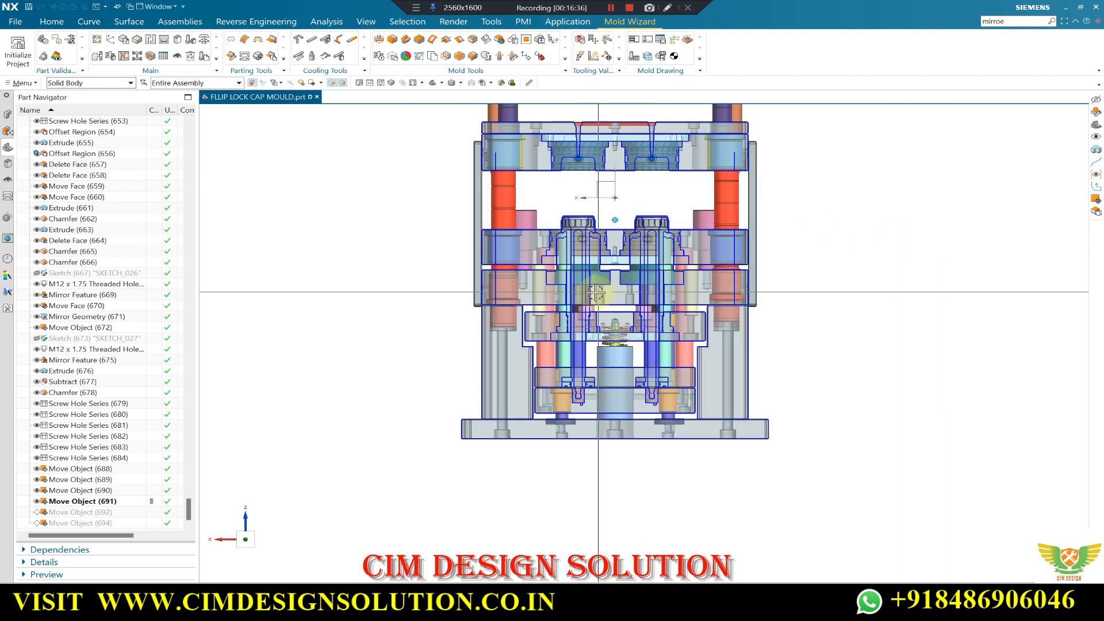
- Examine the gap between the spring-loaded plate and the core plate above it in the front view
scroll(552, 271, "up", 2)
scroll(578, 225, "up", 1)
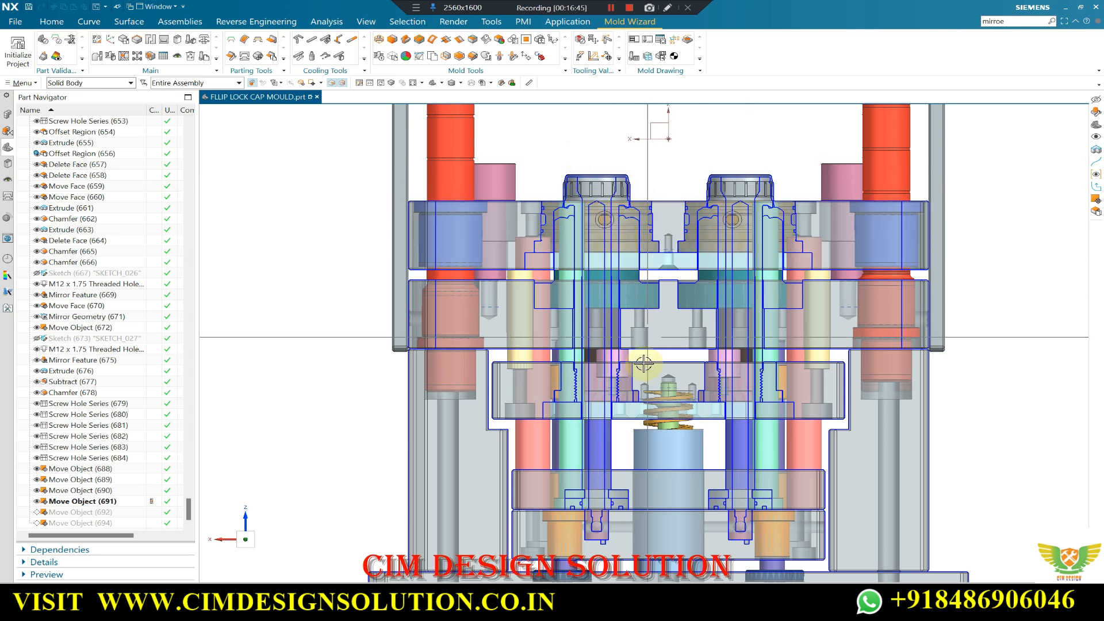
scroll(627, 363, "up", 2)
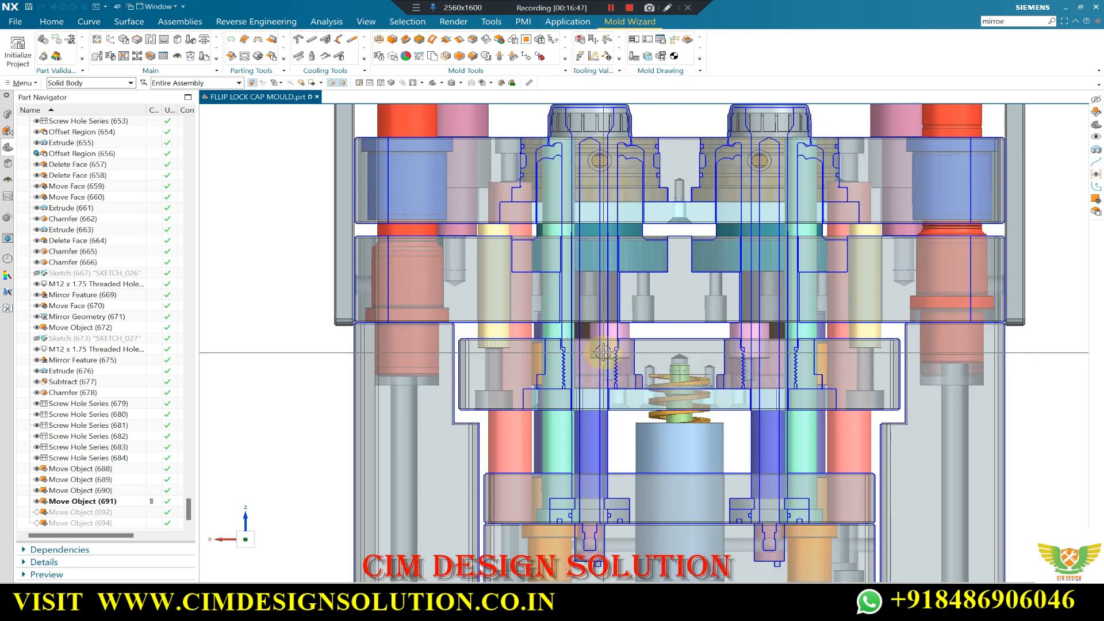
scroll(603, 352, "up", 2)
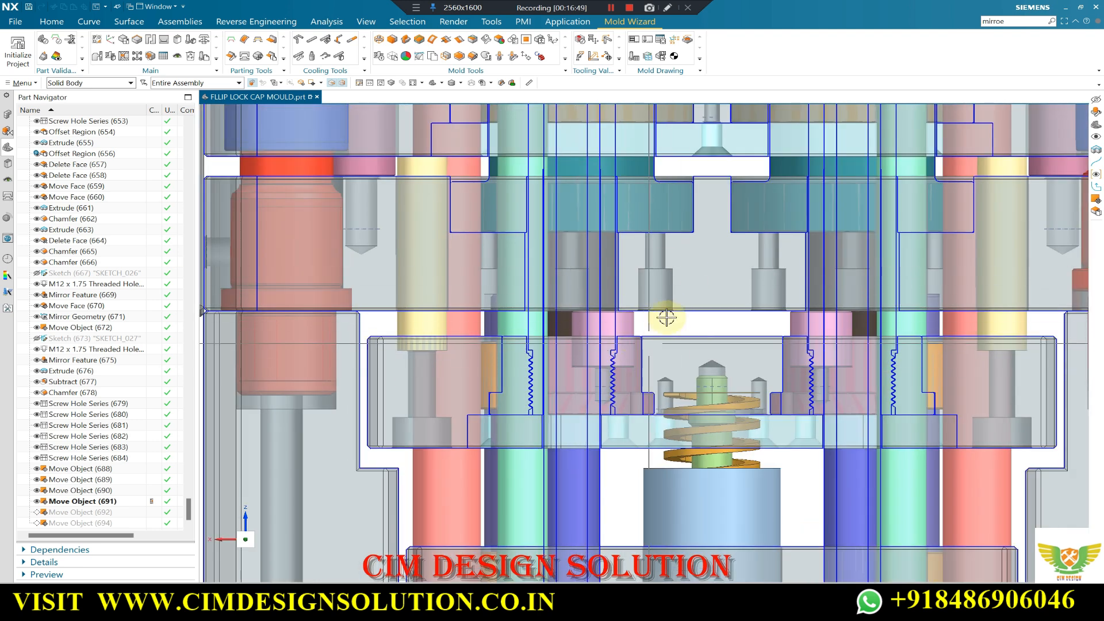
scroll(661, 329, "down", 5)
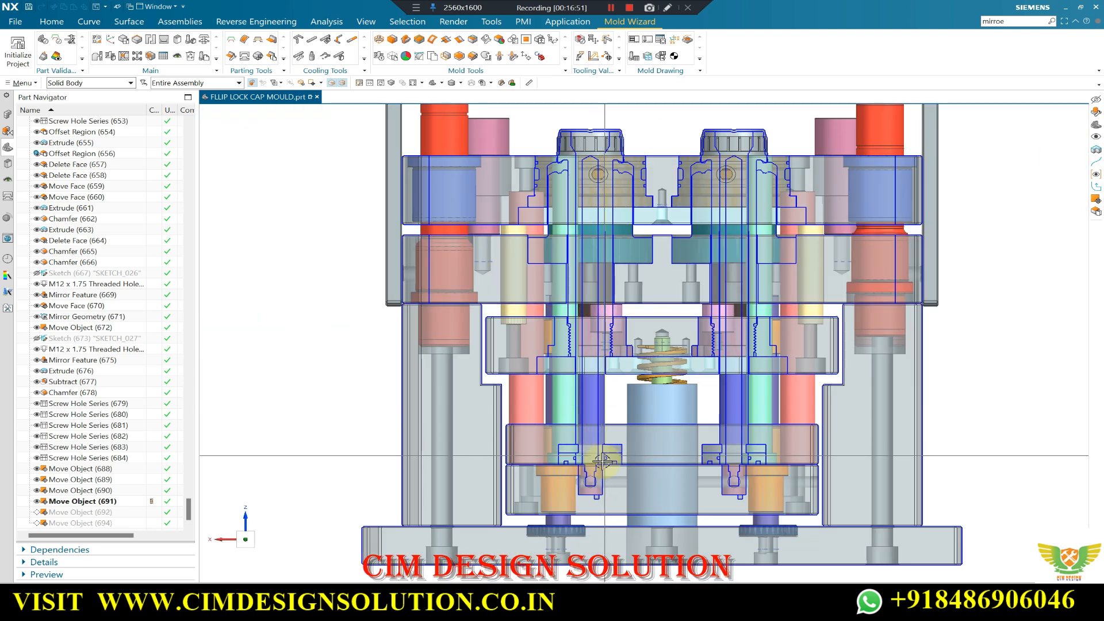
- Make the Move Object (692) feature current to advance the stripper plate and lower ejector plates
scroll(630, 454, "up", 1)
right_click(92, 512)
left_click(150, 430)
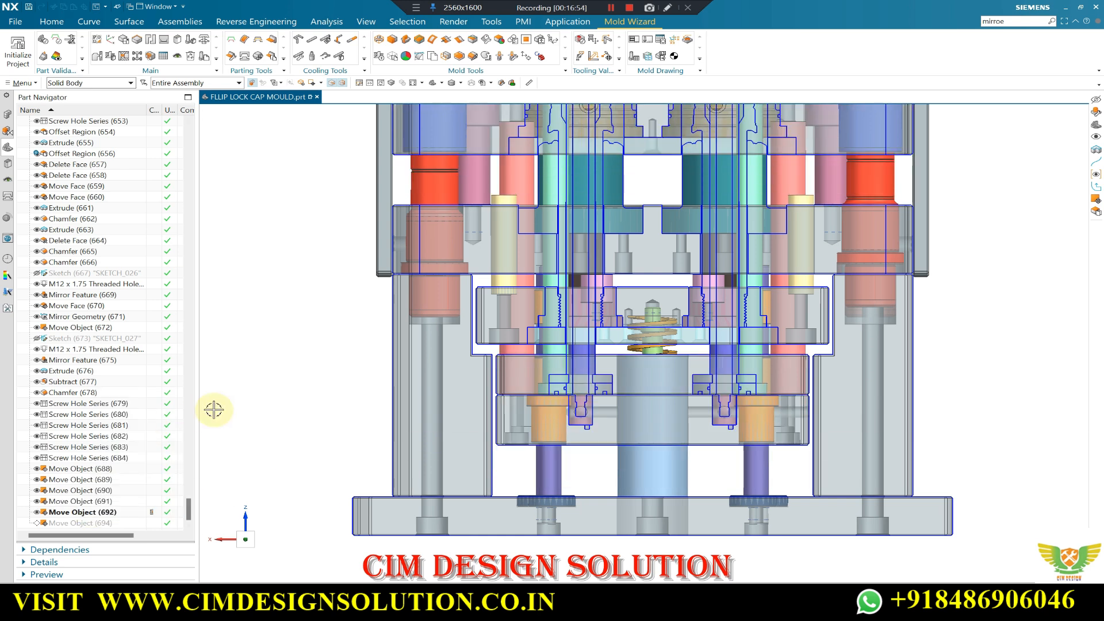
scroll(675, 397, "down", 2)
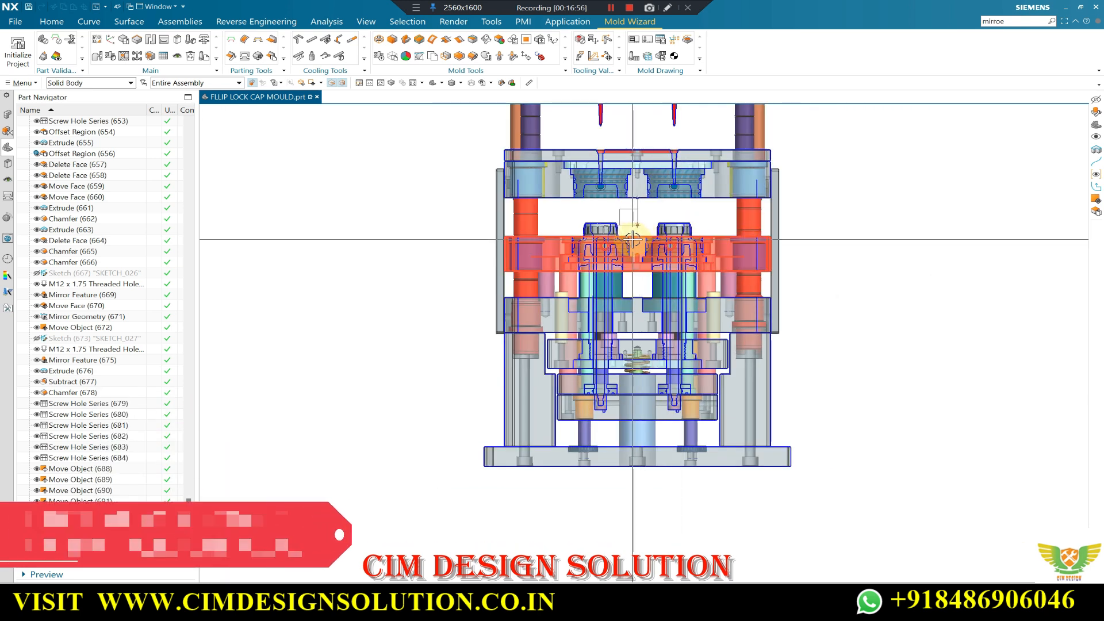
- Open the view section through the cap centres on the Y plane and examine the caps, cores and brown sleeves
key("ctrl+h")
scroll(649, 233, "up", 5)
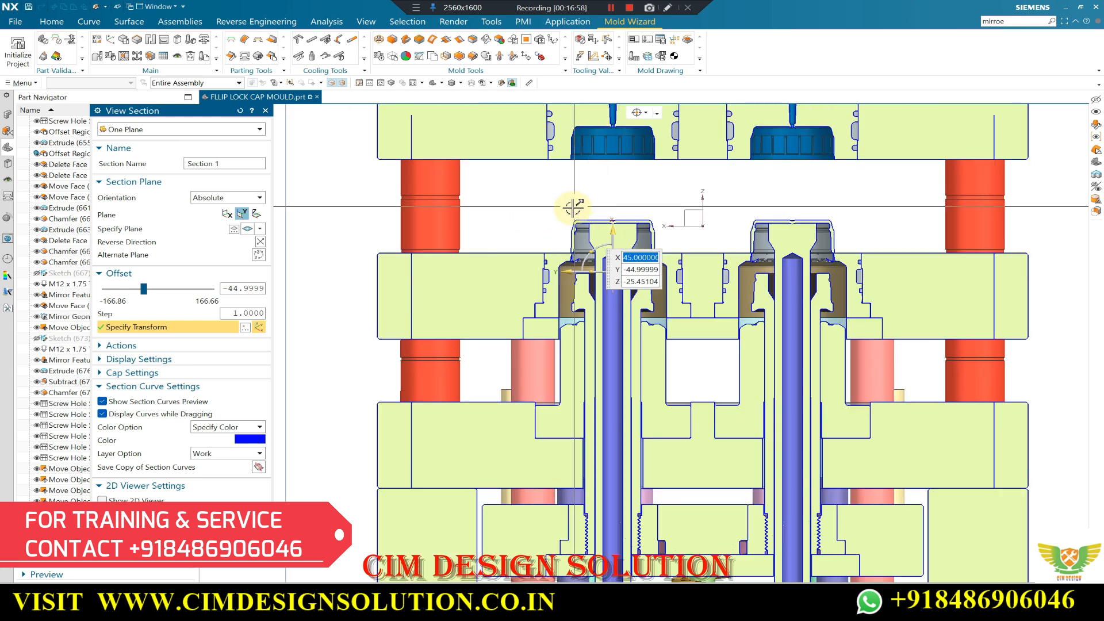
scroll(581, 288, "up", 2)
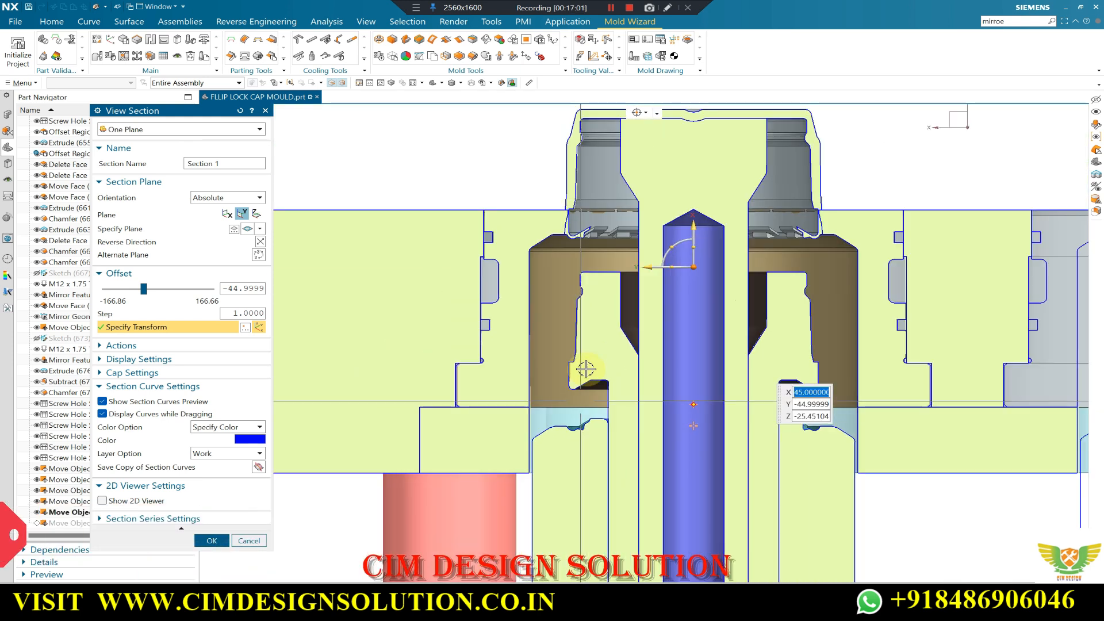
scroll(576, 157, "down", 7)
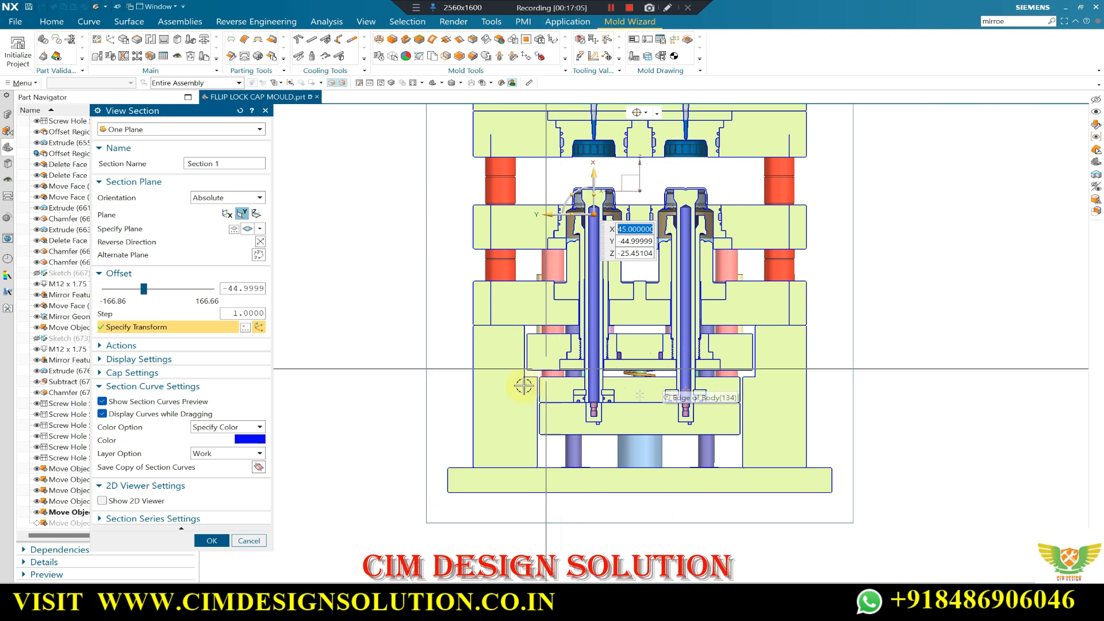
scroll(583, 334, "up", 7)
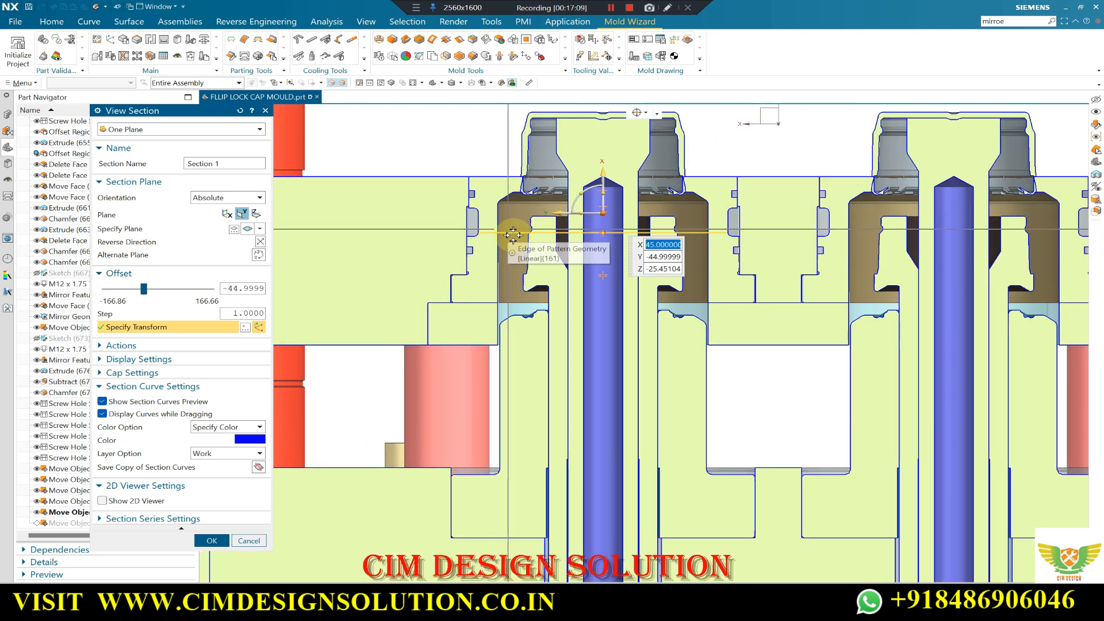
- Examine the sectioned cap's skirt, its core and the top of the surrounding brown sleeve at close range
scroll(509, 276, "down", 1)
scroll(489, 171, "up", 1)
scroll(481, 271, "up", 1)
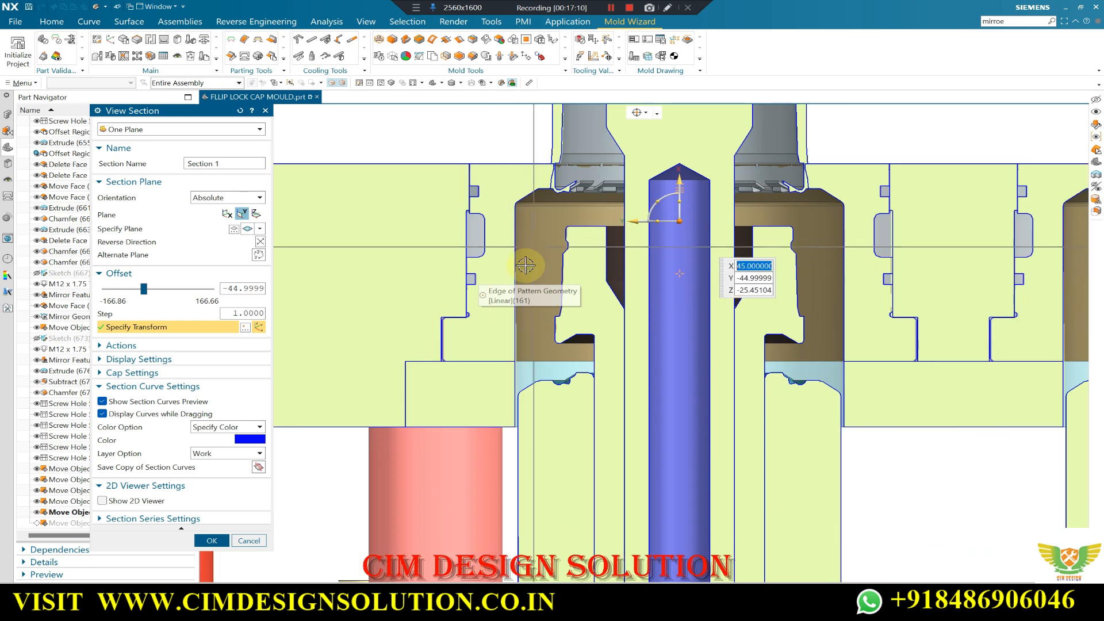
scroll(566, 324, "up", 2)
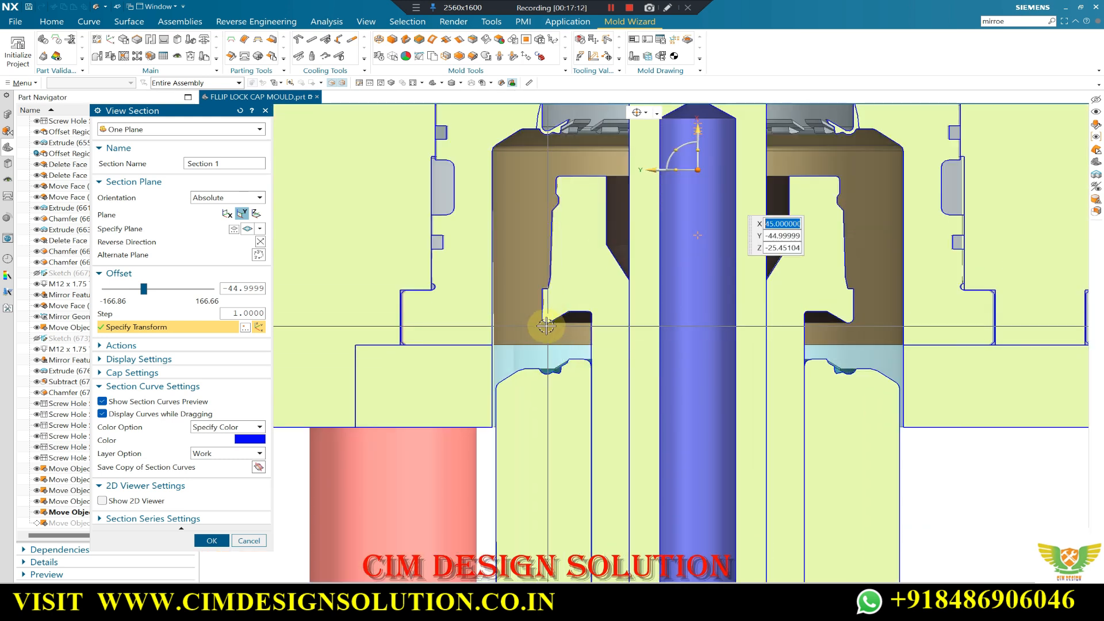
scroll(600, 275, "down", 2)
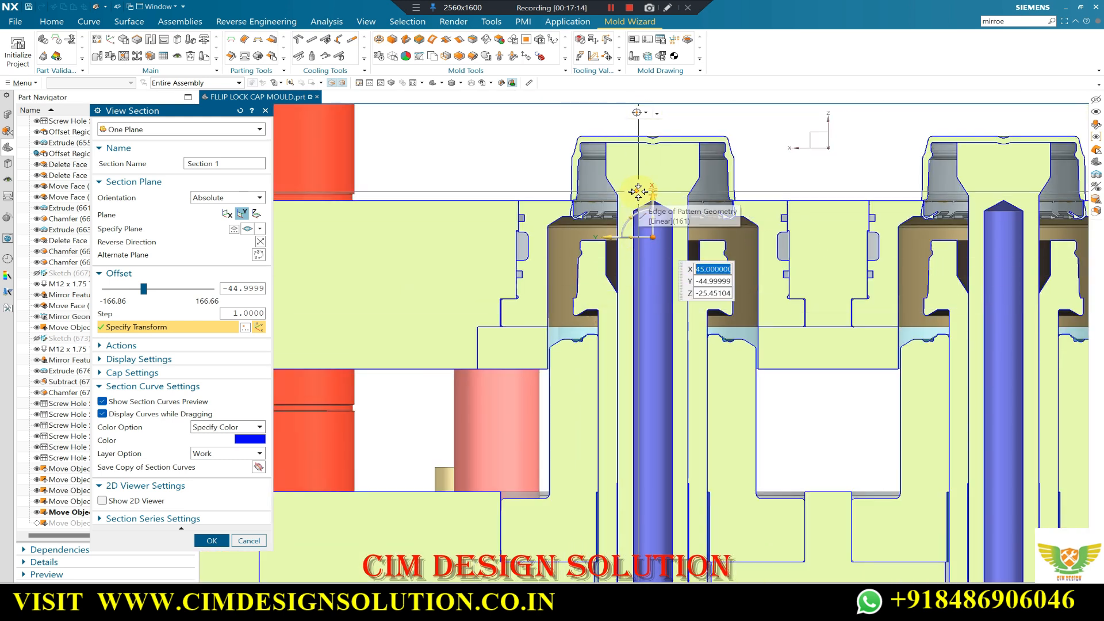
scroll(583, 201, "up", 3)
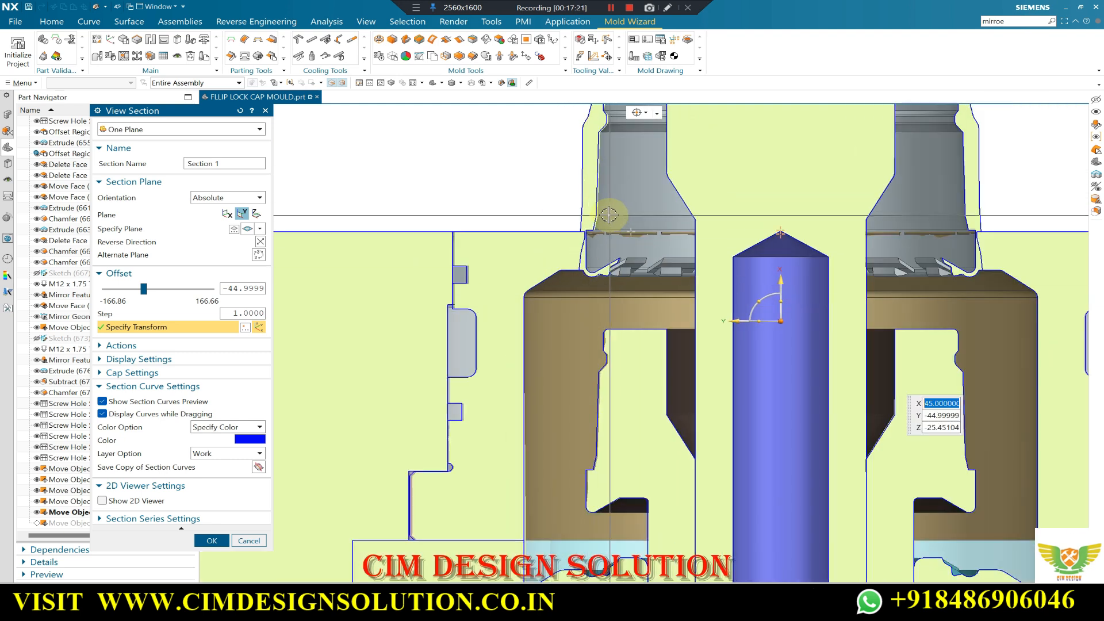
scroll(618, 217, "down", 3)
scroll(615, 208, "up", 3)
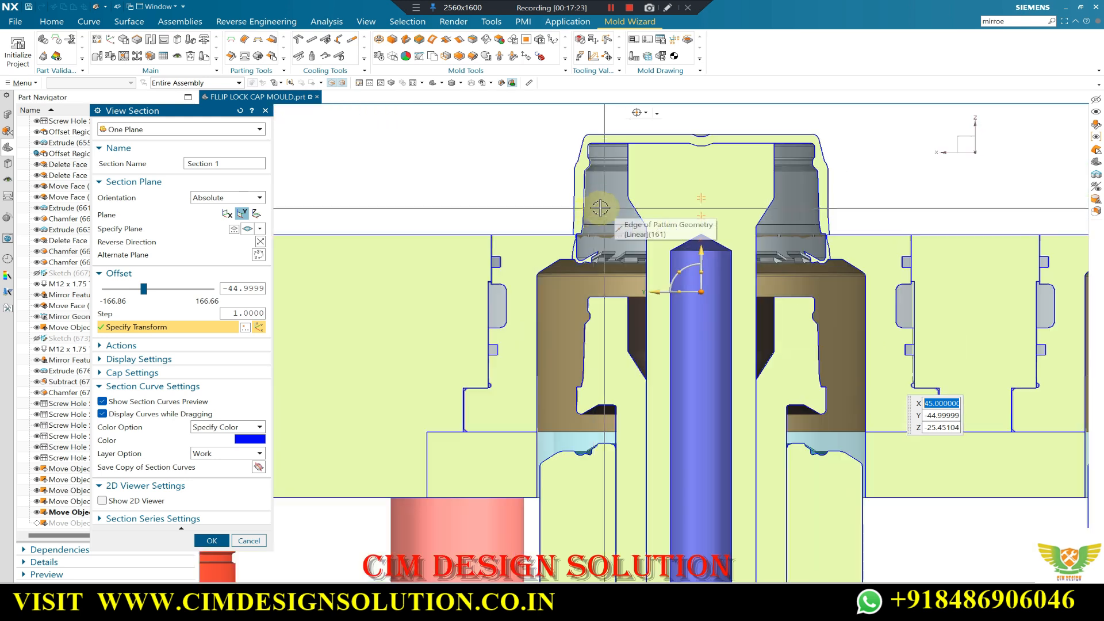
scroll(627, 196, "down", 2)
scroll(700, 139, "up", 3)
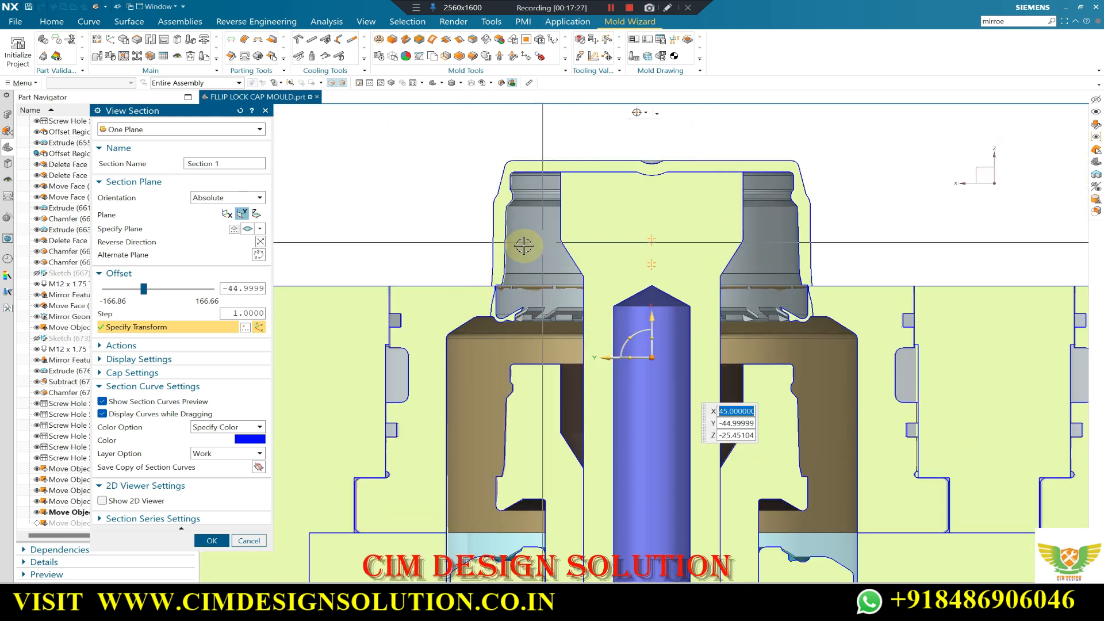
scroll(524, 245, "down", 2)
scroll(653, 197, "up", 2)
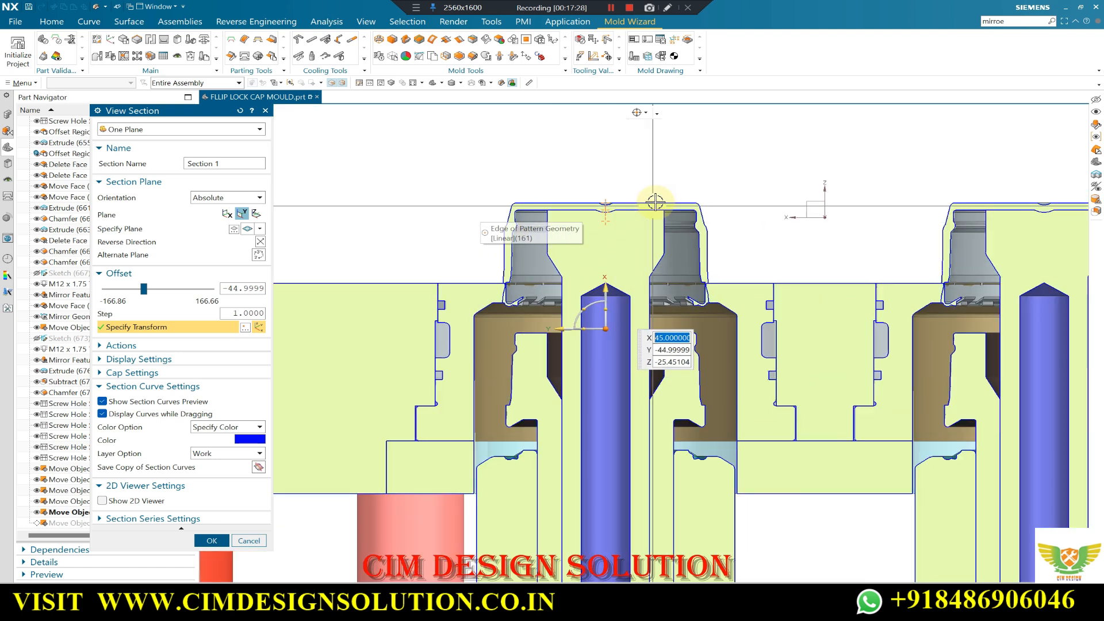
scroll(736, 292, "up", 1)
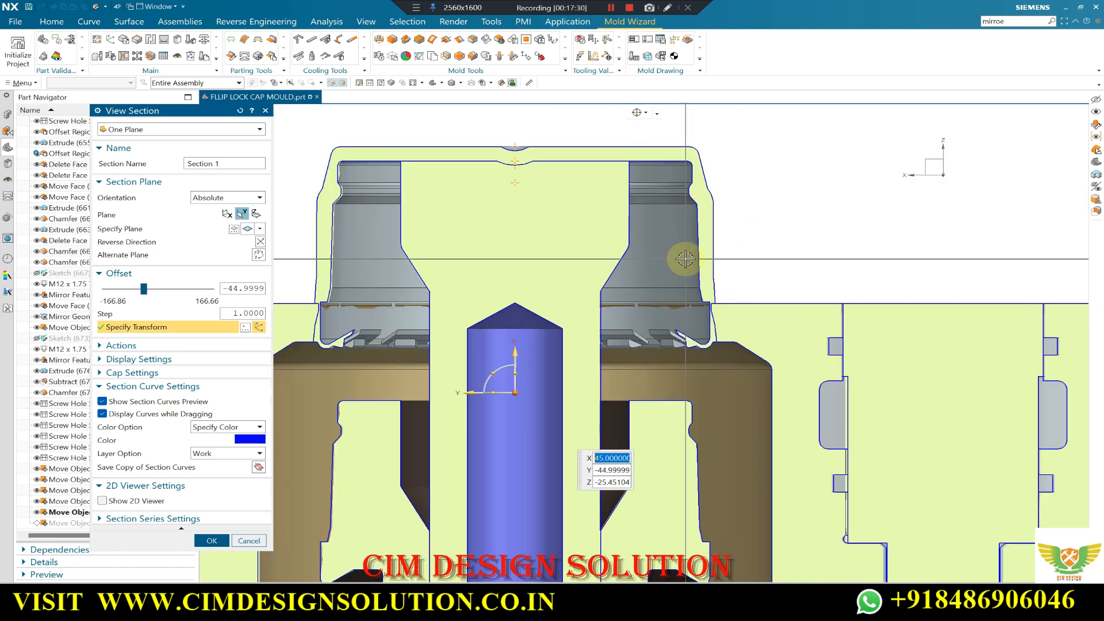
scroll(719, 256, "down", 1)
scroll(712, 270, "down", 2)
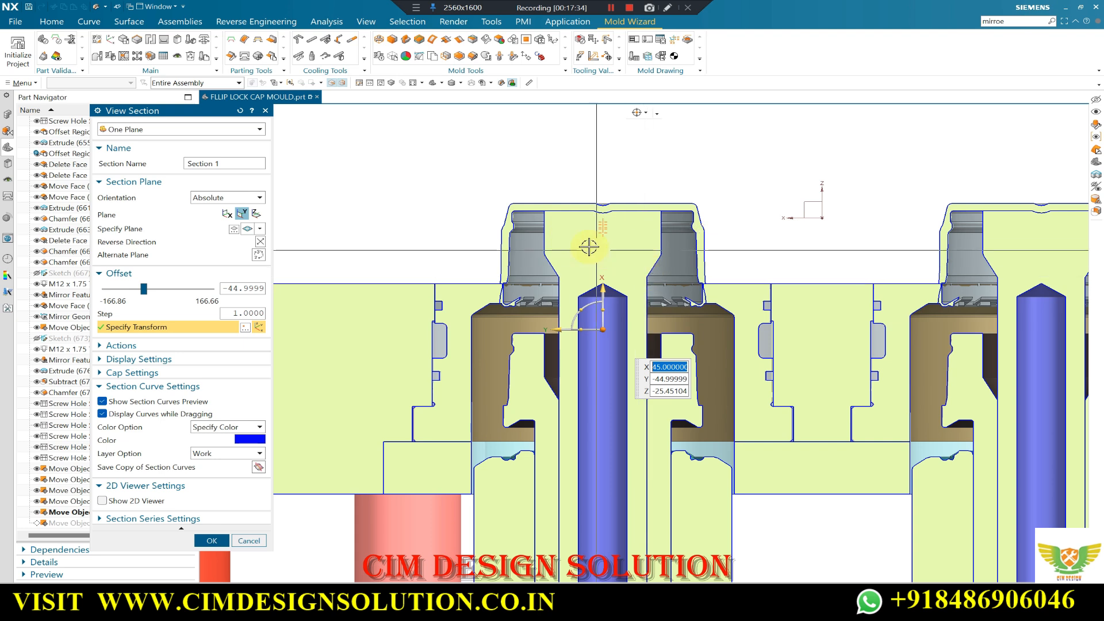
- Examine both caps and their cores relative to the stripper plate and the cavity plate above in section
scroll(578, 181, "down", 2)
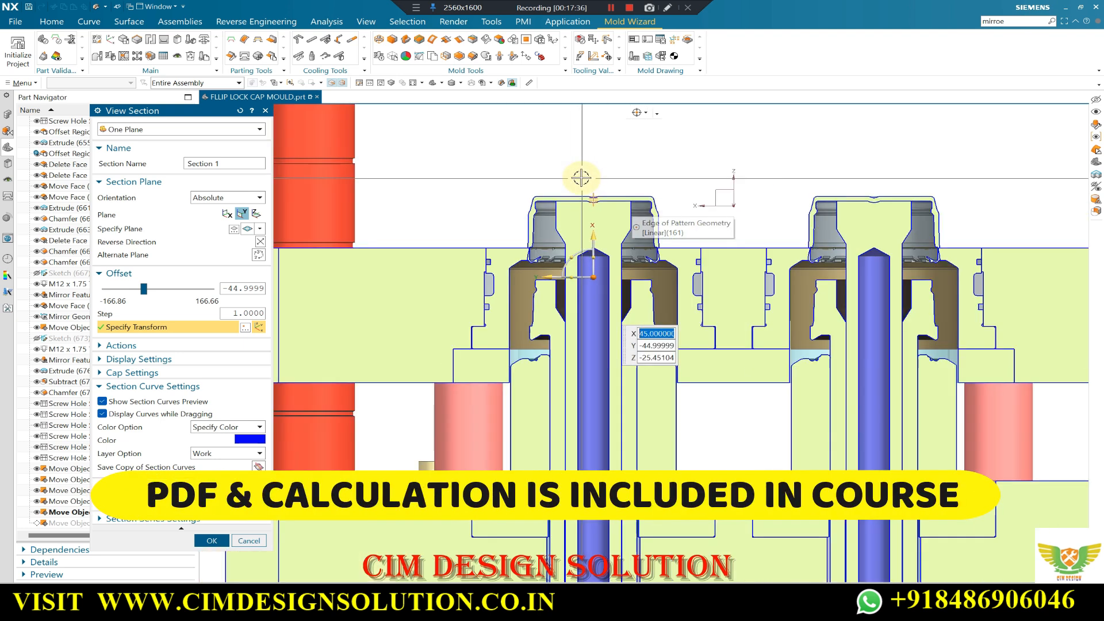
scroll(581, 178, "down", 2)
scroll(644, 176, "up", 2)
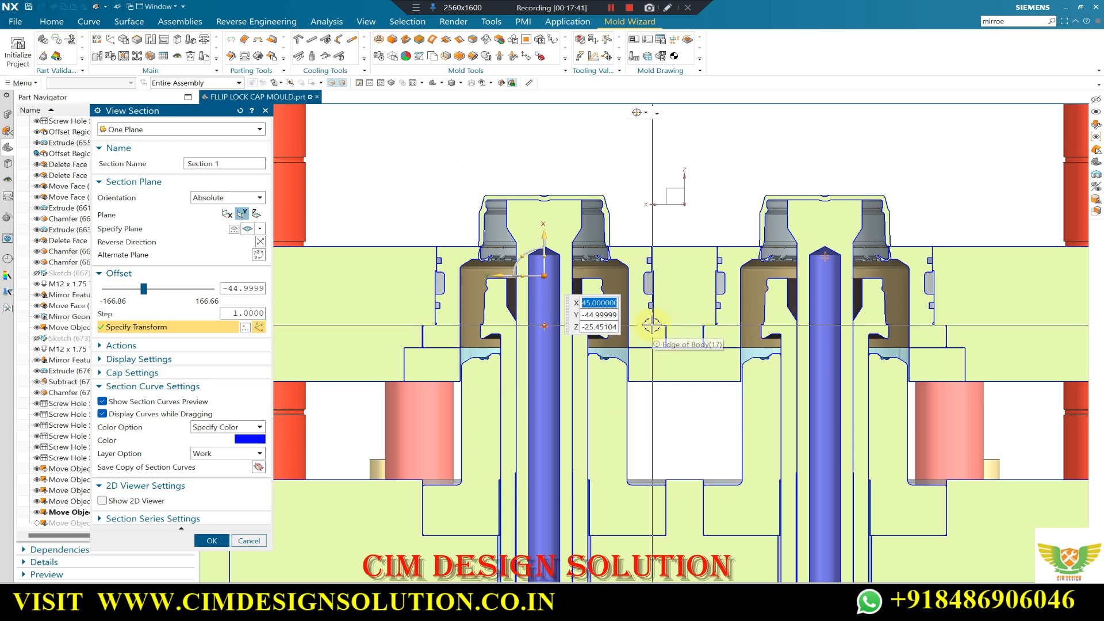
scroll(674, 247, "down", 3)
scroll(685, 207, "up", 2)
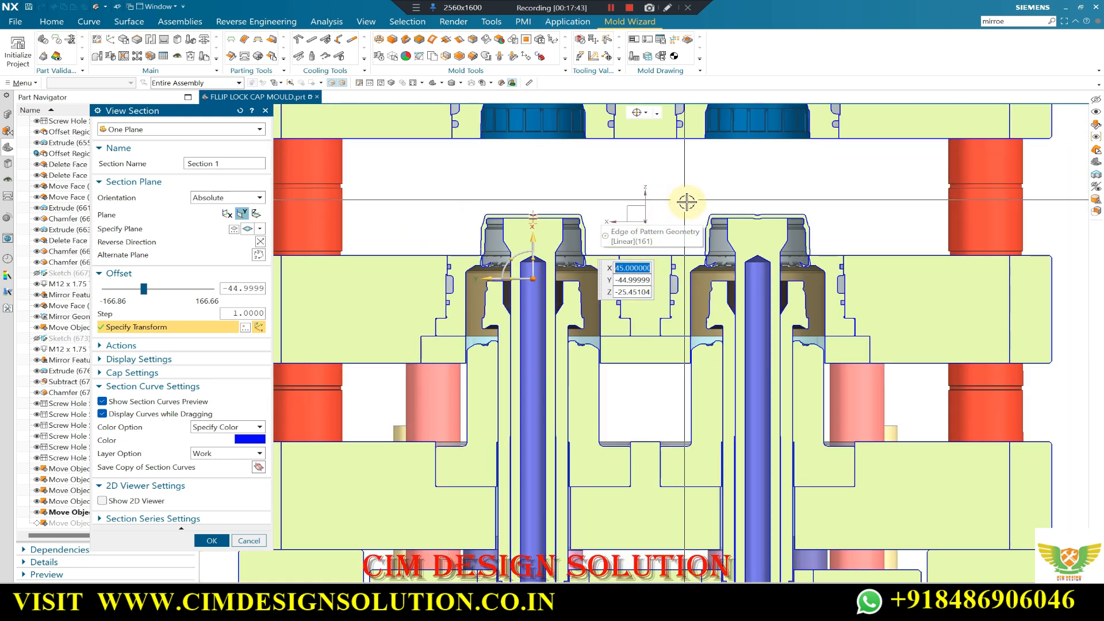
scroll(632, 210, "up", 2)
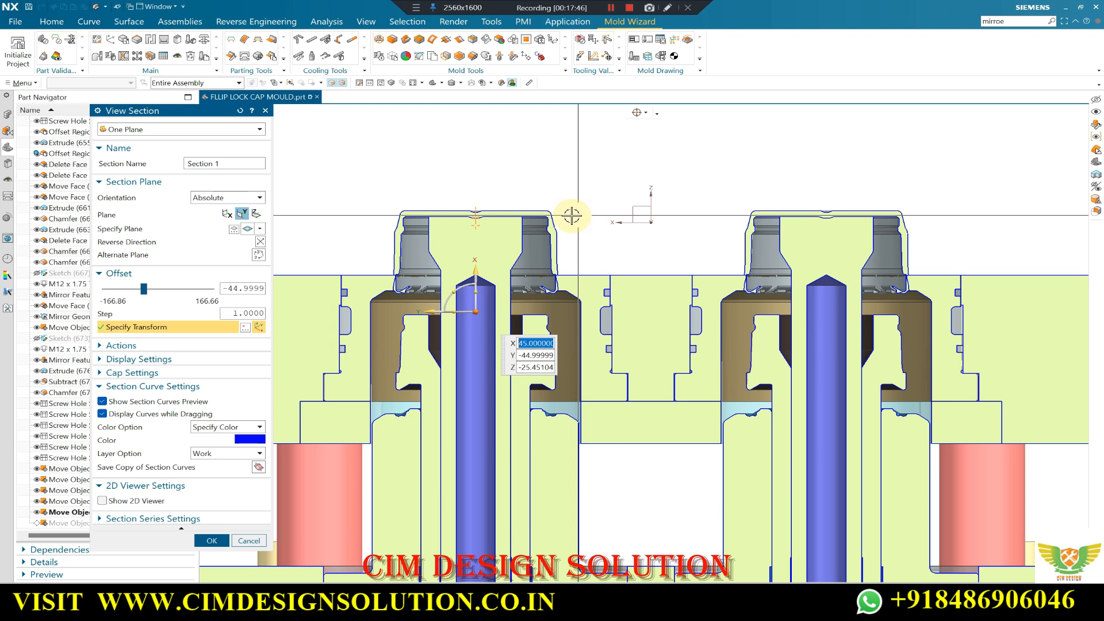
scroll(586, 213, "down", 4)
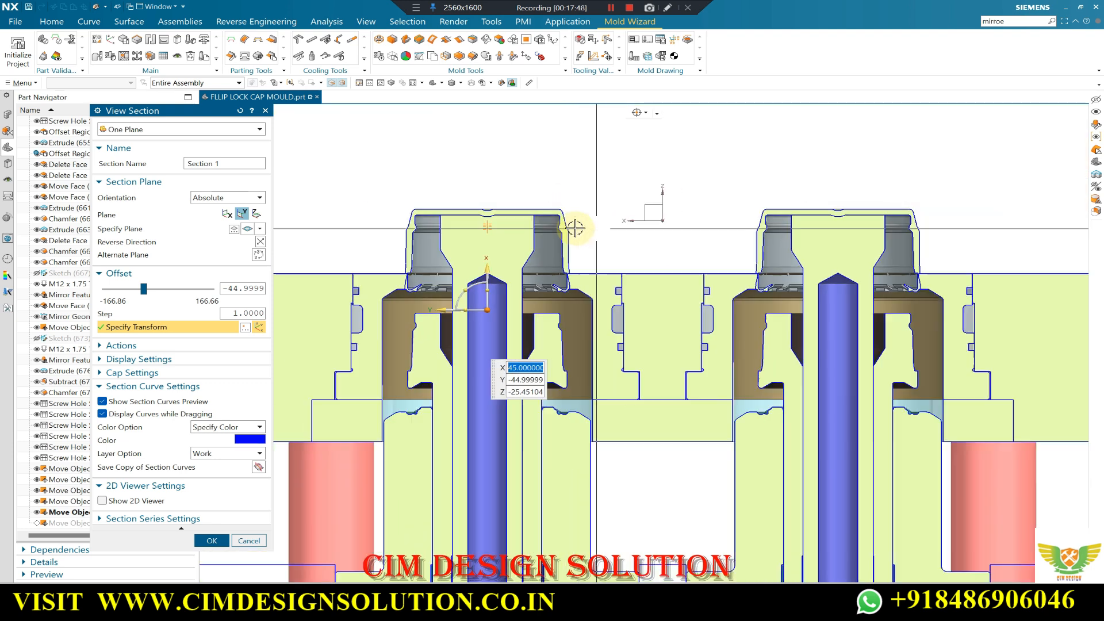
scroll(586, 226, "up", 2)
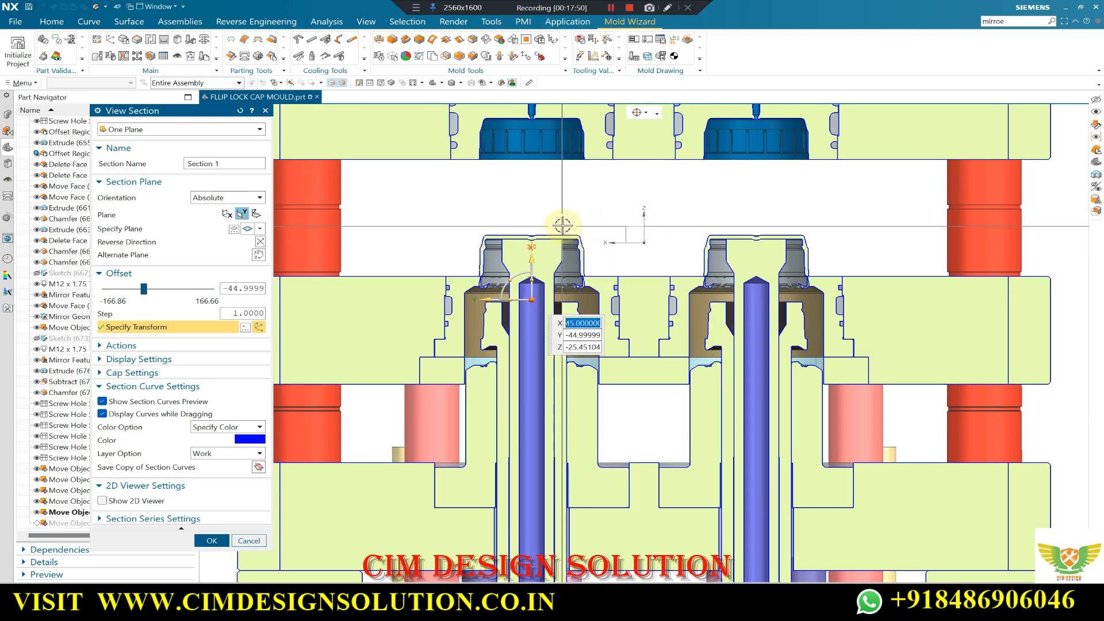
scroll(563, 224, "up", 2)
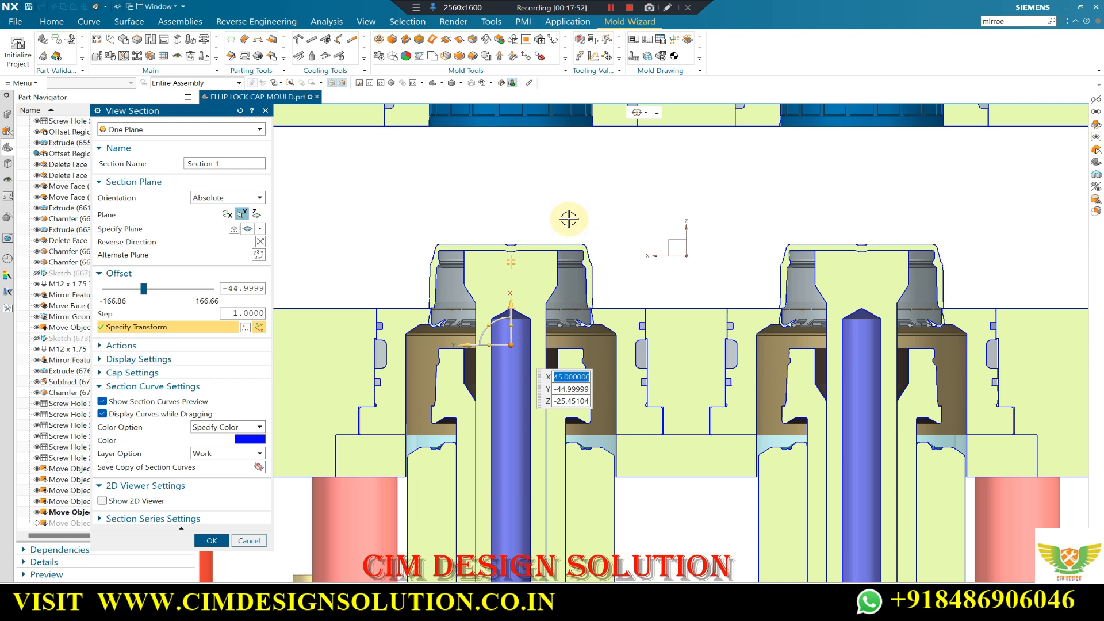
scroll(593, 233, "down", 3)
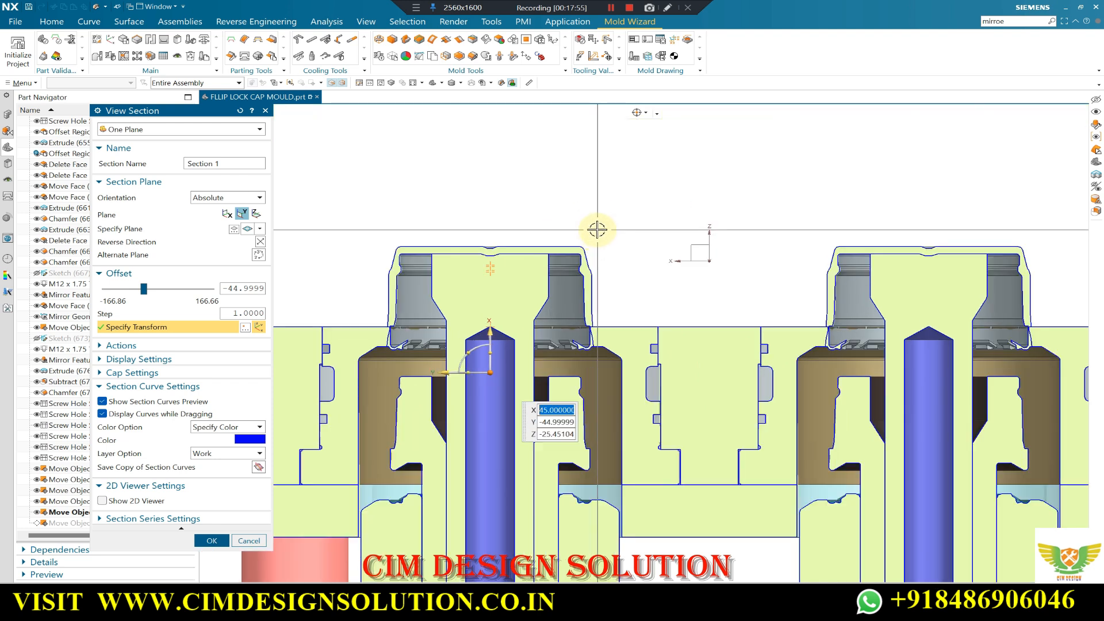
scroll(581, 236, "down", 3)
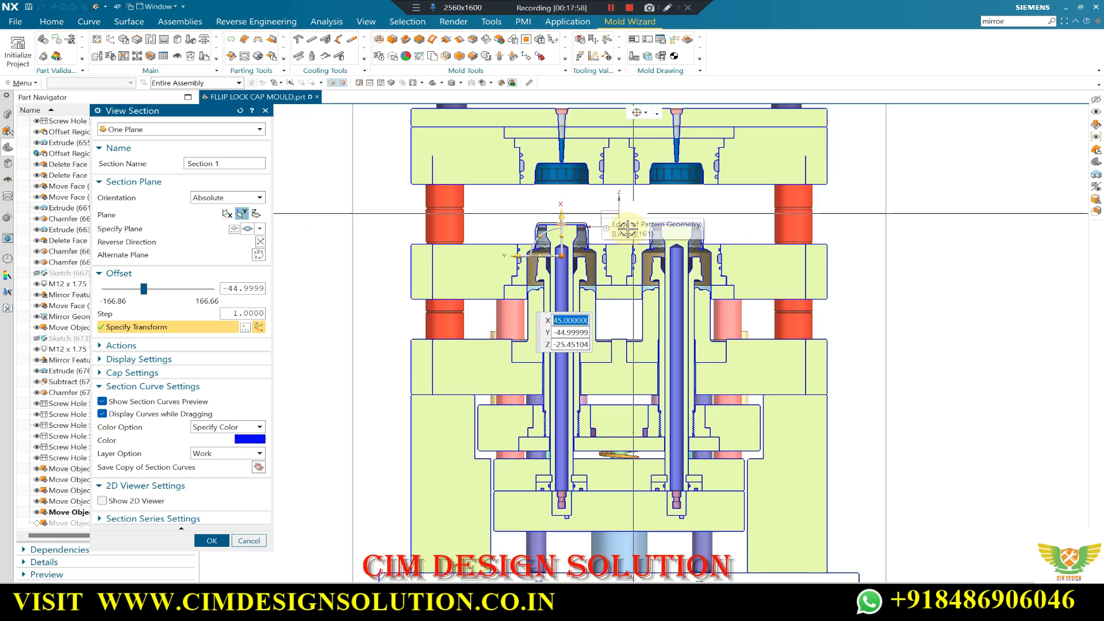
- Examine the sectioned lower ejector plates and the spring gap between them, and accept the section view
scroll(582, 532, "up", 1)
scroll(592, 377, "down", 2)
scroll(588, 383, "up", 3)
scroll(557, 419, "down", 1)
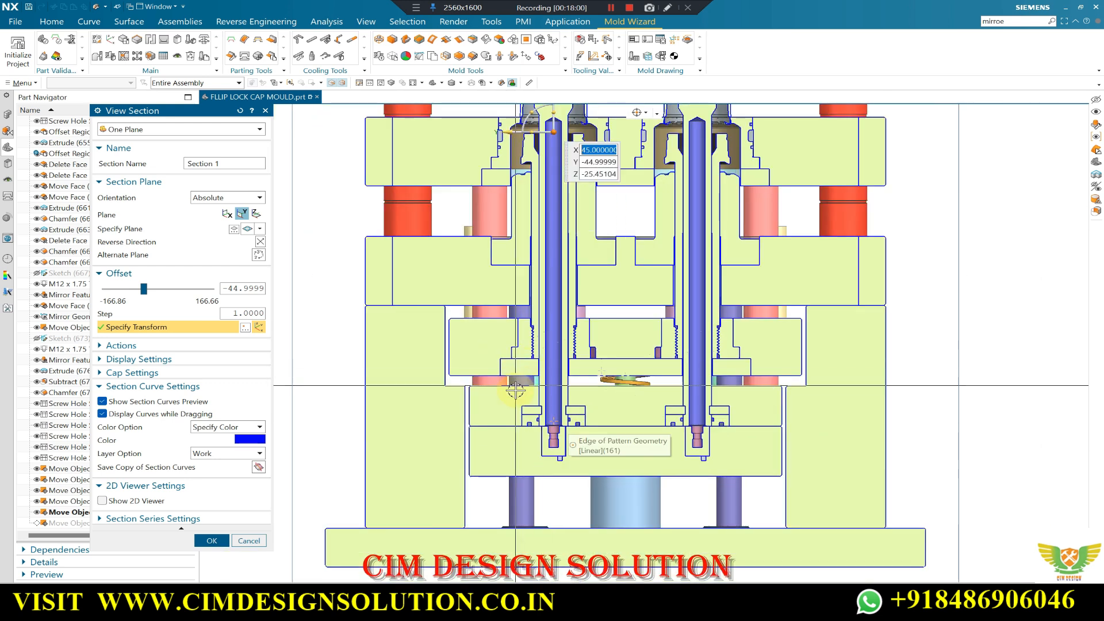
scroll(517, 379, "up", 3)
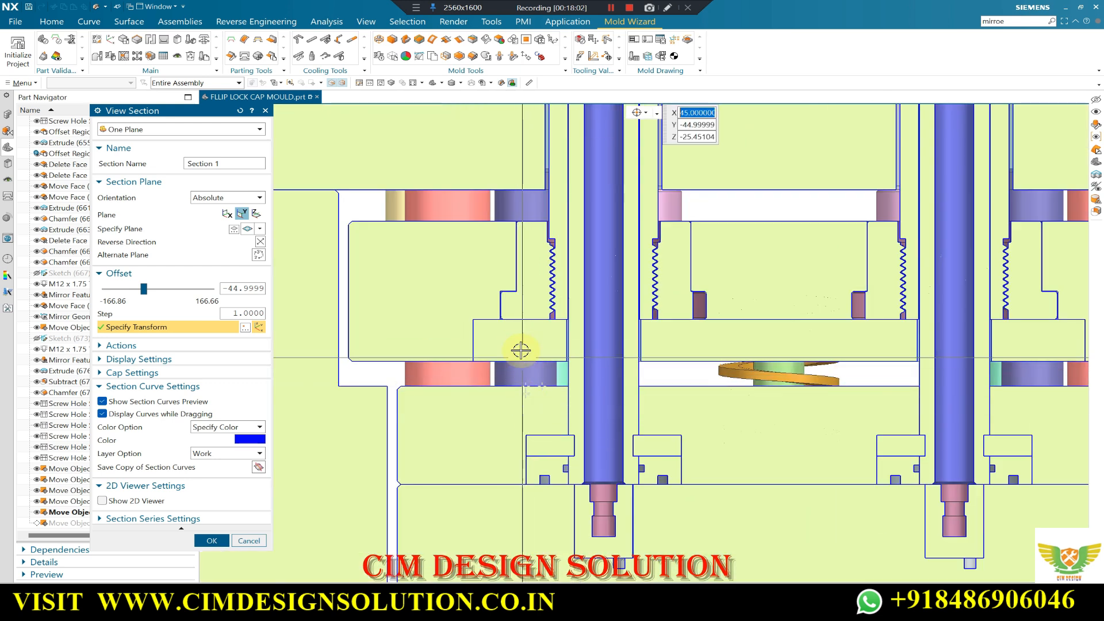
scroll(518, 365, "up", 1)
scroll(544, 390, "down", 6)
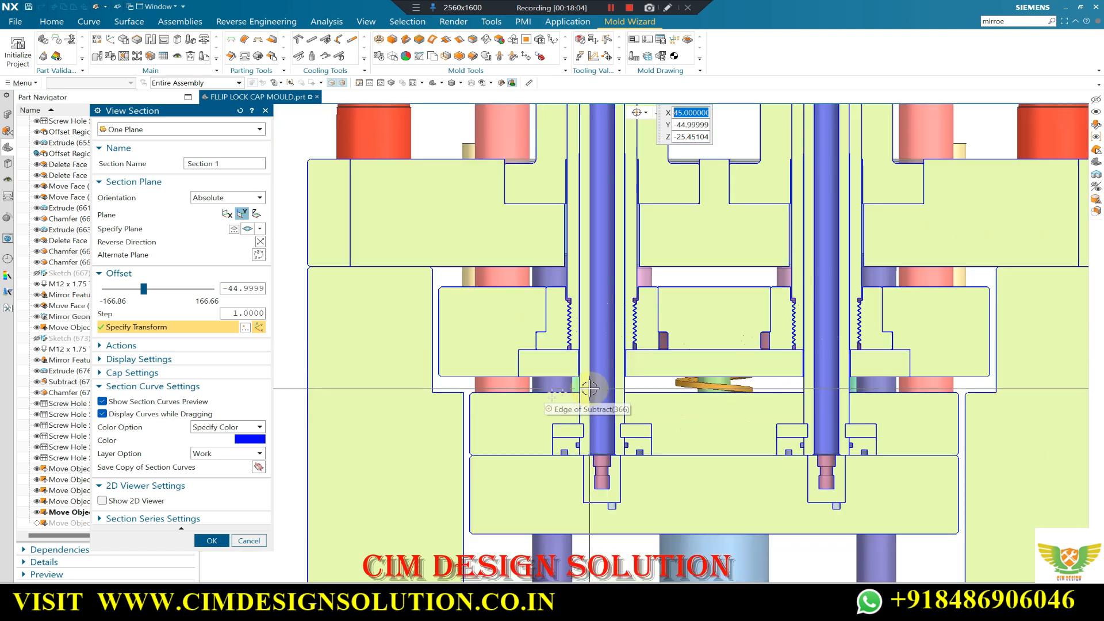
left_click(213, 541)
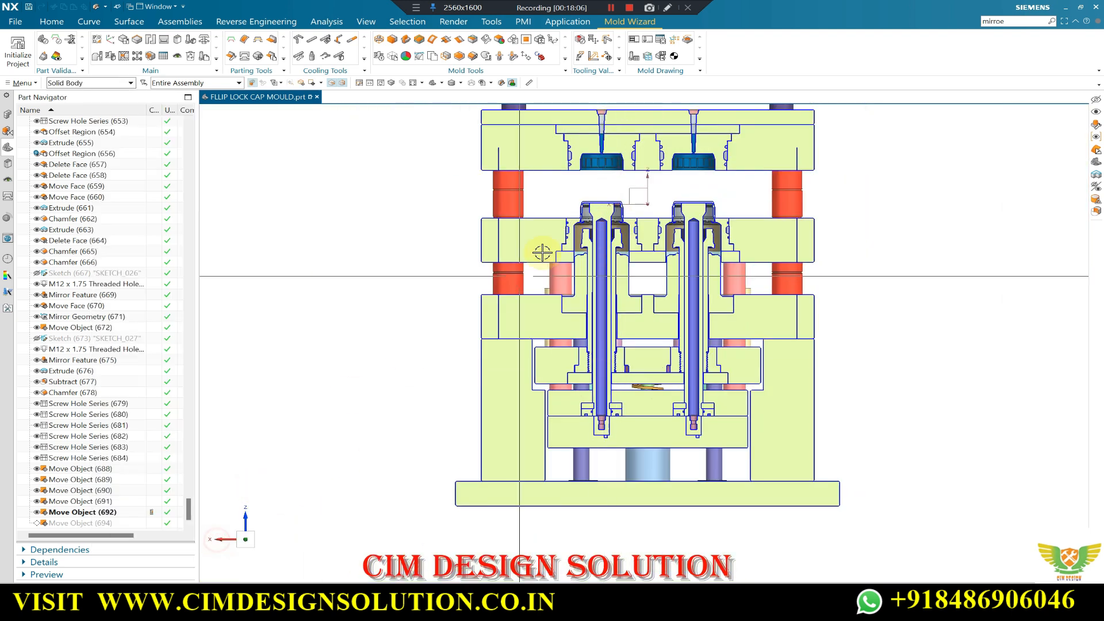
- Make the Move Object (694) feature current to raise the lower ejector plates, and examine the caps in section
scroll(591, 427, "up", 2)
right_click(84, 530)
left_click(112, 441)
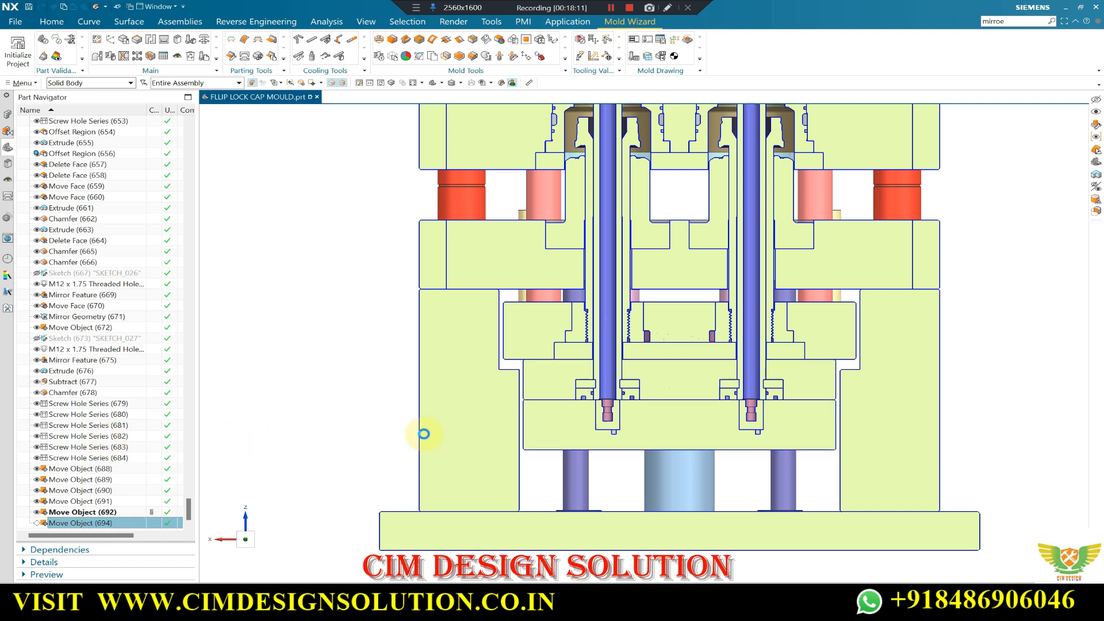
scroll(553, 365, "down", 3)
scroll(598, 213, "up", 8)
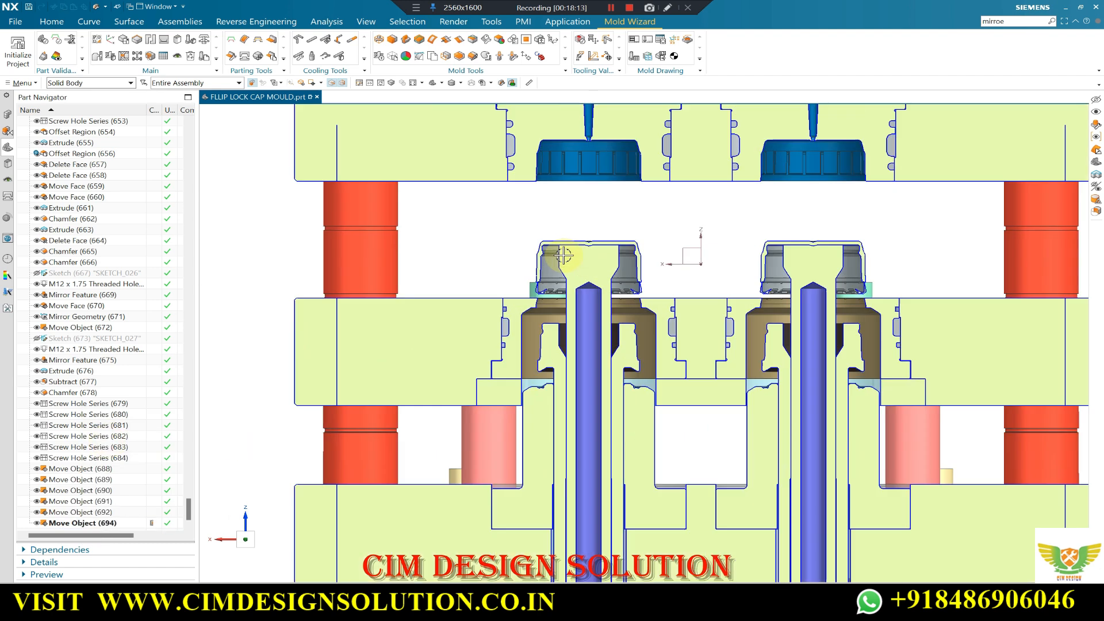
- Roll back to the Move Object (691) feature and examine the caps seated on the cores before stripping
scroll(568, 225, "down", 6)
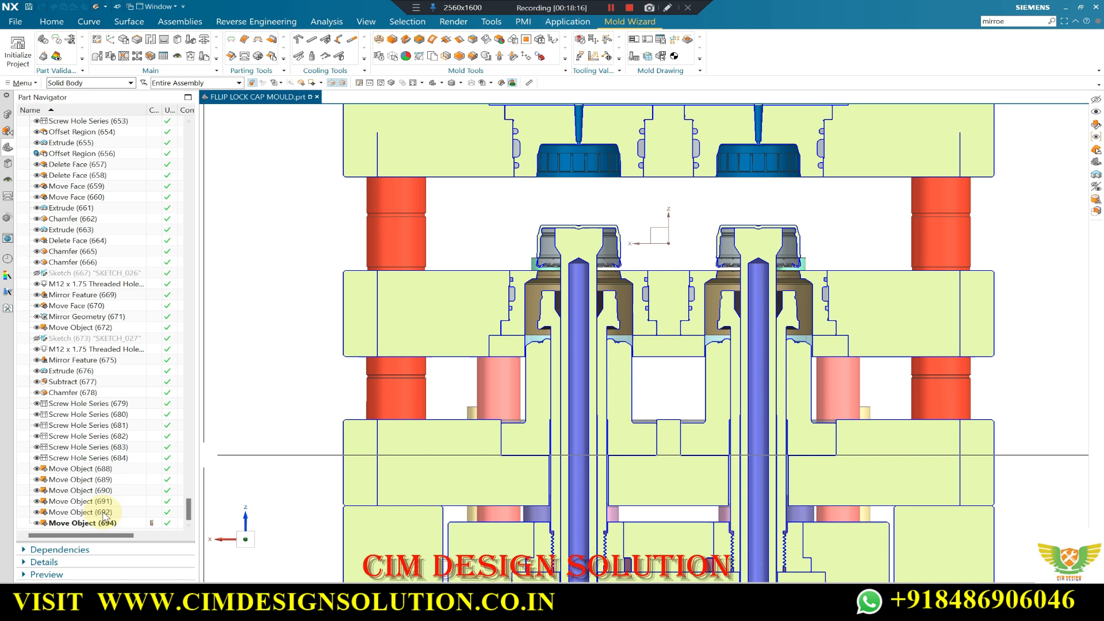
right_click(97, 501)
left_click(133, 399)
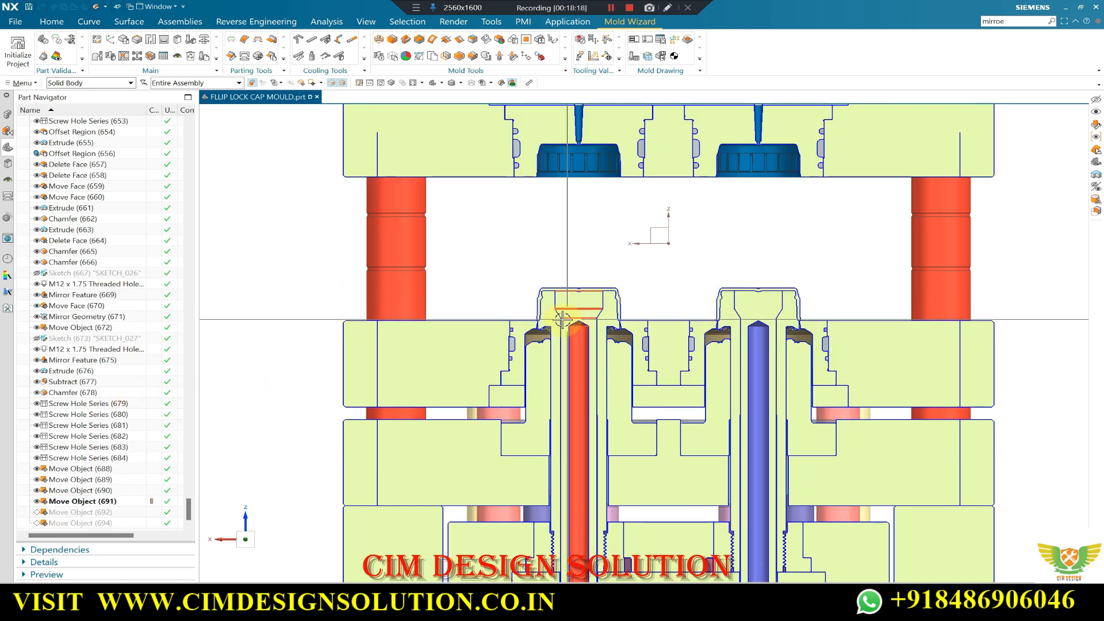
scroll(563, 302, "up", 3)
scroll(601, 251, "down", 2)
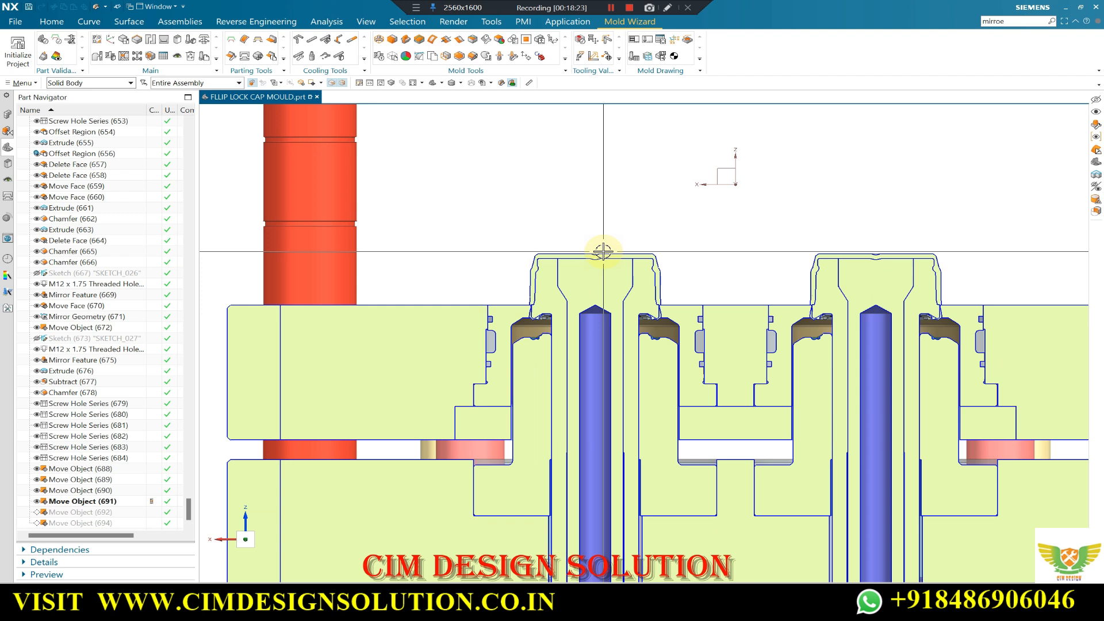
right_click(101, 512)
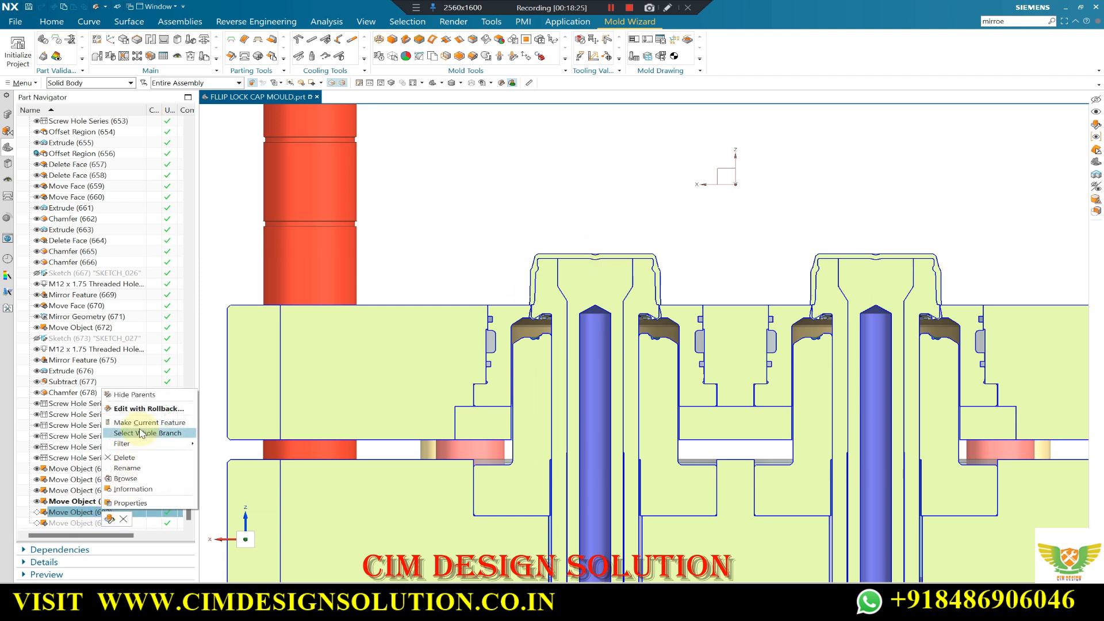
left_click(141, 433)
scroll(139, 428, "down", 4)
left_click_drag(189, 237, 165, 510)
scroll(166, 498, "down", 5)
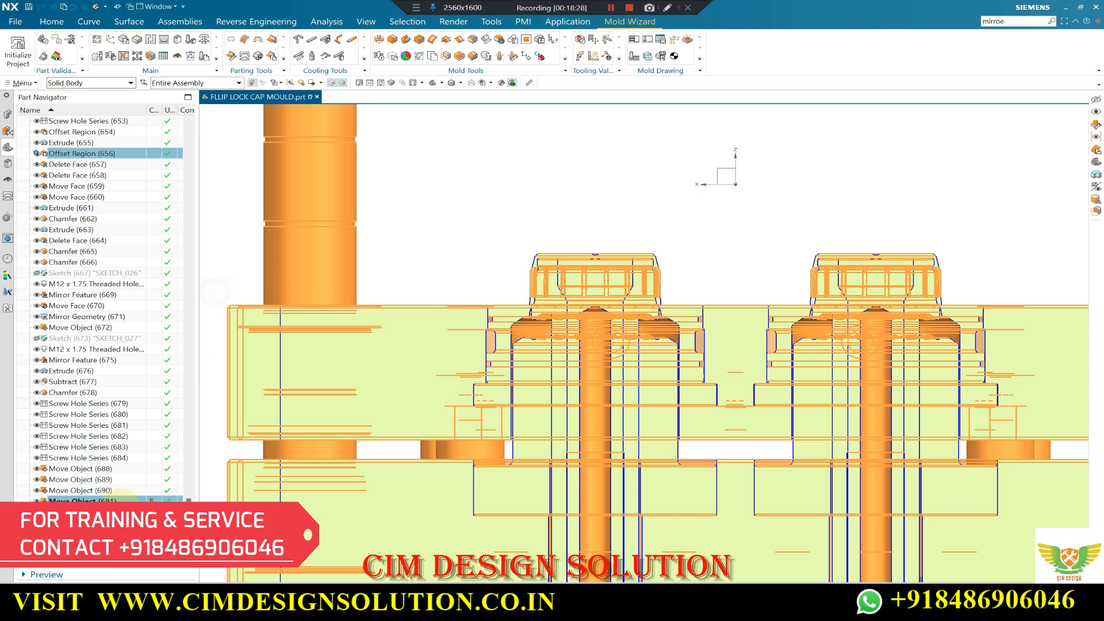
- Advance the ejection sequence by making Move Object (692) current, followed by Move Object (694)
right_click(106, 512)
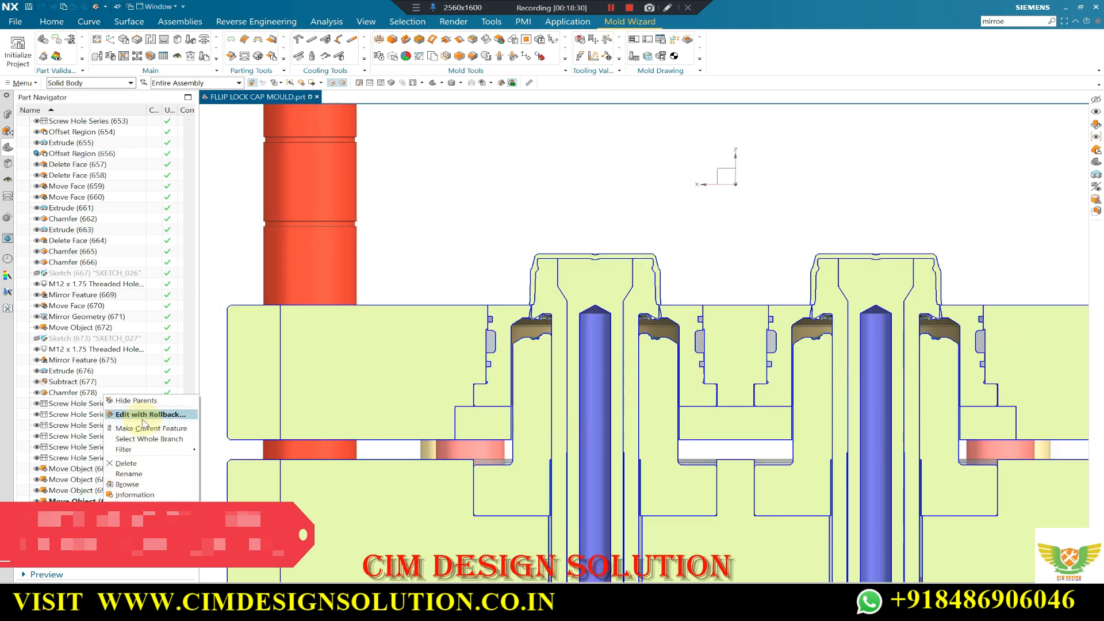
left_click(139, 426)
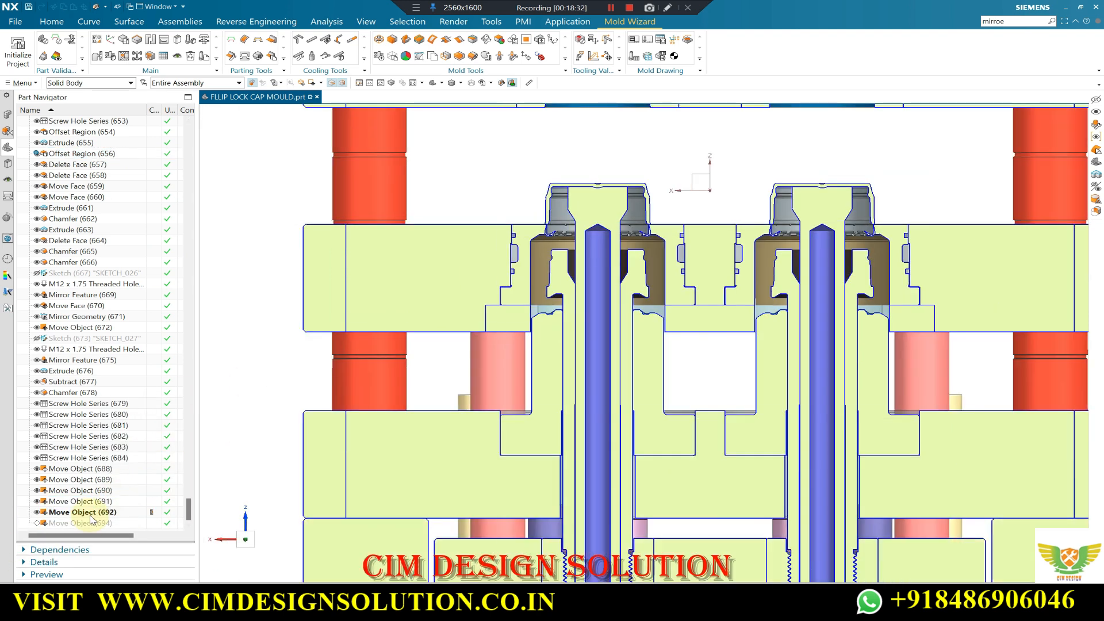
right_click(79, 523)
left_click(115, 437)
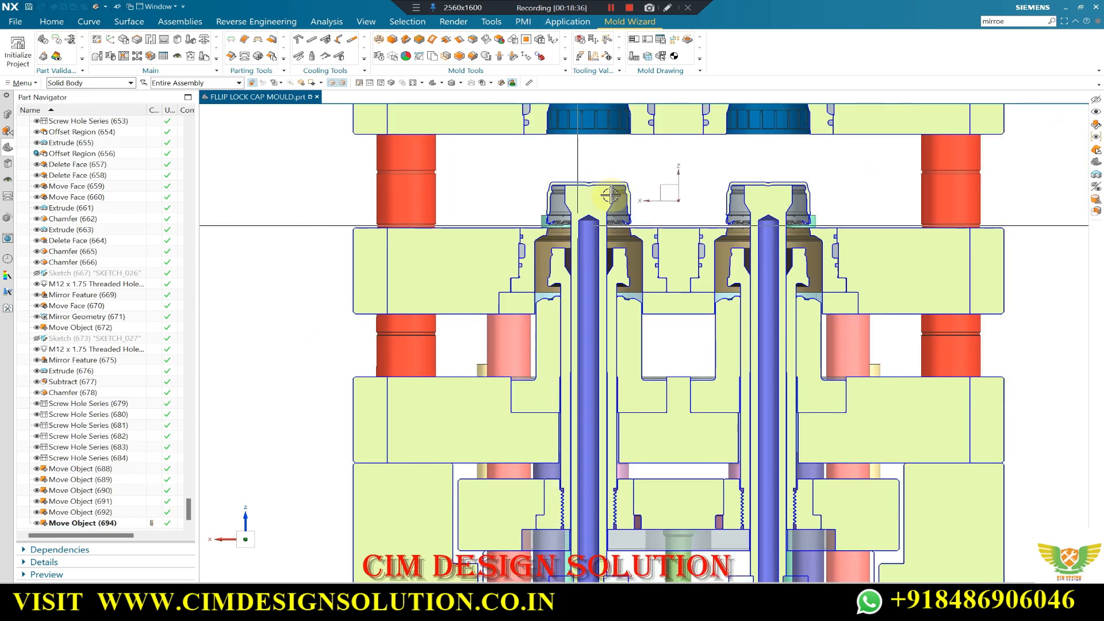
- Examine the whole sectioned mould at a slight tilt, and restore the front view around the ejected caps
scroll(619, 198, "down", 3)
mouse_move(624, 200)
middle_mouse_down()
mouse_move(682, 240)
mouse_move(641, 202)
middle_mouse_up()
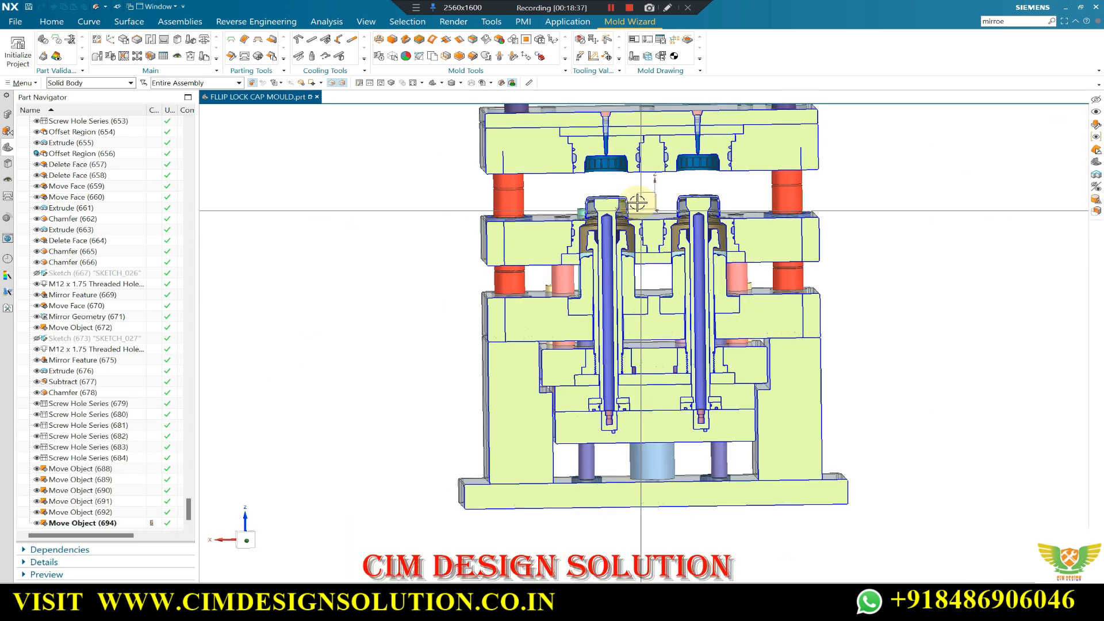
scroll(661, 187, "up", 3)
key("F8")
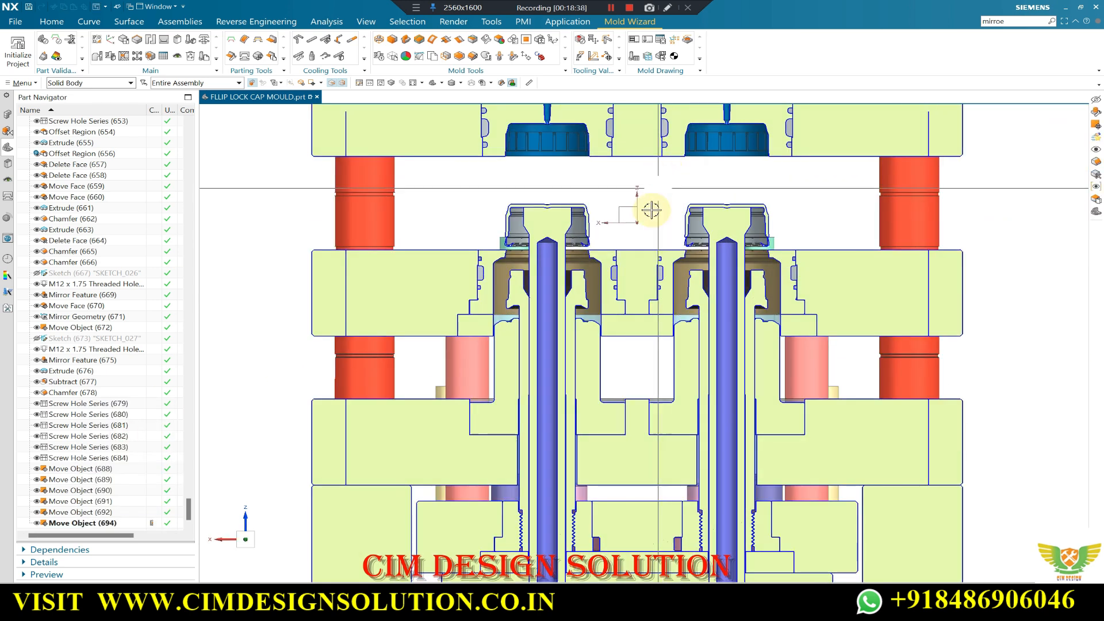
scroll(651, 209, "down", 2)
scroll(666, 192, "up", 2)
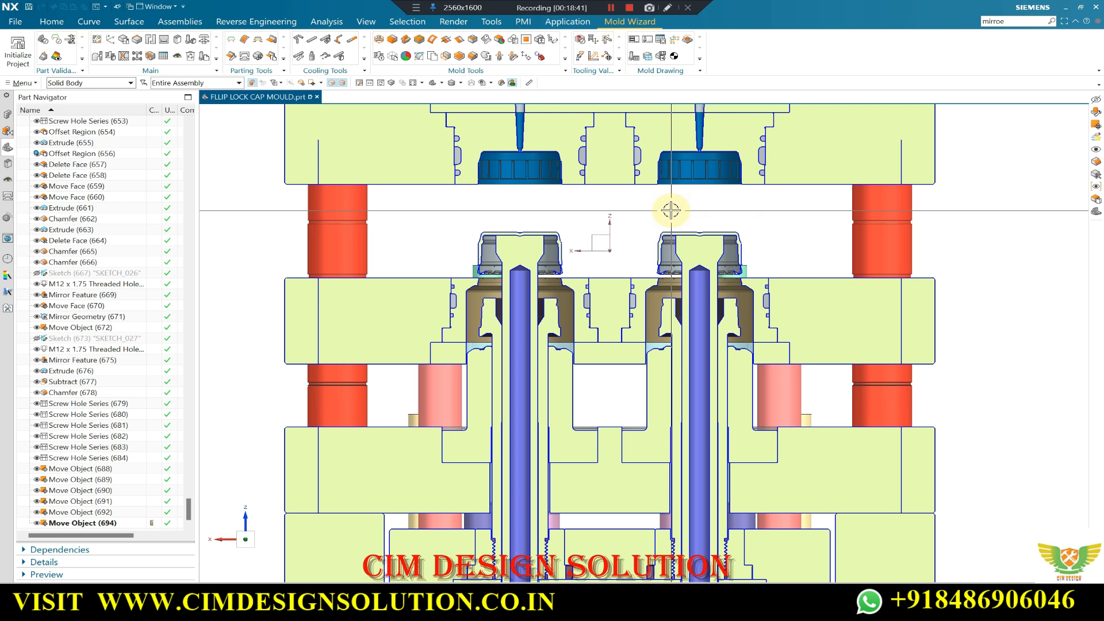
- Examine the sectioned caps, cores and stripper plate up close, and the whole opened mould from top plate to base plate
scroll(592, 222, "up", 3)
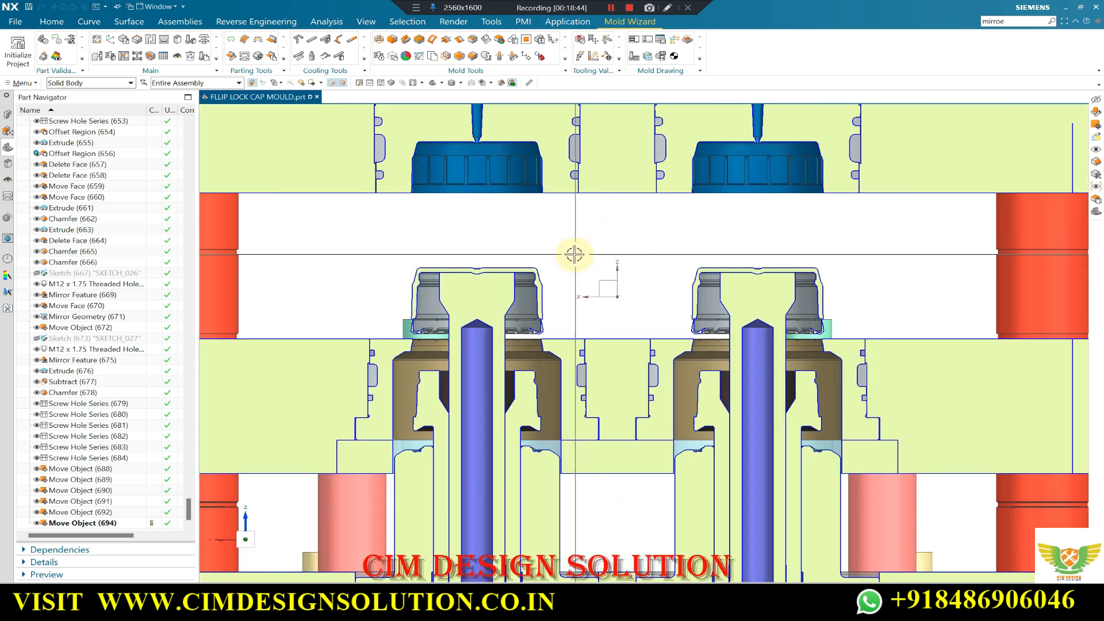
scroll(593, 246, "down", 1)
scroll(581, 244, "up", 3)
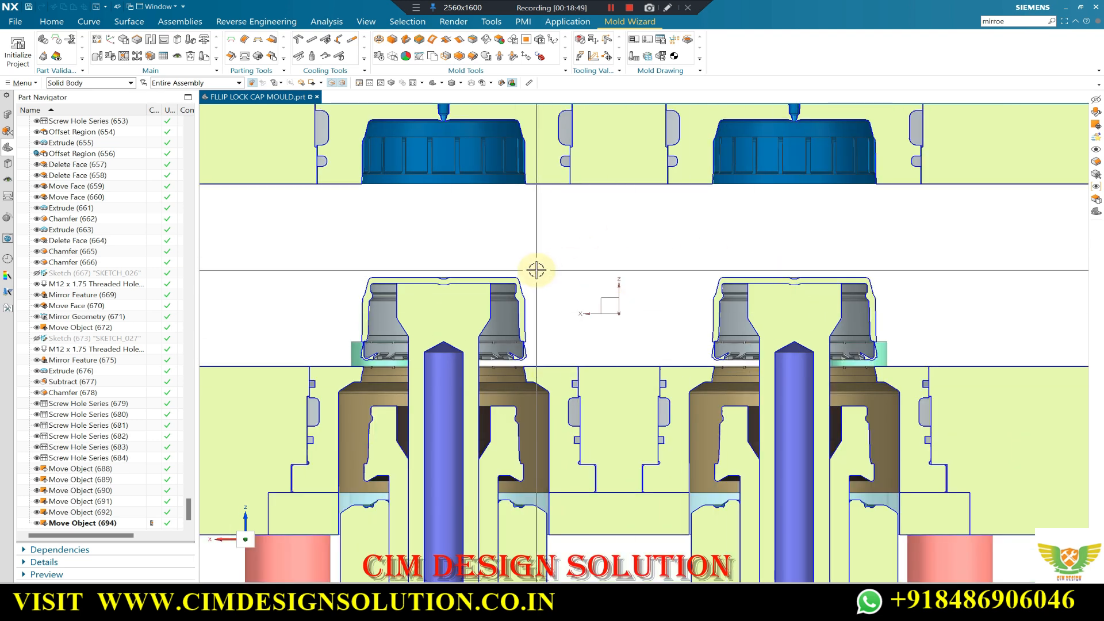
scroll(601, 293, "down", 5)
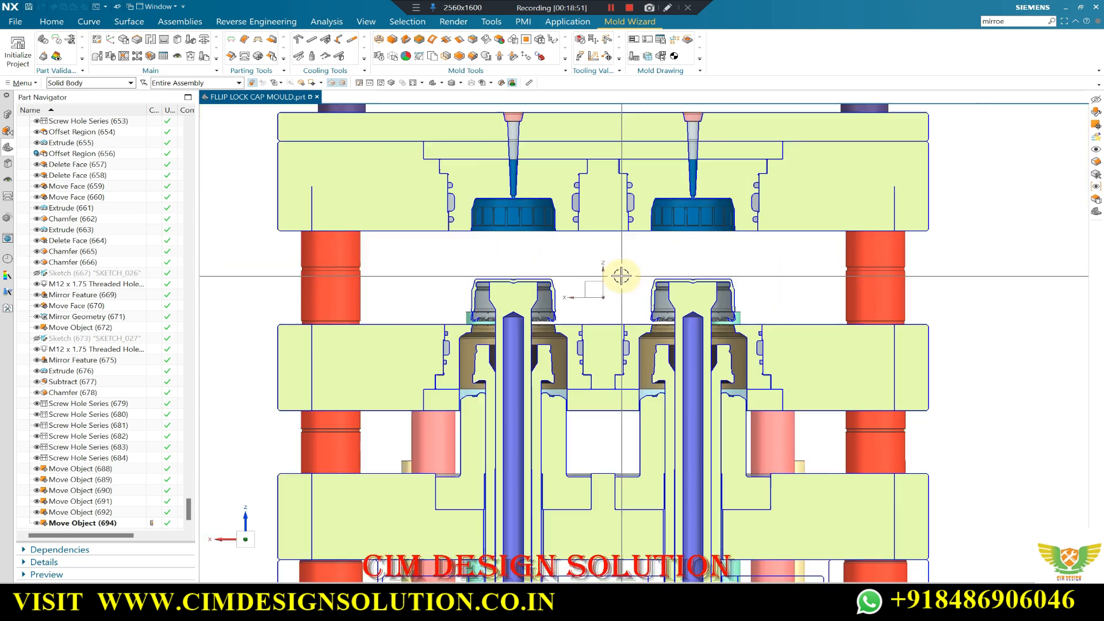
scroll(550, 317, "up", 2)
scroll(541, 333, "down", 4)
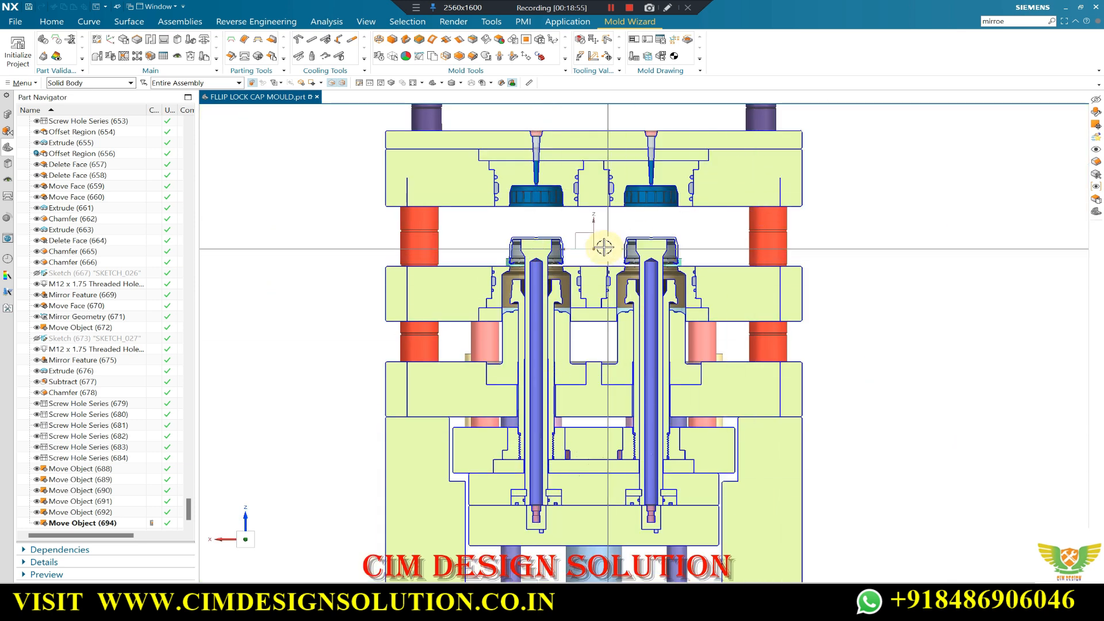
scroll(604, 248, "up", 1)
scroll(619, 253, "down", 2)
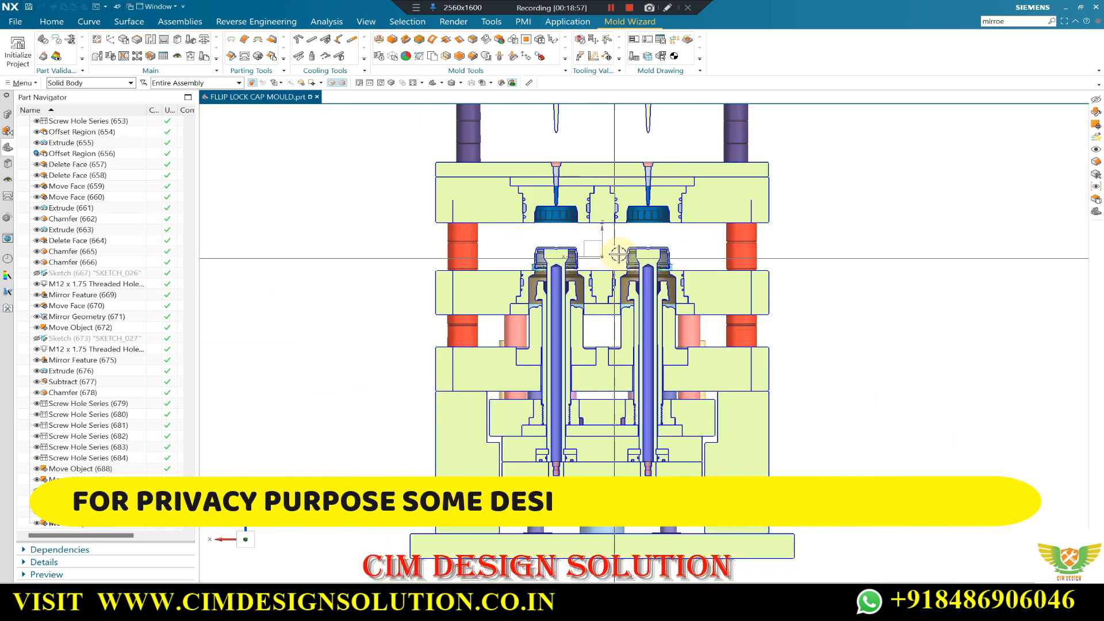
scroll(648, 202, "down", 2)
scroll(622, 302, "down", 2)
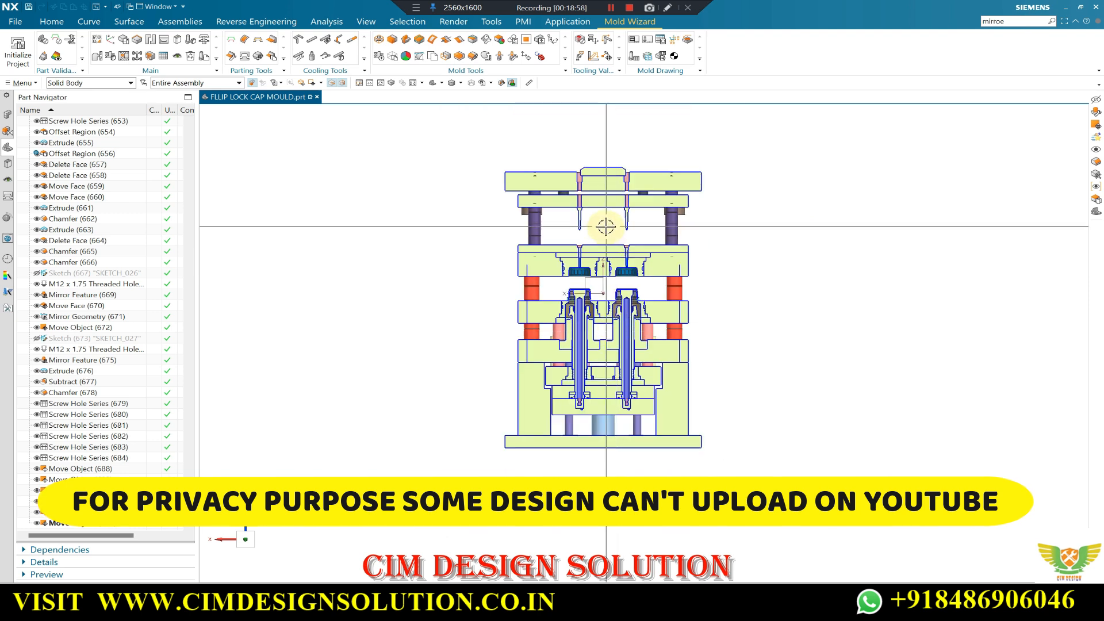
scroll(608, 224, "up", 2)
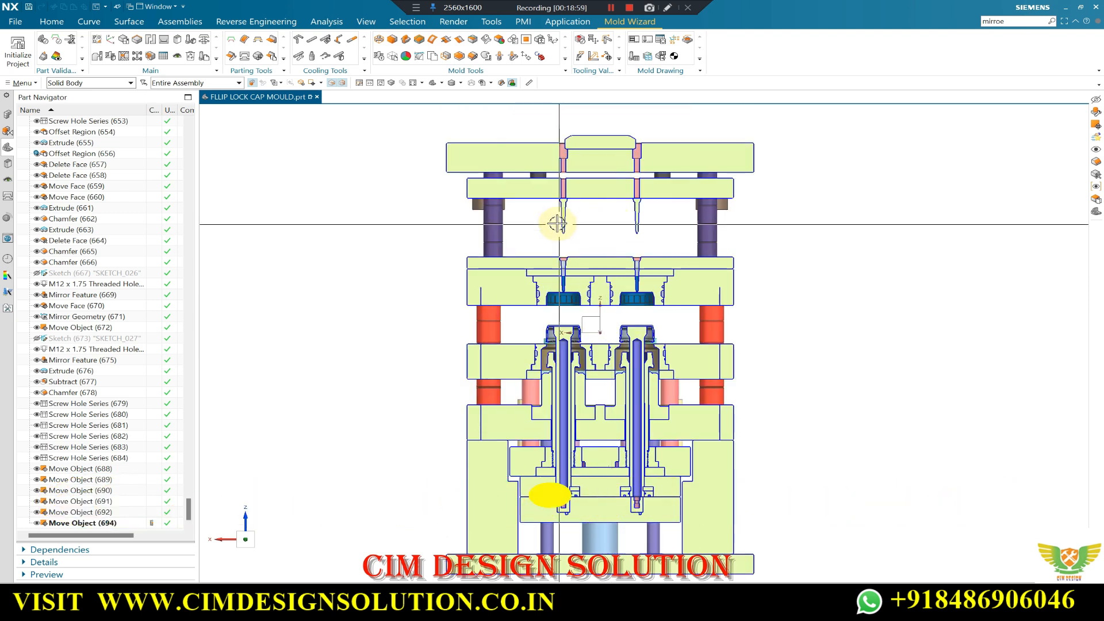
- Turn off the section clipping, inspect the opened mould from several angles, and restore the front view
middle_click_drag(658, 212, 670, 247)
scroll(633, 232, "down", 1)
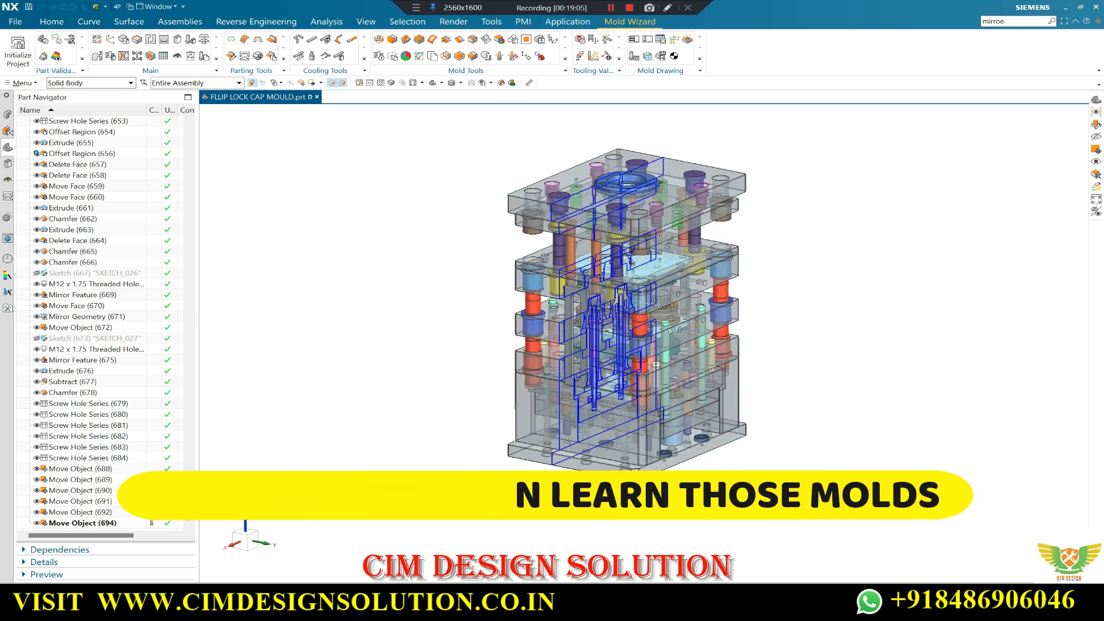
middle_click_drag(670, 365, 818, 301)
key("F8")
scroll(638, 264, "up", 3)
scroll(612, 292, "down", 3)
middle_click_drag(668, 315, 819, 293)
scroll(686, 322, "up", 2)
key("F8")
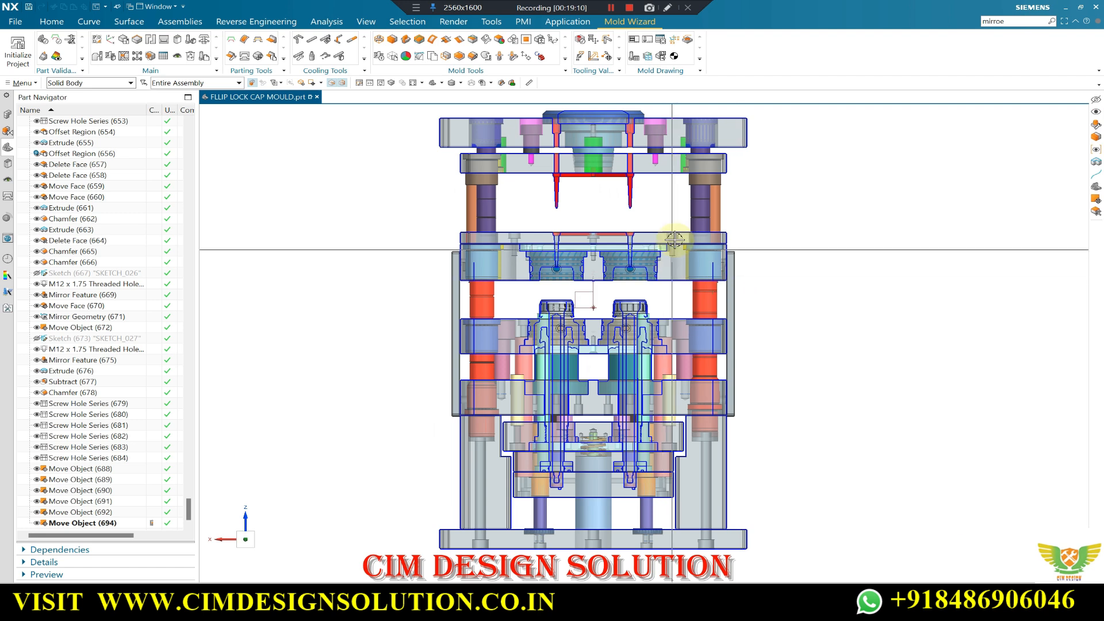
- Examine the red runner and sprues hanging below the runner stripper plate, together with the gaps between the opened plates
scroll(674, 239, "down", 1)
scroll(638, 260, "up", 1)
scroll(605, 261, "down", 1)
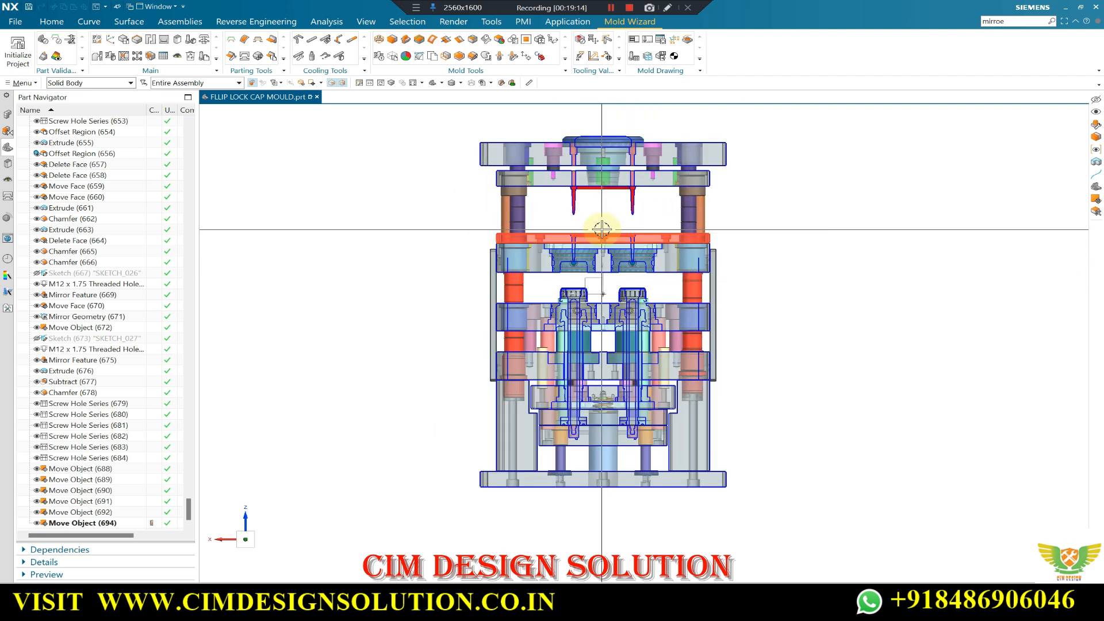
scroll(587, 204, "up", 1)
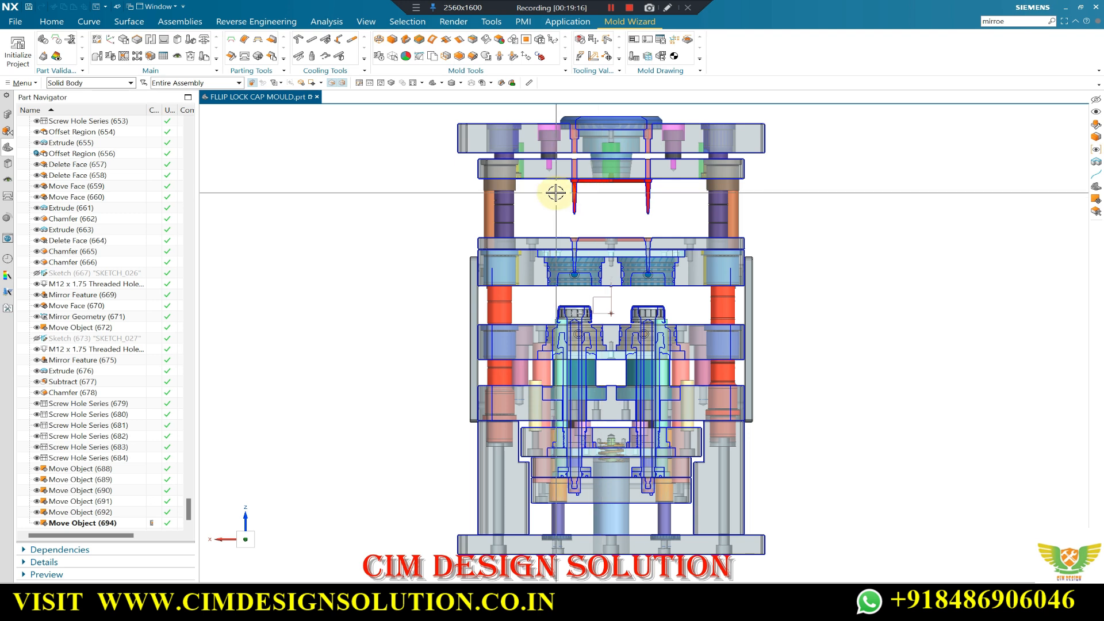
scroll(570, 192, "up", 2)
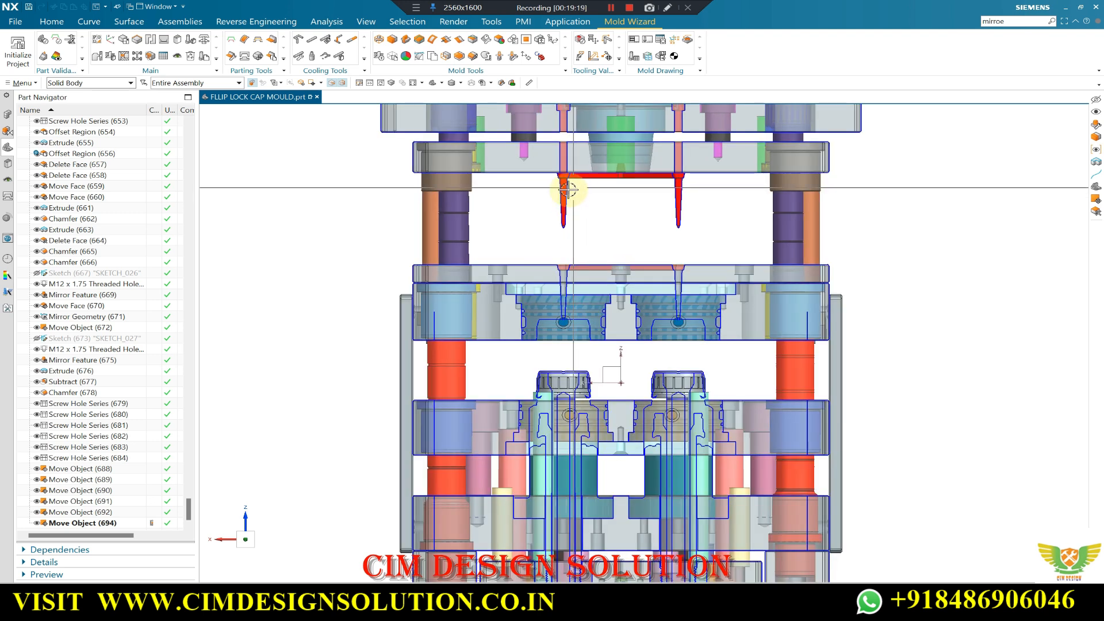
scroll(556, 195, "down", 1)
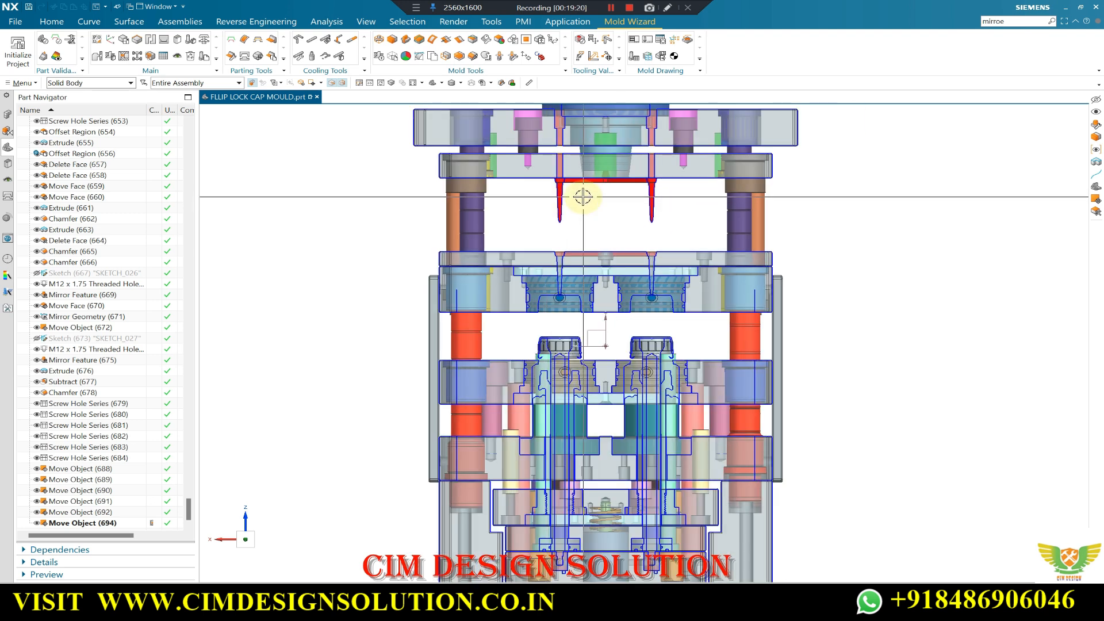
scroll(602, 201, "down", 1)
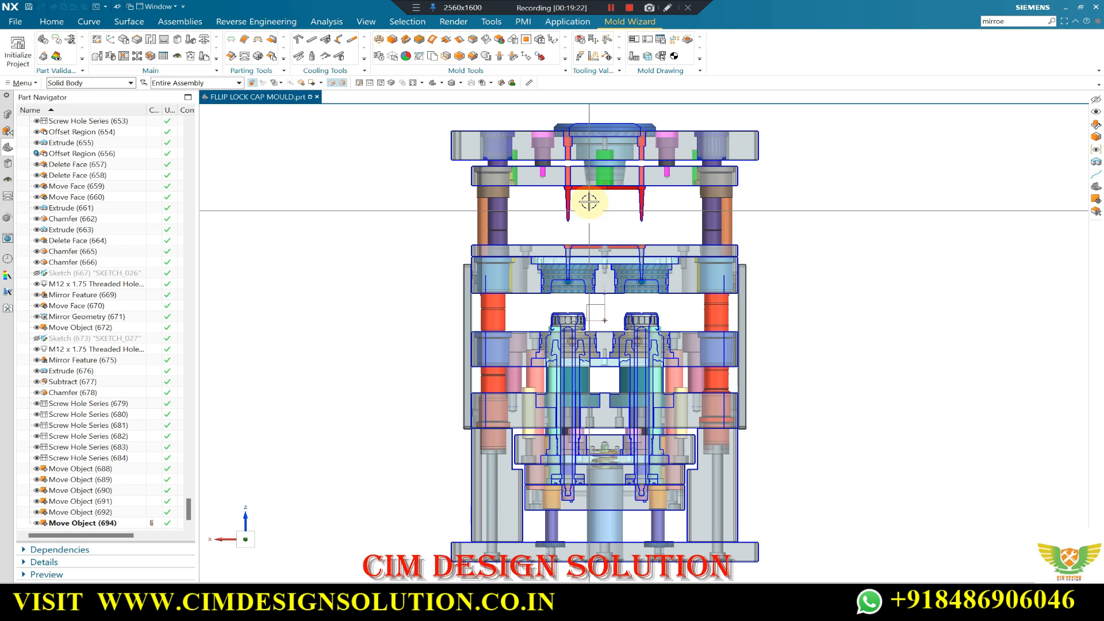
scroll(582, 180, "up", 2)
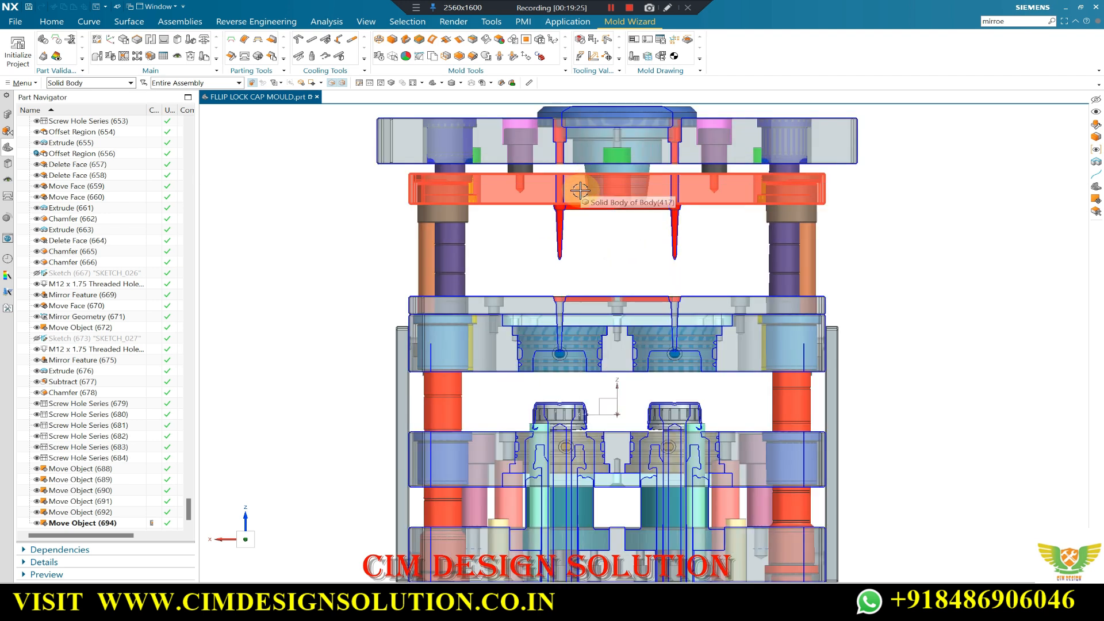
scroll(580, 190, "up", 1)
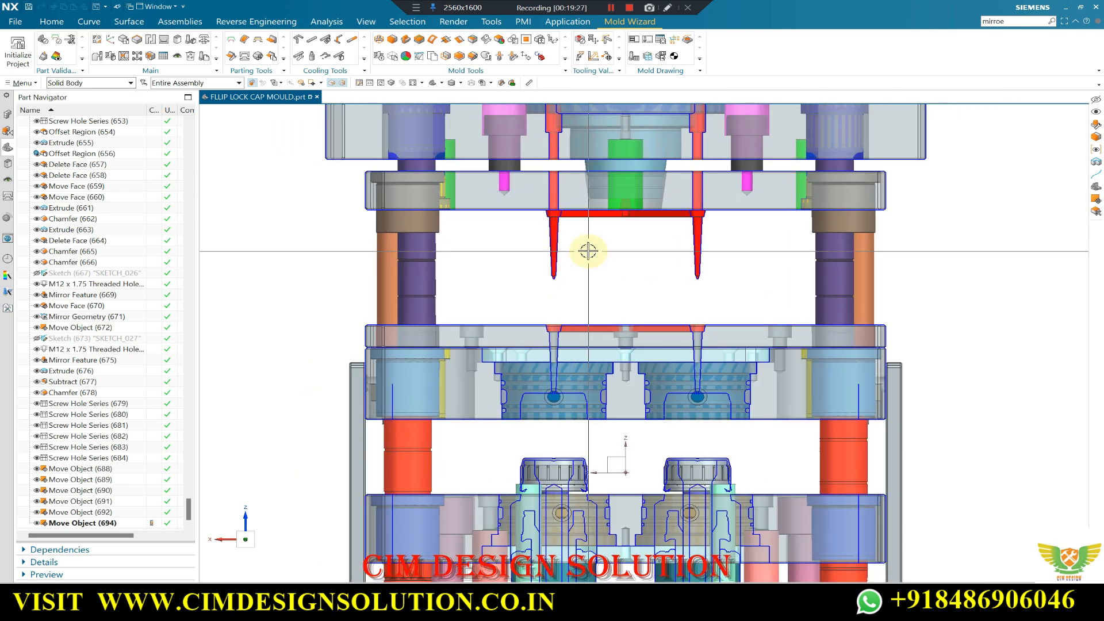
scroll(587, 251, "down", 1)
scroll(607, 223, "down", 3)
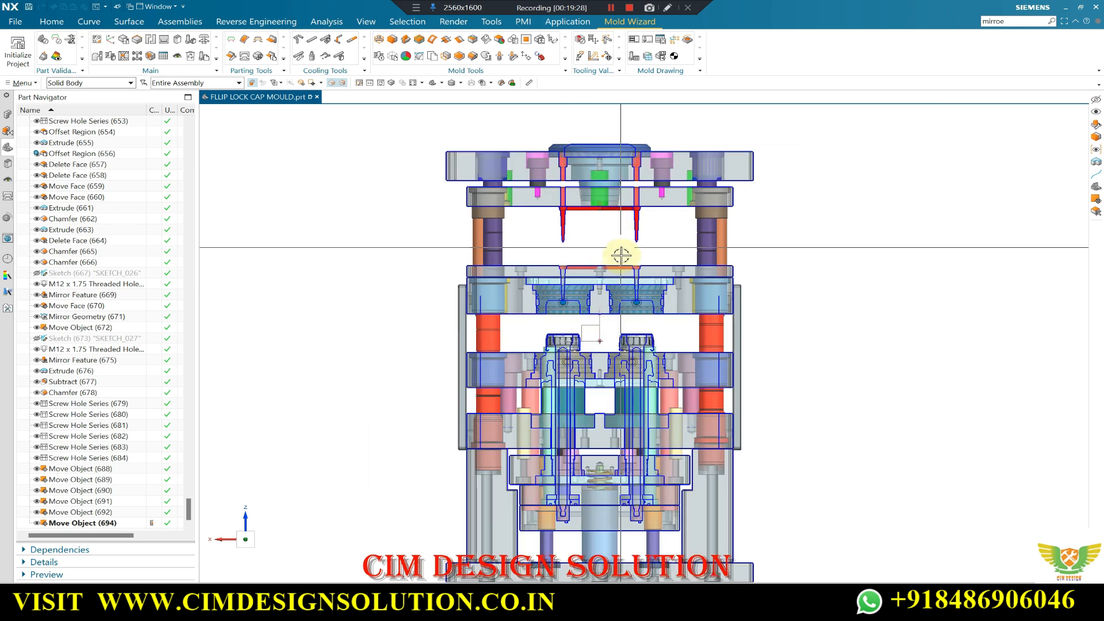
scroll(595, 371, "down", 1)
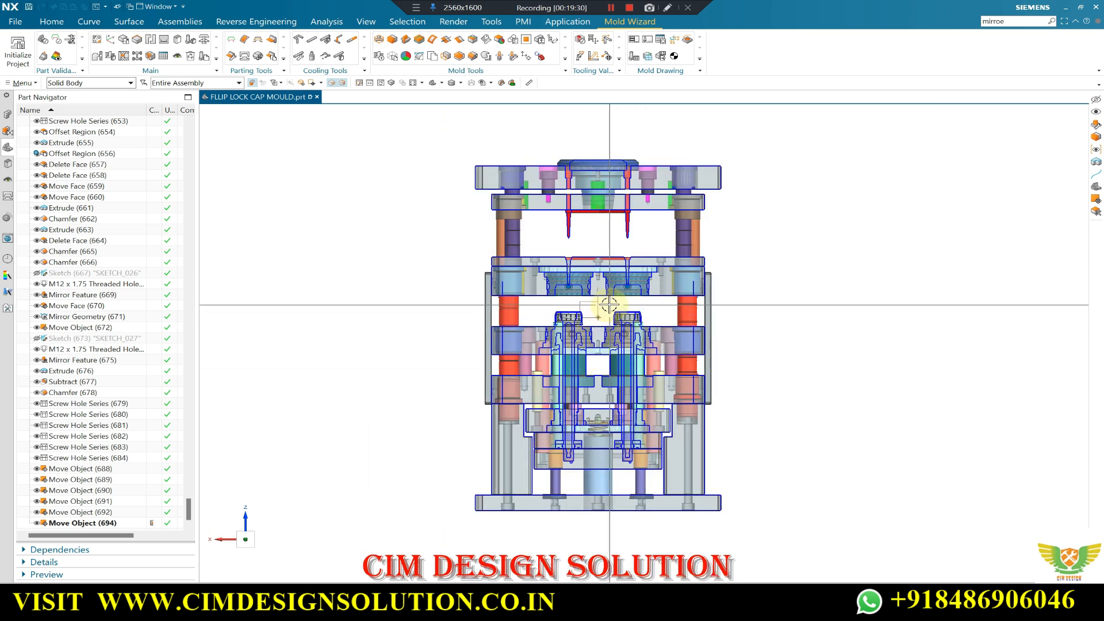
- Open the view section definition, examine the caps and cores in the cut, and close it without changing the section
key("ctrl+h")
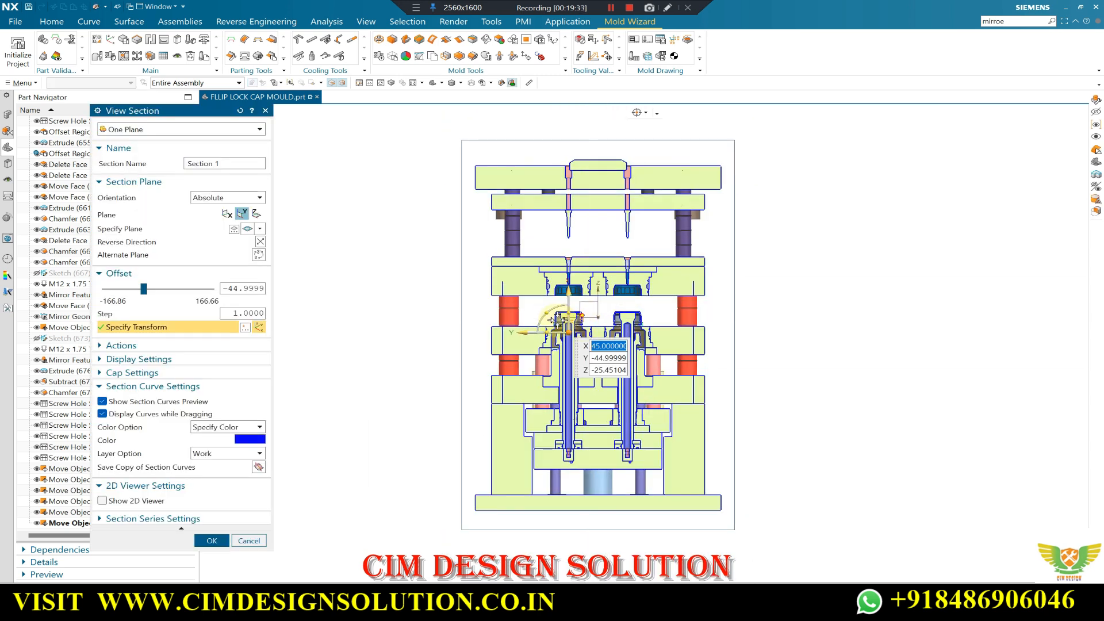
scroll(558, 320, "up", 1)
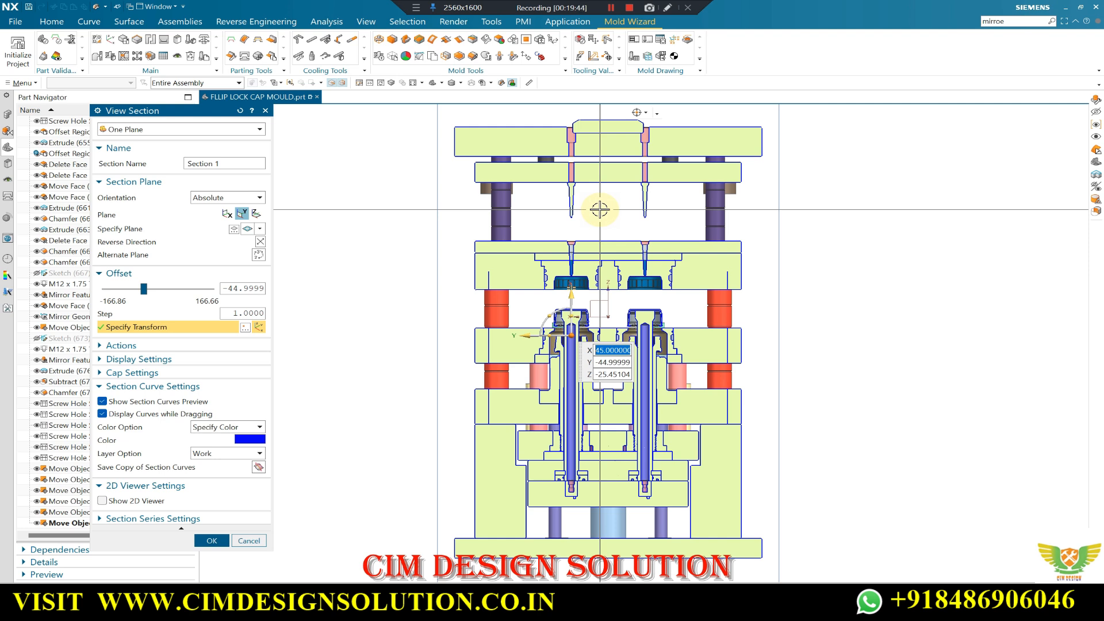
scroll(643, 264, "up", 4)
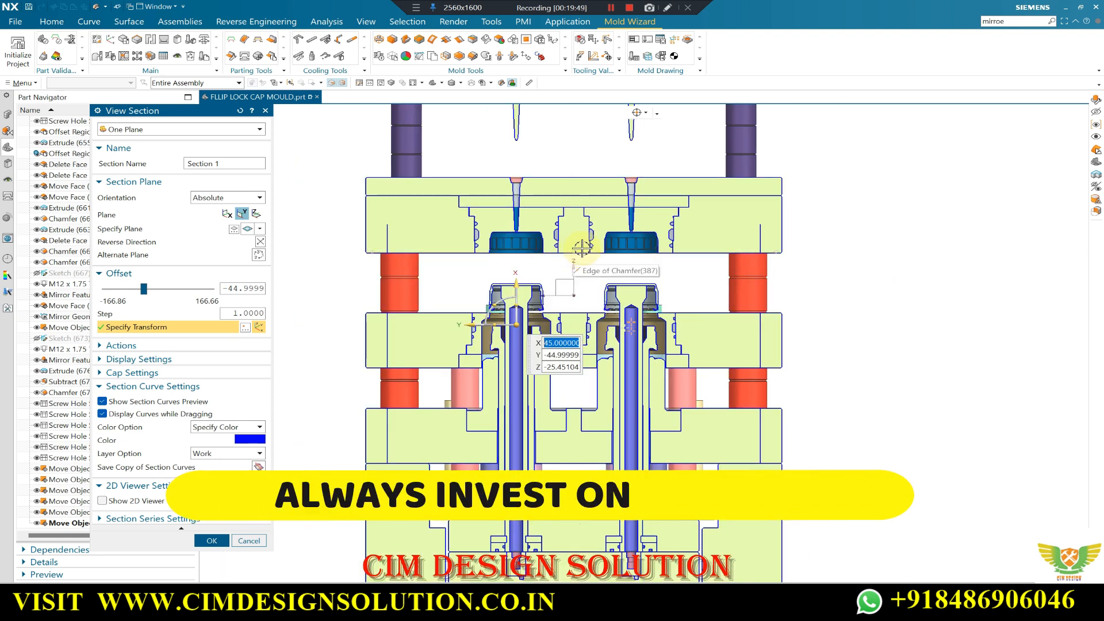
key("Escape")
- Examine the unsectioned mould in front view, from the runner stripper plate and caps to the ejector plates
scroll(667, 247, "down", 5)
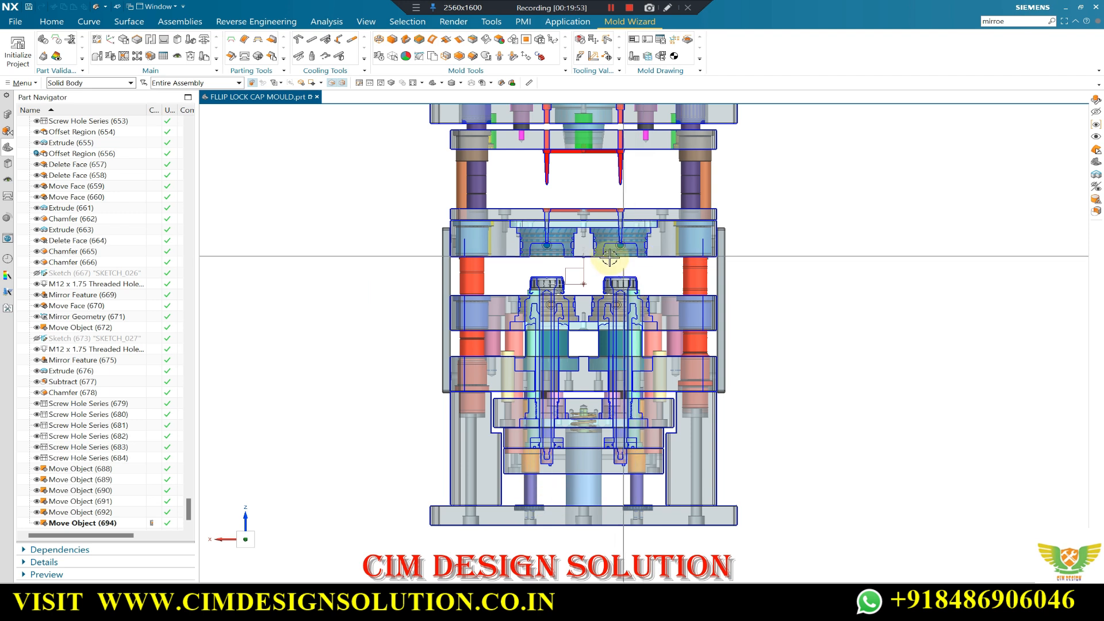
scroll(583, 267, "up", 3)
scroll(583, 267, "down", 4)
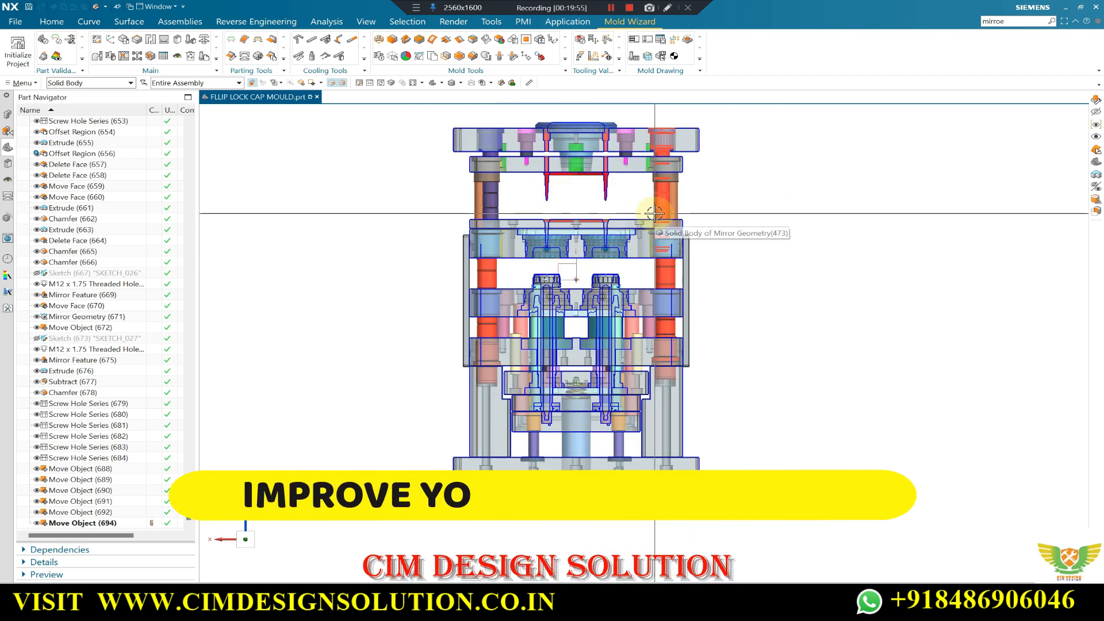
scroll(643, 142, "up", 1)
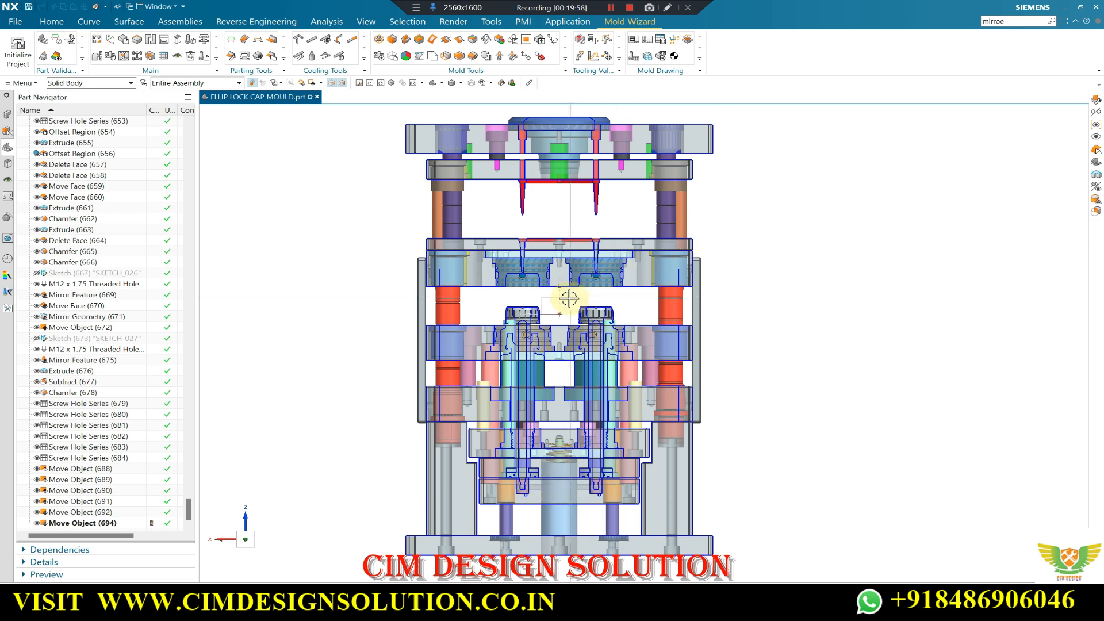
scroll(562, 295, "up", 2)
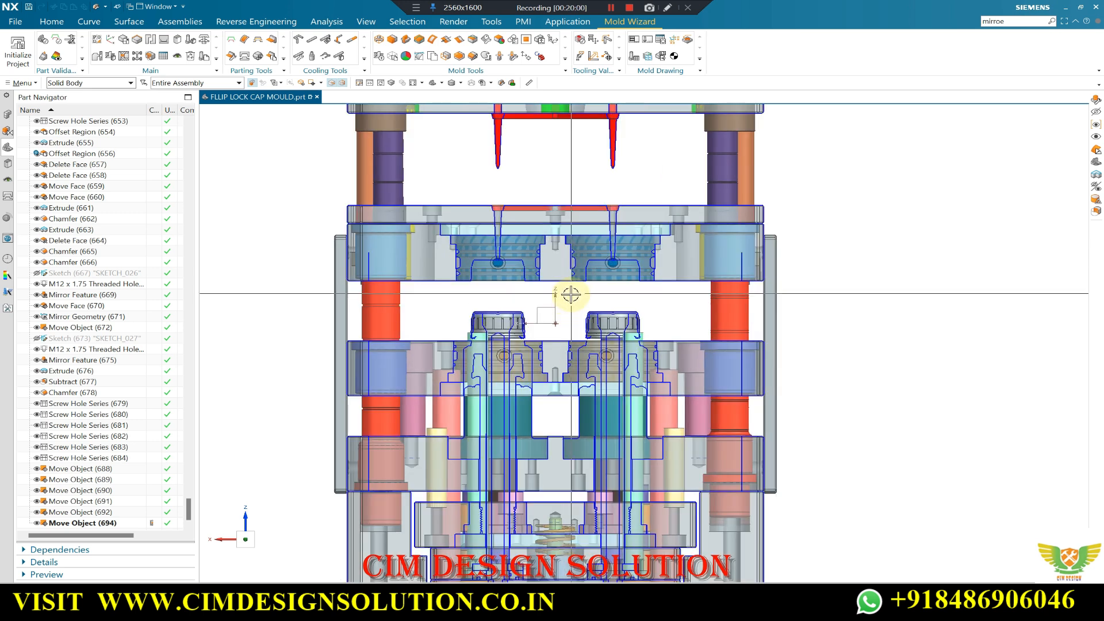
scroll(571, 295, "down", 2)
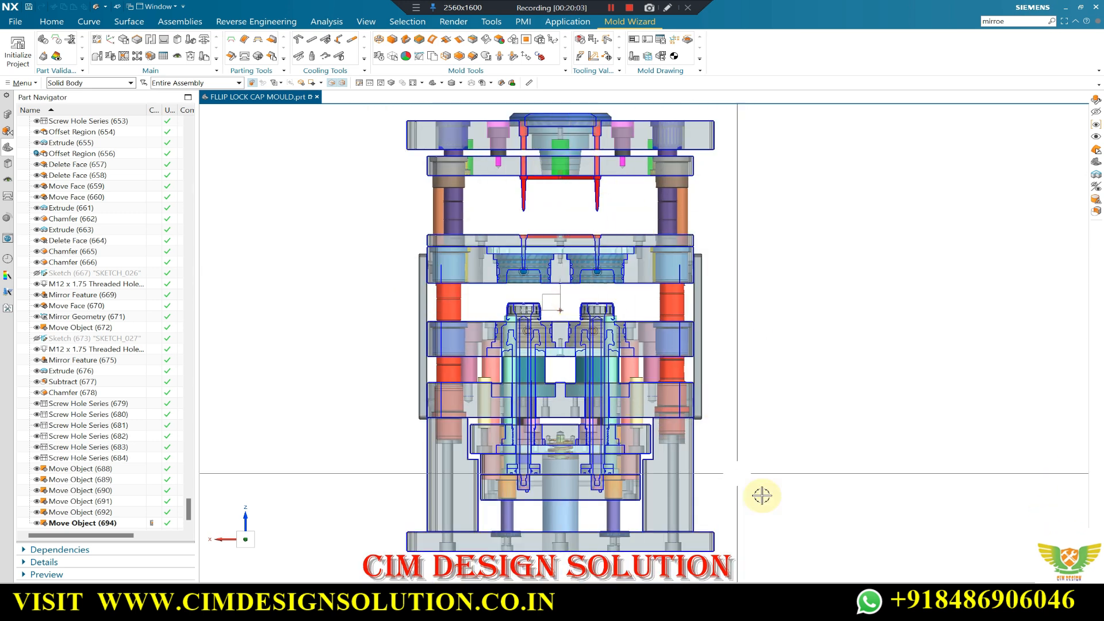
- Switch to AutoCAD and bring up the finish drawings in the 8CV-38-23-FLIP LOCK CAP main file
mouse_move(824, 601)
left_click(764, 565)
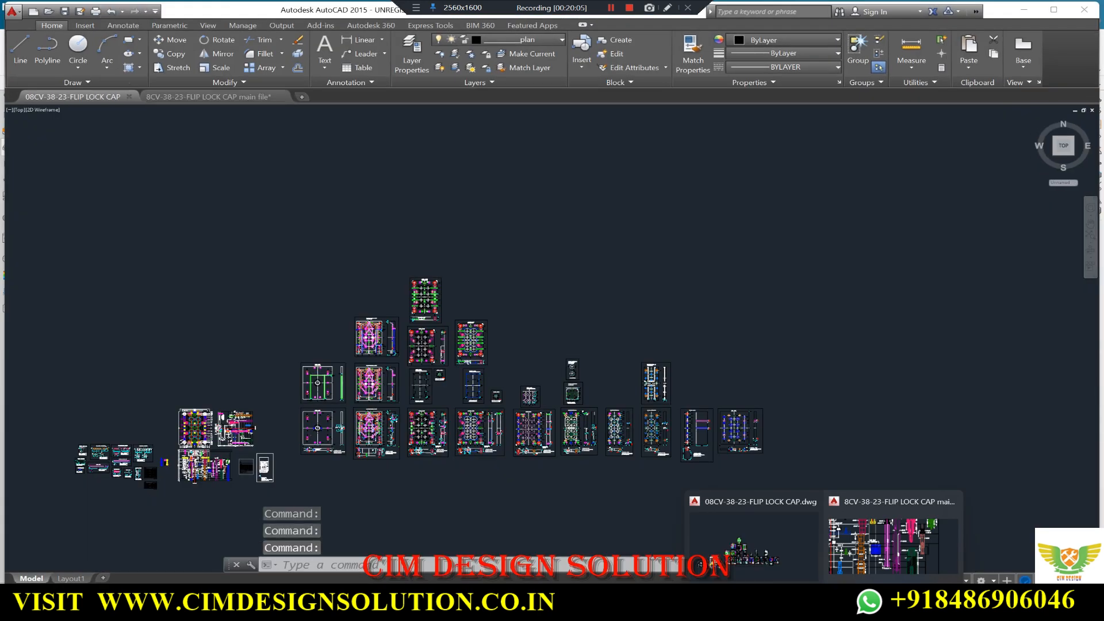
left_click(886, 547)
scroll(681, 302, "down", 3)
scroll(729, 304, "down", 2)
scroll(155, 492, "up", 6)
scroll(414, 314, "down", 2)
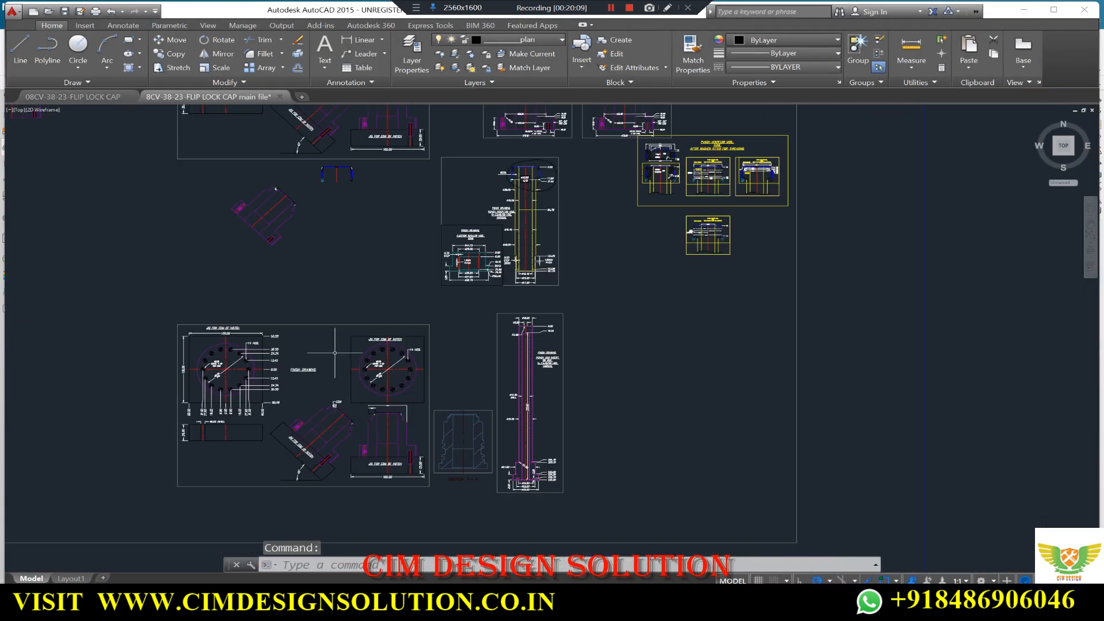
- Examine the finish drawings for the notch EDM jig and the punch inserts
scroll(335, 352, "up", 4)
scroll(403, 431, "down", 4)
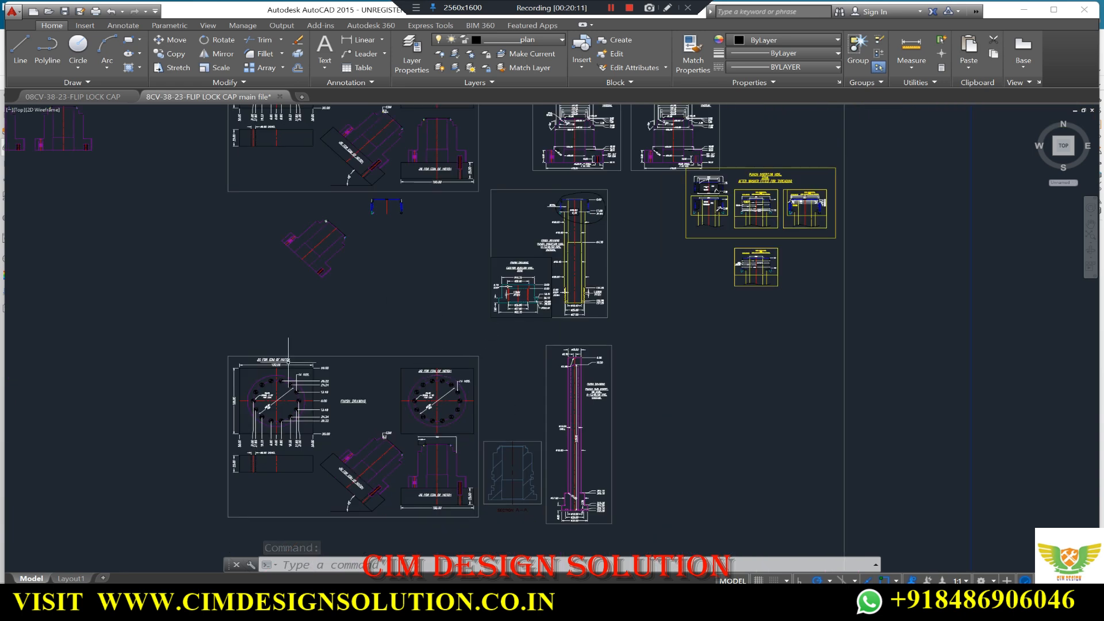
scroll(448, 393, "down", 2)
scroll(534, 270, "up", 2)
scroll(335, 198, "up", 2)
scroll(393, 329, "down", 2)
scroll(267, 192, "up", 2)
scroll(645, 289, "down", 3)
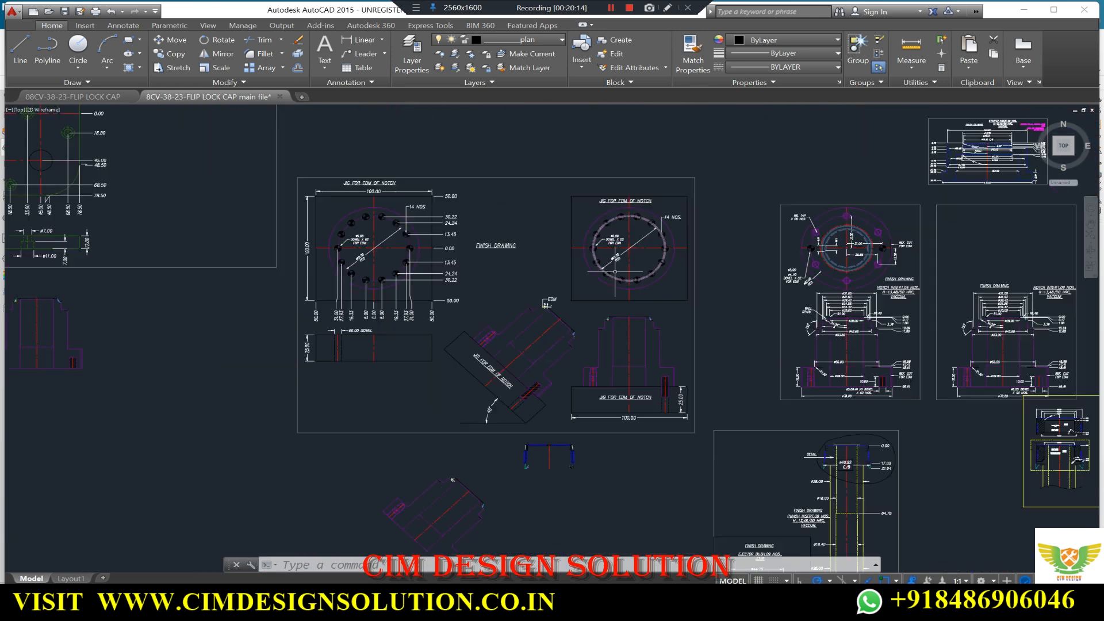
scroll(355, 194, "up", 2)
scroll(404, 260, "down", 2)
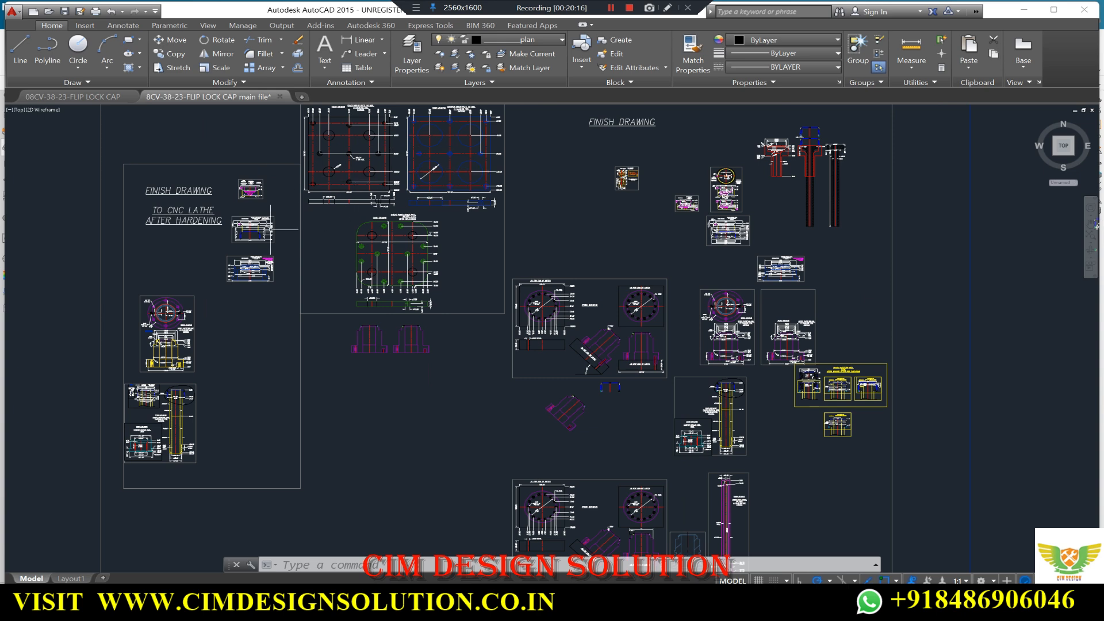
- Look over the CNC lathe and plate finish drawings, and examine the dimensioned mould assembly section with its separate component details
scroll(228, 227, "up", 4)
scroll(308, 215, "down", 2)
scroll(384, 322, "down", 1)
scroll(776, 335, "up", 1)
scroll(440, 332, "down", 2)
scroll(590, 291, "up", 1)
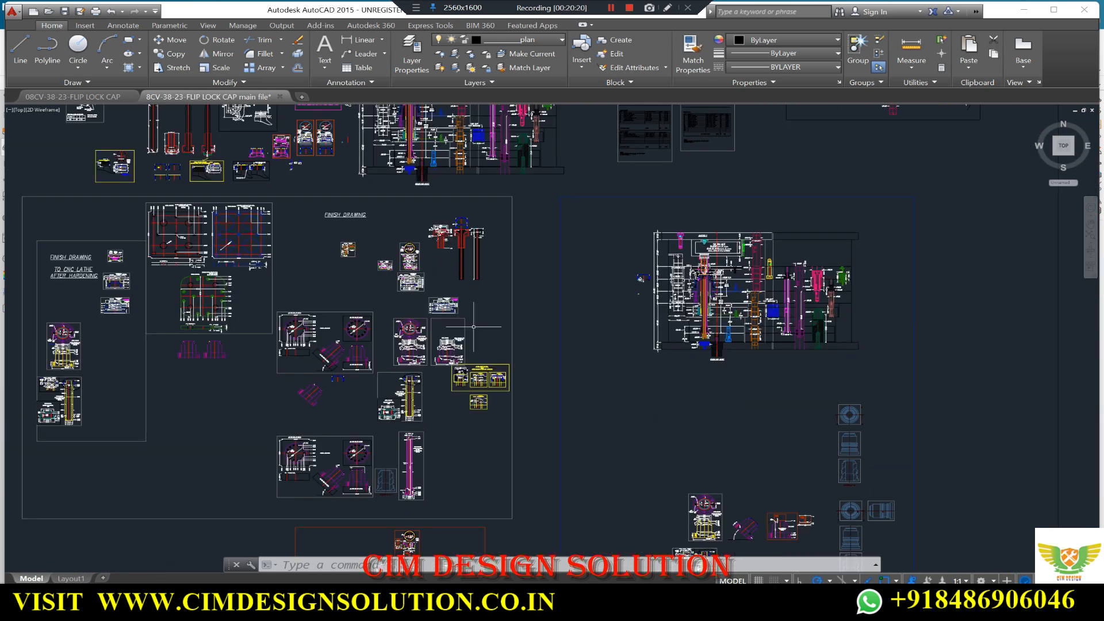
scroll(816, 282, "up", 1)
scroll(828, 273, "up", 1)
scroll(460, 325, "down", 1)
scroll(633, 322, "up", 1)
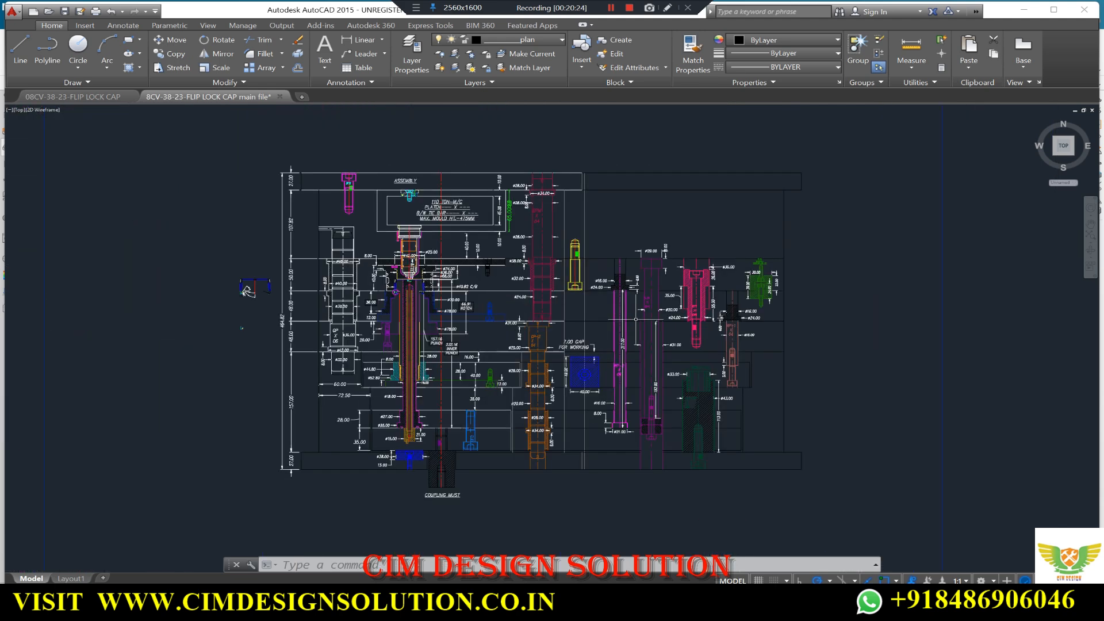
scroll(356, 296, "down", 1)
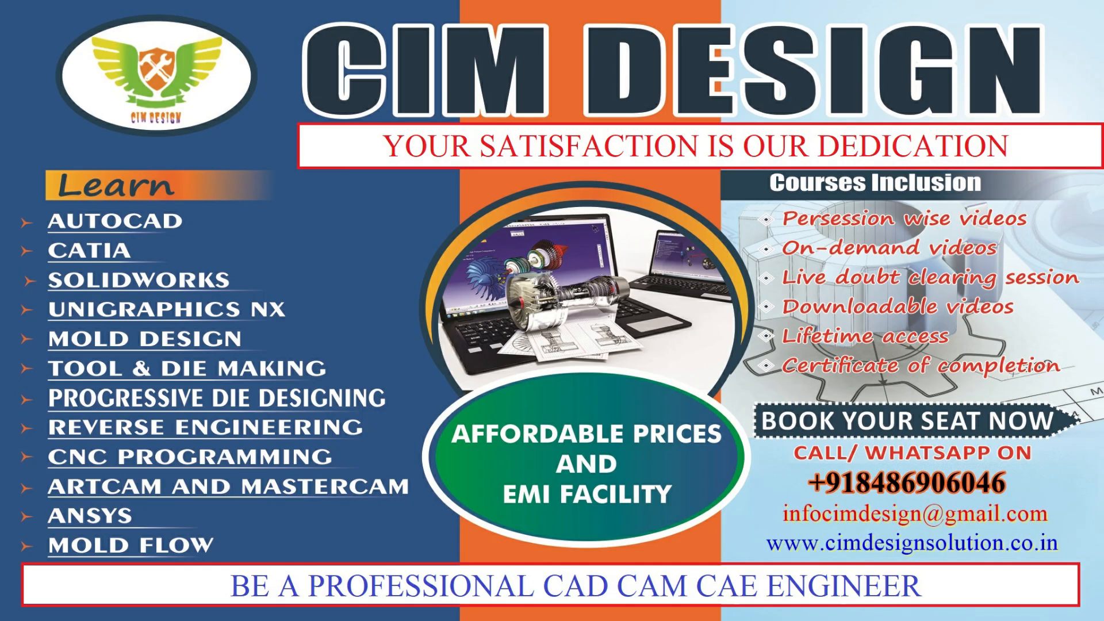